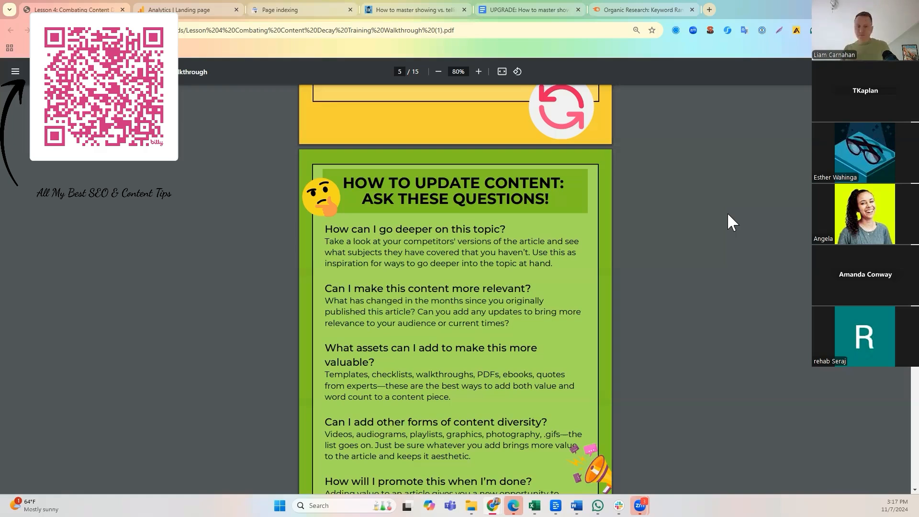
- Skim the training PDF from the content-update questions through the step-by-step guide to finding decaying content, ending at step 8 on top-ranking pages
{"action": "scroll", "coordinate": [777, 265], "scroll_direction": "down", "scroll_amount": 9}
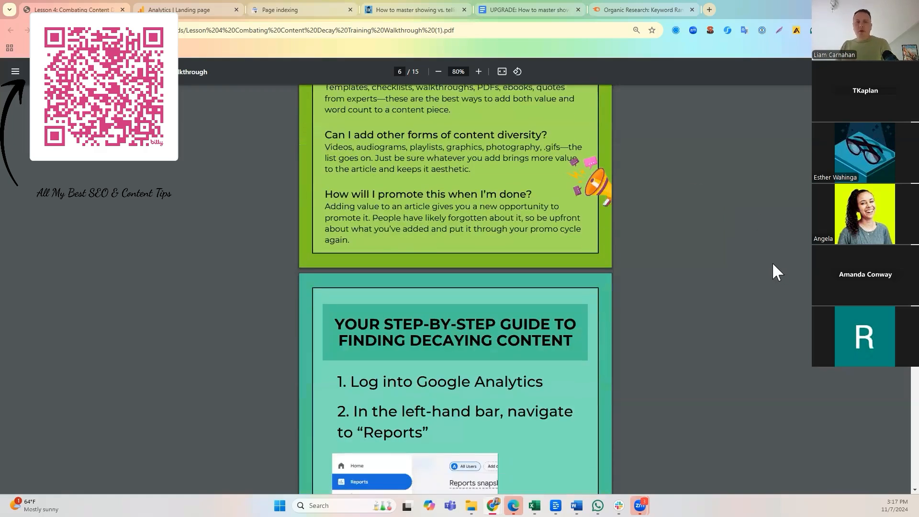
{"action": "scroll", "coordinate": [769, 262], "scroll_direction": "up", "scroll_amount": 8}
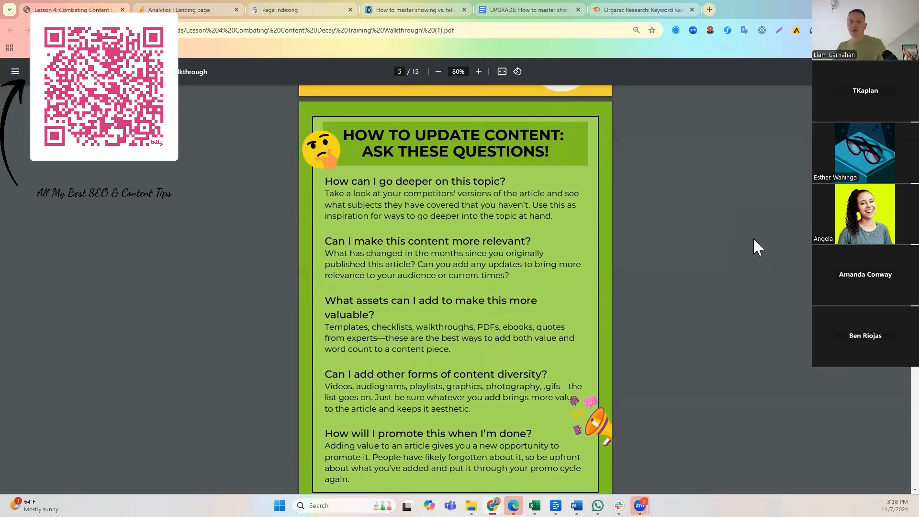
{"action": "scroll", "coordinate": [756, 284], "scroll_direction": "down", "scroll_amount": 3}
{"action": "scroll", "coordinate": [739, 299], "scroll_direction": "down", "scroll_amount": 5}
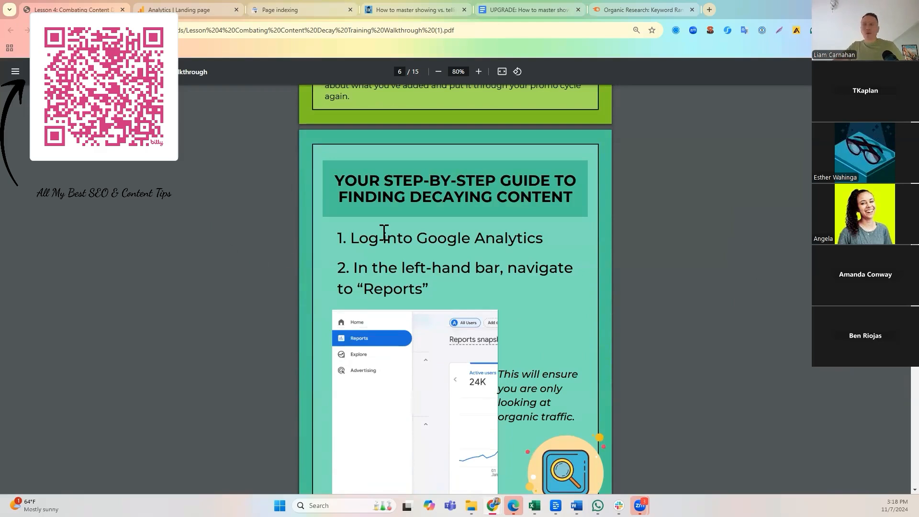
{"action": "scroll", "coordinate": [497, 201], "scroll_direction": "down", "scroll_amount": 10}
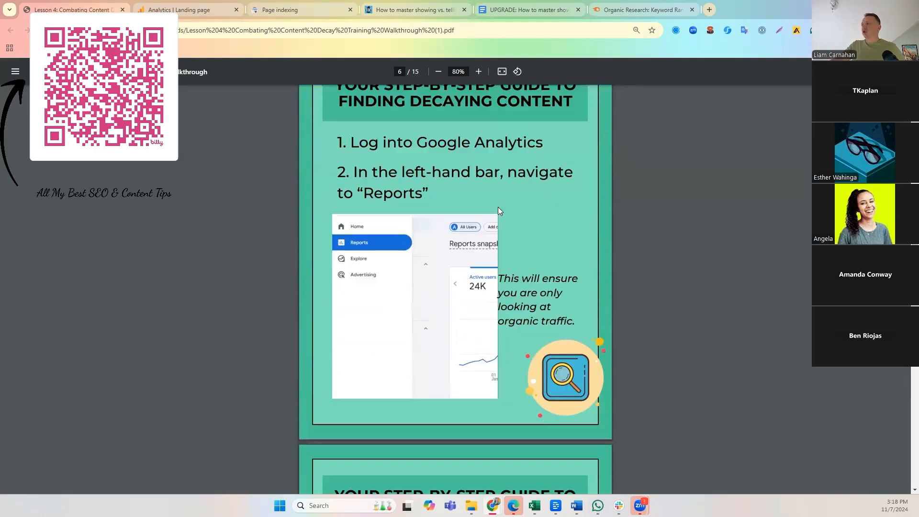
{"action": "scroll", "coordinate": [499, 216], "scroll_direction": "down", "scroll_amount": 10}
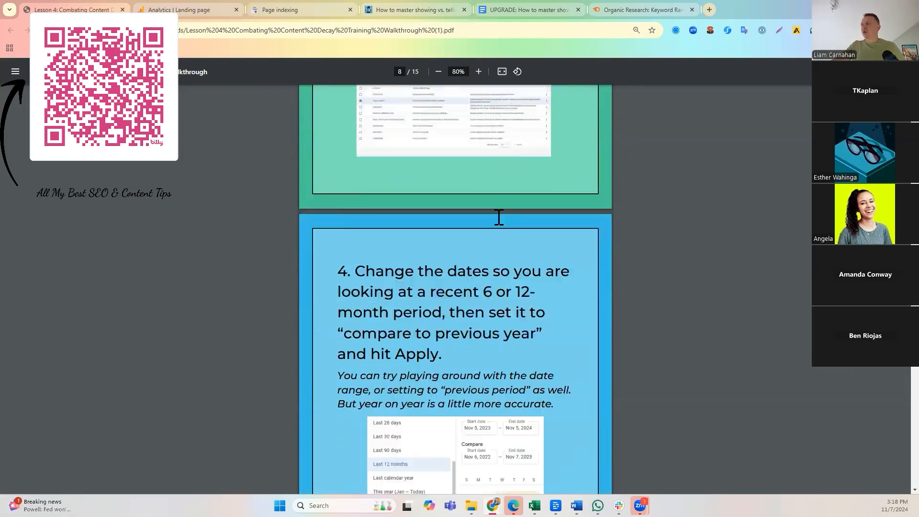
{"action": "scroll", "coordinate": [500, 221], "scroll_direction": "down", "scroll_amount": 20}
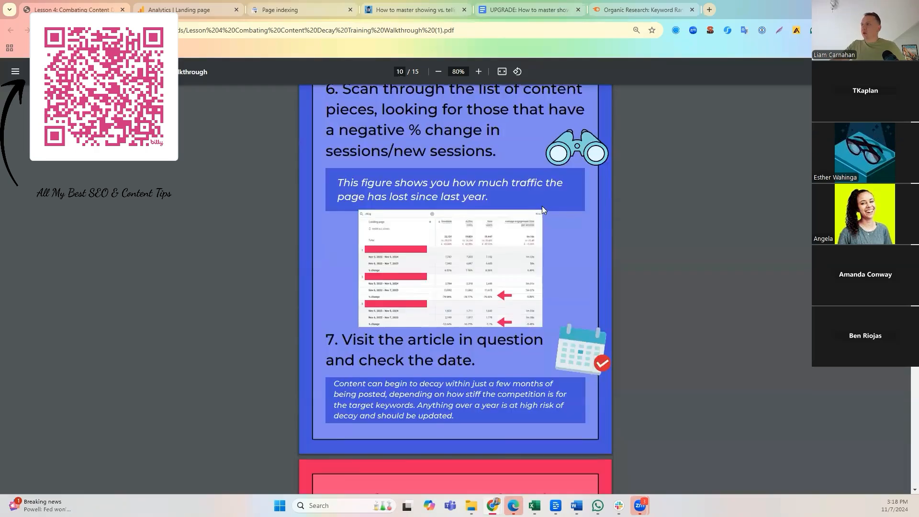
{"action": "scroll", "coordinate": [543, 211], "scroll_direction": "down", "scroll_amount": 2}
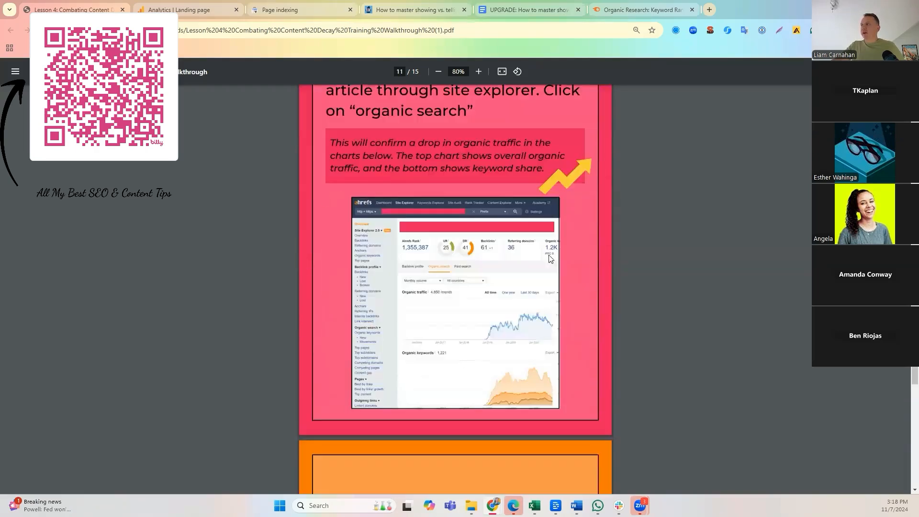
{"action": "scroll", "coordinate": [651, 309], "scroll_direction": "down", "scroll_amount": 6}
{"action": "scroll", "coordinate": [318, 287], "scroll_direction": "down", "scroll_amount": 12}
{"action": "scroll", "coordinate": [581, 280], "scroll_direction": "down", "scroll_amount": 2}
{"action": "scroll", "coordinate": [578, 284], "scroll_direction": "up", "scroll_amount": 5}
{"action": "scroll", "coordinate": [577, 286], "scroll_direction": "up", "scroll_amount": 3}
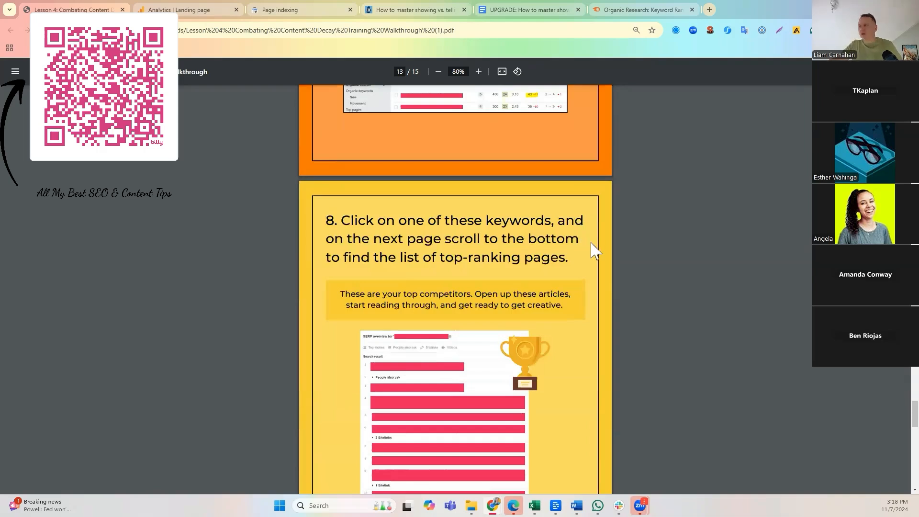
{"action": "scroll", "coordinate": [591, 254], "scroll_direction": "down", "scroll_amount": 2}
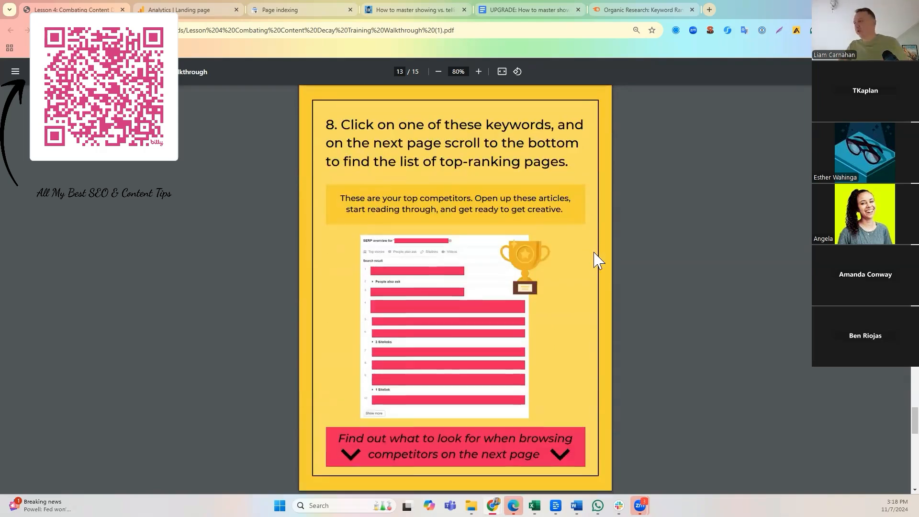
- Read the "What to look for when browsing competitors" checklist, highlighting the items on publication recency, sub-topics, domain power and backlinks
{"action": "scroll", "coordinate": [596, 258], "scroll_direction": "down", "scroll_amount": 4}
{"action": "scroll", "coordinate": [596, 259], "scroll_direction": "down", "scroll_amount": 5}
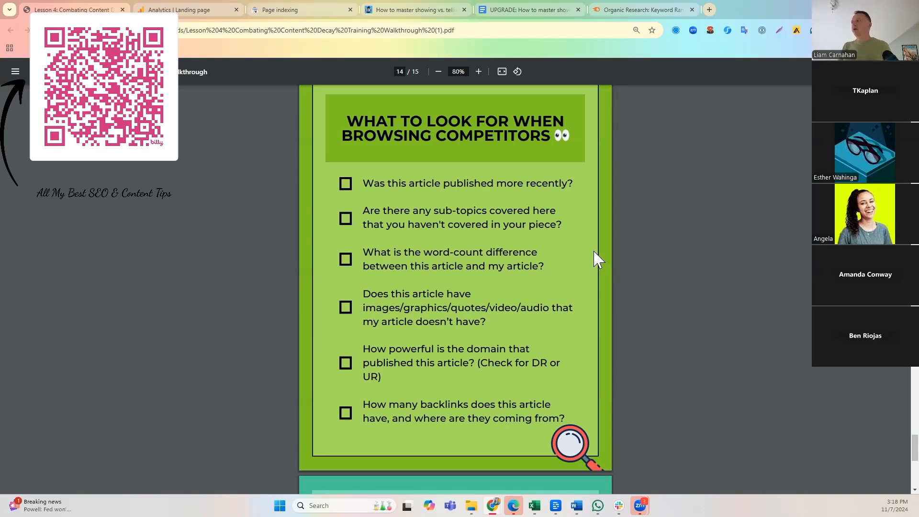
{"action": "left_click_drag", "start_coordinate": [581, 185], "coordinate": [369, 186]}
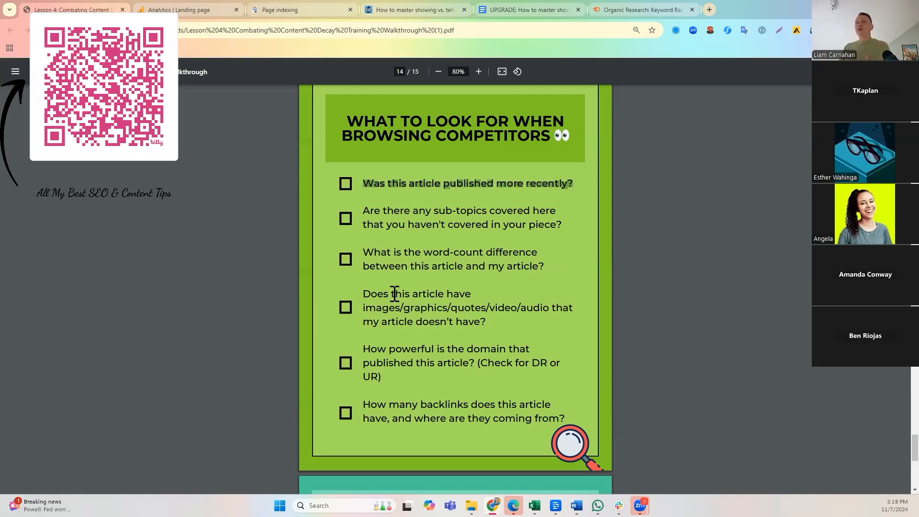
{"action": "left_click", "coordinate": [684, 238]}
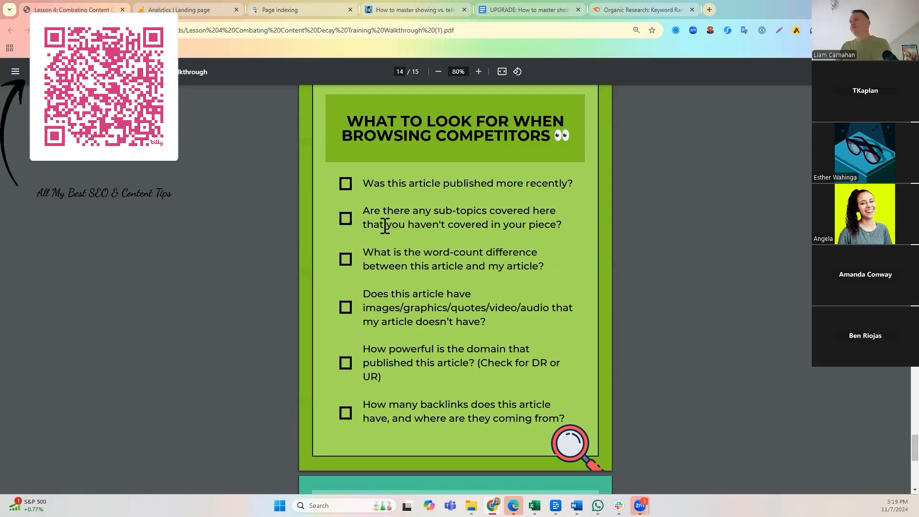
{"action": "left_click_drag", "start_coordinate": [365, 211], "coordinate": [531, 224]}
{"action": "left_click", "coordinate": [531, 225]}
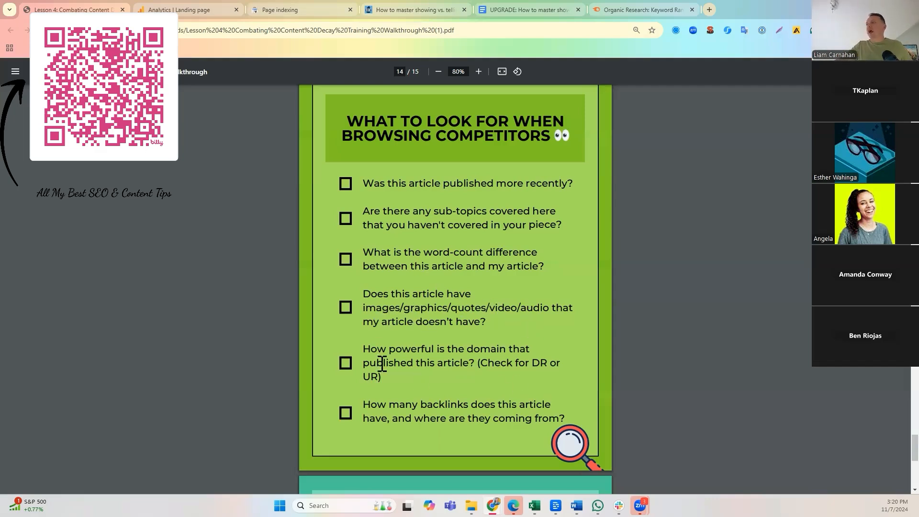
{"action": "left_click_drag", "start_coordinate": [365, 352], "coordinate": [445, 388]}
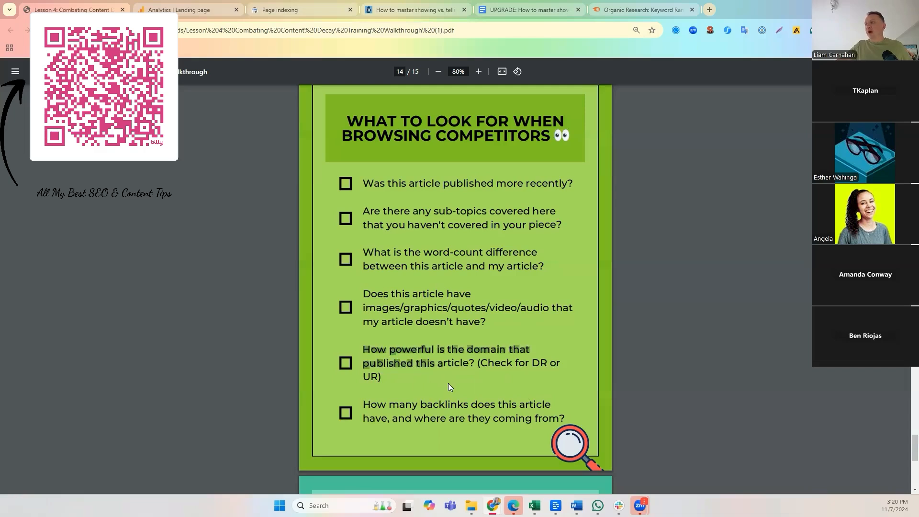
{"action": "left_click", "coordinate": [450, 381]}
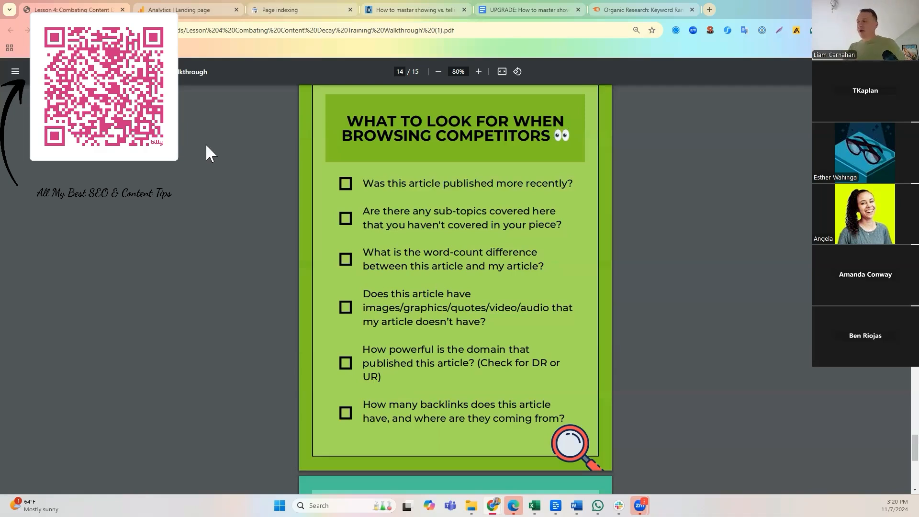
{"action": "scroll", "coordinate": [396, 205], "scroll_direction": "down", "scroll_amount": 3}
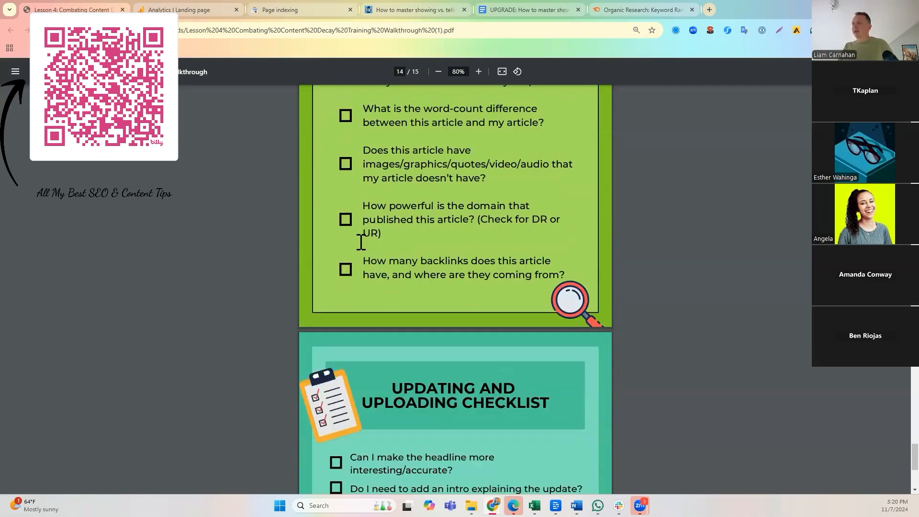
{"action": "left_click_drag", "start_coordinate": [364, 261], "coordinate": [581, 261]}
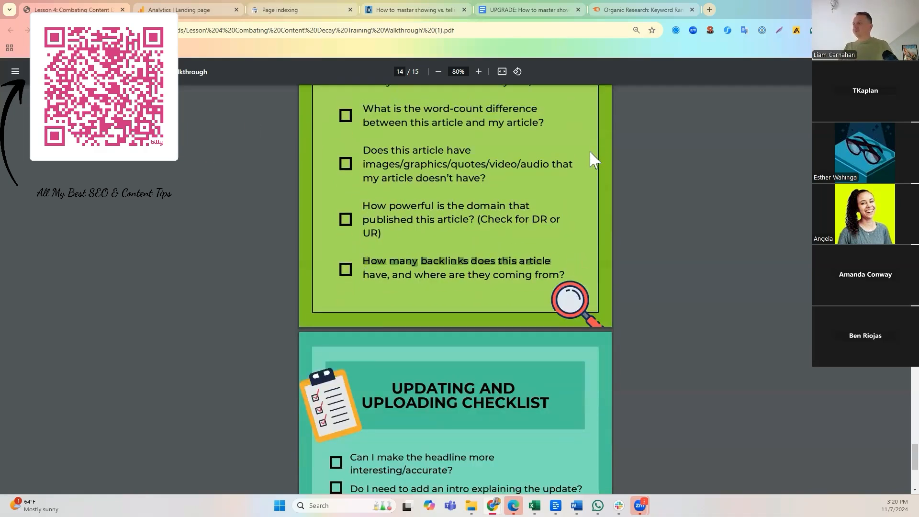
- Read the "Updating and uploading checklist", highlighting the items on the update intro, new keywords, alt text, publish date and keeping the same URL
{"action": "scroll", "coordinate": [593, 156], "scroll_direction": "down", "scroll_amount": 5}
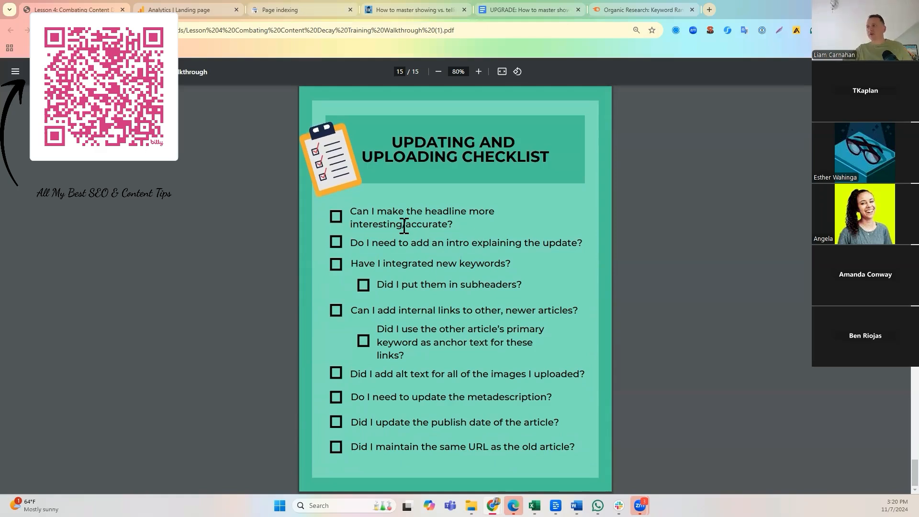
{"action": "left_click_drag", "start_coordinate": [373, 249], "coordinate": [543, 248]}
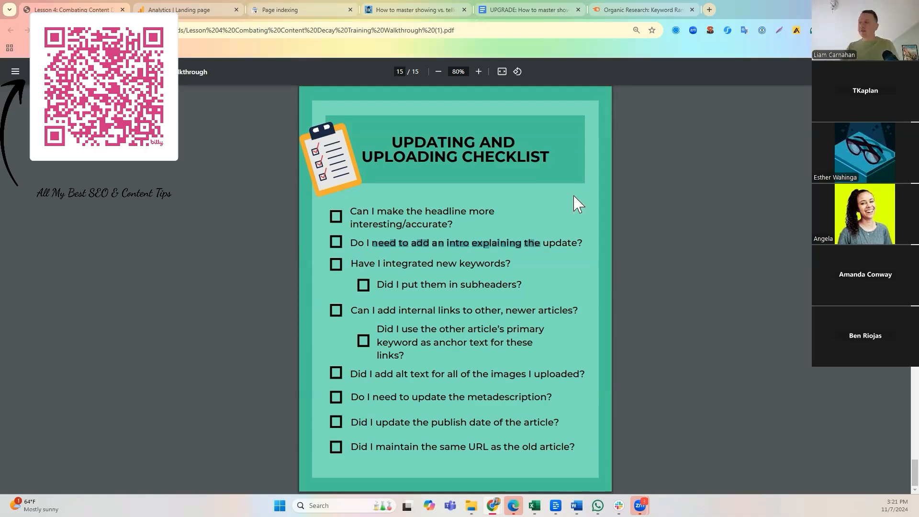
{"action": "left_click_drag", "start_coordinate": [359, 263], "coordinate": [569, 261]}
{"action": "left_click", "coordinate": [580, 262]}
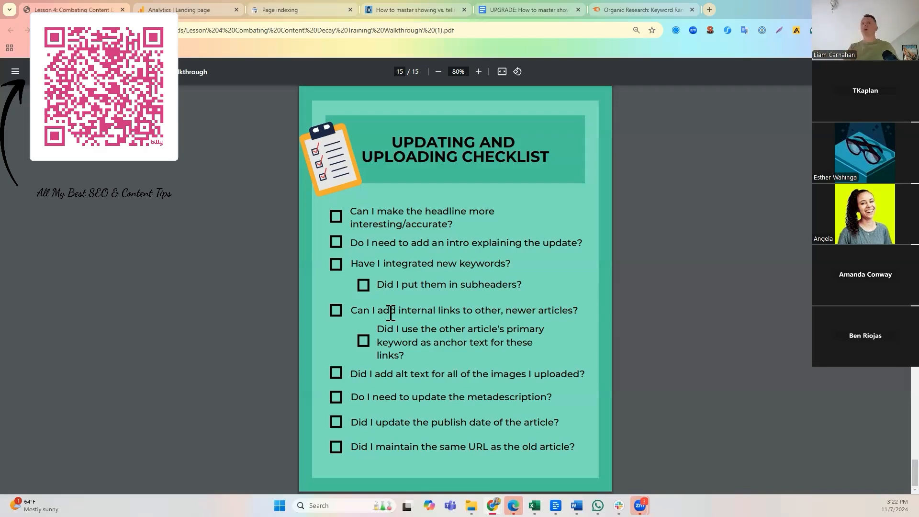
{"action": "left_click_drag", "start_coordinate": [411, 376], "coordinate": [527, 378]}
{"action": "left_click", "coordinate": [650, 450]}
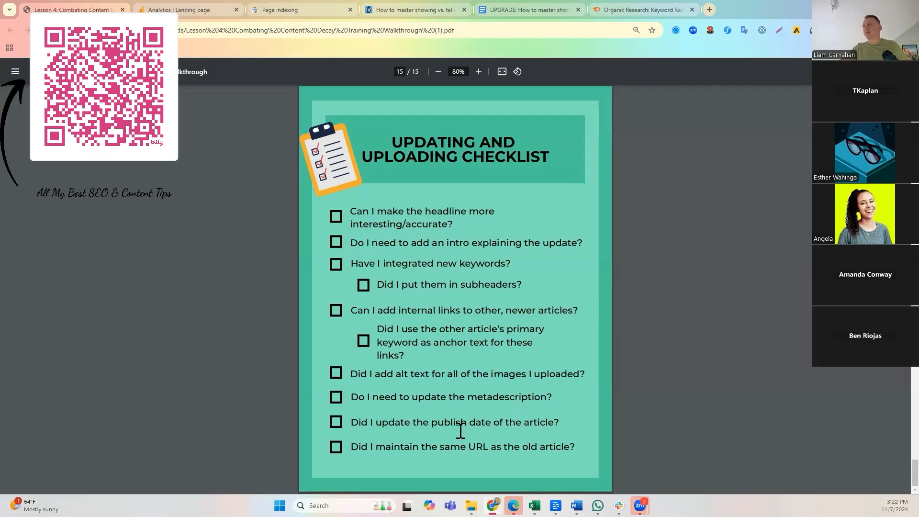
{"action": "left_click_drag", "start_coordinate": [363, 422], "coordinate": [565, 423]}
{"action": "left_click", "coordinate": [566, 423]}
{"action": "left_click_drag", "start_coordinate": [566, 423], "coordinate": [432, 424]}
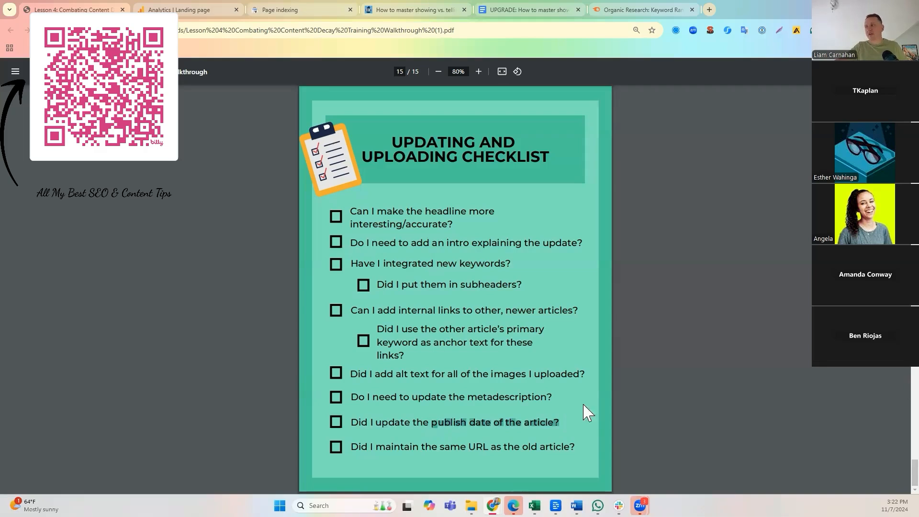
{"action": "left_click", "coordinate": [668, 378]}
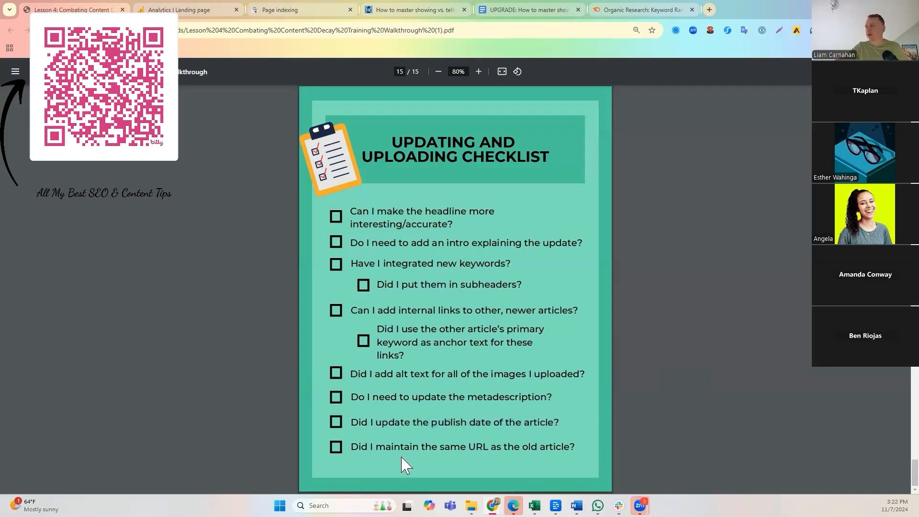
{"action": "left_click_drag", "start_coordinate": [352, 447], "coordinate": [419, 447]}
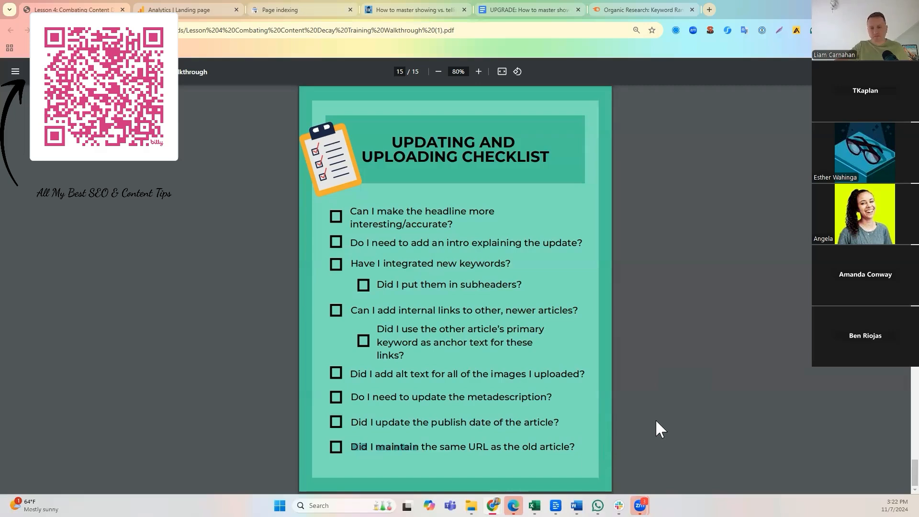
{"action": "left_click", "coordinate": [643, 403]}
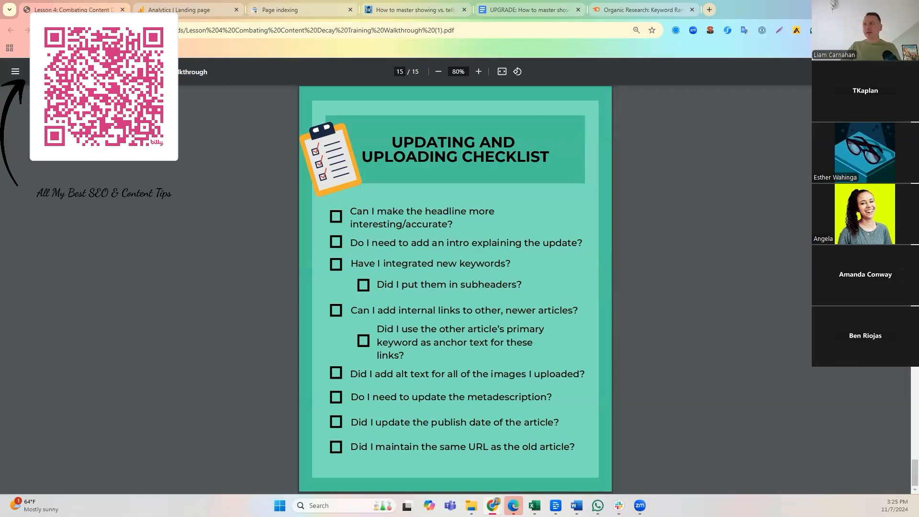
- Switch to Google Analytics and examine the Landing page report's sessions chart and page table
{"action": "left_click", "coordinate": [178, 17]}
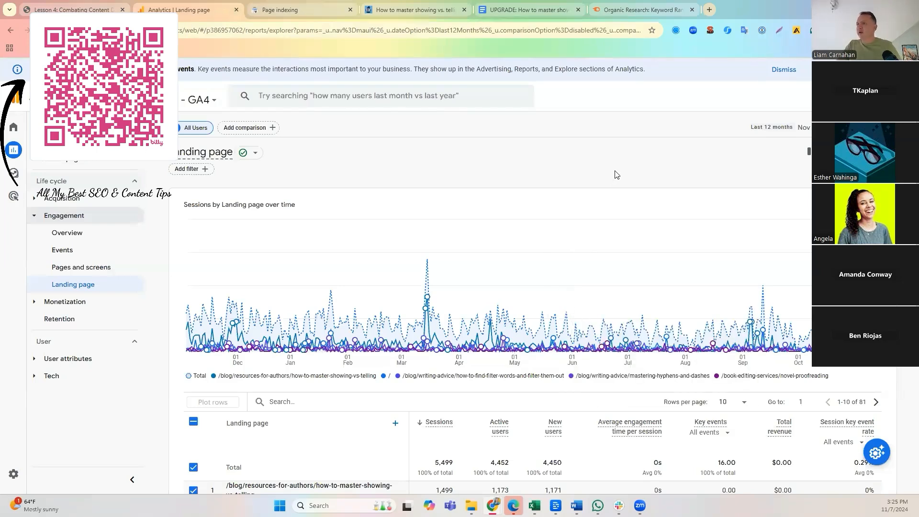
{"action": "scroll", "coordinate": [622, 192], "scroll_direction": "down", "scroll_amount": 1}
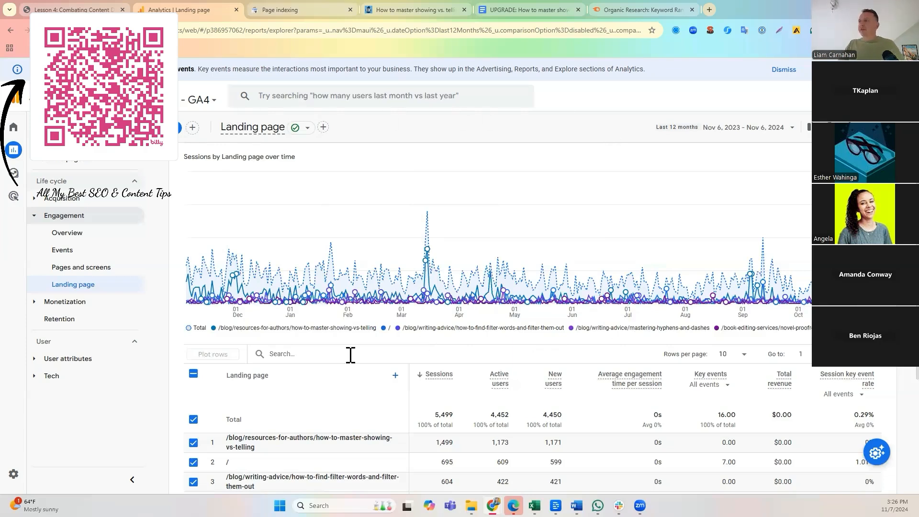
{"action": "scroll", "coordinate": [350, 355], "scroll_direction": "up", "scroll_amount": 1}
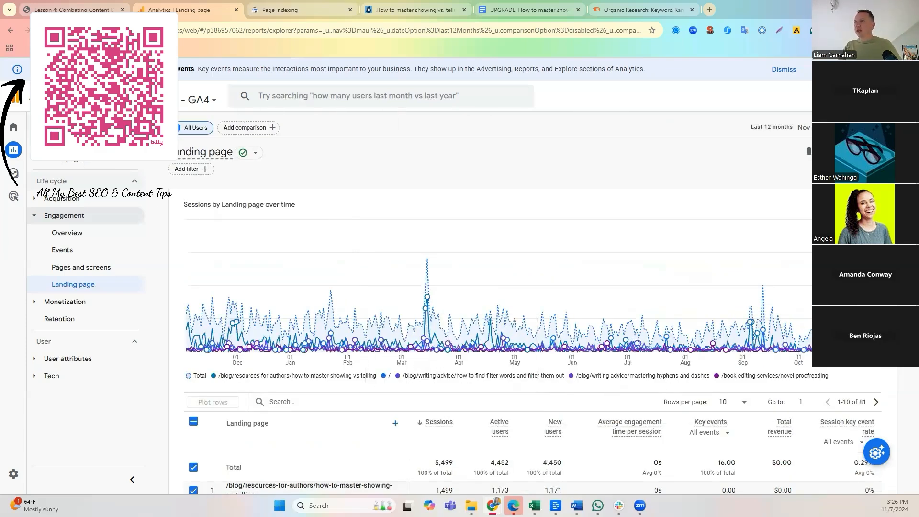
- Open the Reports snapshot from the Analytics home page and apply the Last 12 months date range
{"action": "left_click", "coordinate": [23, 130]}
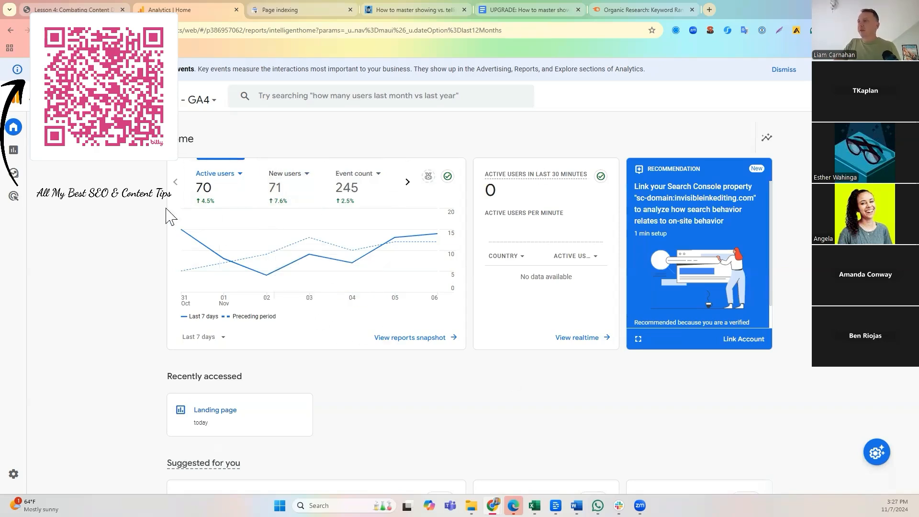
{"action": "mouse_move", "coordinate": [14, 128]}
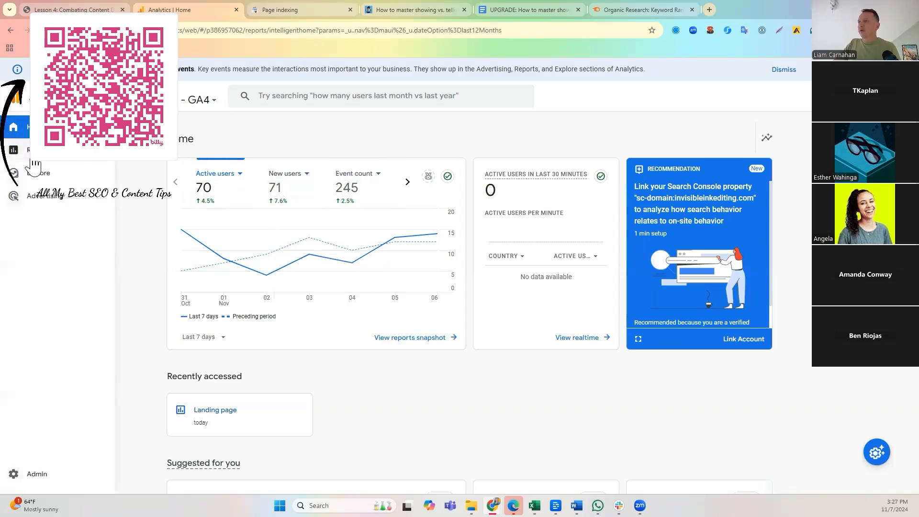
{"action": "left_click", "coordinate": [33, 158]}
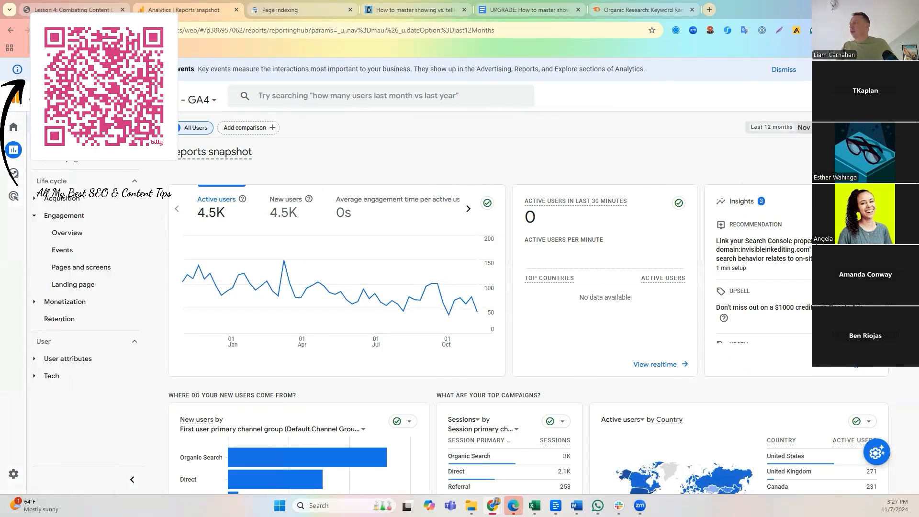
{"action": "left_click", "coordinate": [773, 127]}
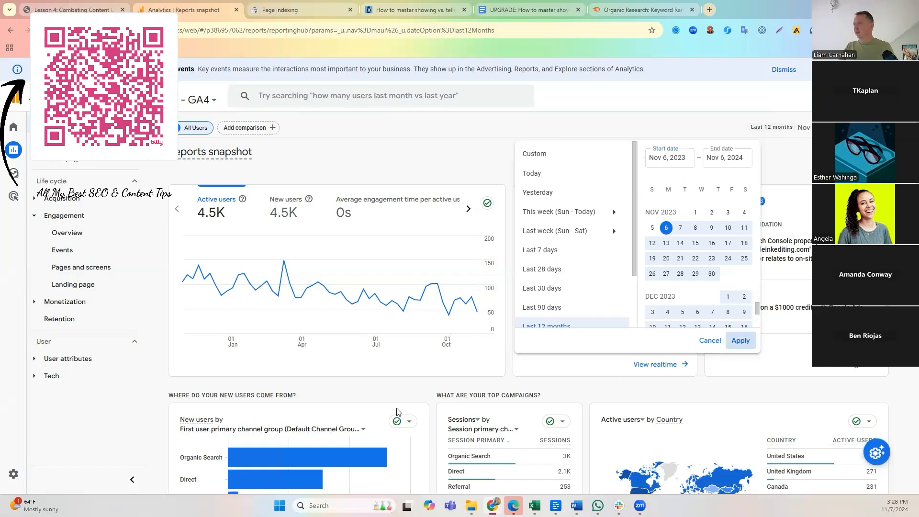
{"action": "left_click", "coordinate": [236, 338]}
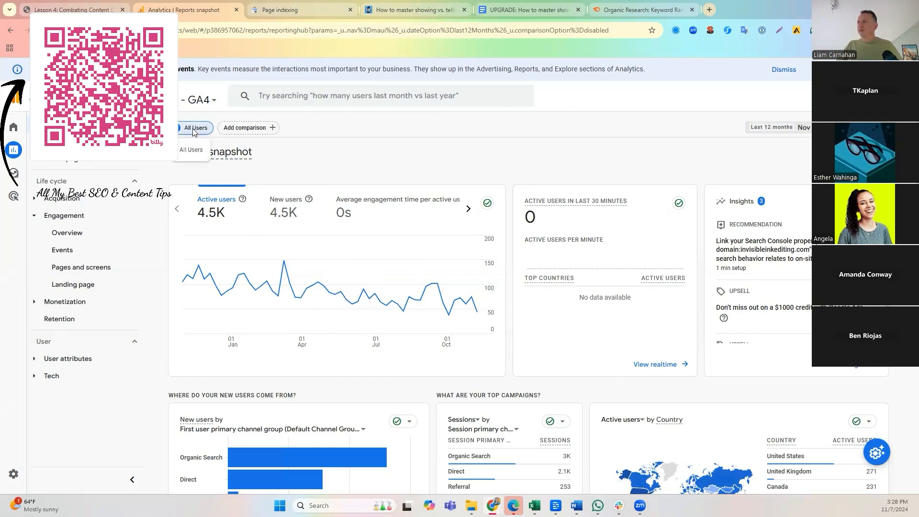
- Deselect the All Users comparison and apply the Organic traffic comparison to the Reports snapshot
{"action": "left_click", "coordinate": [235, 129]}
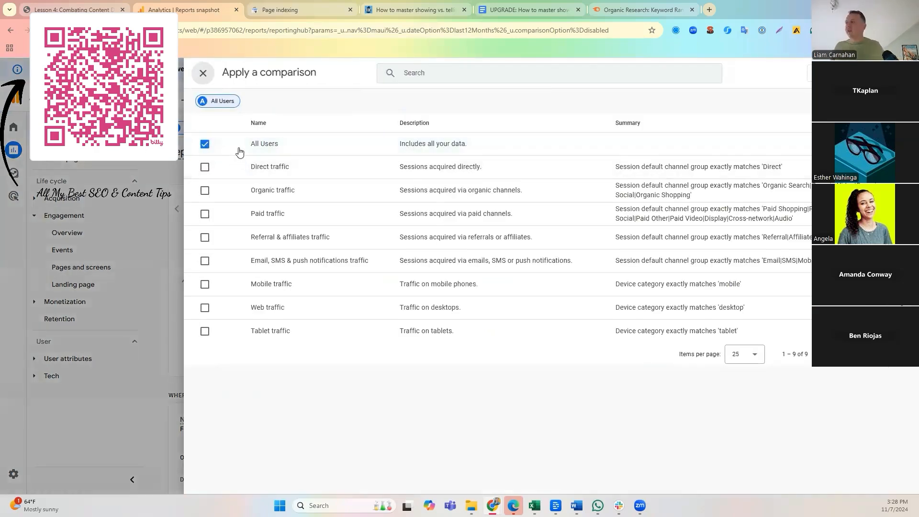
{"action": "left_click", "coordinate": [239, 152]}
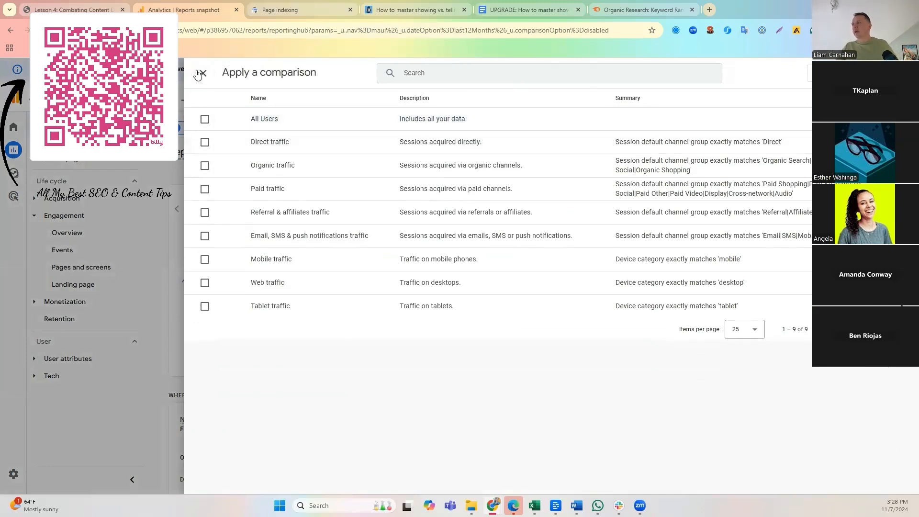
{"action": "left_click", "coordinate": [200, 73]}
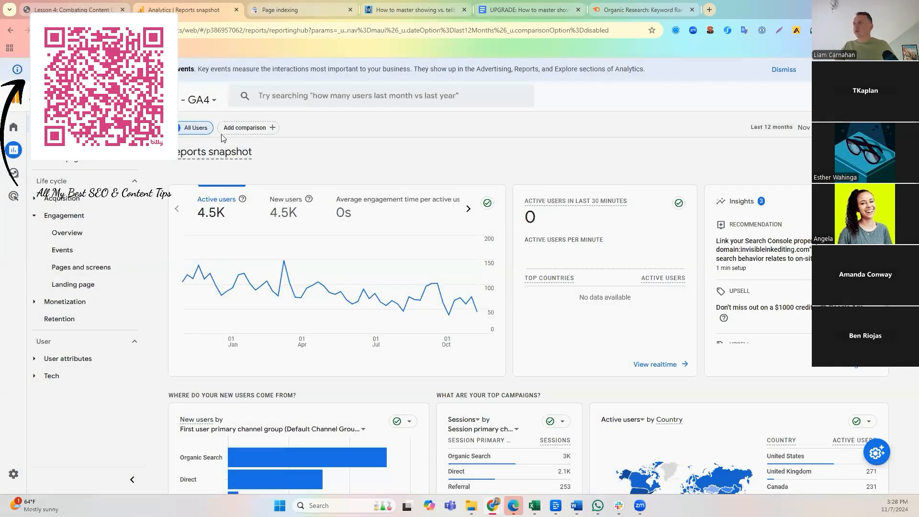
{"action": "left_click", "coordinate": [257, 133]}
{"action": "left_click", "coordinate": [214, 145]}
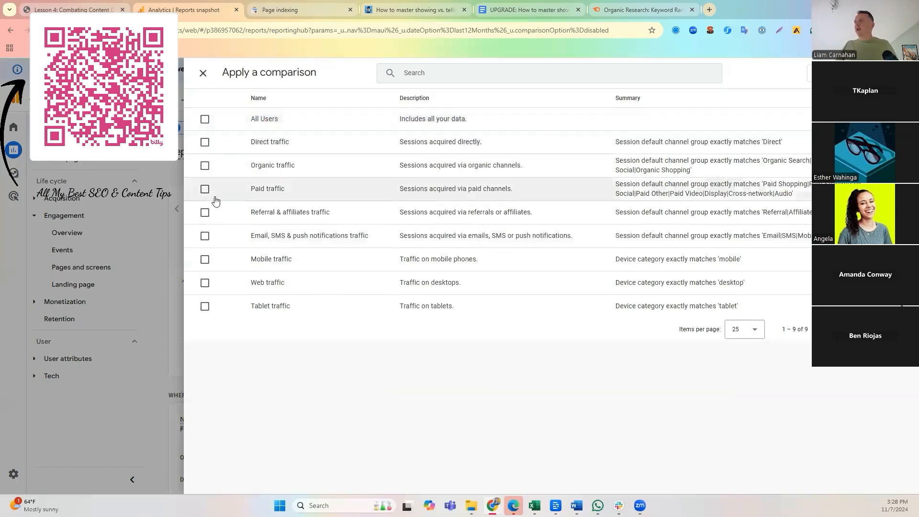
{"action": "left_click", "coordinate": [205, 165]}
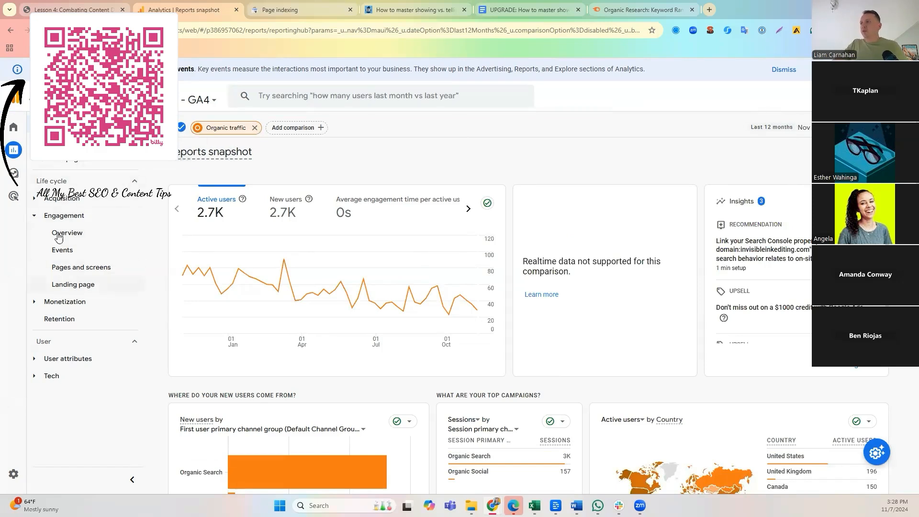
- Open the Landing page report under Engagement and look over its sessions chart and page table
{"action": "left_click", "coordinate": [72, 285]}
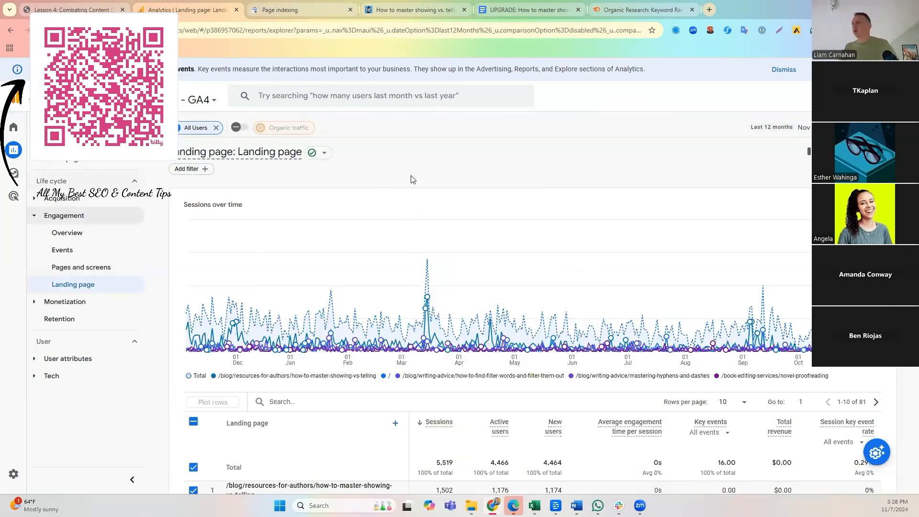
{"action": "scroll", "coordinate": [416, 183], "scroll_direction": "down", "scroll_amount": 5}
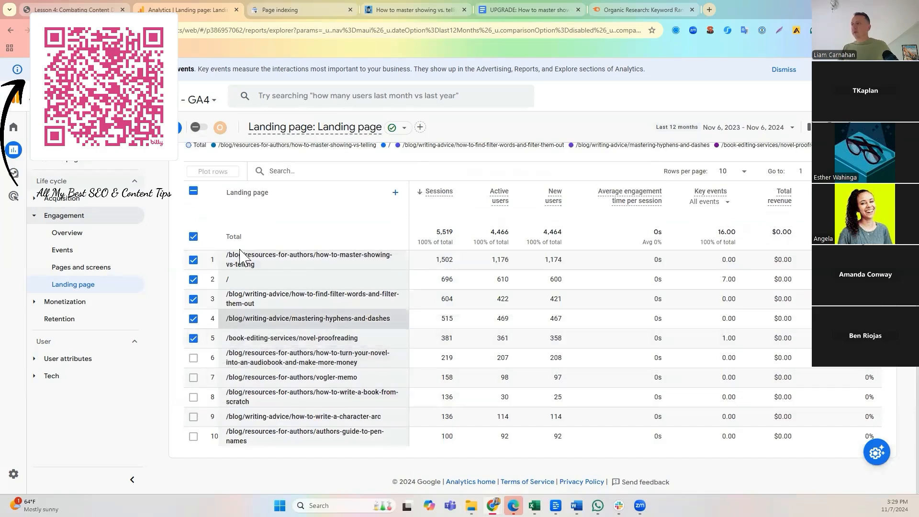
{"action": "scroll", "coordinate": [554, 386], "scroll_direction": "up", "scroll_amount": 5}
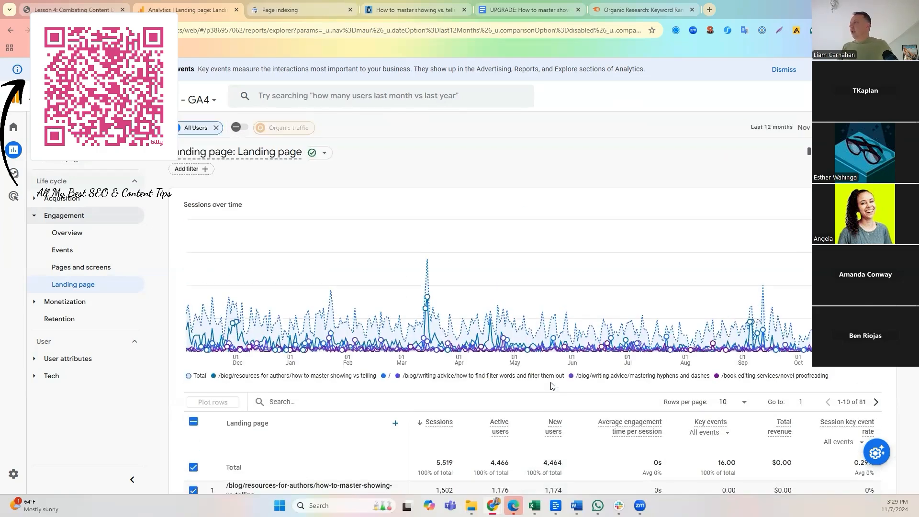
- Turn on date comparison for the last 12 months and apply Same period last year (match day of week)
{"action": "left_click", "coordinate": [804, 128]}
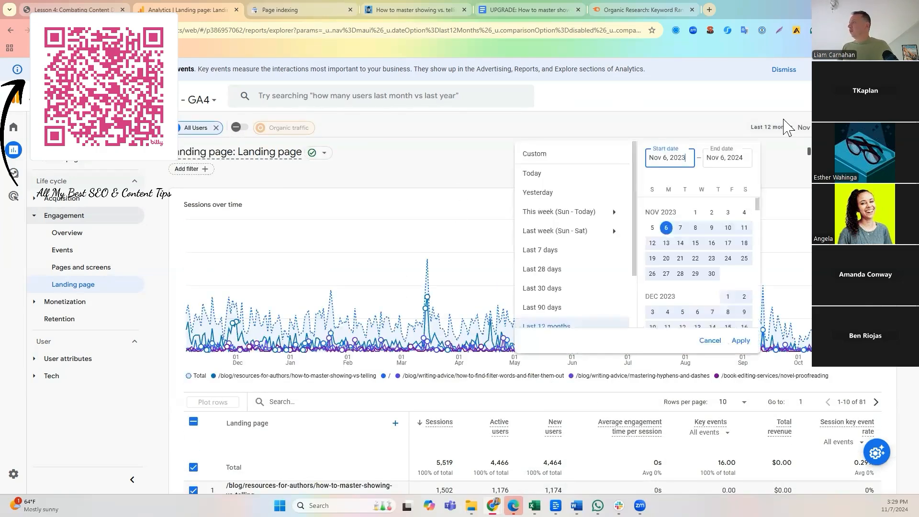
{"action": "scroll", "coordinate": [570, 235], "scroll_direction": "down", "scroll_amount": 3}
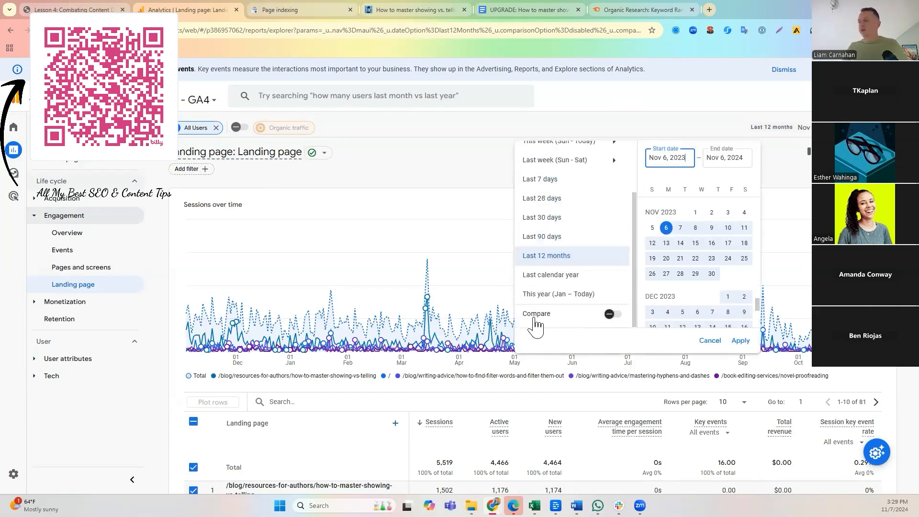
{"action": "left_click", "coordinate": [608, 314]}
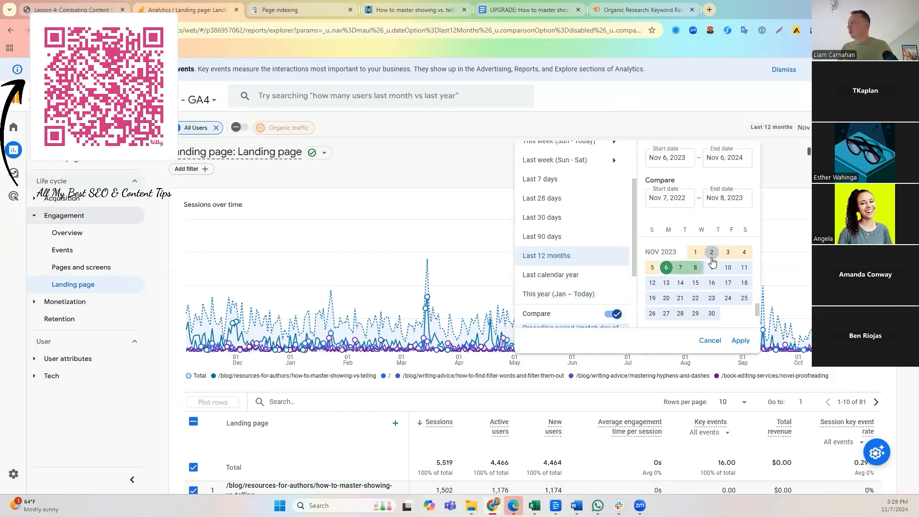
{"action": "scroll", "coordinate": [577, 306], "scroll_direction": "down", "scroll_amount": 2}
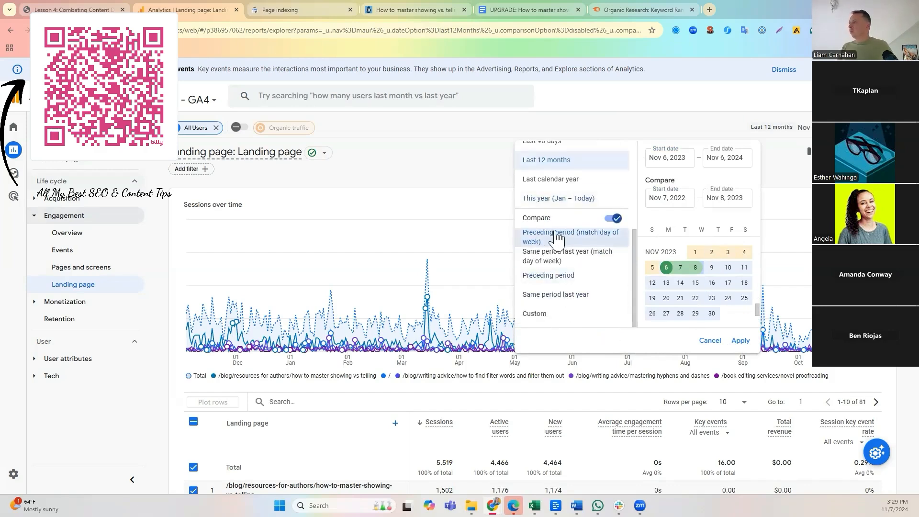
{"action": "left_click", "coordinate": [541, 263]}
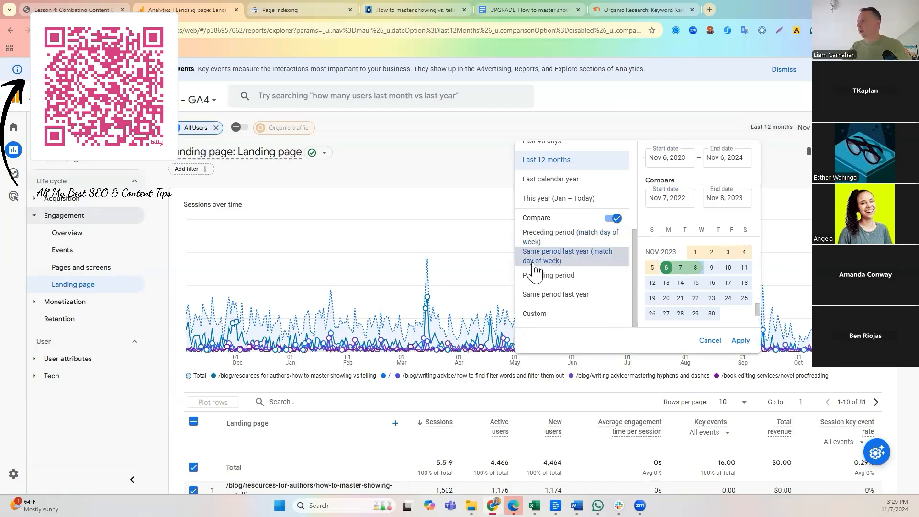
{"action": "left_click", "coordinate": [741, 340]}
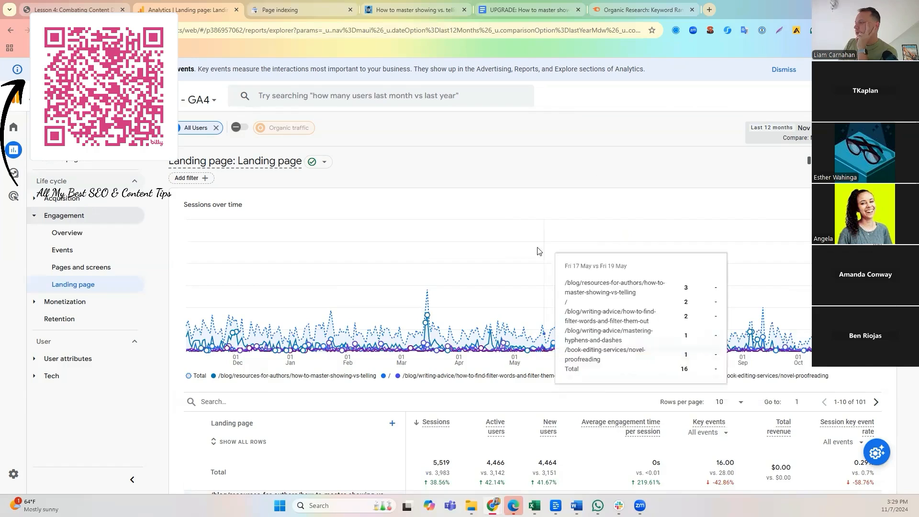
- Switch comparisons on in the Landing page report and remove All Users so only Organic traffic remains
{"action": "scroll", "coordinate": [545, 213], "scroll_direction": "down", "scroll_amount": 2}
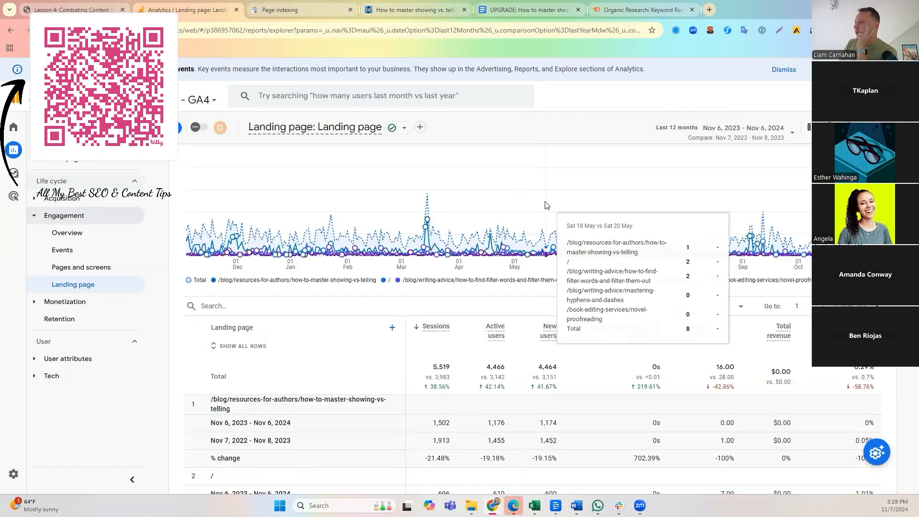
{"action": "scroll", "coordinate": [547, 205], "scroll_direction": "down", "scroll_amount": 1}
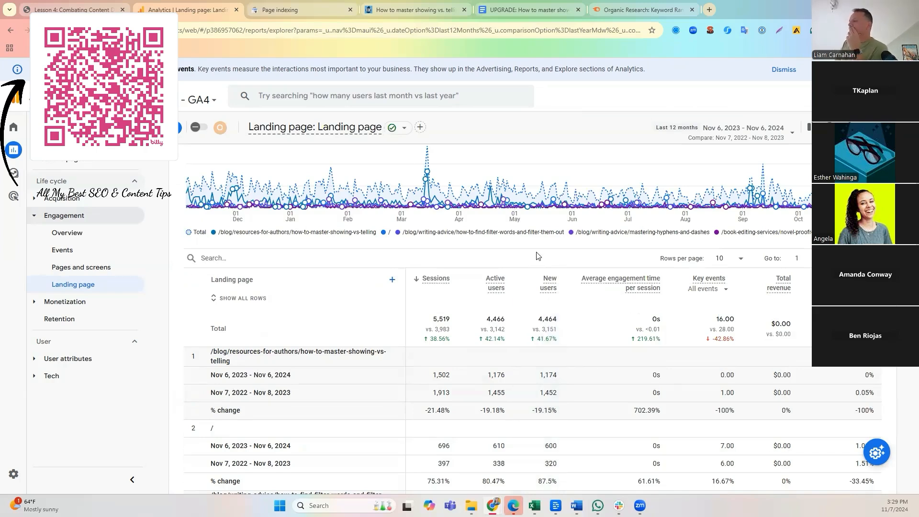
{"action": "scroll", "coordinate": [530, 269], "scroll_direction": "down", "scroll_amount": 1}
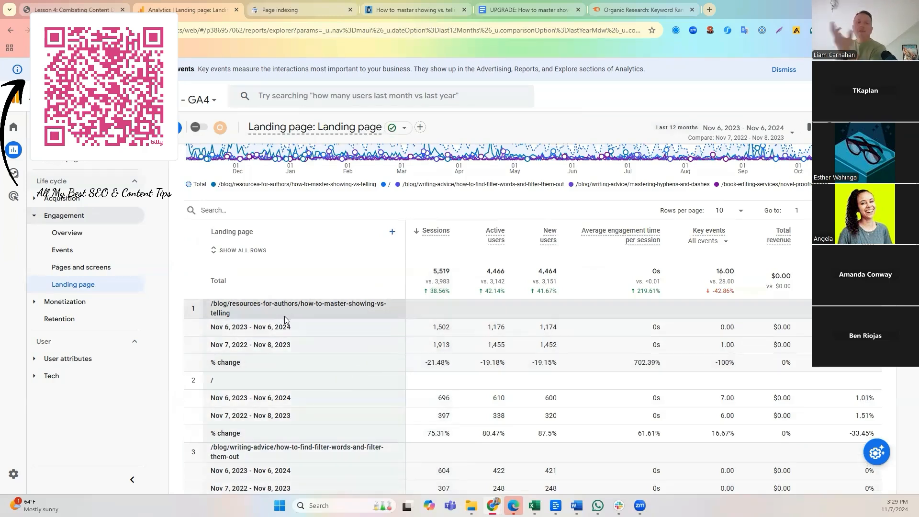
{"action": "scroll", "coordinate": [327, 343], "scroll_direction": "up", "scroll_amount": 4}
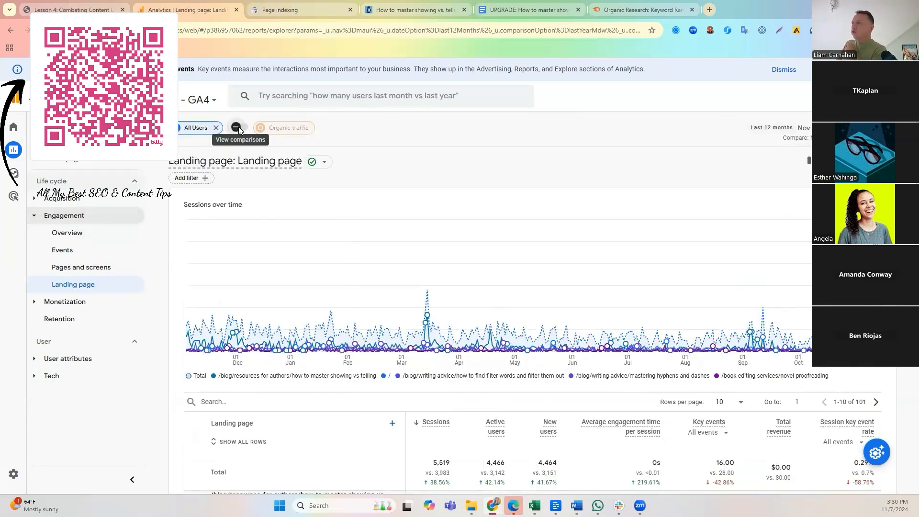
{"action": "left_click", "coordinate": [238, 128]}
{"action": "left_click", "coordinate": [215, 128]}
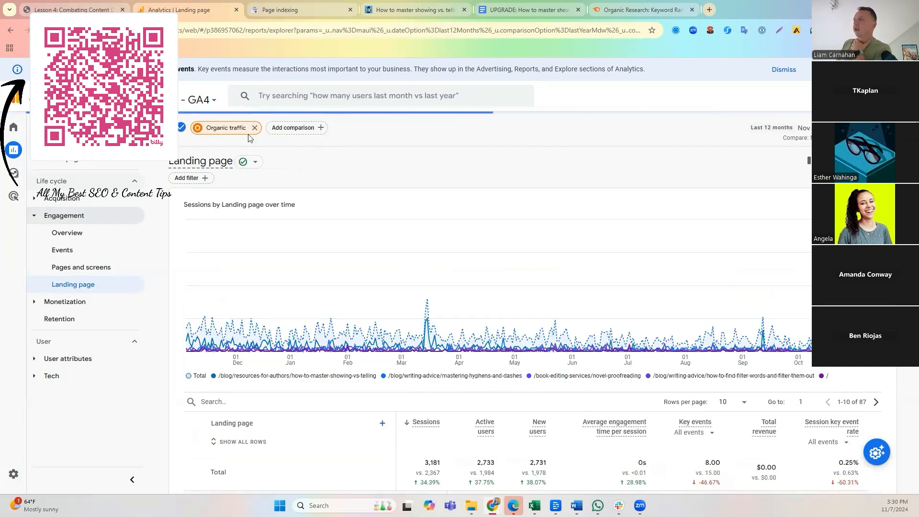
- Check the year-over-year change in organic sessions for the how-to-master-showing-vs-telling page, highlighting the percentage
{"action": "scroll", "coordinate": [492, 216], "scroll_direction": "down", "scroll_amount": 4}
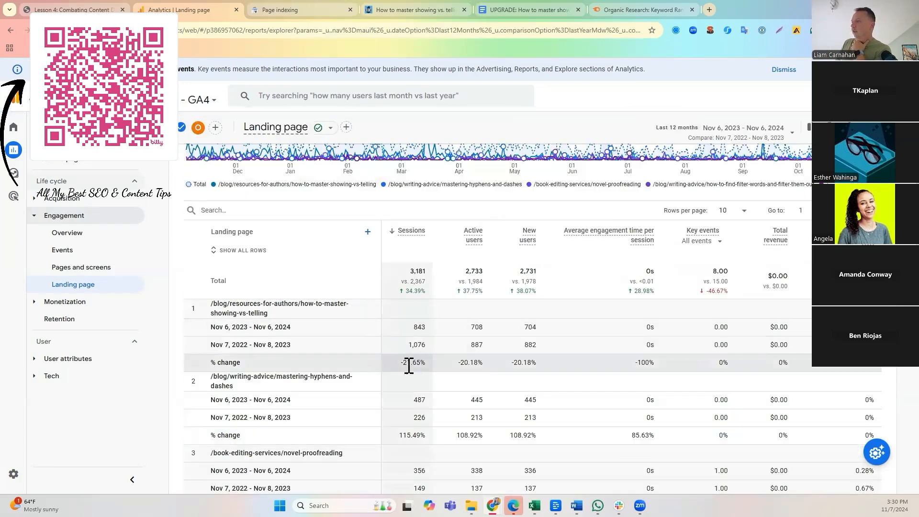
{"action": "left_click_drag", "start_coordinate": [394, 367], "coordinate": [429, 367]}
{"action": "scroll", "coordinate": [429, 367], "scroll_direction": "up", "scroll_amount": 4}
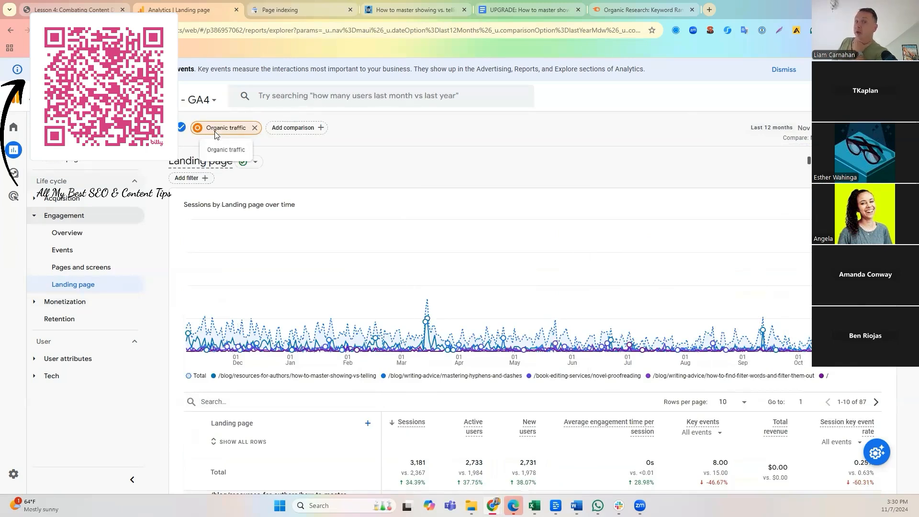
{"action": "scroll", "coordinate": [431, 268], "scroll_direction": "down", "scroll_amount": 4}
{"action": "triple_click", "coordinate": [421, 362]}
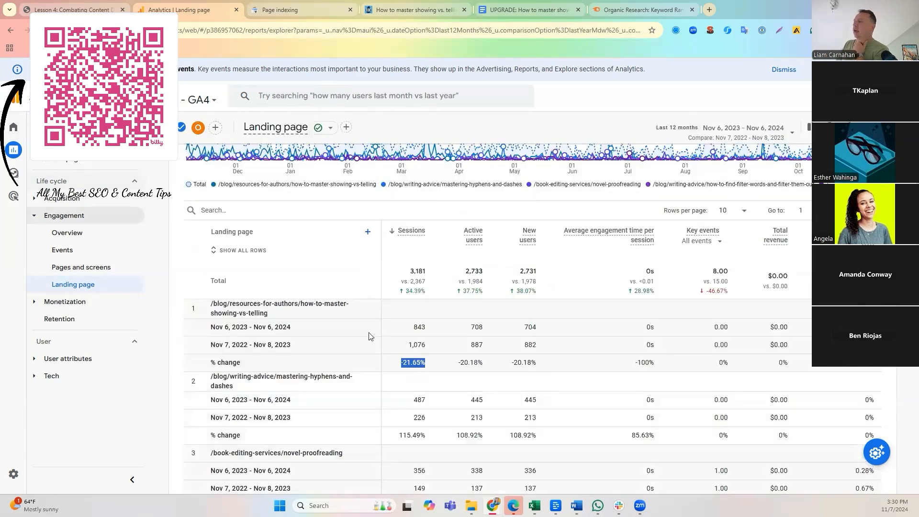
- Examine the session changes for all ten landing pages, highlighting the vogler-memo page's percentage and the first page's earlier date range
{"action": "scroll", "coordinate": [417, 288], "scroll_direction": "down", "scroll_amount": 7}
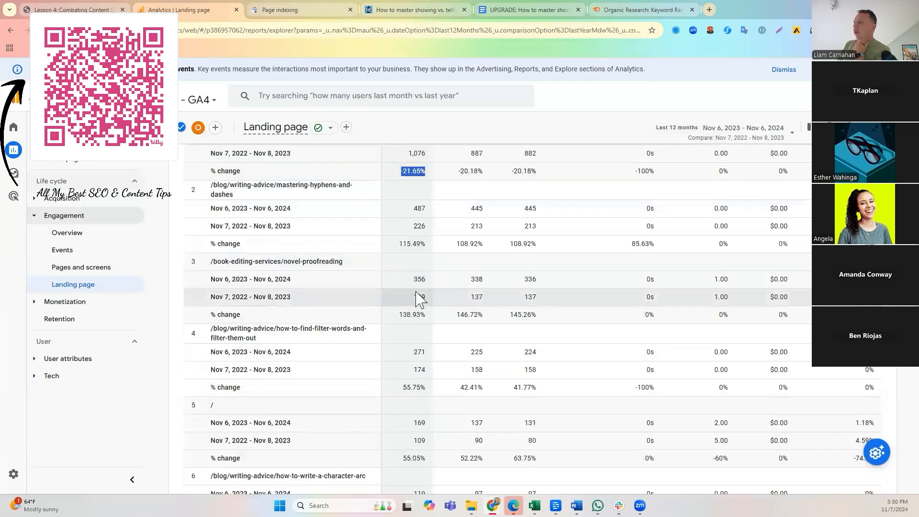
{"action": "scroll", "coordinate": [415, 297], "scroll_direction": "down", "scroll_amount": 2}
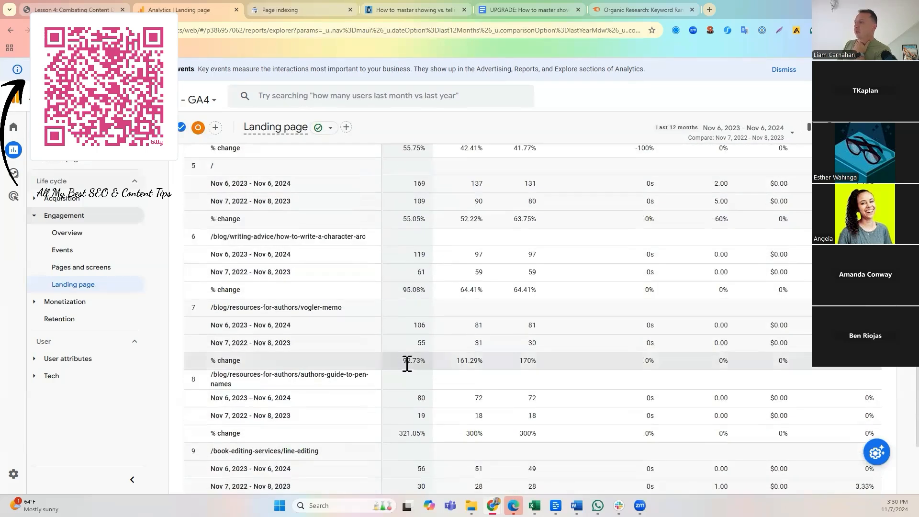
{"action": "left_click_drag", "start_coordinate": [404, 362], "coordinate": [430, 362]}
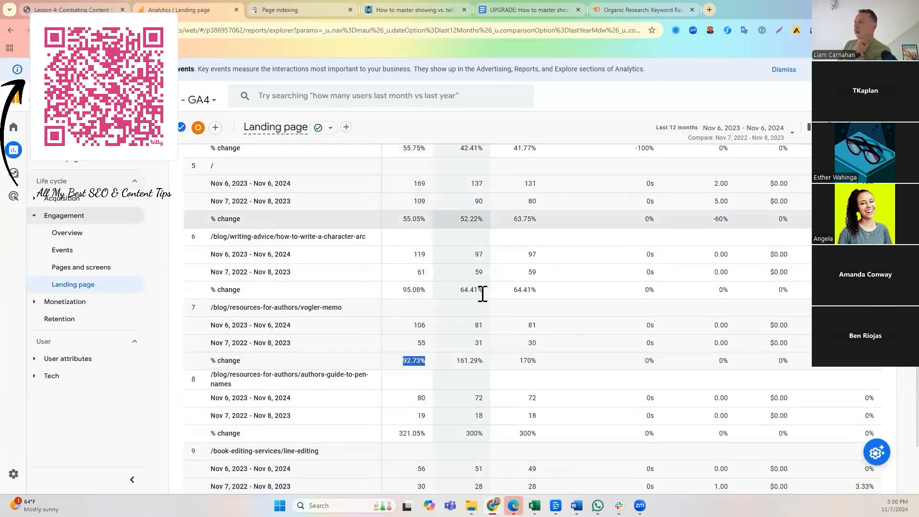
{"action": "scroll", "coordinate": [394, 328], "scroll_direction": "down", "scroll_amount": 3}
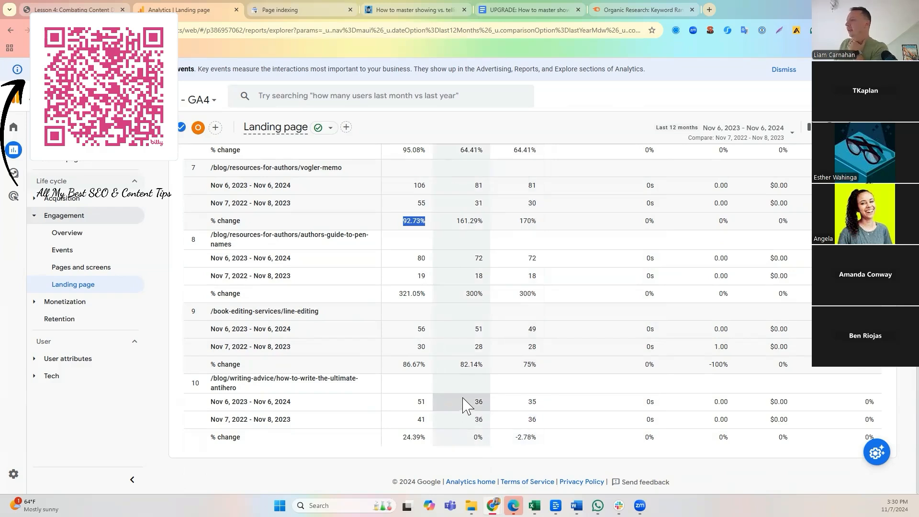
{"action": "scroll", "coordinate": [440, 375], "scroll_direction": "up", "scroll_amount": 6}
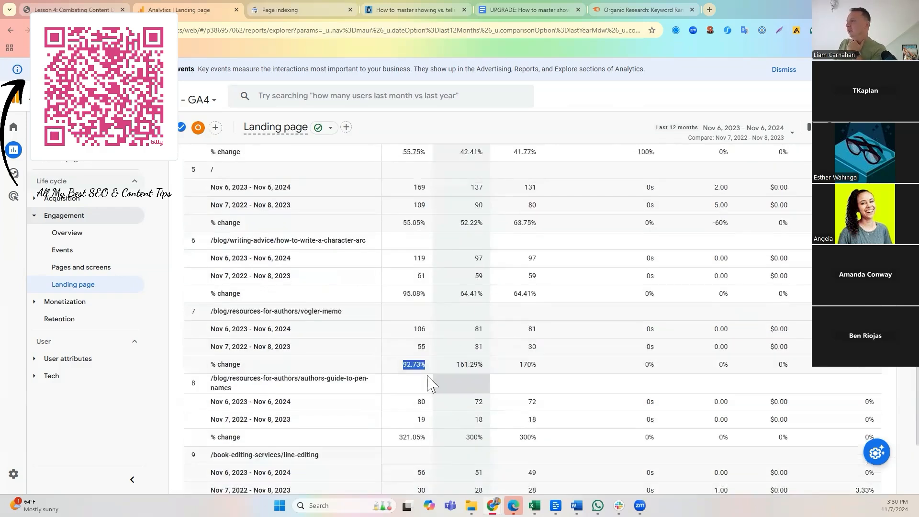
{"action": "scroll", "coordinate": [424, 385], "scroll_direction": "up", "scroll_amount": 8}
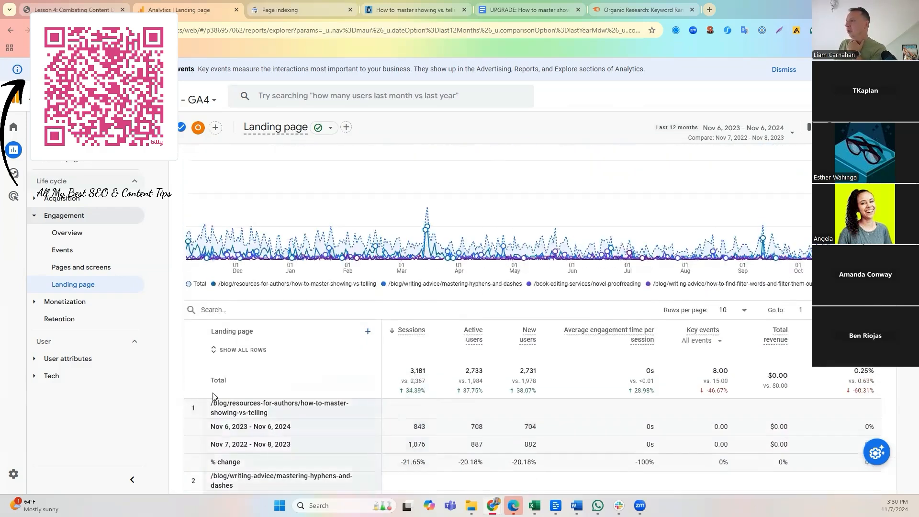
{"action": "scroll", "coordinate": [233, 388], "scroll_direction": "down", "scroll_amount": 2}
{"action": "left_click_drag", "start_coordinate": [209, 350], "coordinate": [318, 349]}
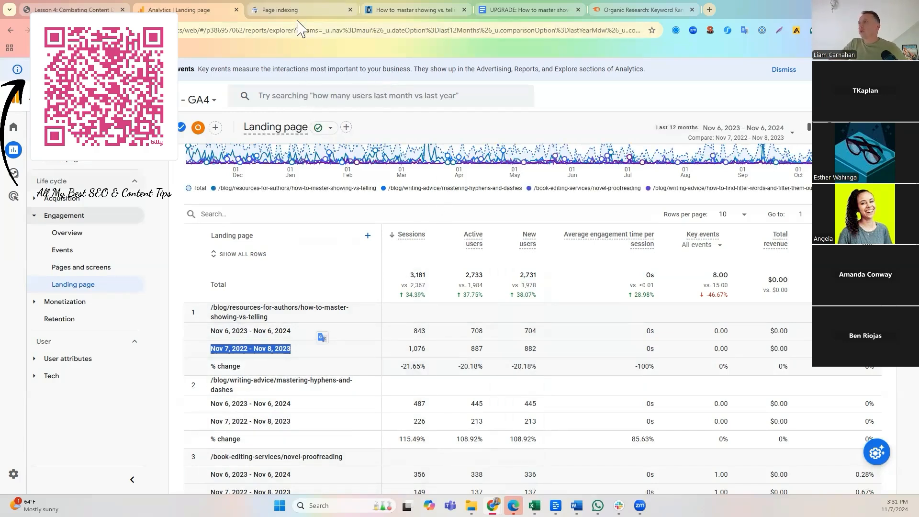
- Switch to Google Search Console and open the site's search Performance report
{"action": "left_click", "coordinate": [296, 11]}
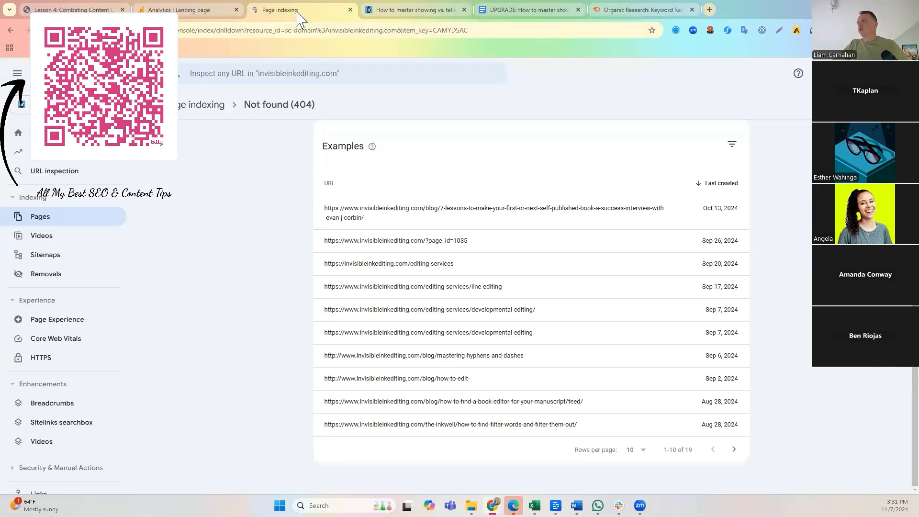
{"action": "left_click", "coordinate": [62, 133]}
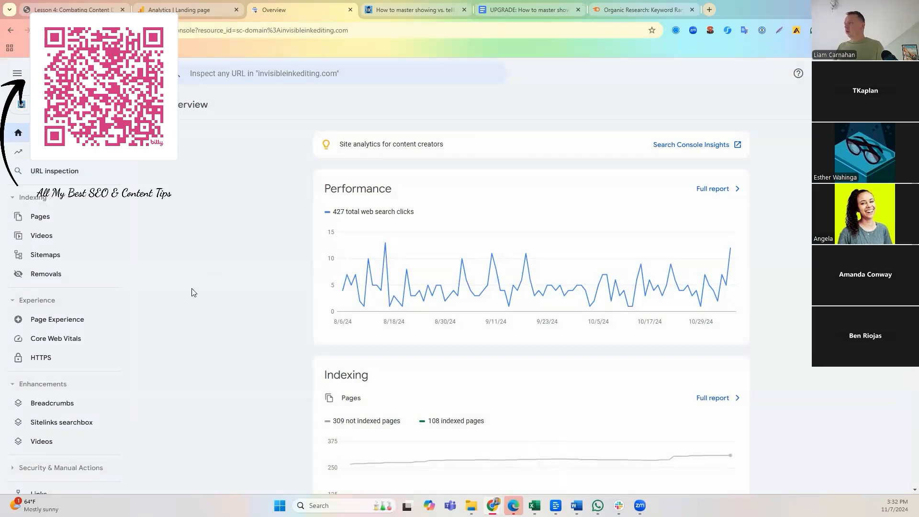
{"action": "left_click", "coordinate": [57, 319]}
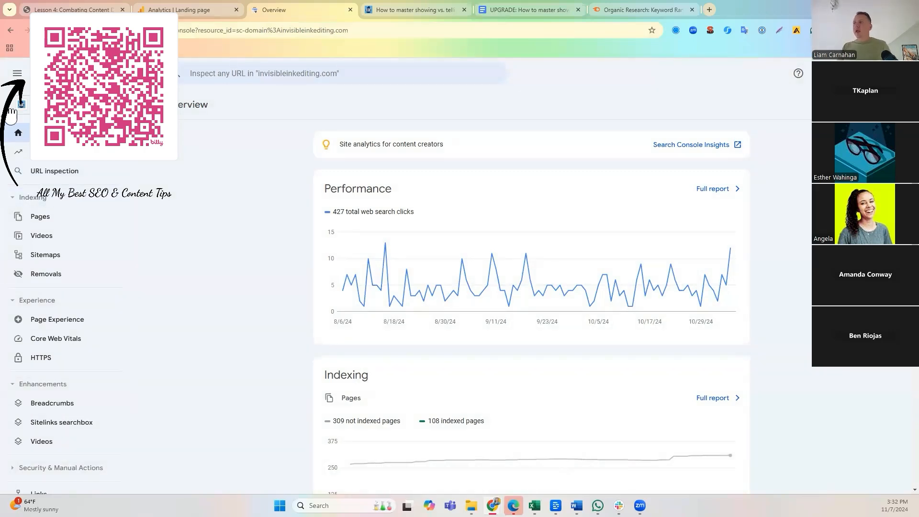
{"action": "left_click", "coordinate": [55, 161]}
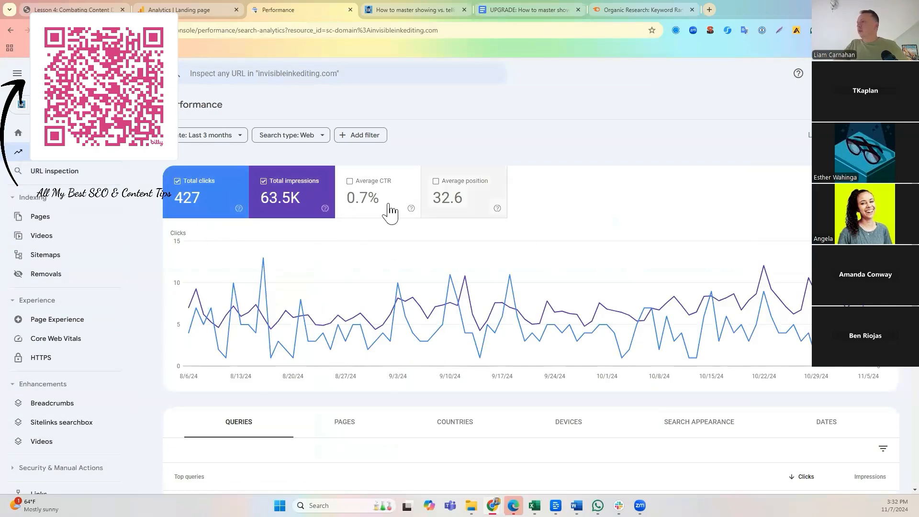
- Set the Performance report's date range to Last 12 months, with average CTR and average position also shown
{"action": "left_click", "coordinate": [213, 143]}
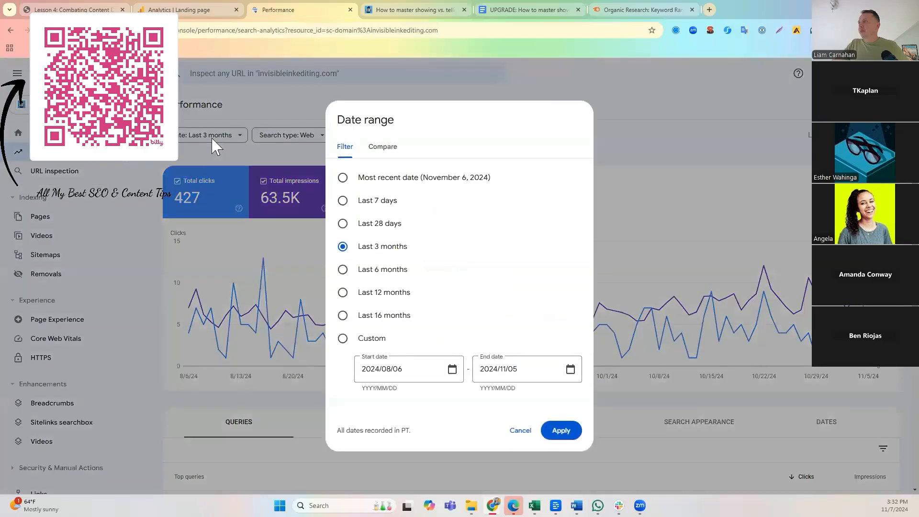
{"action": "left_click", "coordinate": [343, 293]}
{"action": "left_click", "coordinate": [561, 430]}
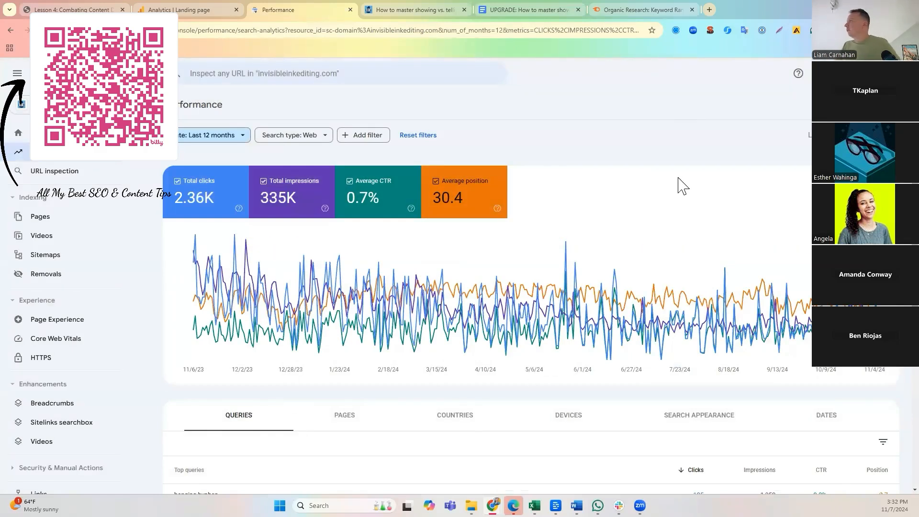
- Set the Performance report's date range to compare the last 3 months year over year
{"action": "left_click", "coordinate": [293, 135]}
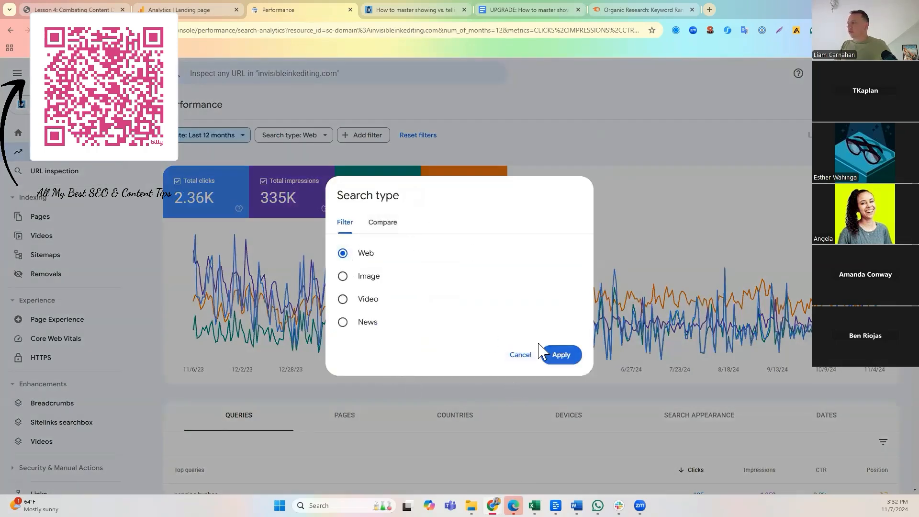
{"action": "left_click", "coordinate": [521, 355]}
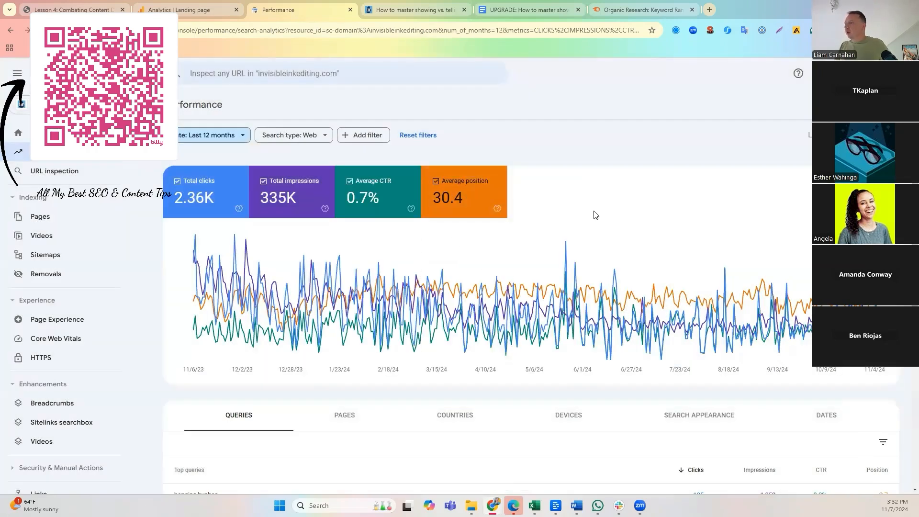
{"action": "left_click", "coordinate": [229, 125]}
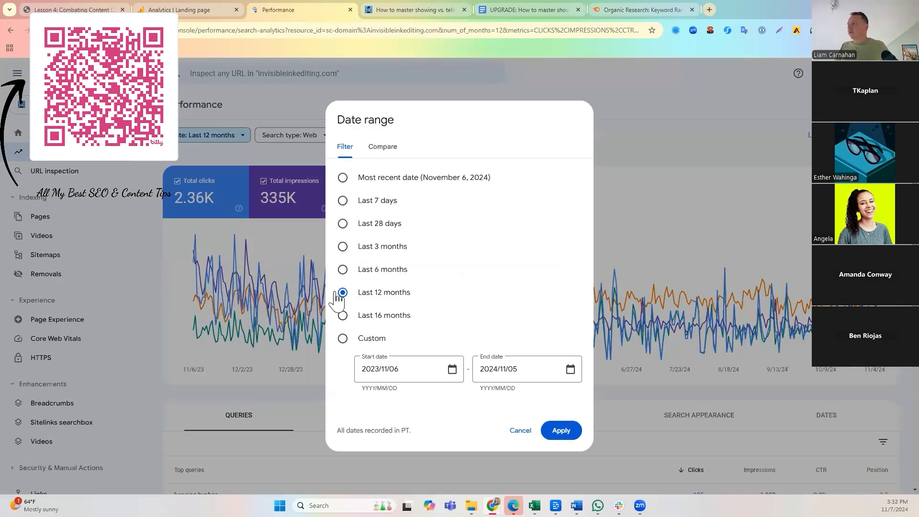
{"action": "left_click", "coordinate": [386, 149]}
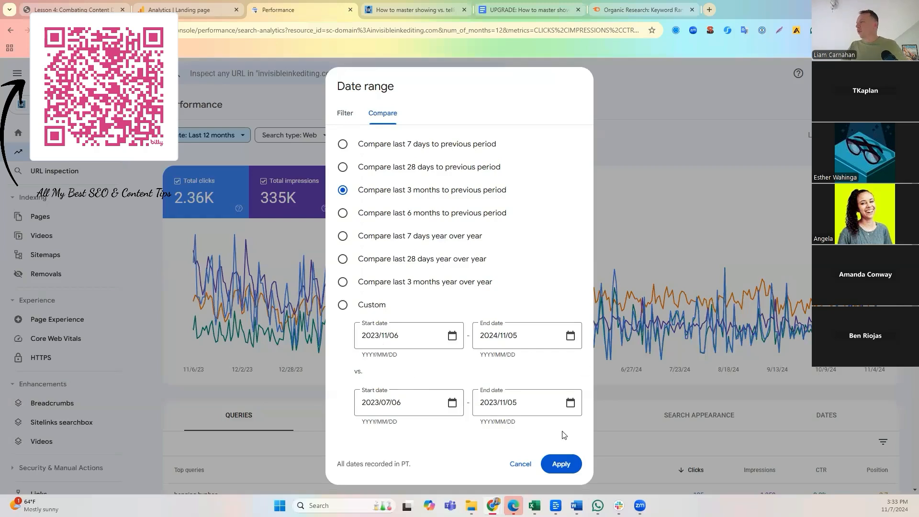
{"action": "left_click", "coordinate": [342, 282]}
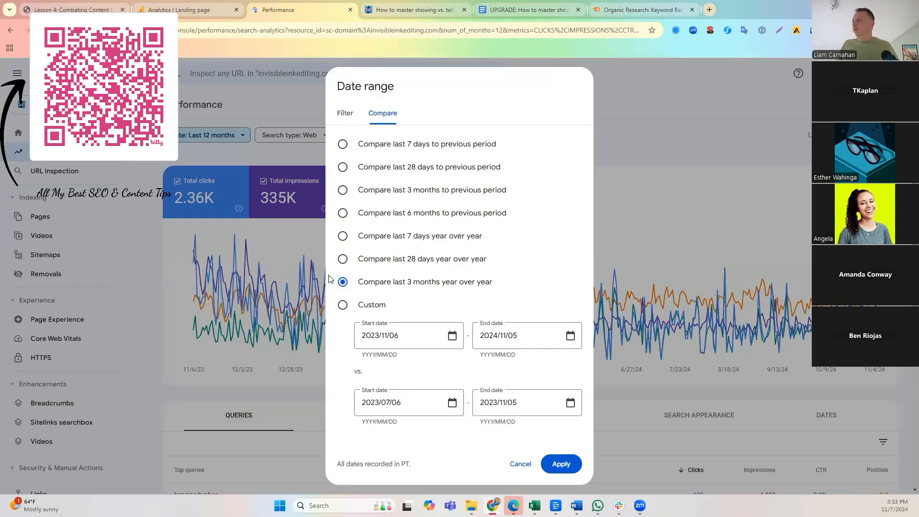
{"action": "left_click", "coordinate": [561, 464]}
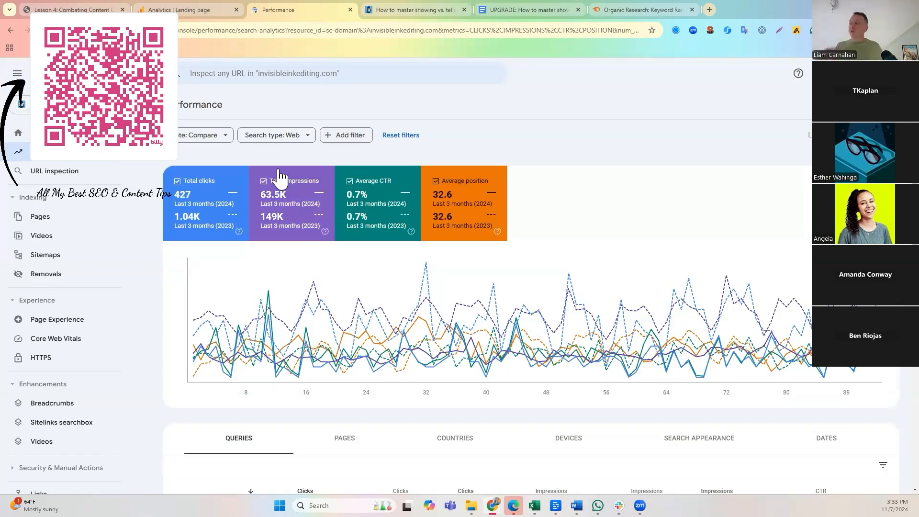
- Examine the year-over-year click and impression differences for the top search queries
{"action": "scroll", "coordinate": [708, 313], "scroll_direction": "down", "scroll_amount": 4}
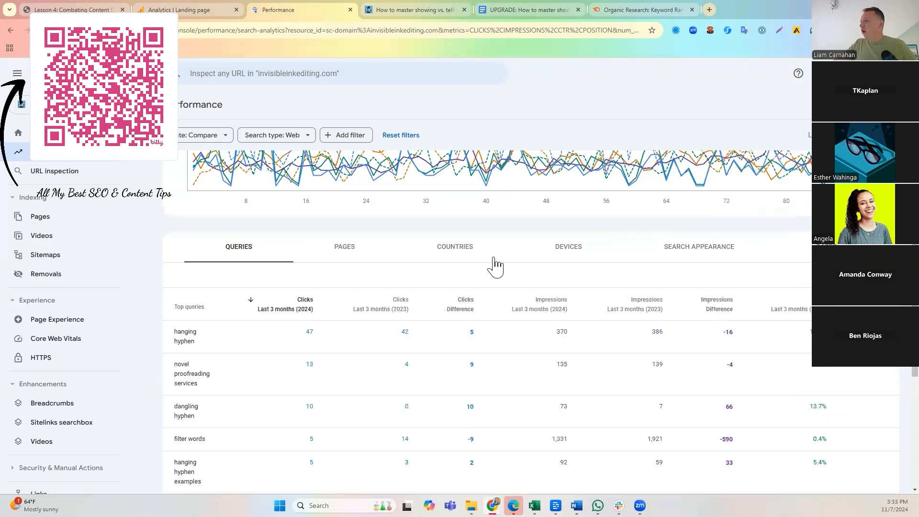
{"action": "scroll", "coordinate": [495, 265], "scroll_direction": "down", "scroll_amount": 2}
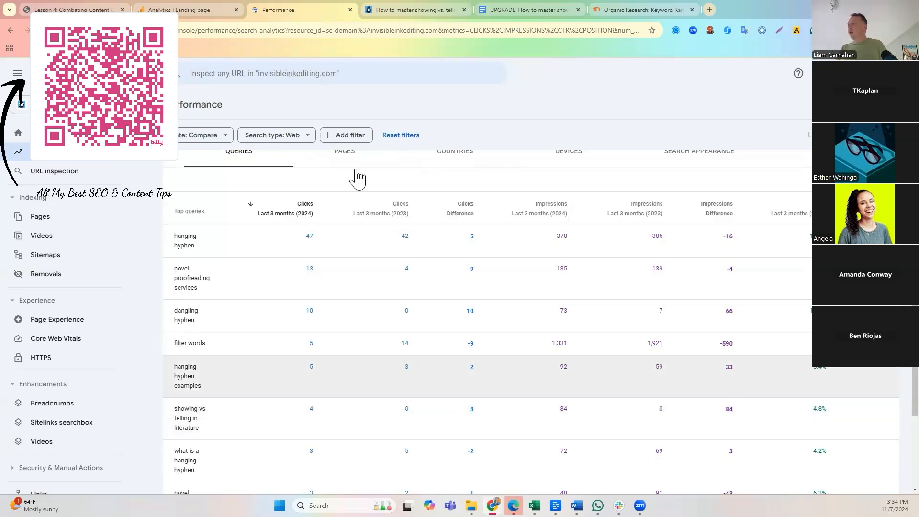
{"action": "scroll", "coordinate": [311, 233], "scroll_direction": "up", "scroll_amount": 2}
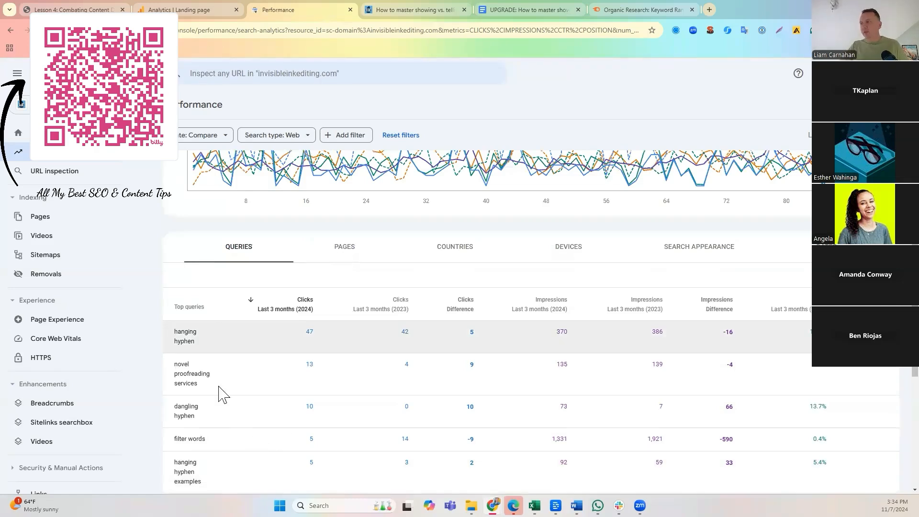
{"action": "scroll", "coordinate": [206, 355], "scroll_direction": "down", "scroll_amount": 5}
{"action": "scroll", "coordinate": [185, 450], "scroll_direction": "down", "scroll_amount": 1}
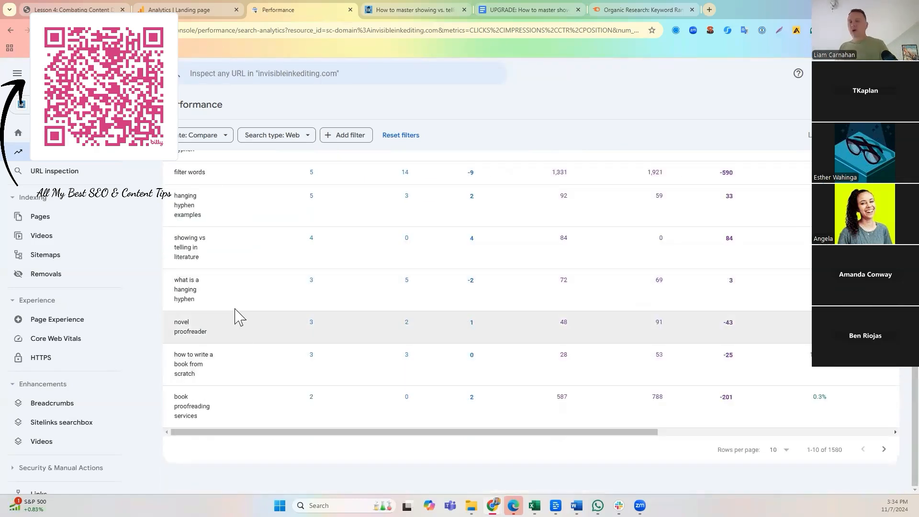
{"action": "scroll", "coordinate": [235, 319], "scroll_direction": "up", "scroll_amount": 5}
{"action": "scroll", "coordinate": [234, 321], "scroll_direction": "up", "scroll_amount": 3}
{"action": "scroll", "coordinate": [318, 281], "scroll_direction": "down", "scroll_amount": 2}
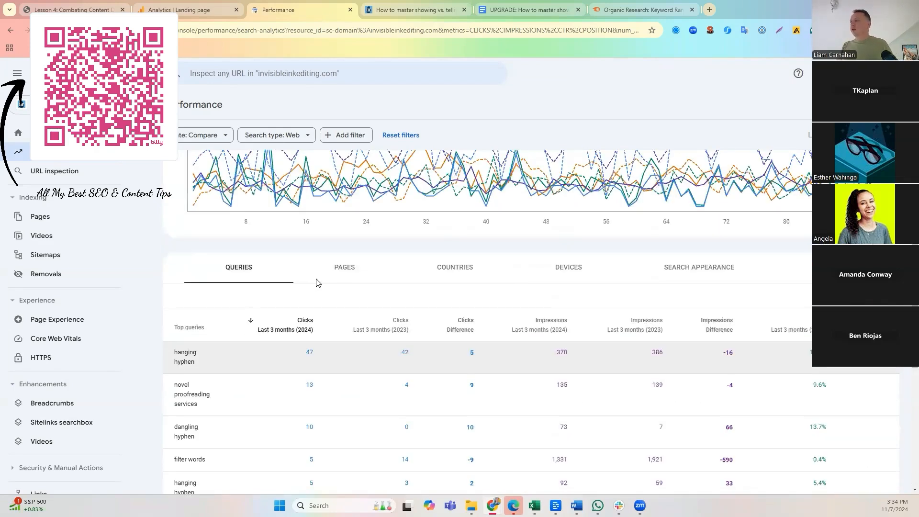
- Break the comparison down by page and examine the click and impression differences for the top pages
{"action": "left_click", "coordinate": [345, 275]}
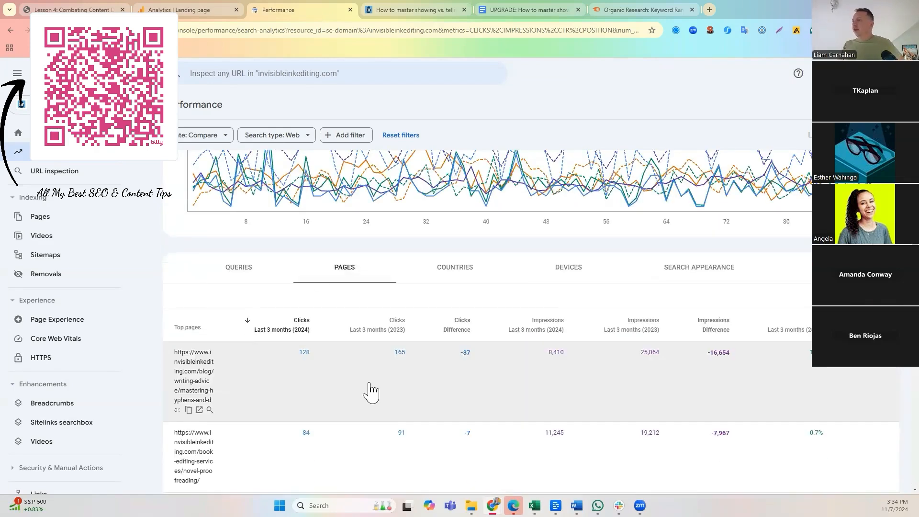
{"action": "scroll", "coordinate": [383, 378], "scroll_direction": "down", "scroll_amount": 1}
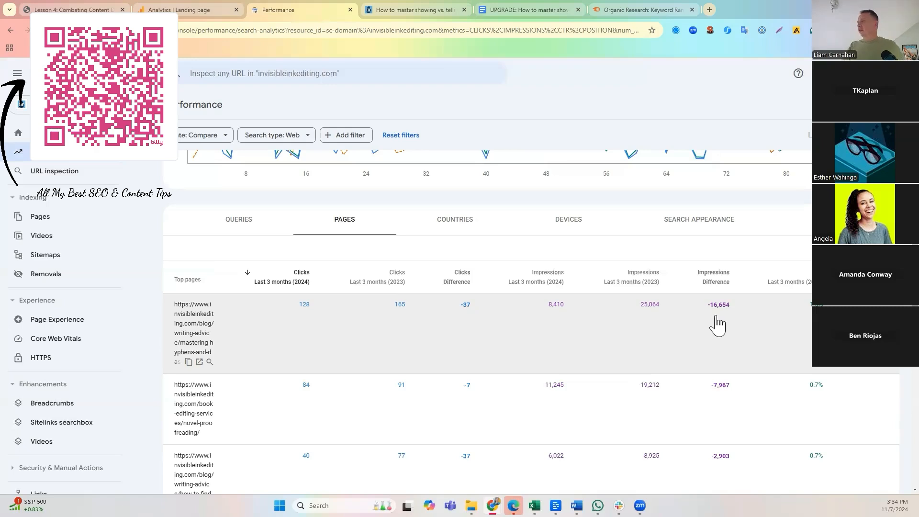
{"action": "scroll", "coordinate": [596, 349], "scroll_direction": "down", "scroll_amount": 1}
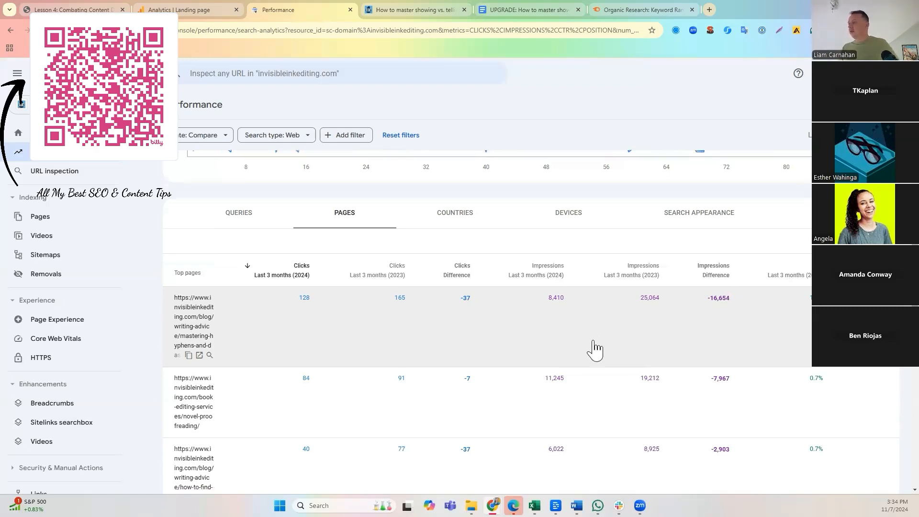
{"action": "scroll", "coordinate": [596, 349], "scroll_direction": "down", "scroll_amount": 3}
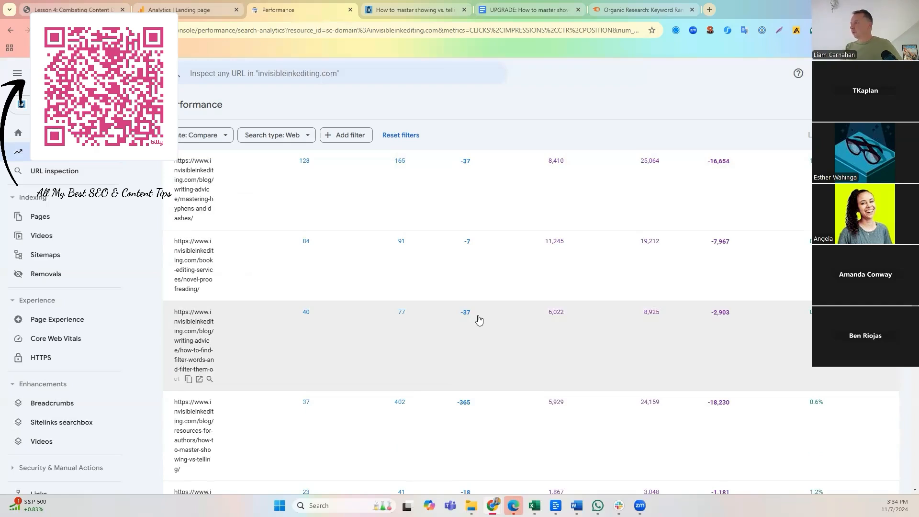
{"action": "scroll", "coordinate": [478, 320], "scroll_direction": "down", "scroll_amount": 2}
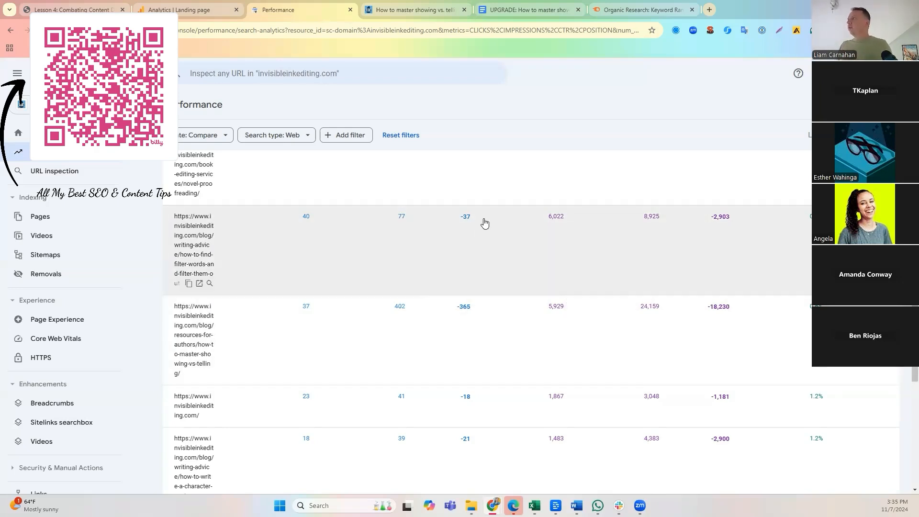
- Switch to Semrush's Organic Research and look up the domain invisibleinkediting.com in the US database
{"action": "left_click", "coordinate": [606, 15]}
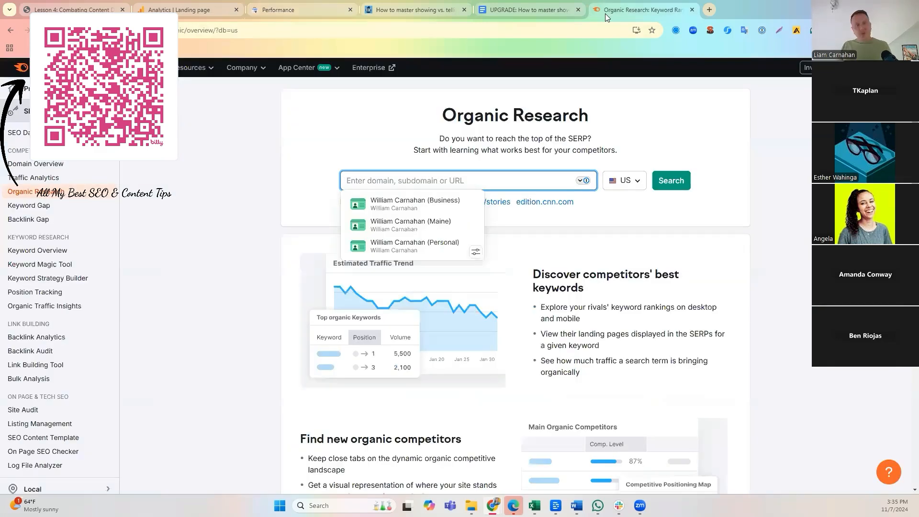
{"action": "key", "text": "ctrl+v"}
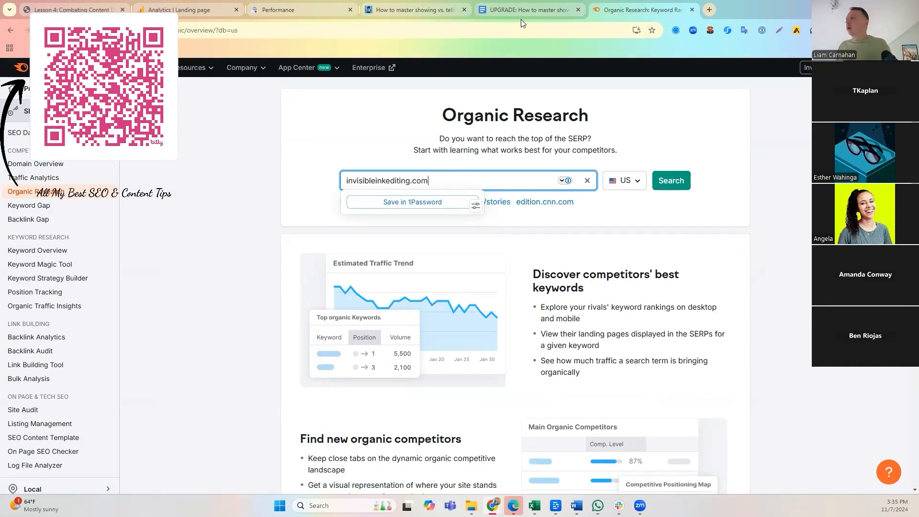
{"action": "left_click", "coordinate": [677, 190]}
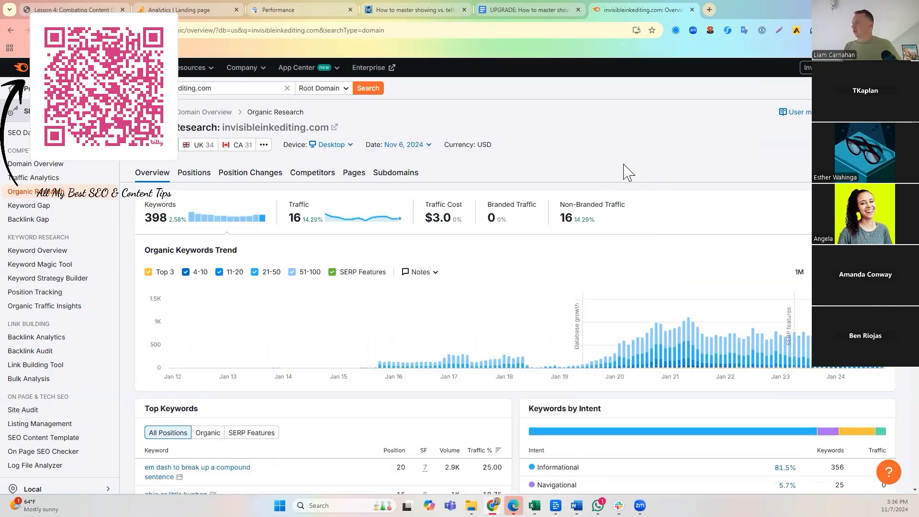
- Review the domain's organic keywords trend and top keywords in the overview
{"action": "scroll", "coordinate": [629, 173], "scroll_direction": "down", "scroll_amount": 3}
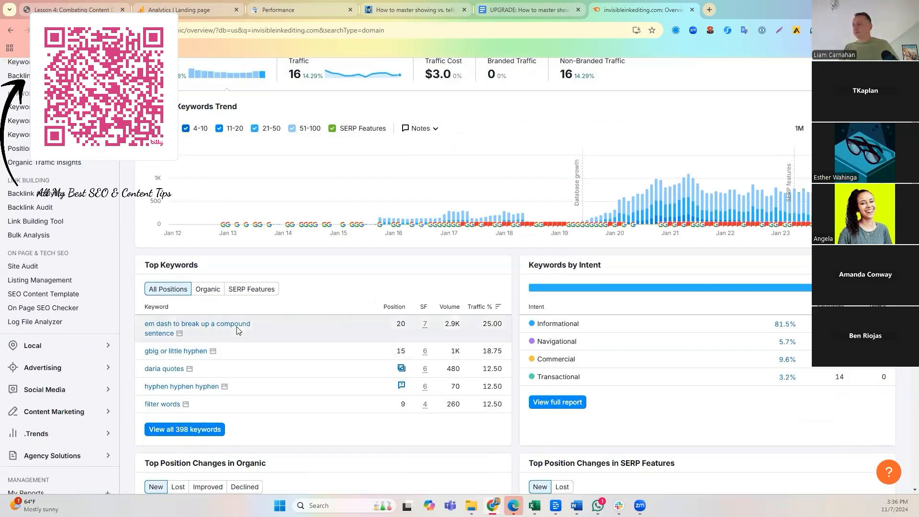
{"action": "scroll", "coordinate": [242, 329], "scroll_direction": "down", "scroll_amount": 1}
{"action": "scroll", "coordinate": [584, 273], "scroll_direction": "up", "scroll_amount": 1}
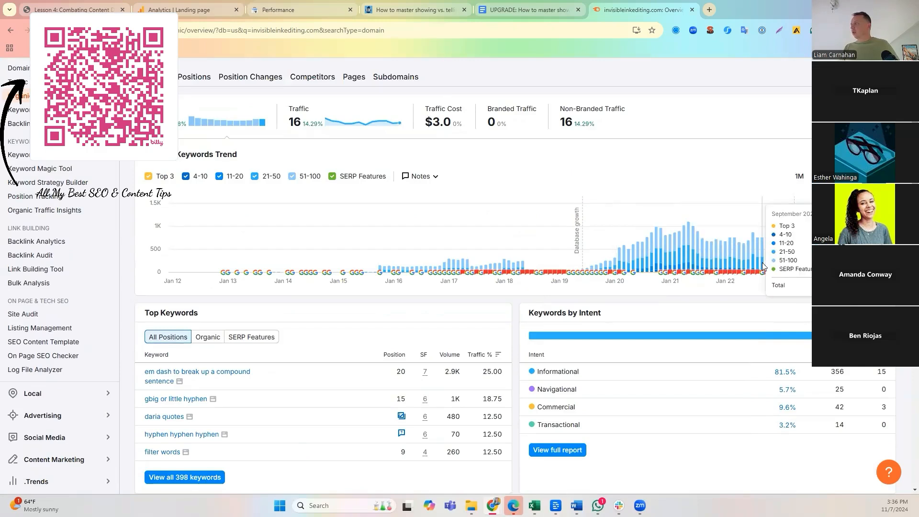
{"action": "scroll", "coordinate": [581, 369], "scroll_direction": "up", "scroll_amount": 2}
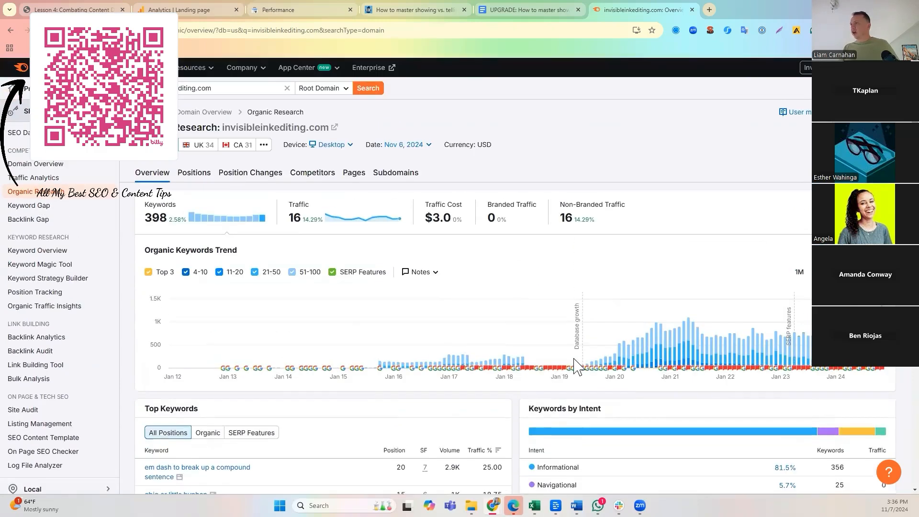
- Open the domain's Position Changes report, narrow it to declined positions, and clear all filters again
{"action": "left_click", "coordinate": [239, 177]}
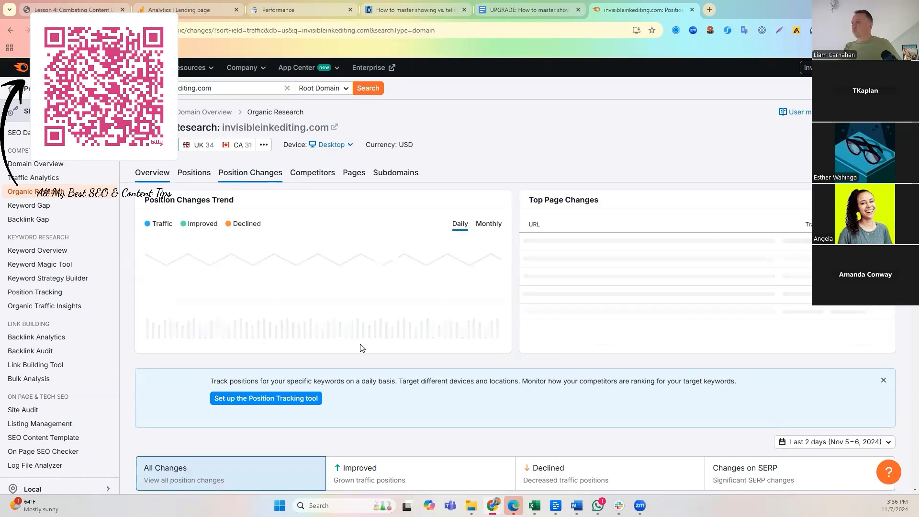
{"action": "scroll", "coordinate": [361, 348], "scroll_direction": "down", "scroll_amount": 1}
{"action": "scroll", "coordinate": [361, 348], "scroll_direction": "down", "scroll_amount": 4}
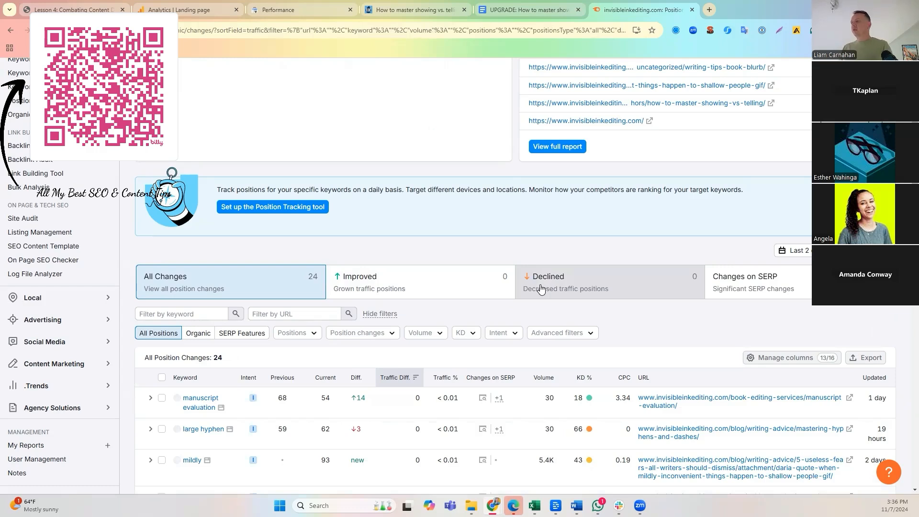
{"action": "left_click", "coordinate": [533, 298]}
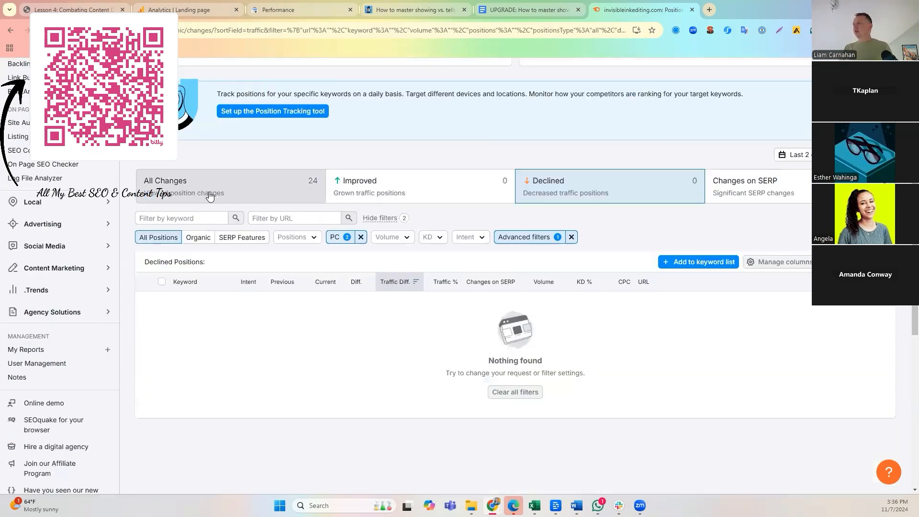
{"action": "left_click", "coordinate": [526, 392]}
- Examine the full list of keyword position changes, comparing previous and current positions for each URL
{"action": "scroll", "coordinate": [345, 320], "scroll_direction": "down", "scroll_amount": 1}
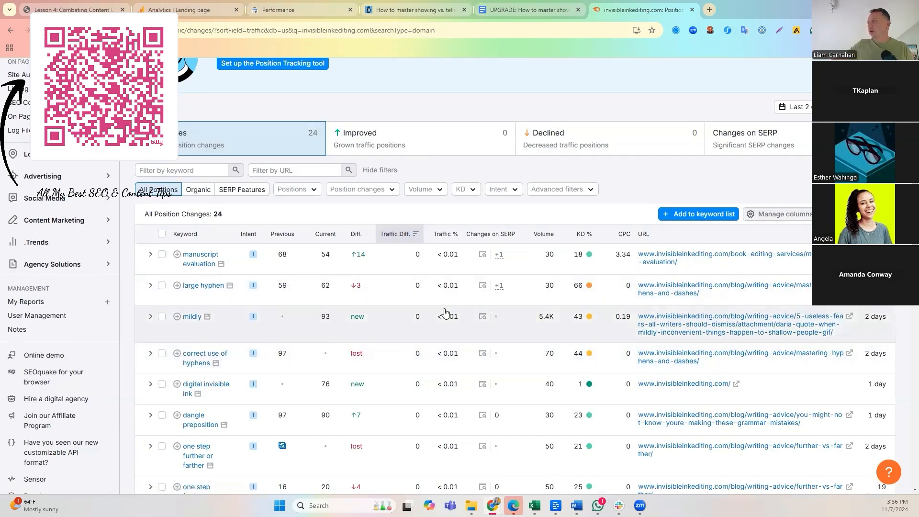
{"action": "scroll", "coordinate": [365, 340], "scroll_direction": "down", "scroll_amount": 3}
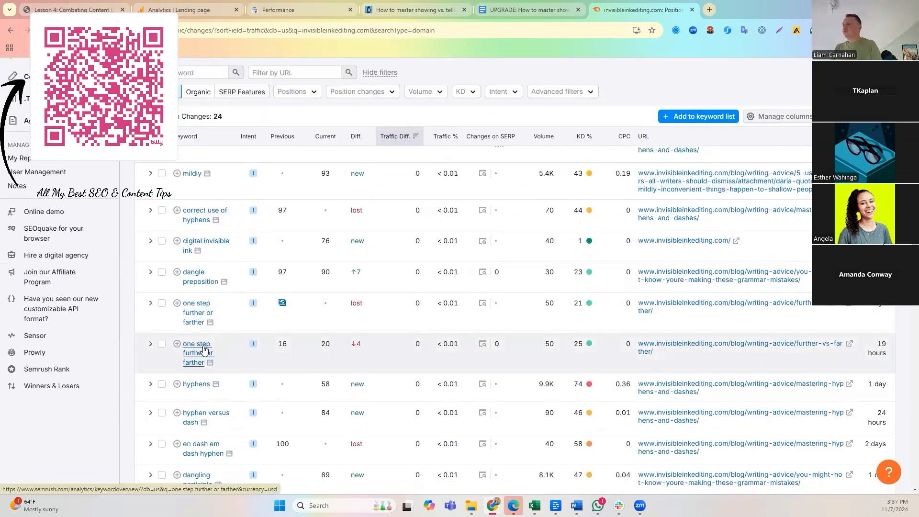
{"action": "scroll", "coordinate": [282, 361], "scroll_direction": "down", "scroll_amount": 4}
{"action": "scroll", "coordinate": [269, 359], "scroll_direction": "down", "scroll_amount": 5}
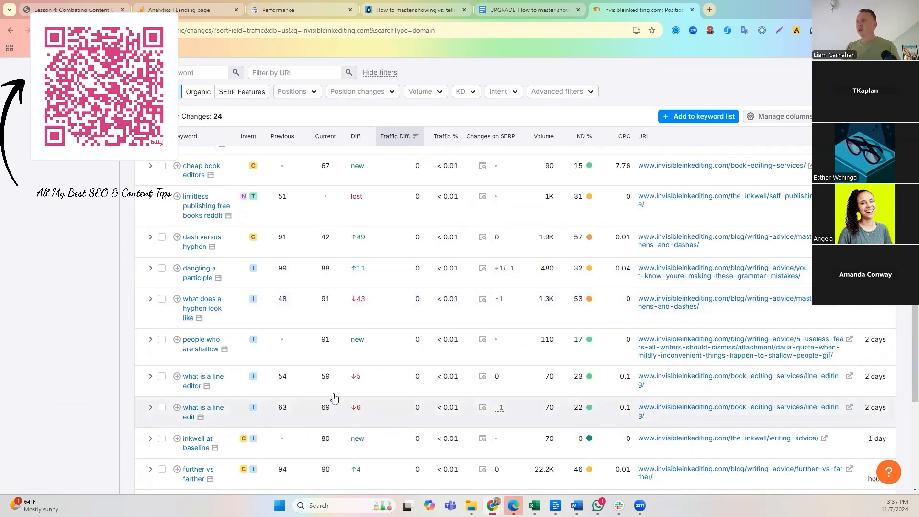
{"action": "scroll", "coordinate": [334, 399], "scroll_direction": "up", "scroll_amount": 3}
{"action": "scroll", "coordinate": [235, 394], "scroll_direction": "up", "scroll_amount": 6}
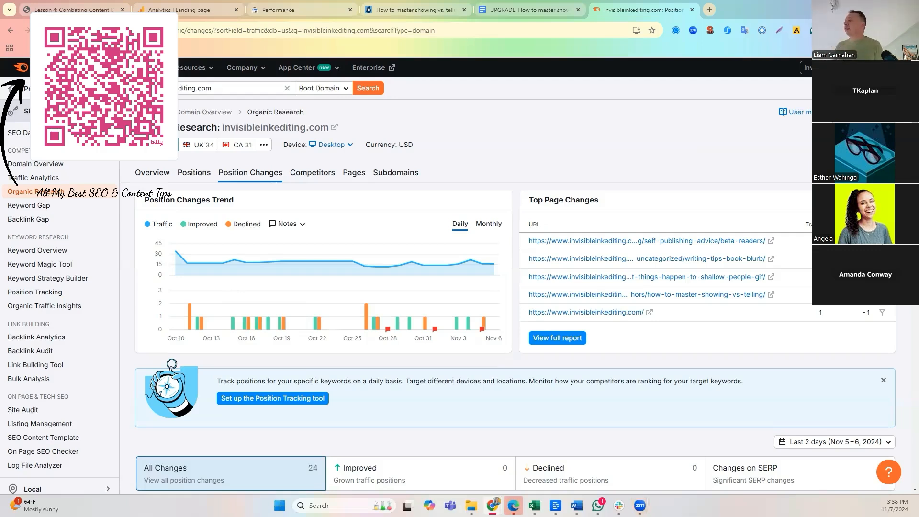
- Switch to the published "How to master showing vs. telling" article and examine its header, worksheet section and opening sections
{"action": "left_click", "coordinate": [405, 15]}
{"action": "scroll", "coordinate": [248, 288], "scroll_direction": "up", "scroll_amount": 14}
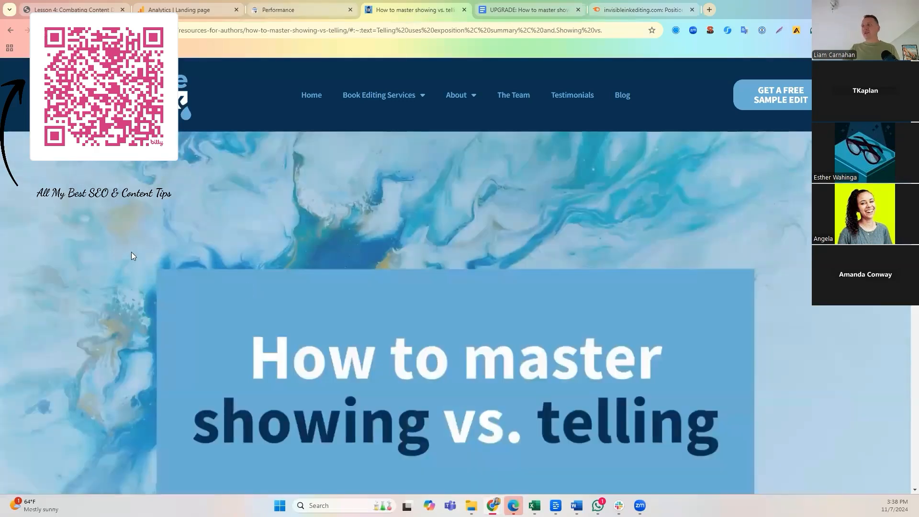
{"action": "scroll", "coordinate": [131, 250], "scroll_direction": "down", "scroll_amount": 1}
{"action": "scroll", "coordinate": [132, 253], "scroll_direction": "down", "scroll_amount": 1}
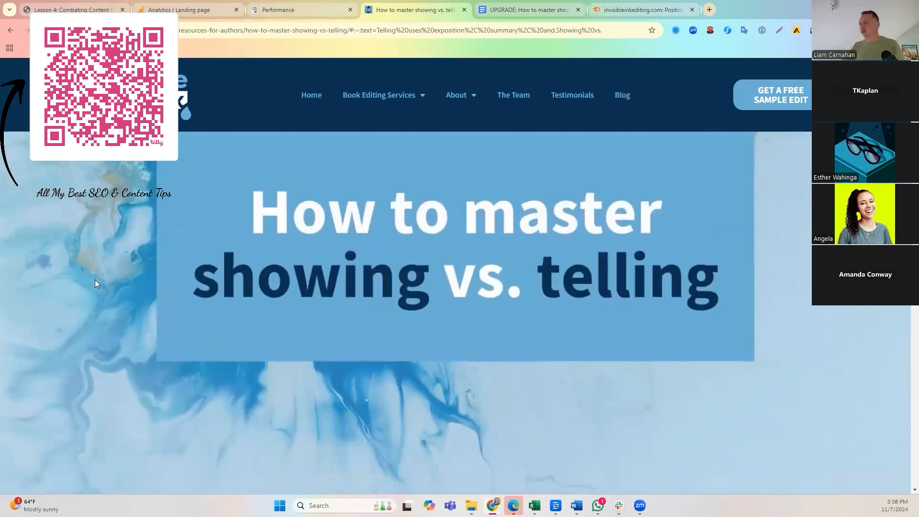
{"action": "scroll", "coordinate": [178, 328], "scroll_direction": "down", "scroll_amount": 5}
{"action": "scroll", "coordinate": [203, 365], "scroll_direction": "up", "scroll_amount": 5}
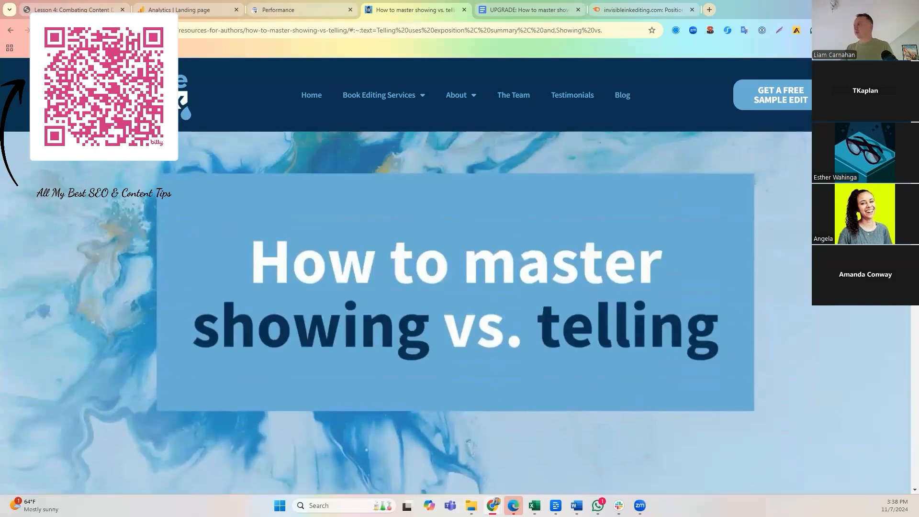
{"action": "scroll", "coordinate": [206, 165], "scroll_direction": "up", "scroll_amount": 2}
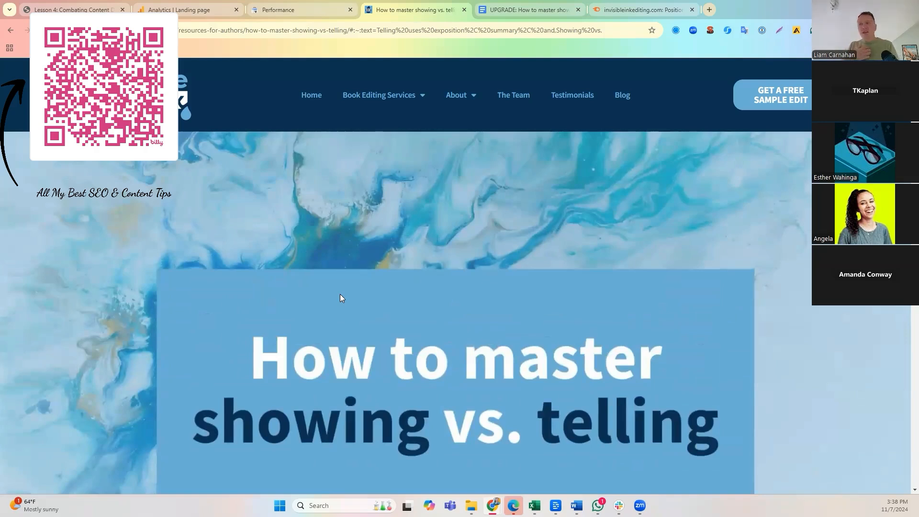
{"action": "scroll", "coordinate": [316, 266], "scroll_direction": "down", "scroll_amount": 3}
{"action": "scroll", "coordinate": [318, 287], "scroll_direction": "up", "scroll_amount": 3}
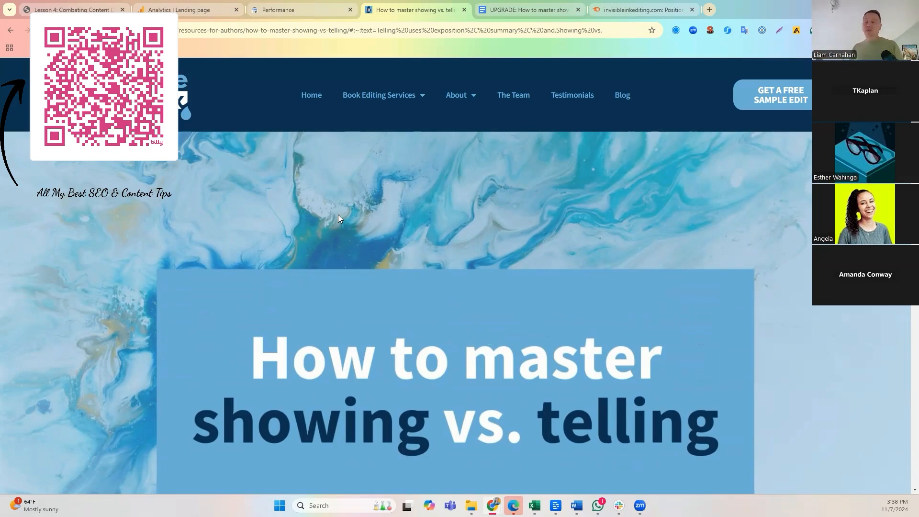
{"action": "scroll", "coordinate": [383, 214], "scroll_direction": "down", "scroll_amount": 6}
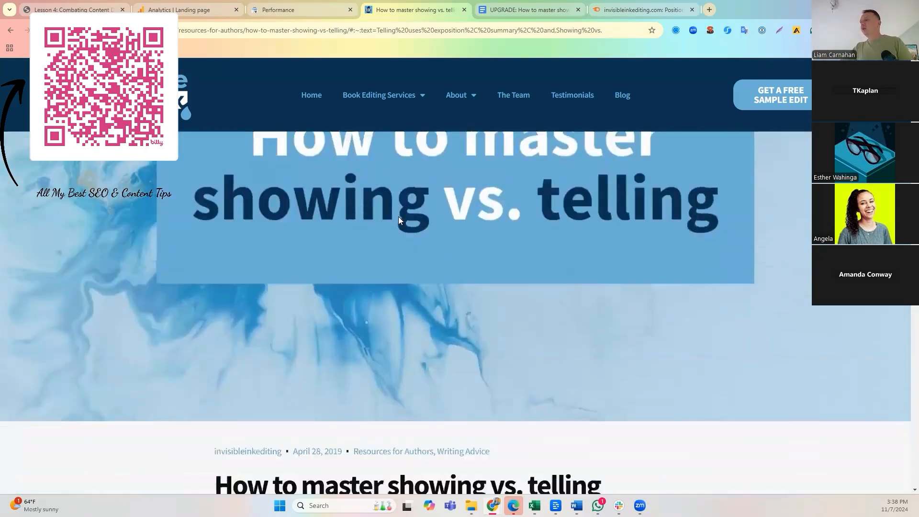
{"action": "scroll", "coordinate": [394, 238], "scroll_direction": "down", "scroll_amount": 10}
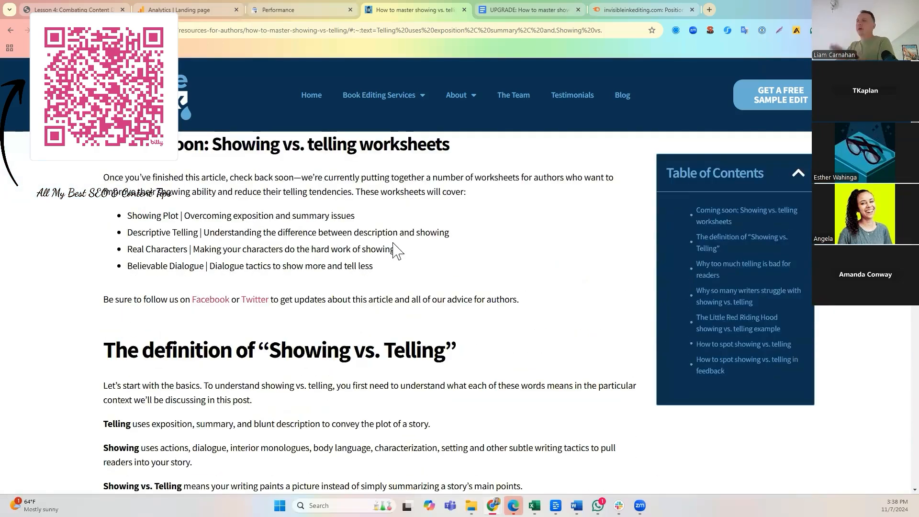
{"action": "scroll", "coordinate": [392, 246], "scroll_direction": "down", "scroll_amount": 15}
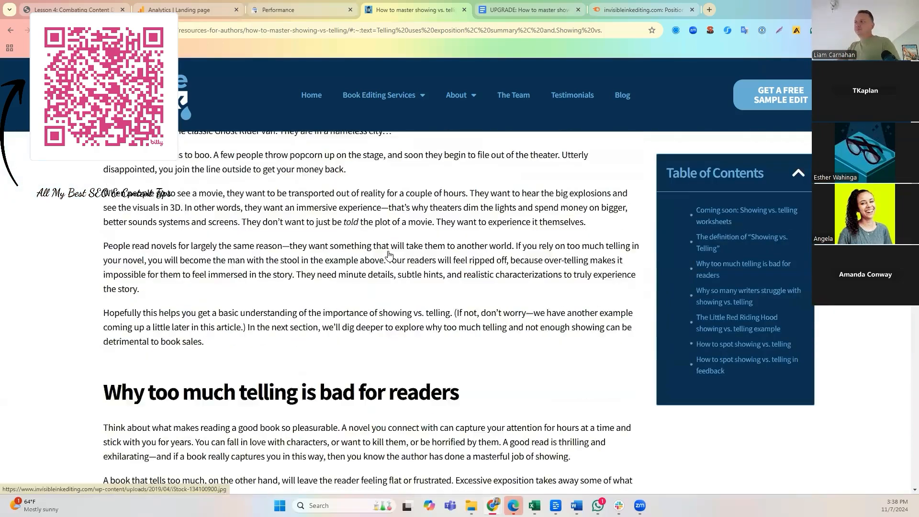
{"action": "scroll", "coordinate": [445, 126], "scroll_direction": "down", "scroll_amount": 7}
- Switch to the Google Docs "UPGRADE" copy of the article and skim its sections through the reader feedback explanations
{"action": "left_click", "coordinate": [510, 12]}
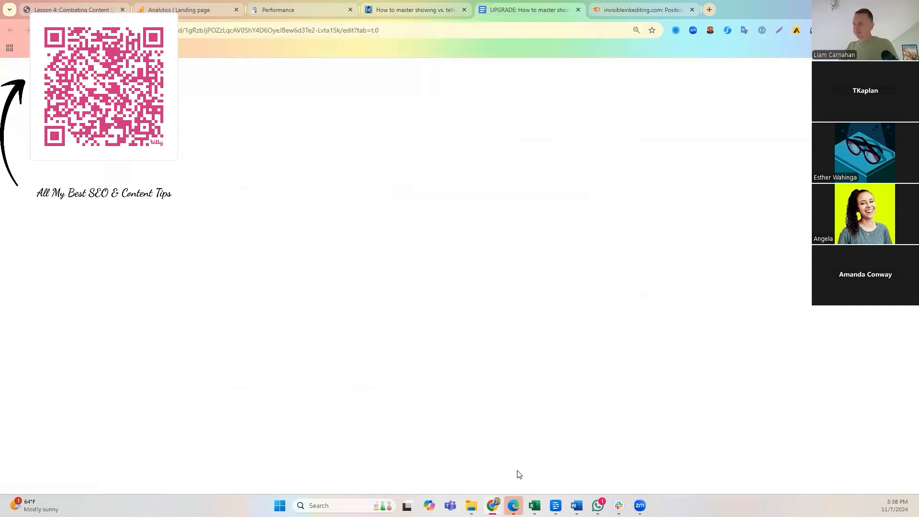
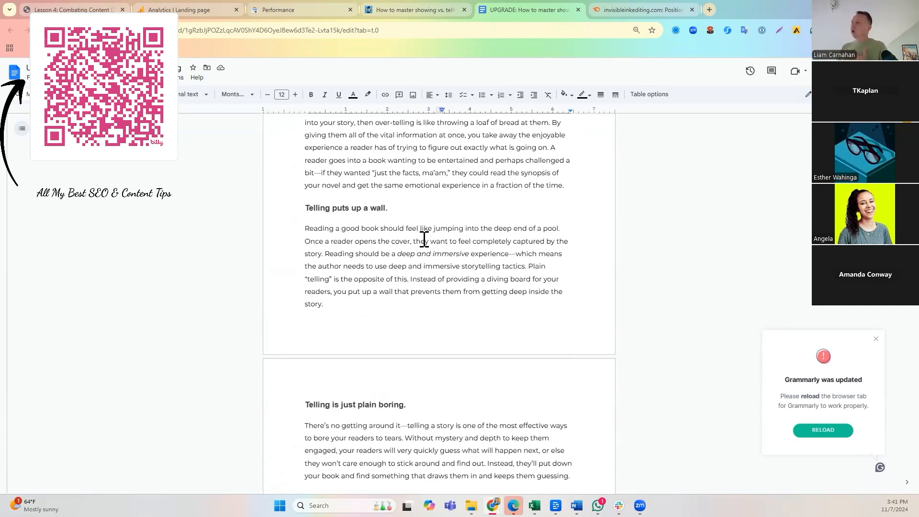
{"action": "scroll", "coordinate": [395, 251], "scroll_direction": "down", "scroll_amount": 5}
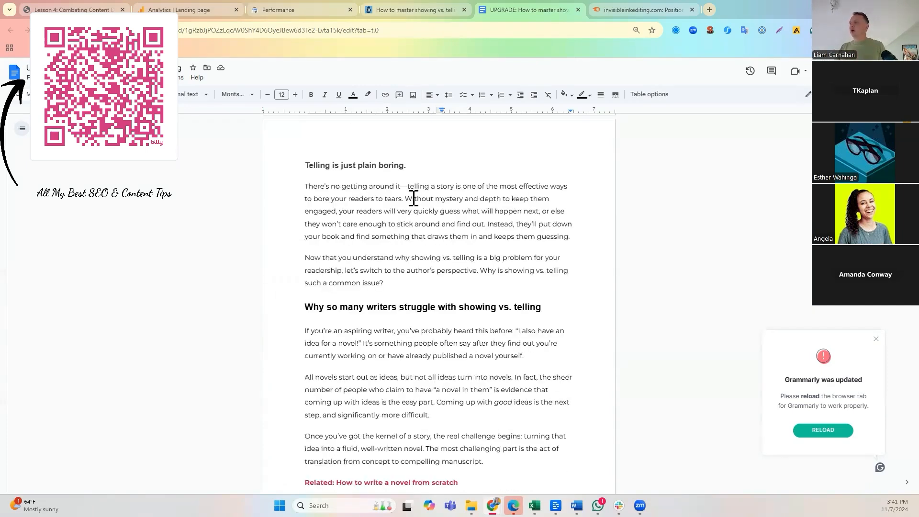
{"action": "scroll", "coordinate": [418, 229], "scroll_direction": "down", "scroll_amount": 4}
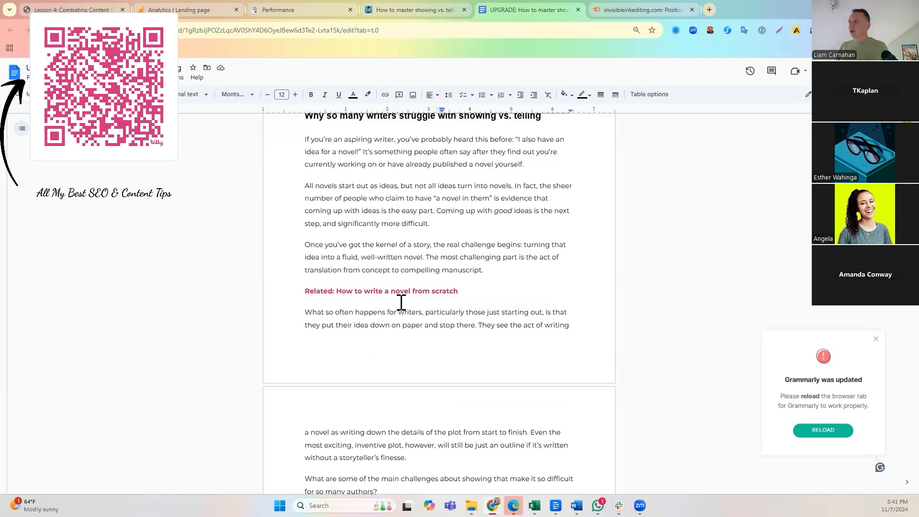
{"action": "scroll", "coordinate": [424, 316], "scroll_direction": "down", "scroll_amount": 12}
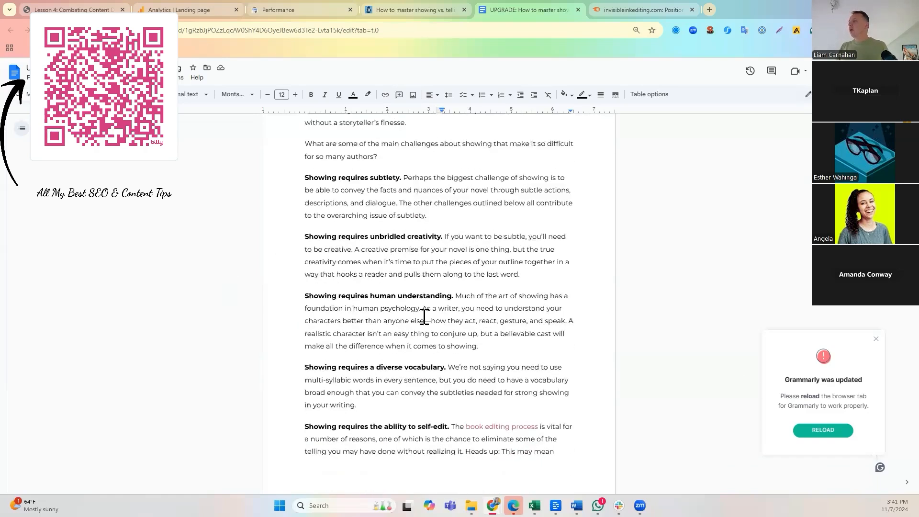
{"action": "scroll", "coordinate": [426, 318], "scroll_direction": "down", "scroll_amount": 9}
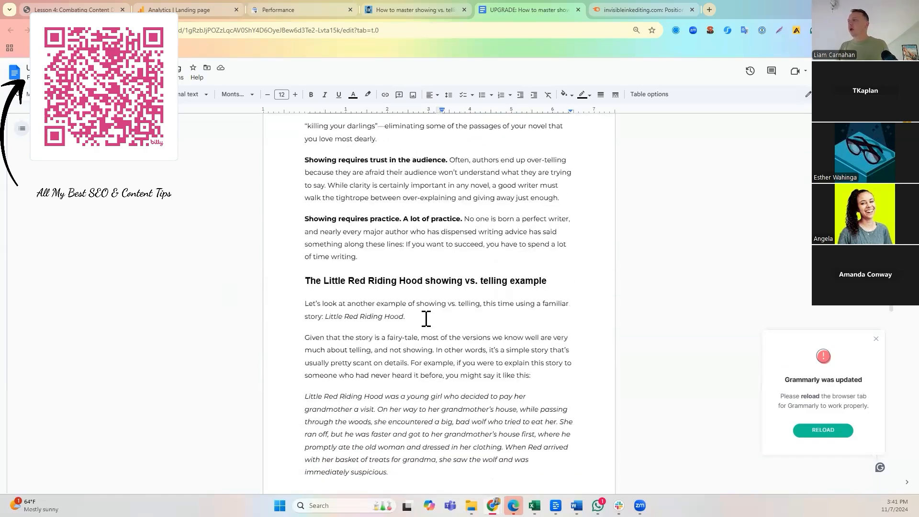
{"action": "scroll", "coordinate": [427, 318], "scroll_direction": "down", "scroll_amount": 12}
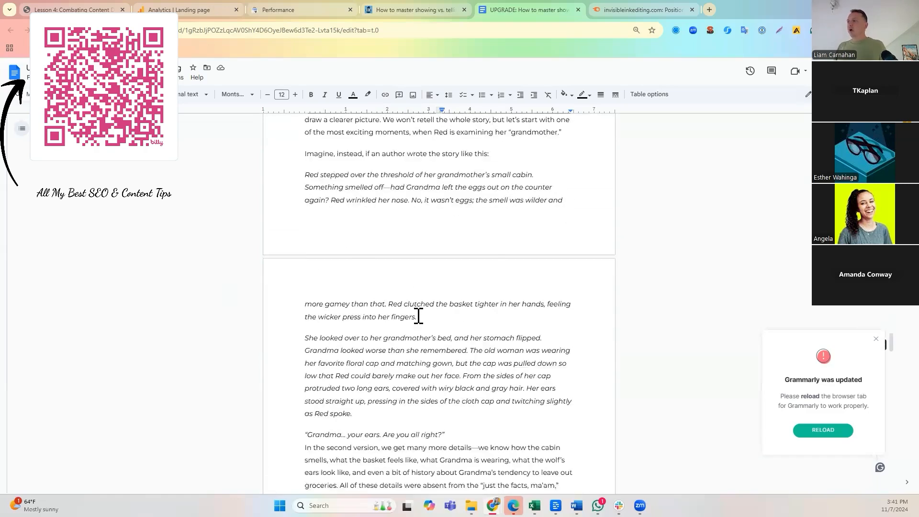
{"action": "scroll", "coordinate": [412, 330], "scroll_direction": "down", "scroll_amount": 15}
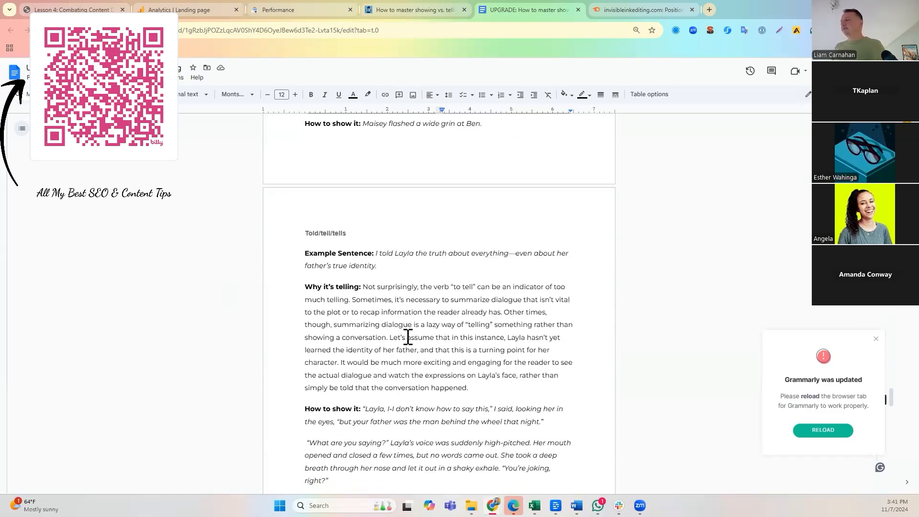
{"action": "scroll", "coordinate": [412, 333], "scroll_direction": "down", "scroll_amount": 20}
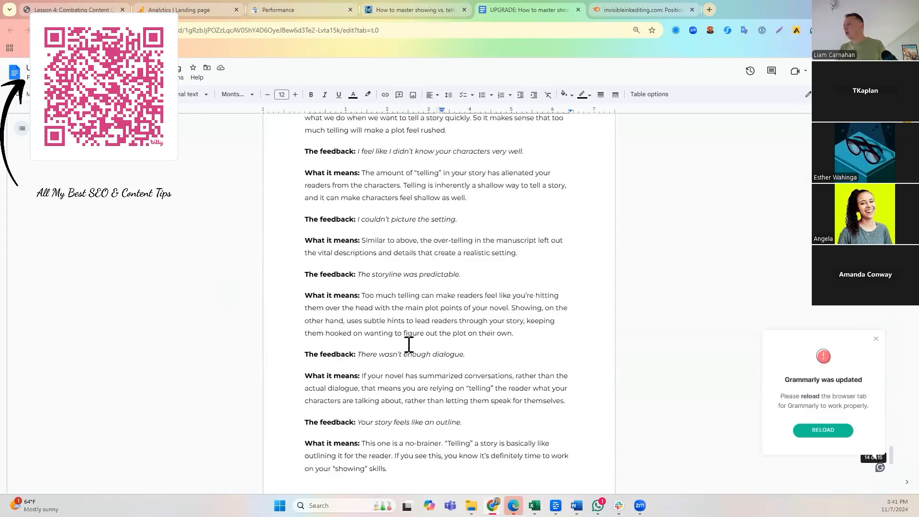
{"action": "scroll", "coordinate": [414, 336], "scroll_direction": "up", "scroll_amount": 20}
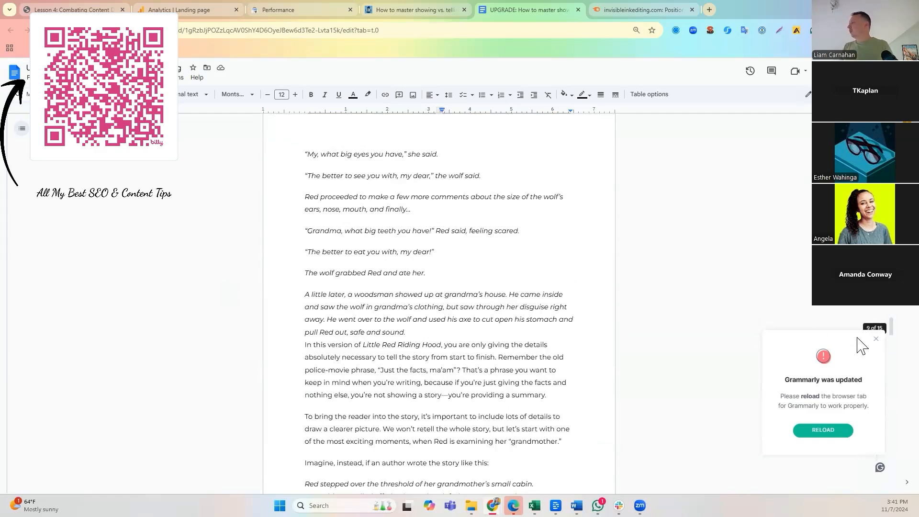
- Dismiss the Grammarly update notice and return to the page title and meta description table at the document's beginning
{"action": "left_click", "coordinate": [876, 339]}
{"action": "scroll", "coordinate": [484, 335], "scroll_direction": "up", "scroll_amount": 10}
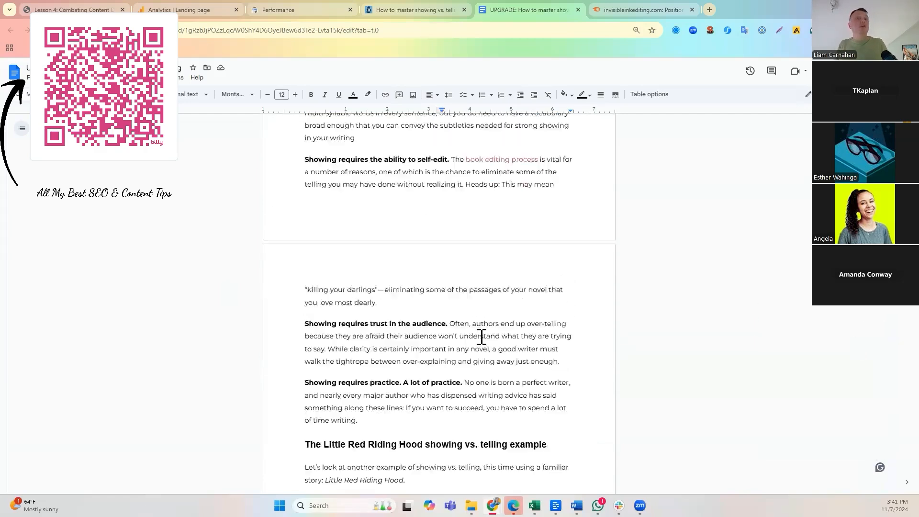
{"action": "scroll", "coordinate": [479, 359], "scroll_direction": "up", "scroll_amount": 3}
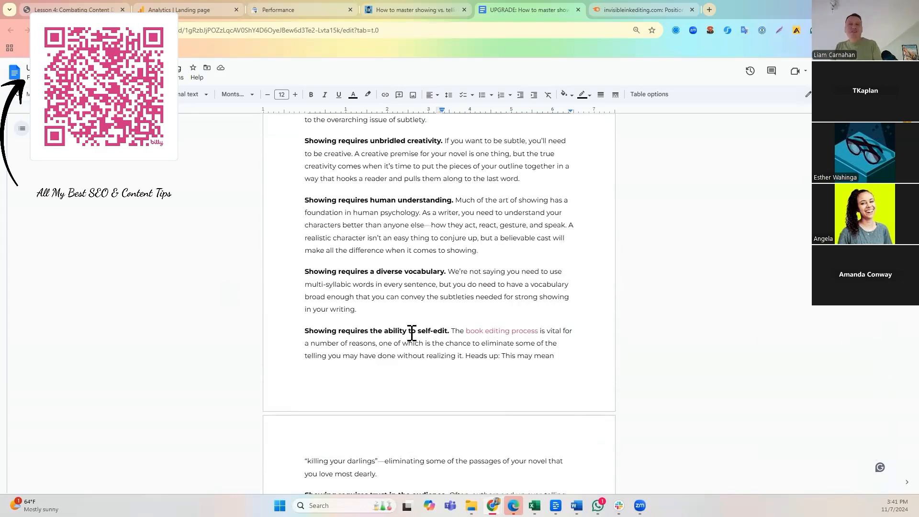
{"action": "scroll", "coordinate": [413, 335], "scroll_direction": "up", "scroll_amount": 1}
{"action": "scroll", "coordinate": [422, 339], "scroll_direction": "up", "scroll_amount": 7}
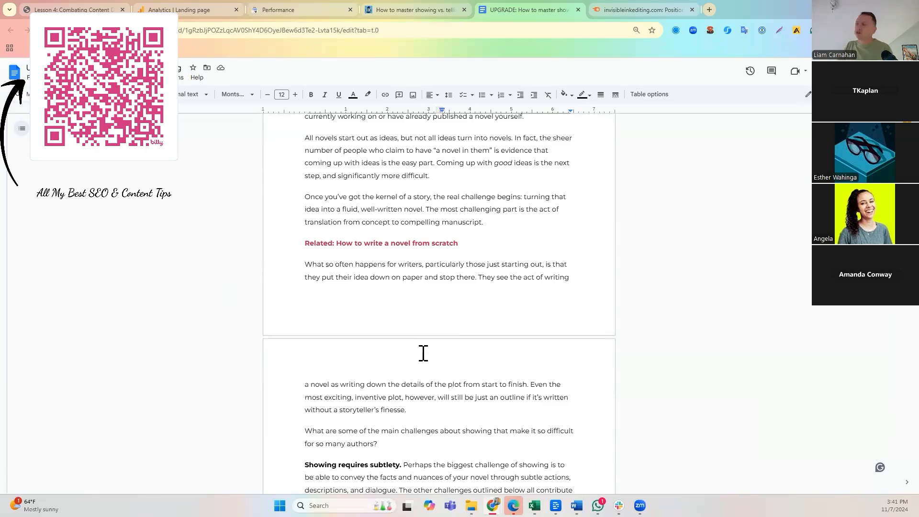
{"action": "scroll", "coordinate": [423, 353], "scroll_direction": "up", "scroll_amount": 4}
{"action": "scroll", "coordinate": [455, 335], "scroll_direction": "up", "scroll_amount": 4}
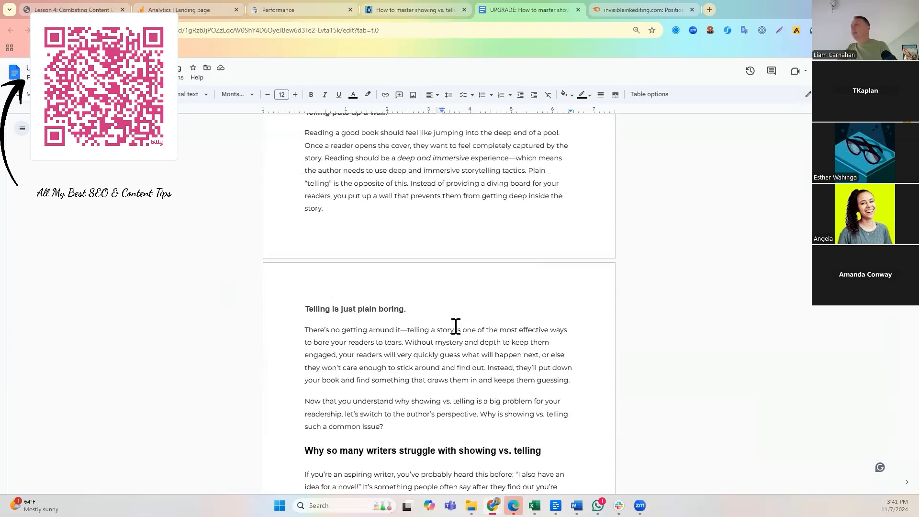
{"action": "scroll", "coordinate": [457, 328], "scroll_direction": "up", "scroll_amount": 16}
{"action": "scroll", "coordinate": [461, 330], "scroll_direction": "up", "scroll_amount": 20}
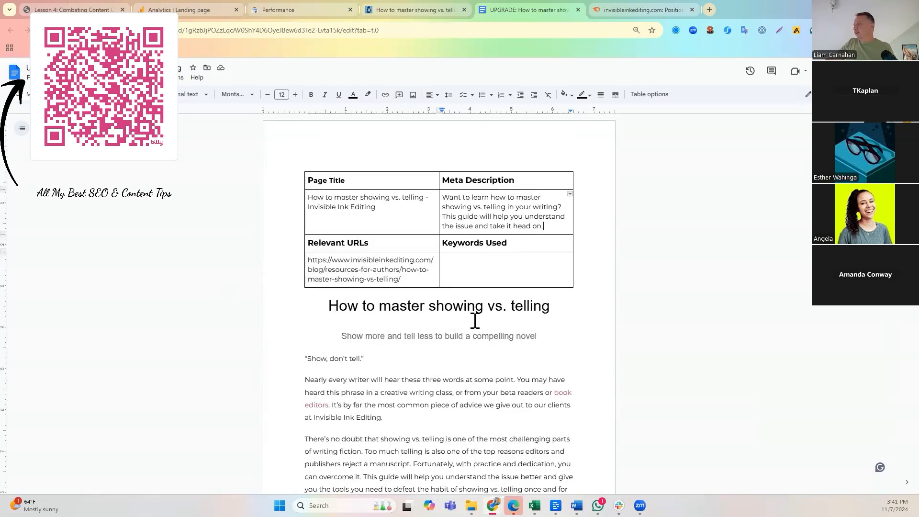
- Switch to Claude in a new browser tab, leaving the article document open
{"action": "left_click", "coordinate": [655, 217]}
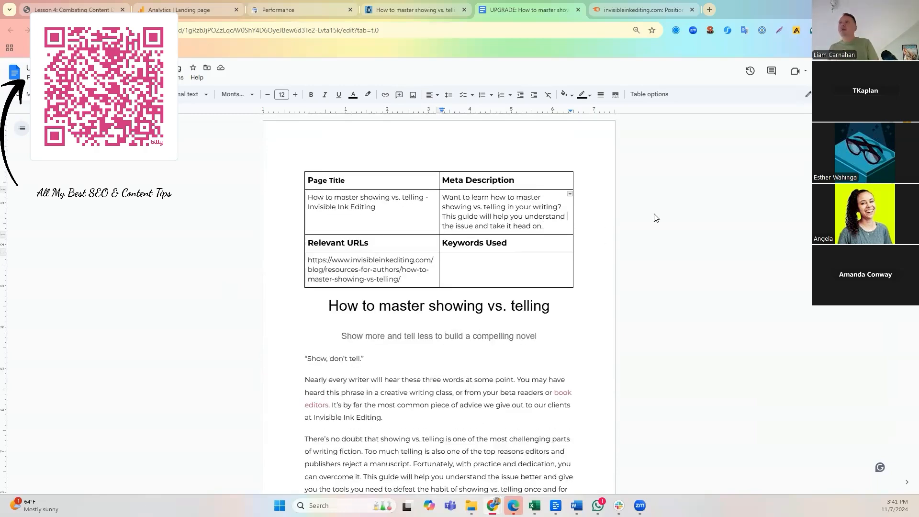
{"action": "key", "text": "ctrl+t"}
{"action": "type", "text": "cl"}
{"action": "key", "text": "Return"}
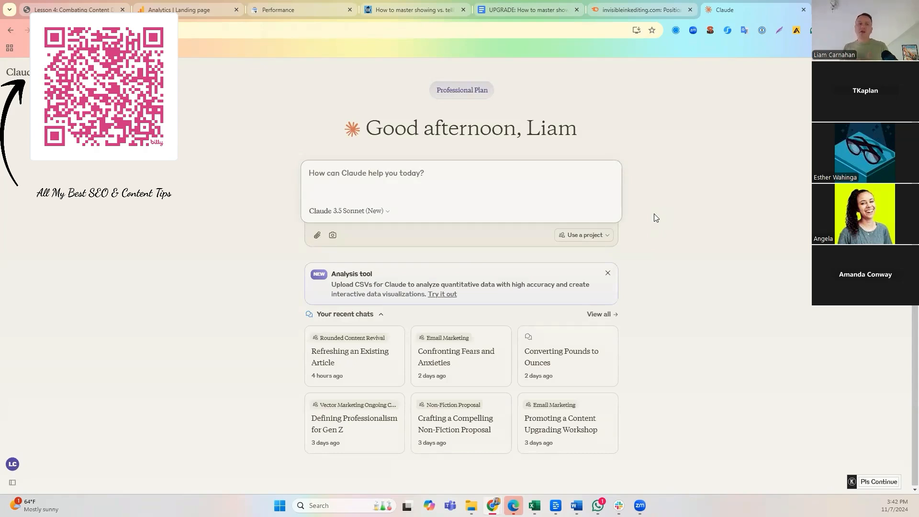
- Start a new personal project in Claude and name it "Invisible Ink Editing - Content Upgrading"
{"action": "mouse_move", "coordinate": [60, 123]}
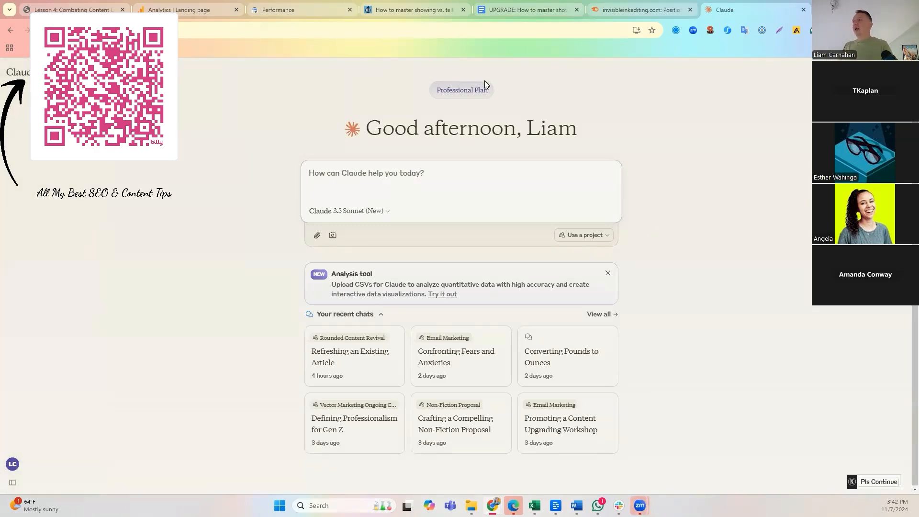
{"action": "mouse_move", "coordinate": [21, 74]}
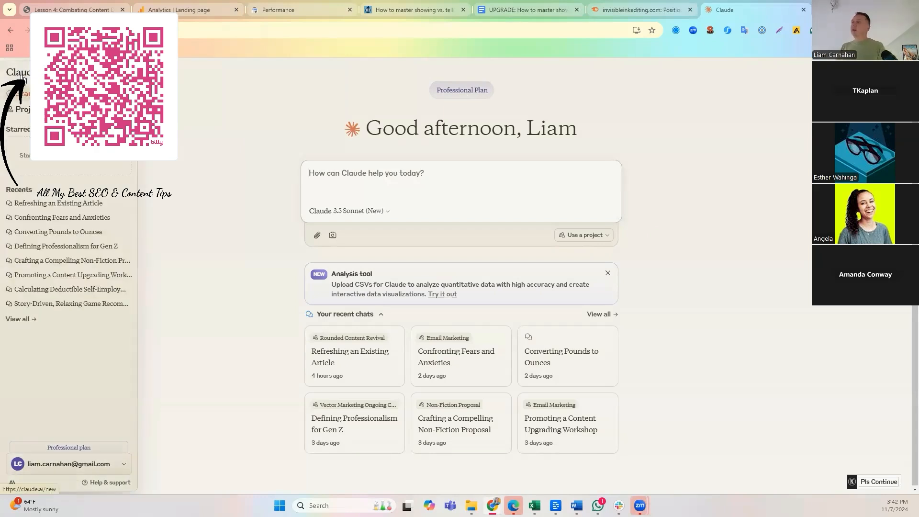
{"action": "left_click", "coordinate": [20, 109]}
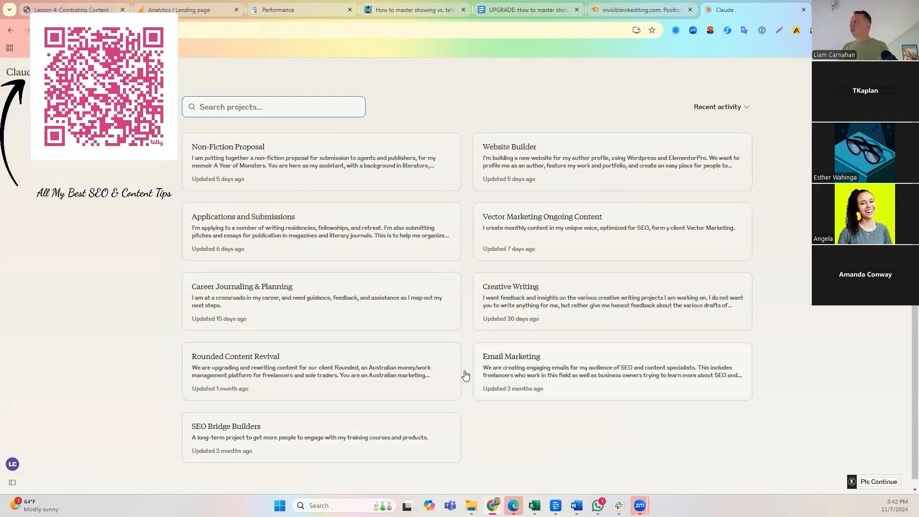
{"action": "left_click", "coordinate": [866, 72]}
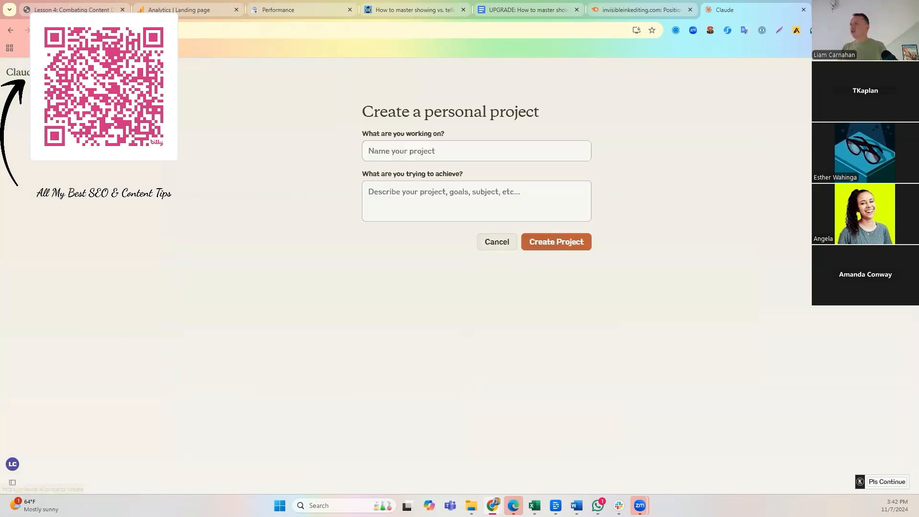
{"action": "left_click", "coordinate": [449, 154]}
{"action": "type", "text": "Invisible Ink Editing - Content Upgrading"}
{"action": "key", "text": "Tab"}
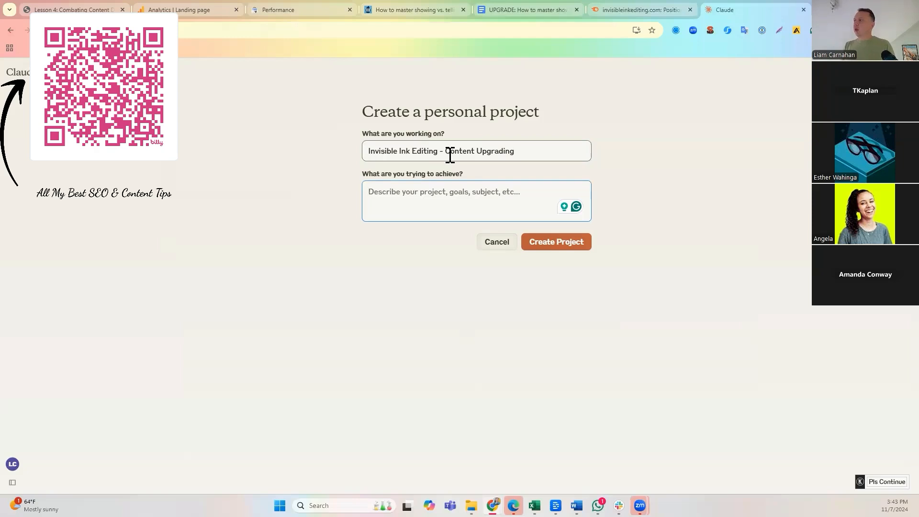
- Describe the project's aim as updating old blogs on a website designed for fiction editors with fresh content for SEO gains, and create the project
{"action": "type", "text": "I am upgrading and refreshing old content on a website desig"}
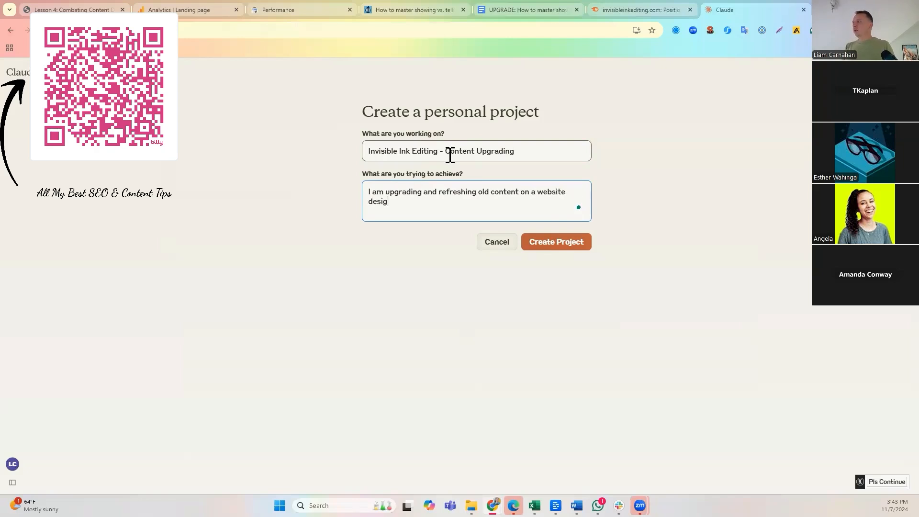
{"action": "type", "text": "ned for fiction editors. There are many o"}
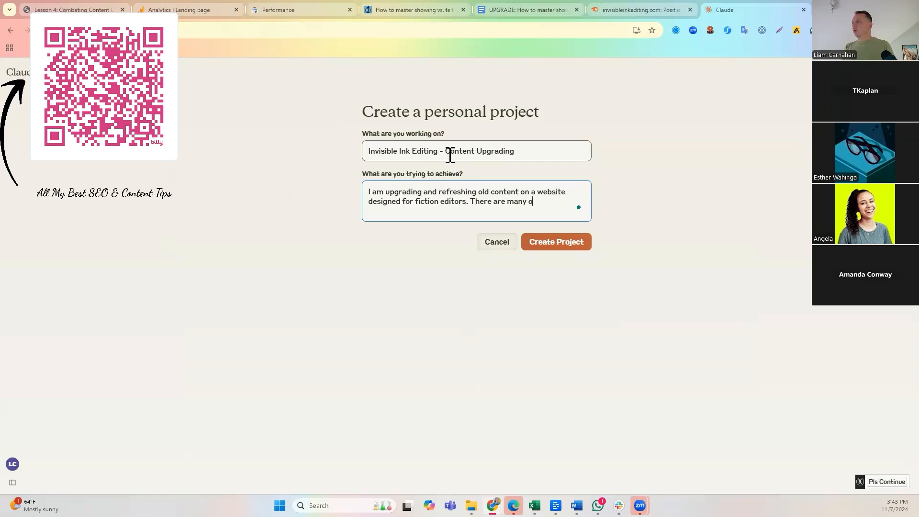
{"action": "type", "text": "ld blogs that are out of date"}
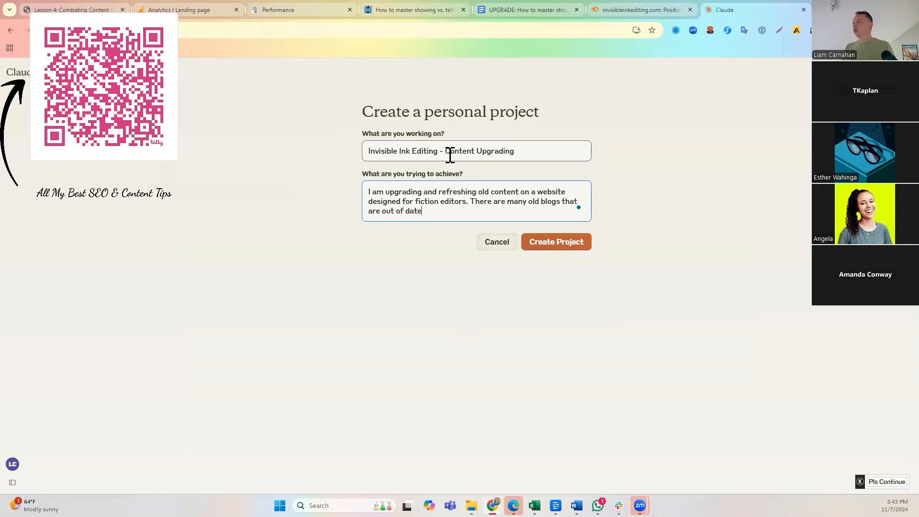
{"action": "type", "text": " and need to be updated "}
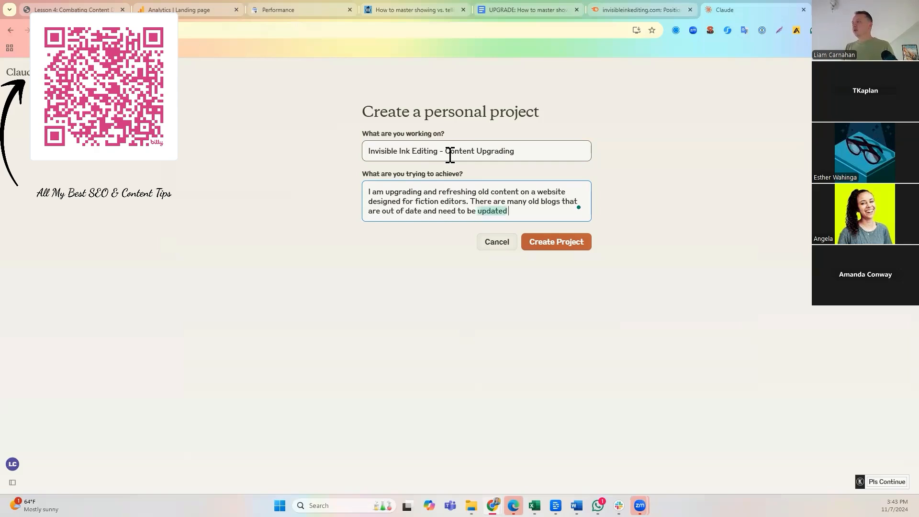
{"action": "type", "text": "with new information and fresh content, so that ultima"}
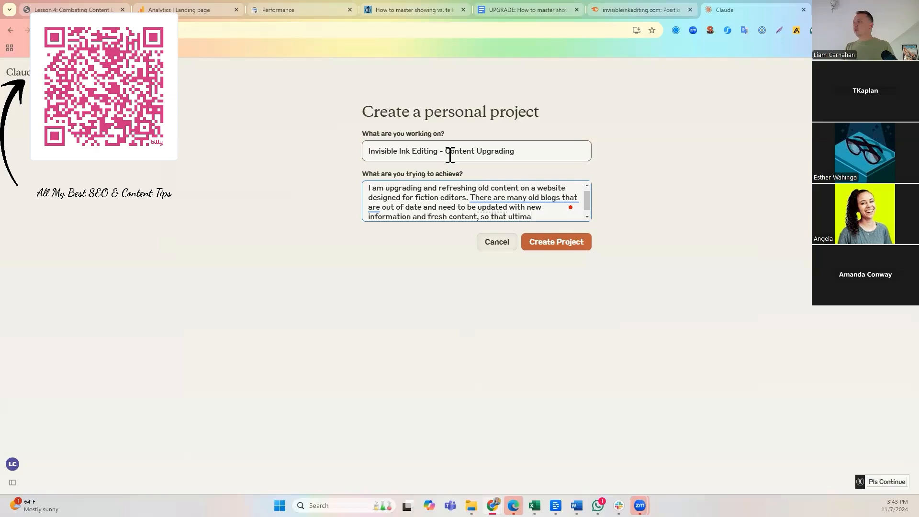
{"action": "type", "text": "tely I can reupload them fo"}
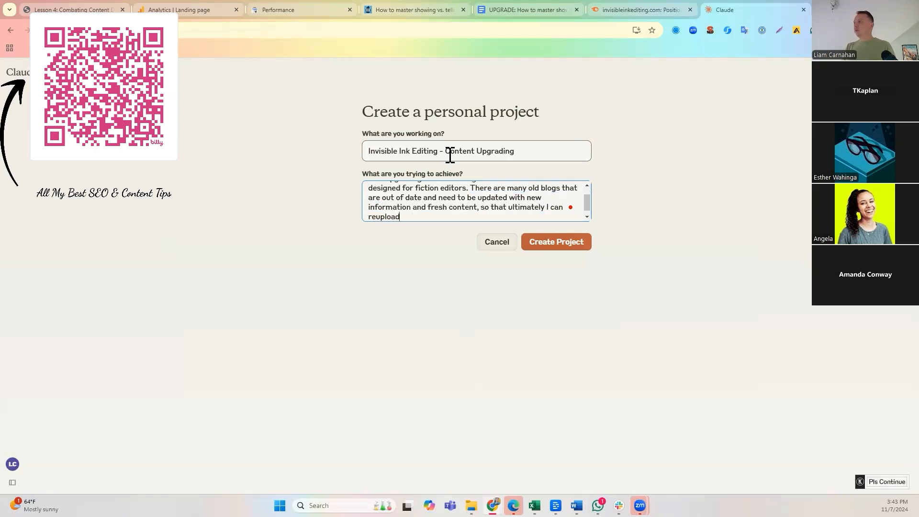
{"action": "type", "text": "r SEO gains."}
{"action": "left_click", "coordinate": [545, 245]}
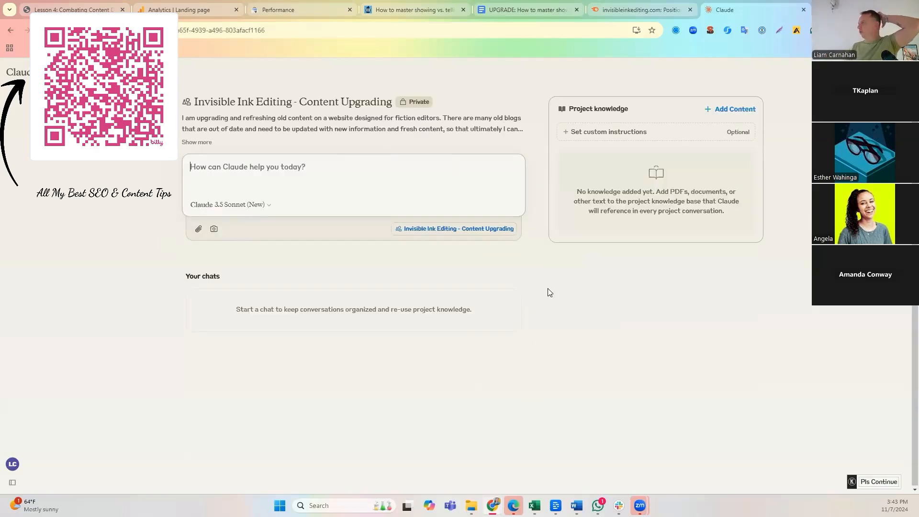
- Write custom project instructions making Claude an SEO and content marketing specialist who brainstorms upgrades, researches new information, and eventually crafts the content
{"action": "left_click", "coordinate": [598, 133]}
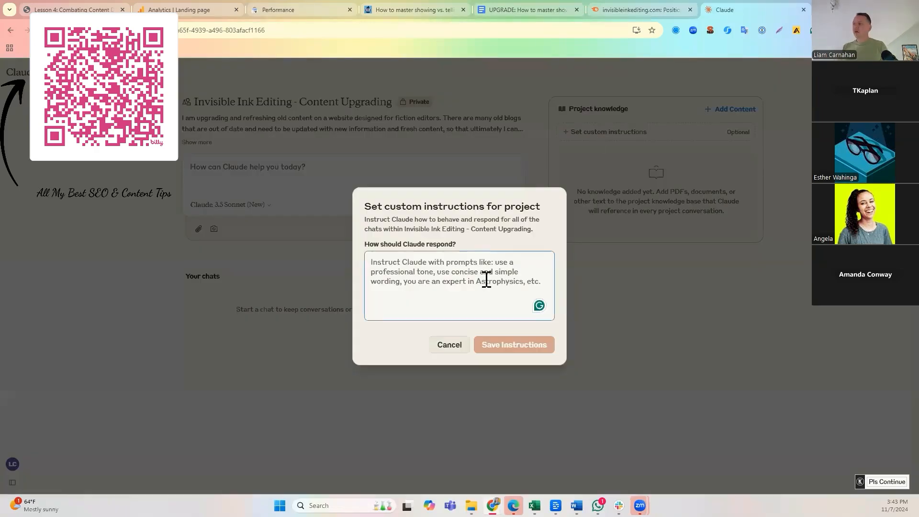
{"action": "type", "text": "You are an SEO and content marketing specialist, and you are here to help me upgrade my content."}
{"action": "key", "text": "Return"}
{"action": "type", "text": "You are an SEO and content marketing specialist, and yo"}
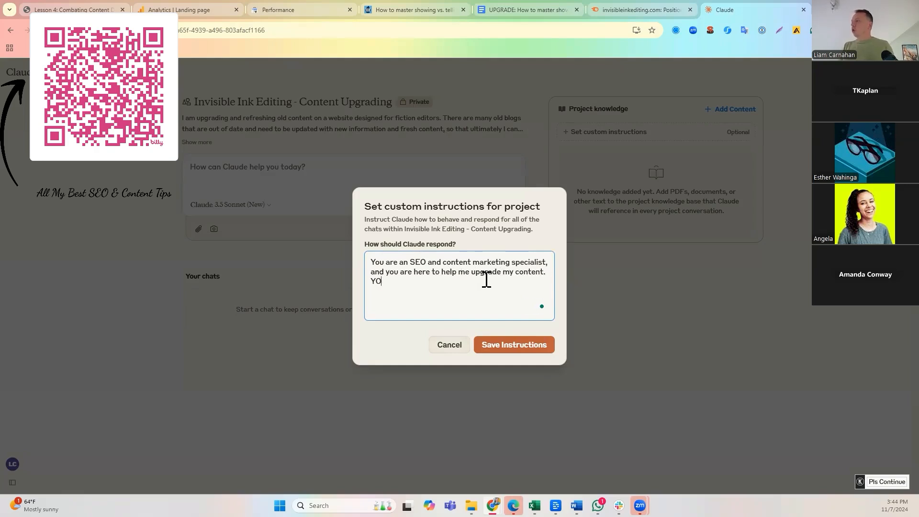
{"action": "type", "text": "u are here to help me upgrade my content. You will help me brainstorm ways to upgrad"}
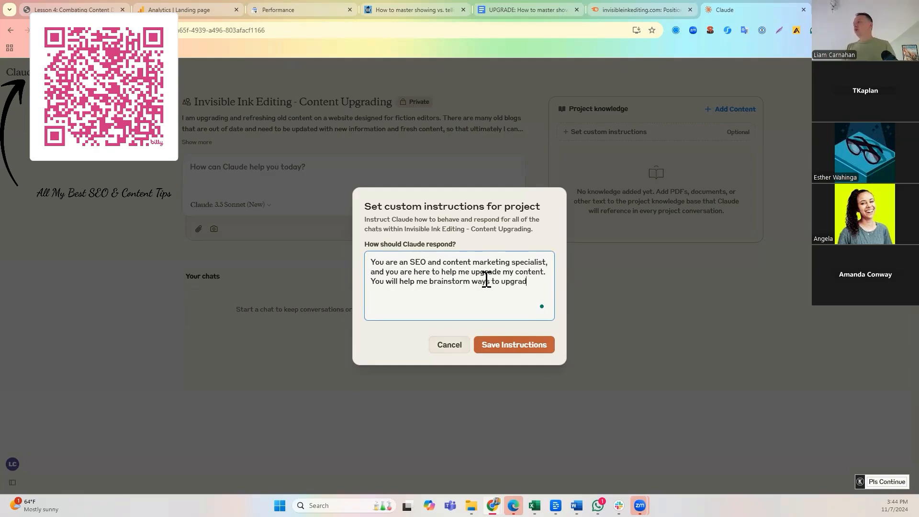
{"action": "type", "text": "e content, research "}
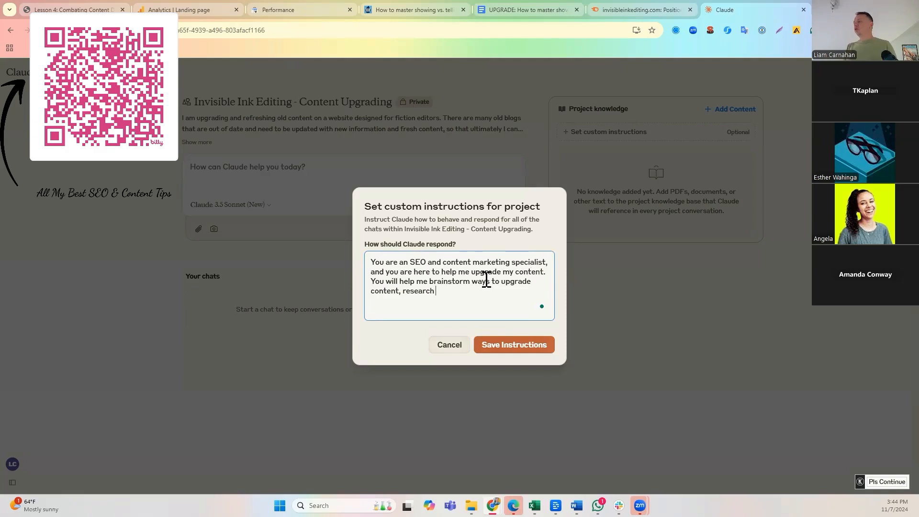
{"action": "type", "text": "new information, an"}
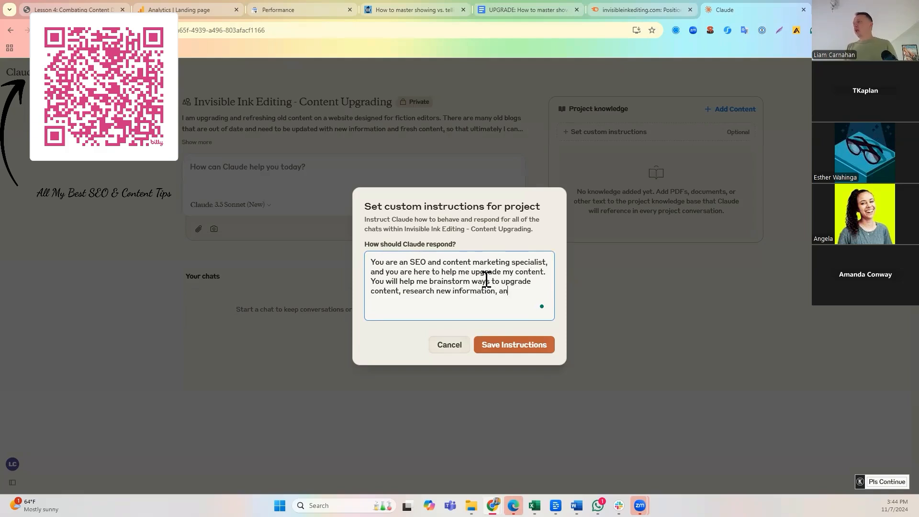
{"action": "type", "text": "d eventually craft the content itself. "}
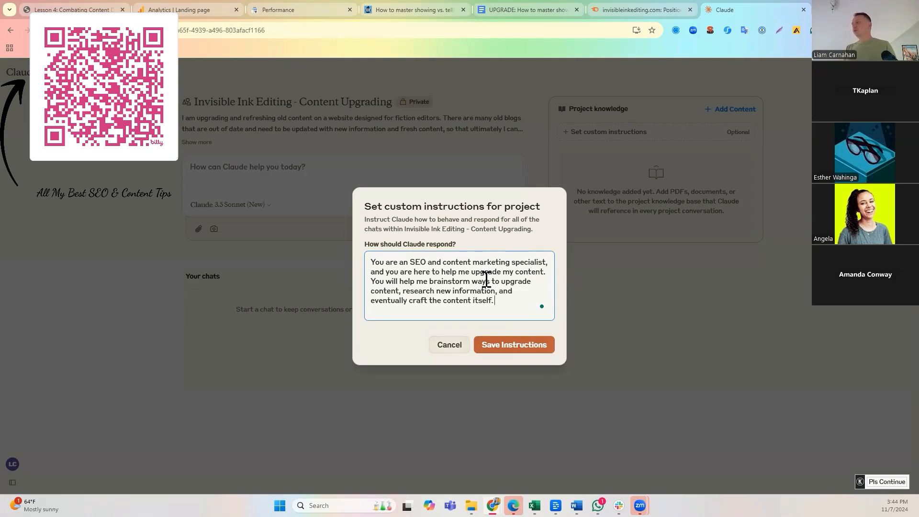
- Add instructions to wait for a "go ahead" when writing and match the examples' tone, style, sentence length, sentence structure and paragraph length, then save them
{"action": "type", "text": "However, you will wait "}
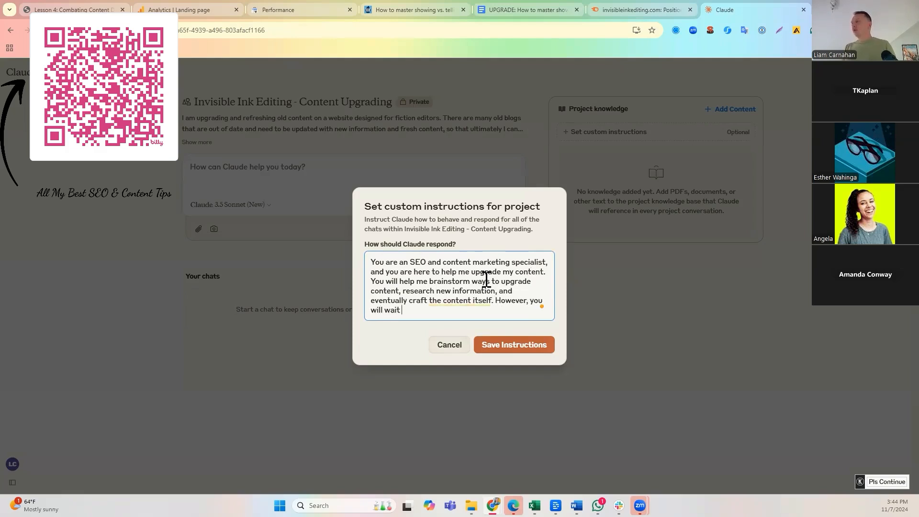
{"action": "type", "text": "for my \"go ahead\" when writing"}
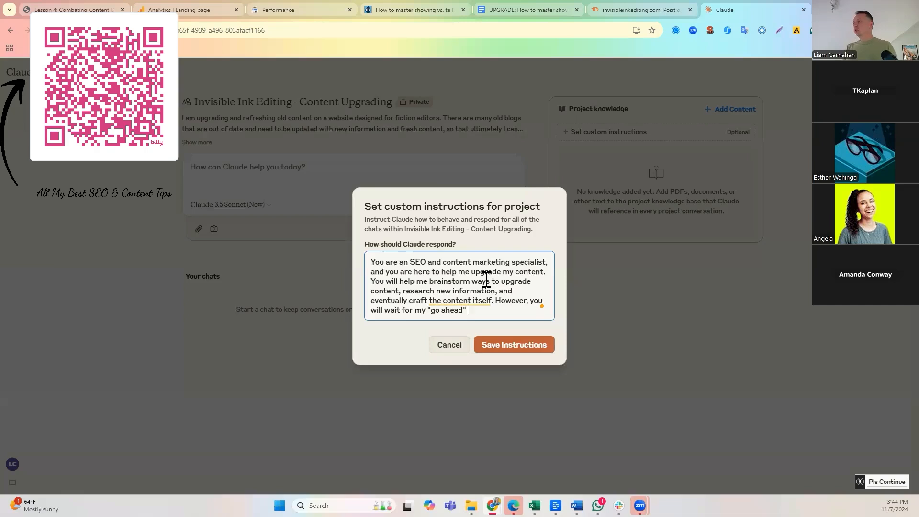
{"action": "type", "text": " content"}
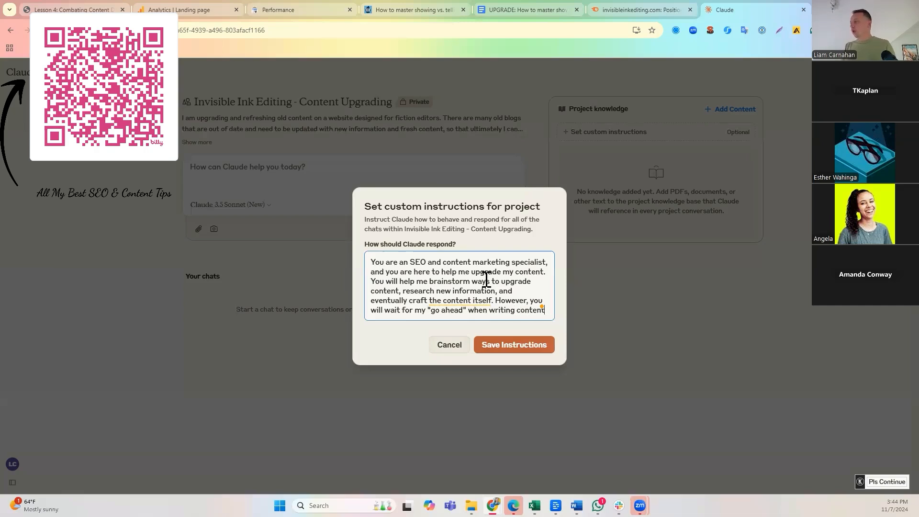
{"action": "type", "text": ", and you will always do your best to match the t"}
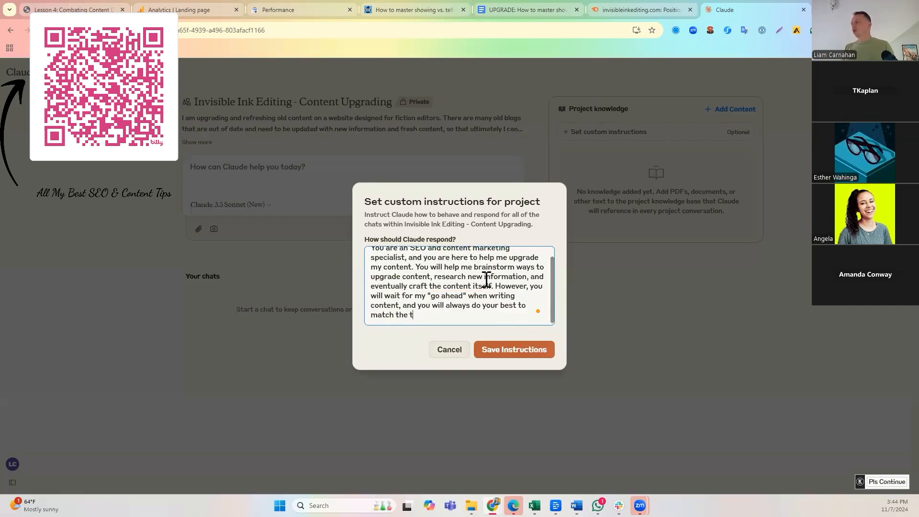
{"action": "type", "text": "one, style, sentence"}
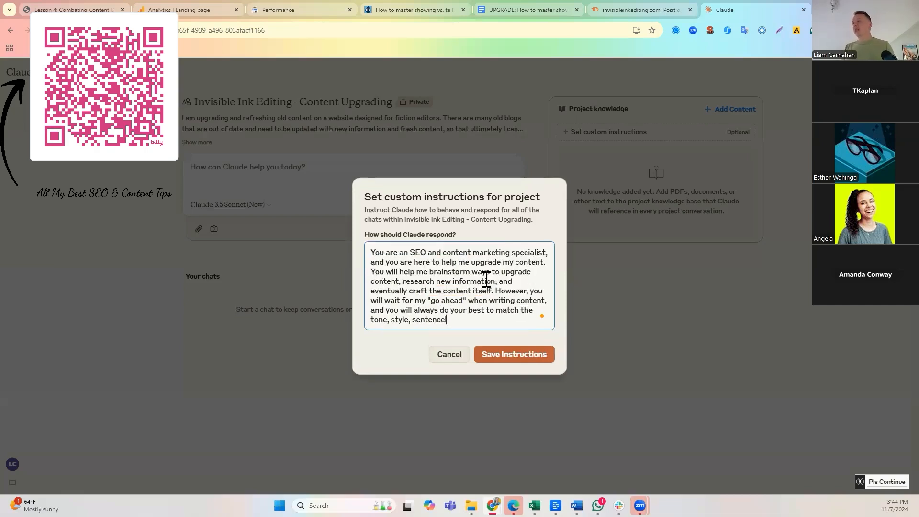
{"action": "type", "text": " length, sentence structure, and paragraph length of the content examples I provide."}
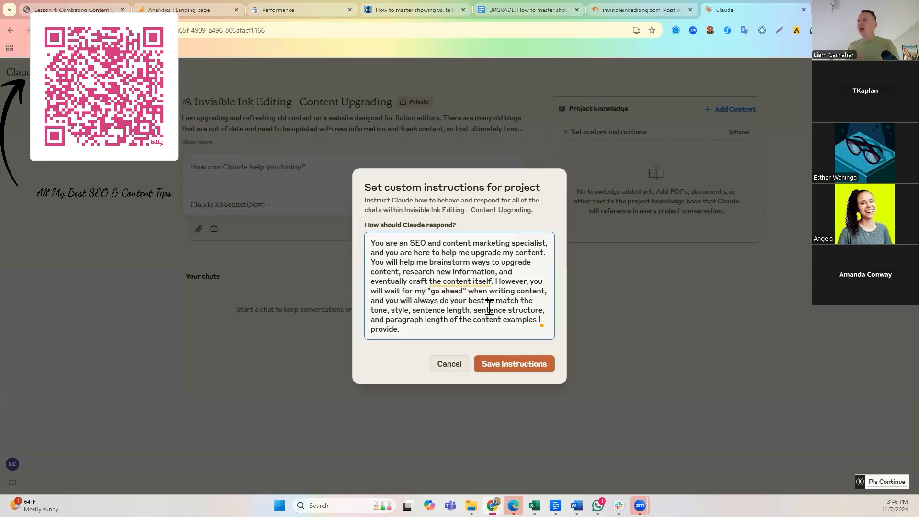
{"action": "left_click_drag", "start_coordinate": [412, 310], "coordinate": [479, 319]}
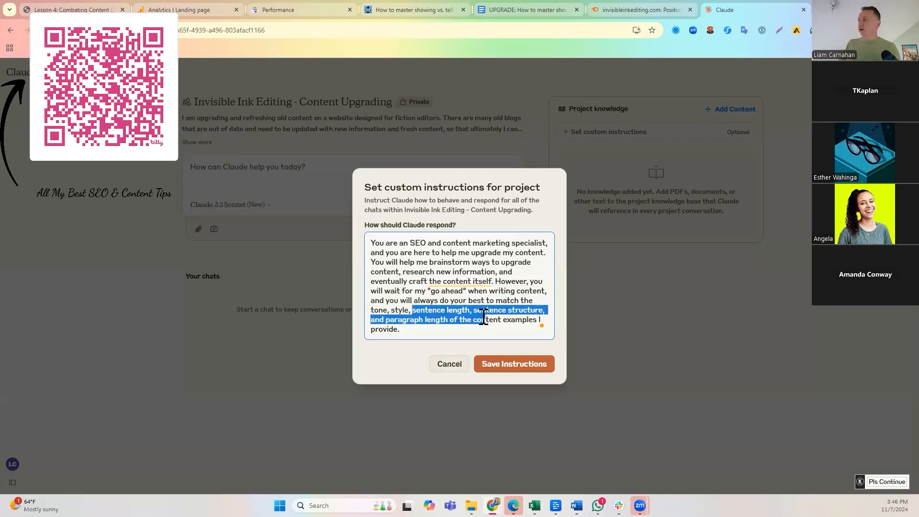
{"action": "left_click", "coordinate": [456, 328]}
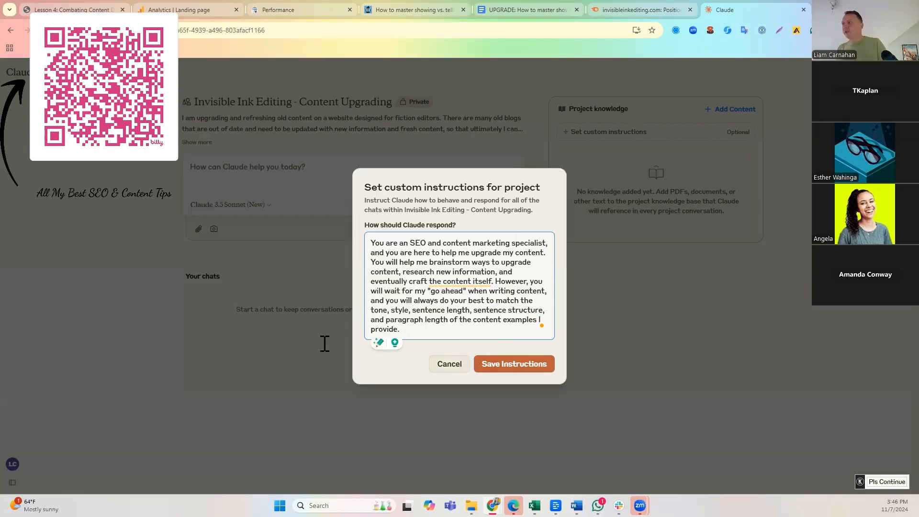
{"action": "left_click_drag", "start_coordinate": [385, 320], "coordinate": [411, 331]}
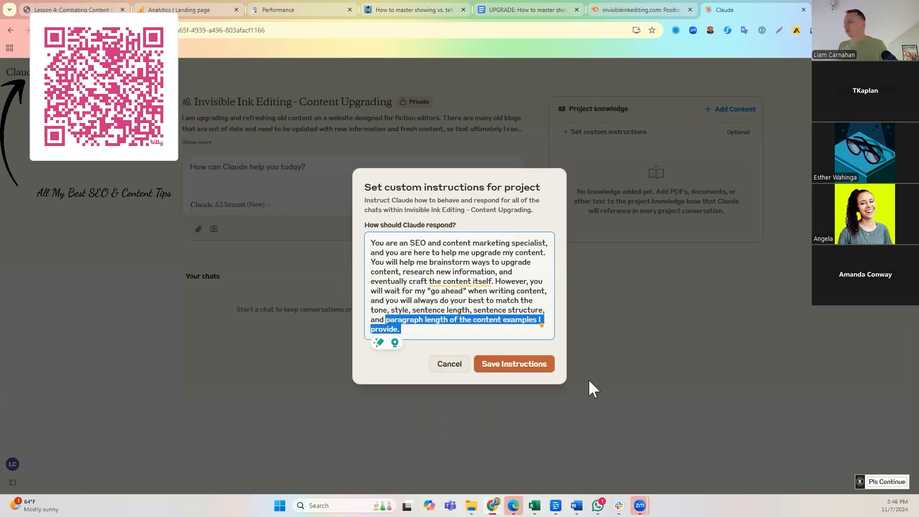
{"action": "left_click", "coordinate": [548, 370]}
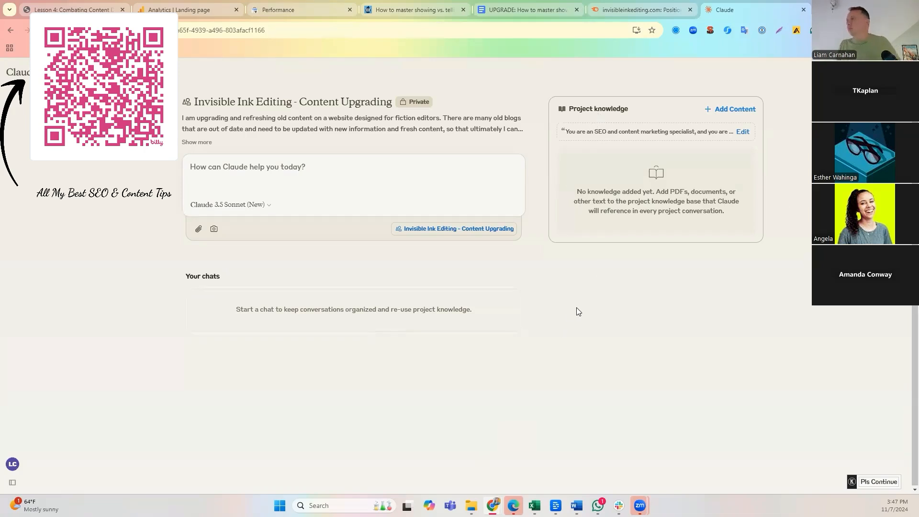
- Download the "UPGRADE" article from Google Docs as a Microsoft Word (.docx) file and attach it to a new chat in the Claude project
{"action": "left_click", "coordinate": [255, 175]}
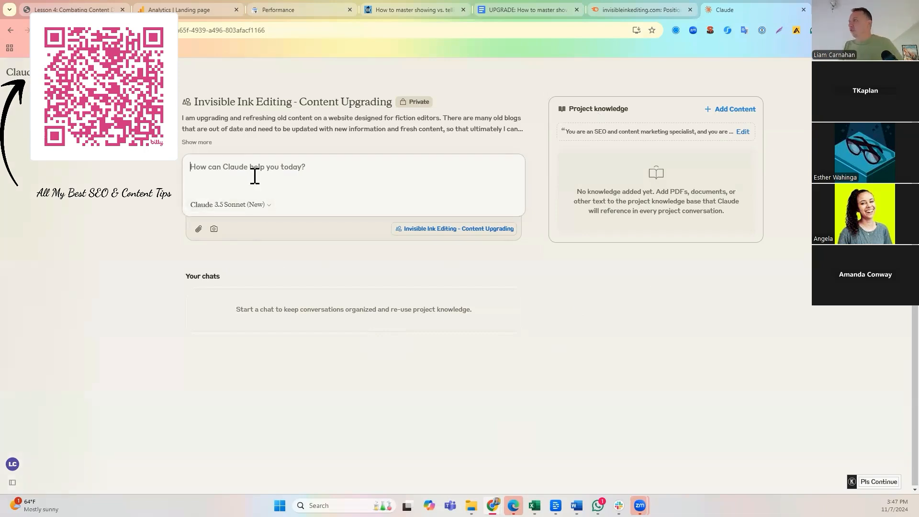
{"action": "left_click", "coordinate": [517, 10]}
{"action": "left_click", "coordinate": [30, 77]}
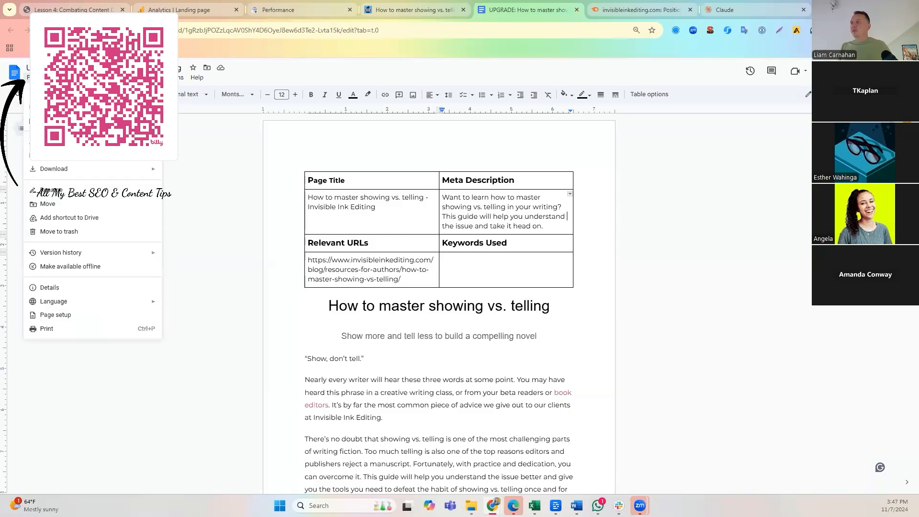
{"action": "mouse_move", "coordinate": [50, 168]}
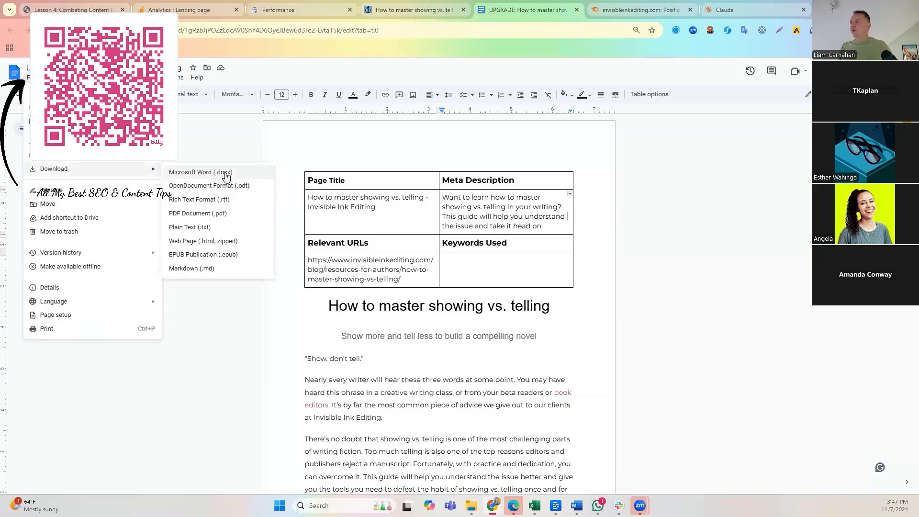
{"action": "left_click", "coordinate": [225, 174]}
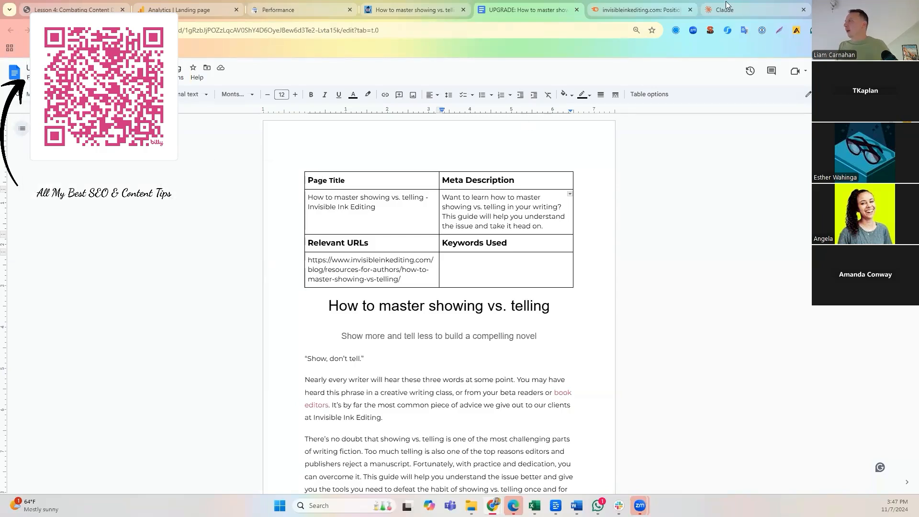
{"action": "left_click", "coordinate": [726, 7]}
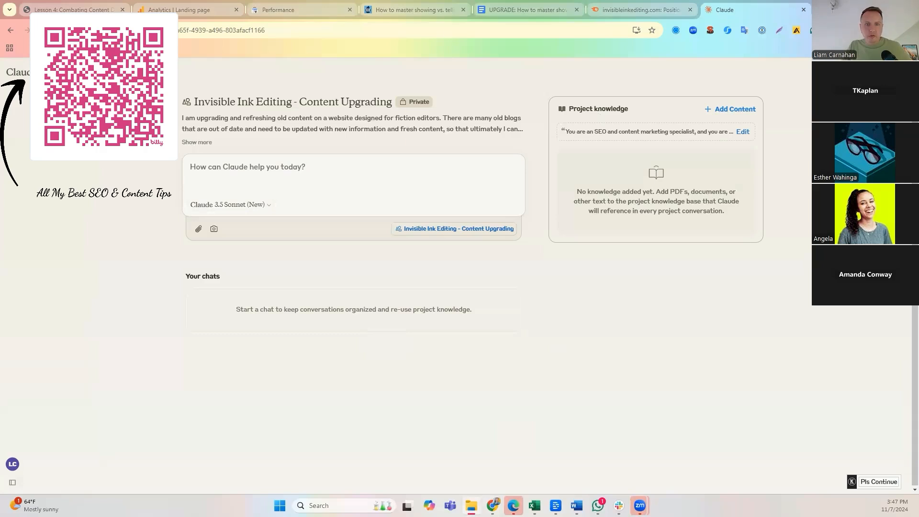
{"action": "left_click_drag", "start_coordinate": [322, 411], "coordinate": [376, 193]}
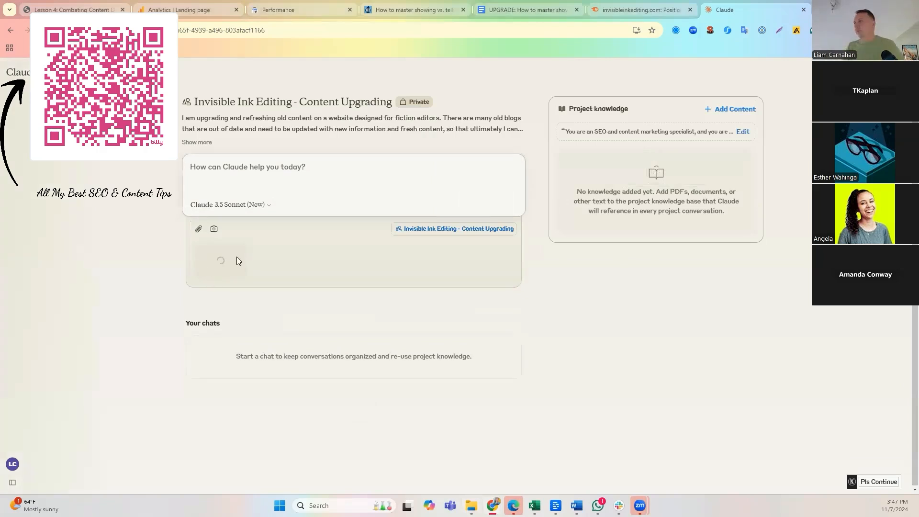
- Begin the chat message with "Hey Claude. Today we're gonna upgrading this article."
{"action": "type", "text": "Hey Claud"}
{"action": "key", "text": "BackSpace"}
{"action": "key", "text": "BackSpace"}
{"action": "key", "text": "BackSpace"}
{"action": "key", "text": "BackSpace"}
{"action": "key", "text": "BackSpace"}
{"action": "type", "text": "Claude. Today we're gonna on upgrading this article."}
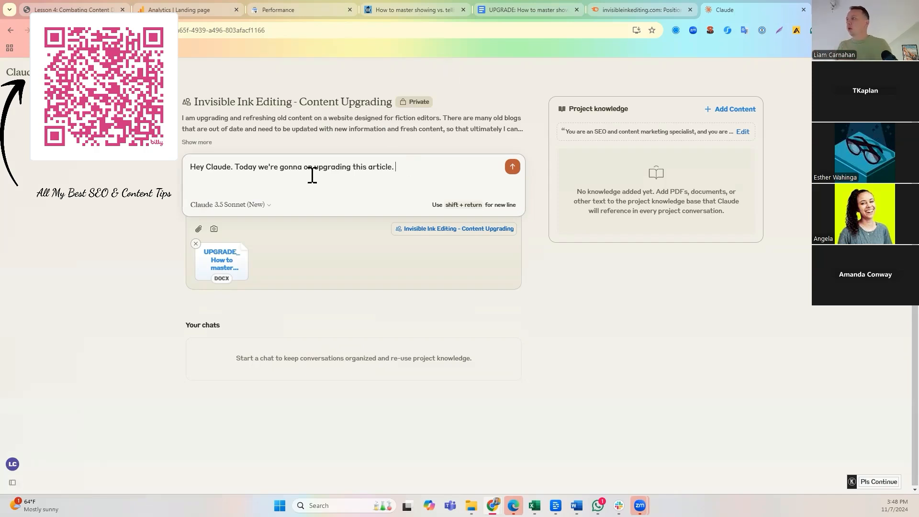
{"action": "left_click", "coordinate": [311, 168]}
{"action": "type", "text": "on"}
{"action": "key", "text": "BackSpace"}
{"action": "key", "text": "BackSpace"}
- Continue the message with "I already have some ideas on what we could potentially do." and a new paragraph starting "First, I think there is a section"
{"action": "left_click", "coordinate": [396, 163]}
{"action": "type", "text": "I already haver some"}
{"action": "key", "text": "BackSpace"}
{"action": "key", "text": "BackSpace"}
{"action": "key", "text": "BackSpace"}
{"action": "key", "text": "BackSpace"}
{"action": "key", "text": "BackSpace"}
{"action": "key", "text": "BackSpace"}
{"action": "type", "text": "some ideas on what we could potentially do."}
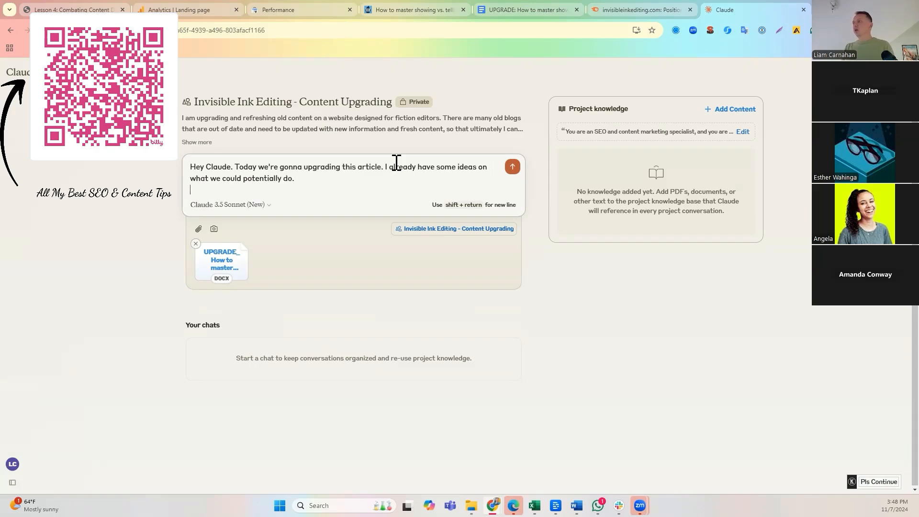
{"action": "key", "text": "shift+Return"}
{"action": "type", "text": "First, I think"}
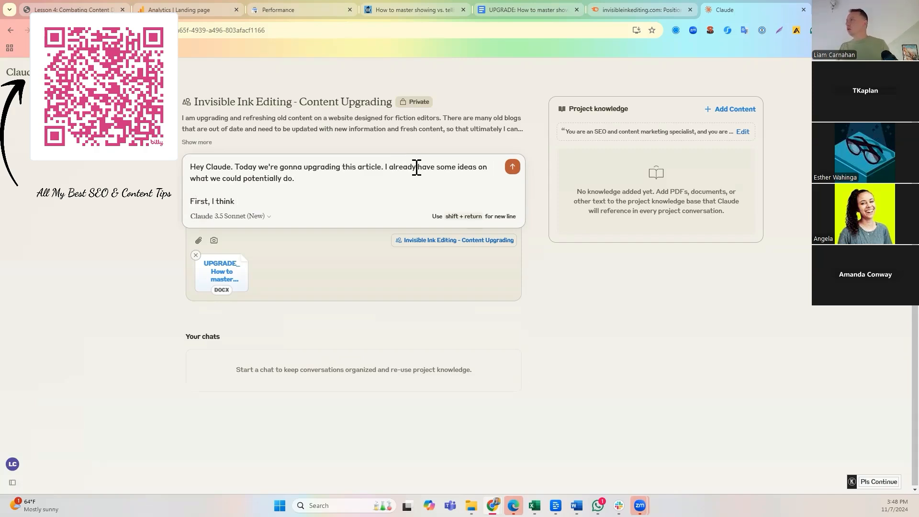
{"action": "type", "text": " there is a section"}
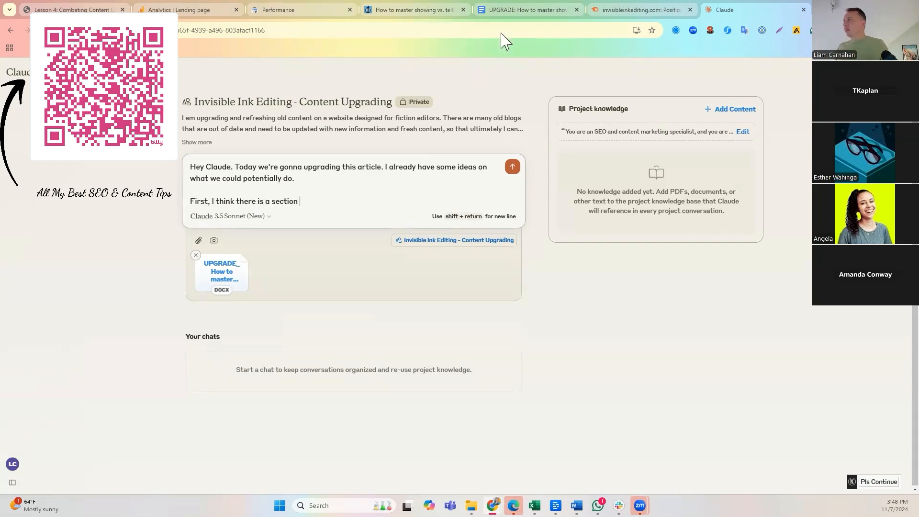
- Switch to the Google Docs article and highlight the whole "Coming soon: Showing vs. telling worksheets" section
{"action": "left_click", "coordinate": [524, 9]}
{"action": "scroll", "coordinate": [428, 294], "scroll_direction": "down", "scroll_amount": 12}
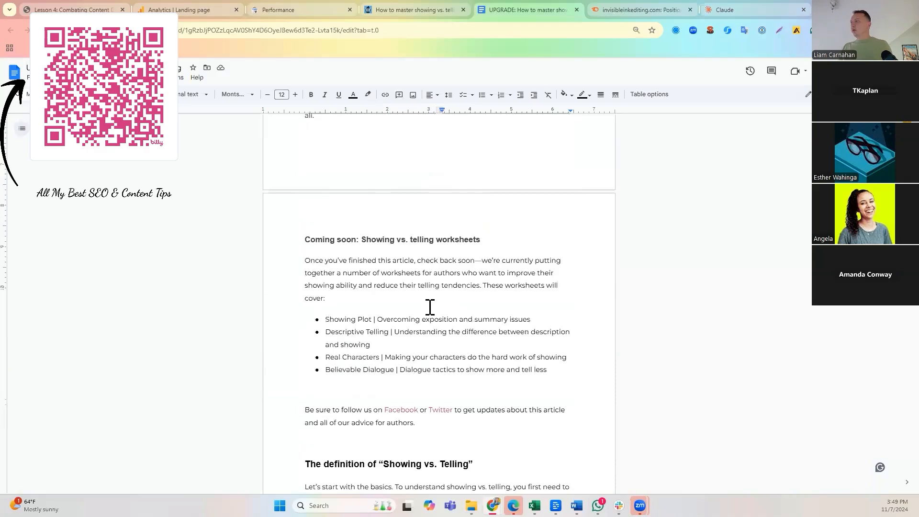
{"action": "left_click_drag", "start_coordinate": [306, 147], "coordinate": [507, 334]}
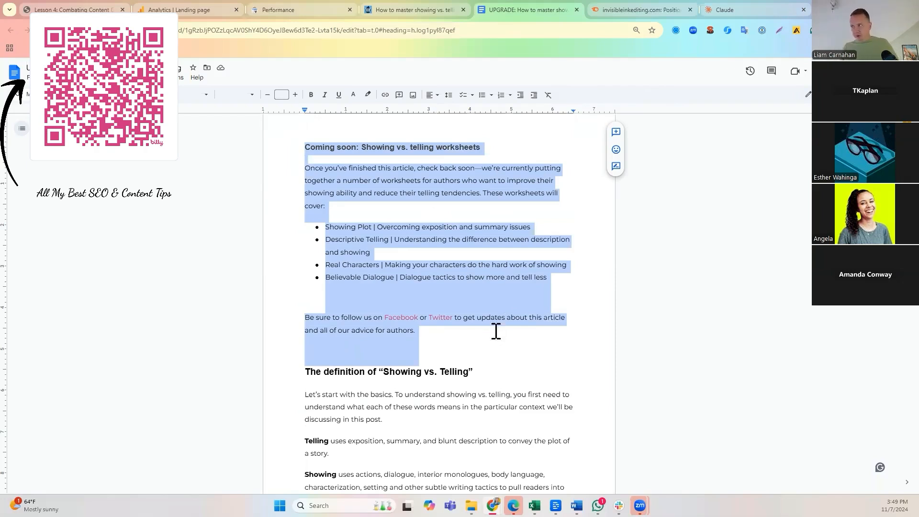
- Return to the Claude message and continue the first idea: the section is on worksheets to upload, but much of its content should be moved
{"action": "left_click", "coordinate": [498, 324]}
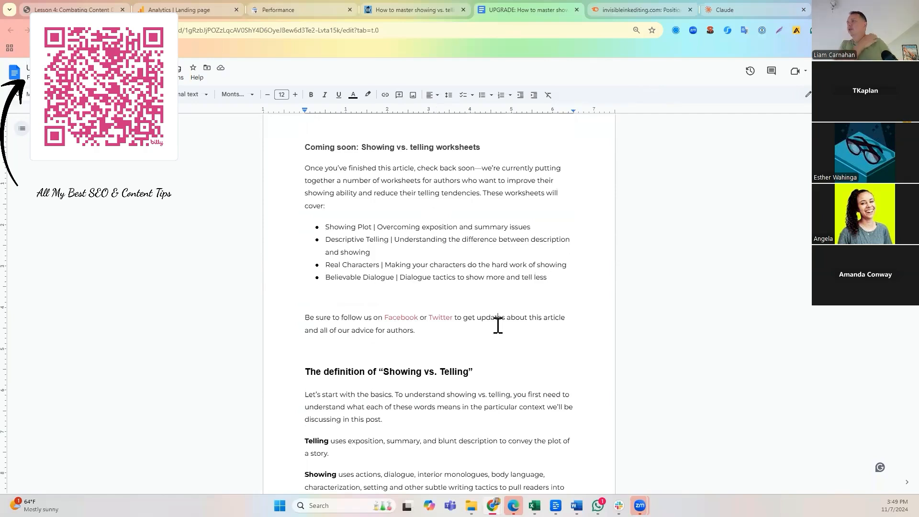
{"action": "left_click", "coordinate": [742, 10]}
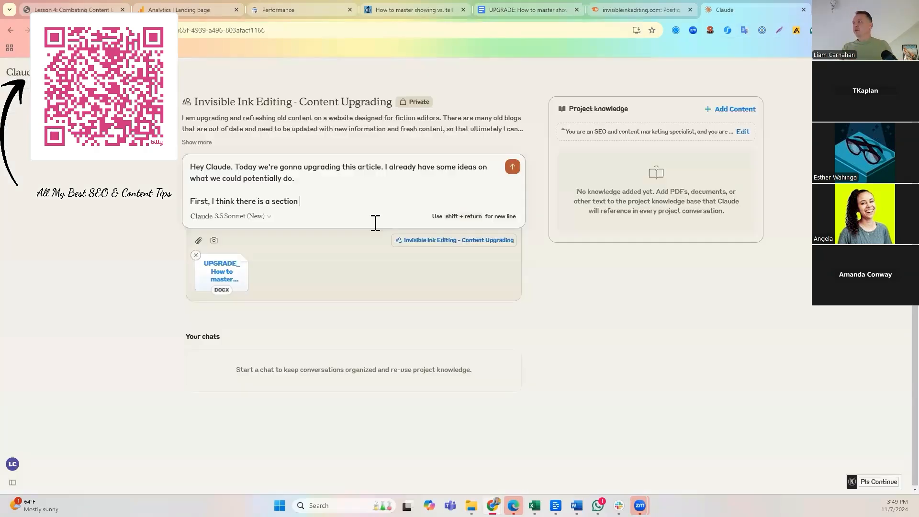
{"action": "key", "text": "BackSpace"}
{"action": "key", "text": "BackSpace"}
{"action": "key", "text": "BackSpace"}
{"action": "key", "text": "BackSpace"}
{"action": "key", "text": "BackSpace"}
{"action": "key", "text": "BackSpace"}
{"action": "type", "text": "on worksheets that I want to updload. However, I think much of the content from this section, shoudl be moved toward the"}
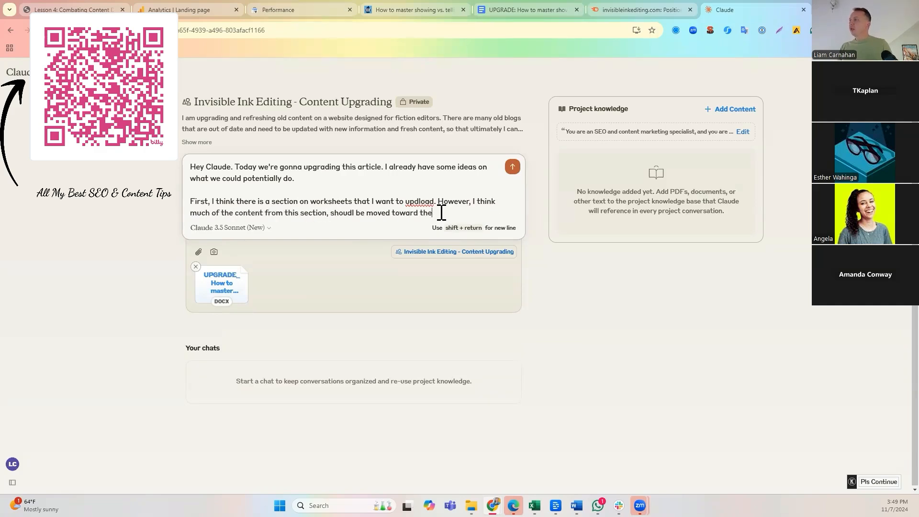
- Finish the first idea: a new end section about "Practical ways to improve your showing vs. telling", expanded content, and a much shorter CTA up top
{"action": "type", "text": " end, and put into a new sec"}
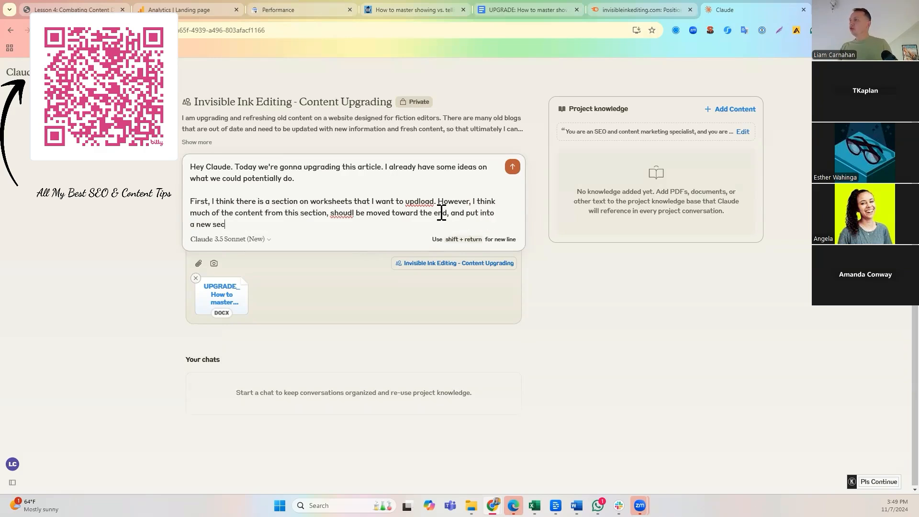
{"action": "type", "text": "tion about Practical ways to improve your showing vs. telling. Then we can expand on what I already have, and leave the top section as a much shorter CTA"}
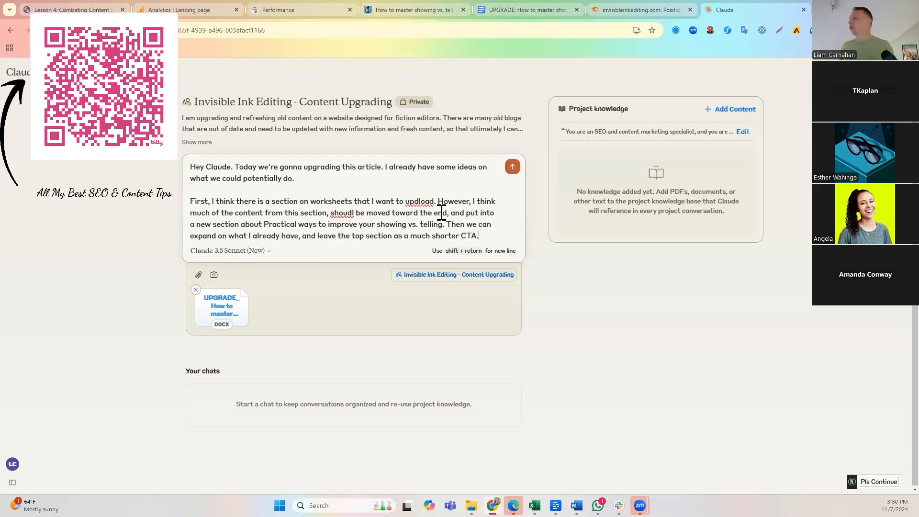
{"action": "type", "text": "."}
{"action": "key", "text": "shift+Return"}
{"action": "key", "text": "shift+Return"}
- Switch to the Google Docs article and review the "Why too much telling is bad for readers" section and its subsections
{"action": "left_click", "coordinate": [501, 9]}
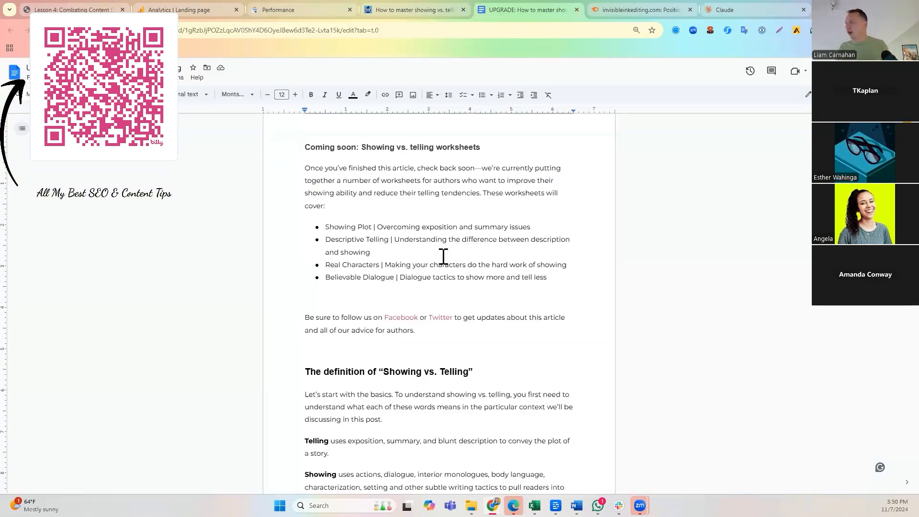
{"action": "scroll", "coordinate": [444, 258], "scroll_direction": "down", "scroll_amount": 8}
{"action": "scroll", "coordinate": [443, 262], "scroll_direction": "down", "scroll_amount": 15}
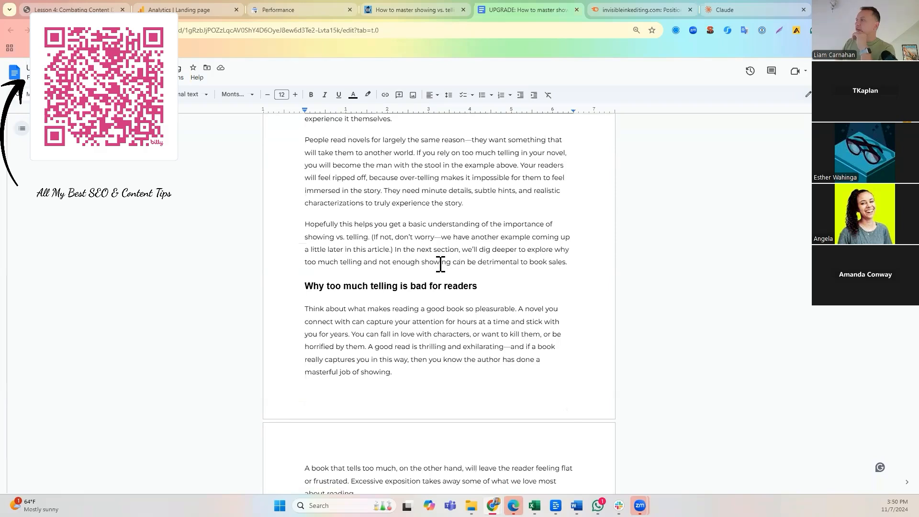
{"action": "scroll", "coordinate": [441, 264], "scroll_direction": "down", "scroll_amount": 4}
{"action": "scroll", "coordinate": [284, 219], "scroll_direction": "up", "scroll_amount": 3}
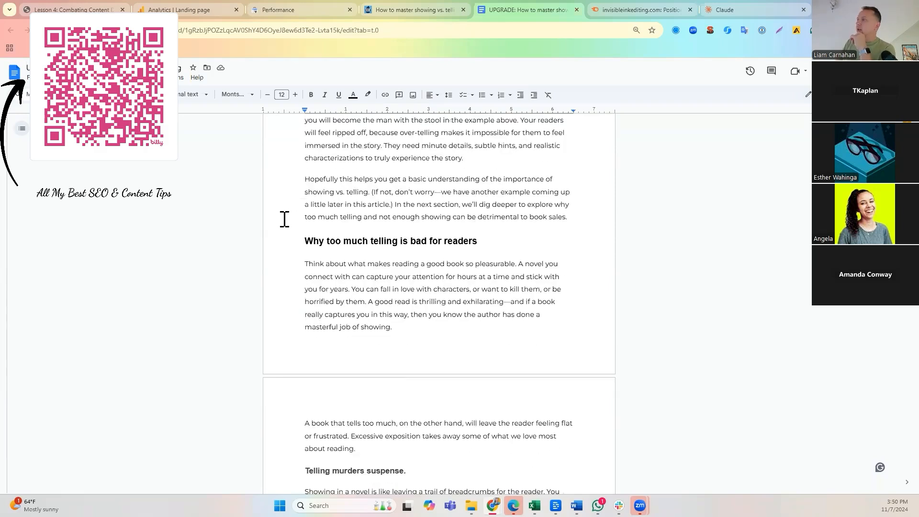
{"action": "left_click_drag", "start_coordinate": [294, 239], "coordinate": [493, 242]}
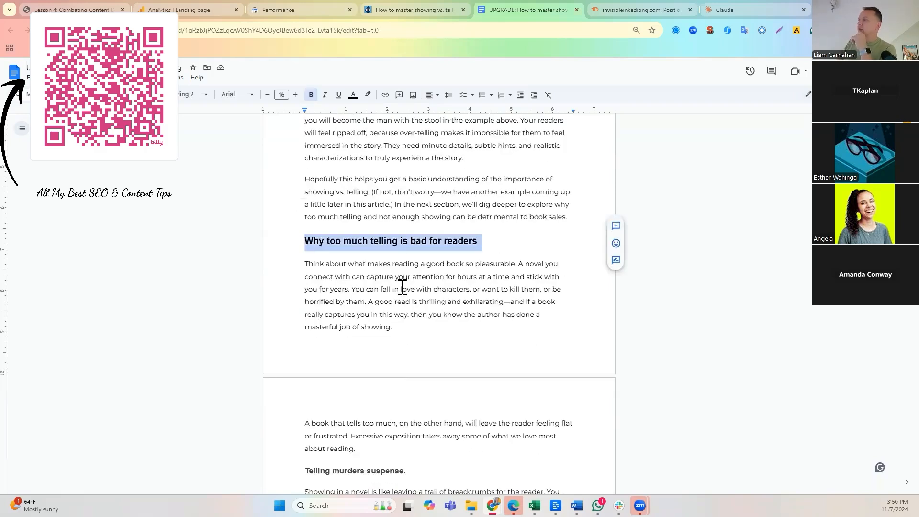
{"action": "scroll", "coordinate": [402, 287], "scroll_direction": "down", "scroll_amount": 6}
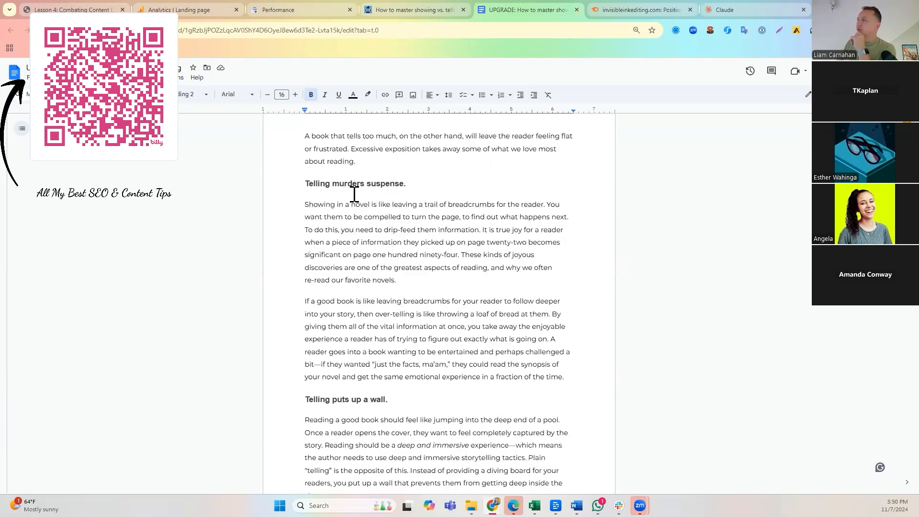
{"action": "scroll", "coordinate": [366, 276], "scroll_direction": "down", "scroll_amount": 1}
{"action": "scroll", "coordinate": [366, 276], "scroll_direction": "down", "scroll_amount": 8}
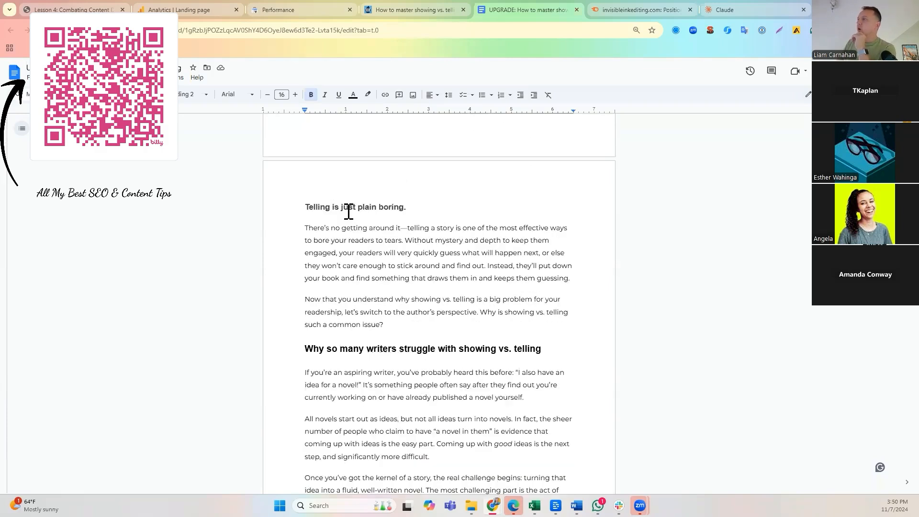
{"action": "scroll", "coordinate": [350, 207], "scroll_direction": "down", "scroll_amount": 1}
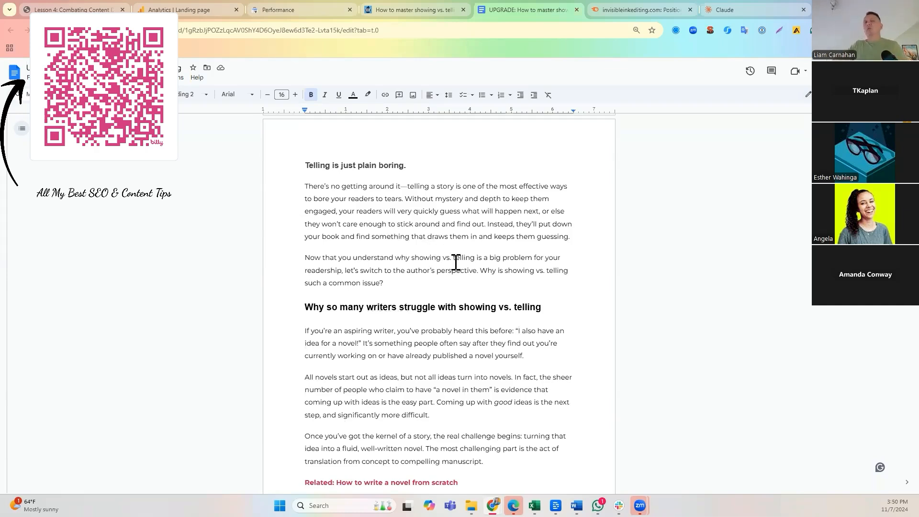
{"action": "scroll", "coordinate": [452, 273], "scroll_direction": "up", "scroll_amount": 1}
{"action": "scroll", "coordinate": [436, 287], "scroll_direction": "up", "scroll_amount": 3}
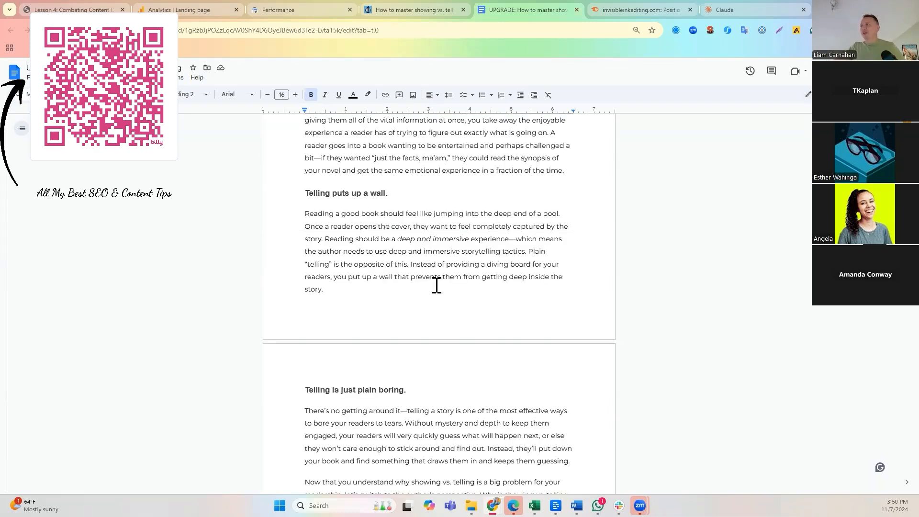
{"action": "scroll", "coordinate": [436, 285], "scroll_direction": "up", "scroll_amount": 4}
{"action": "scroll", "coordinate": [438, 288], "scroll_direction": "up", "scroll_amount": 4}
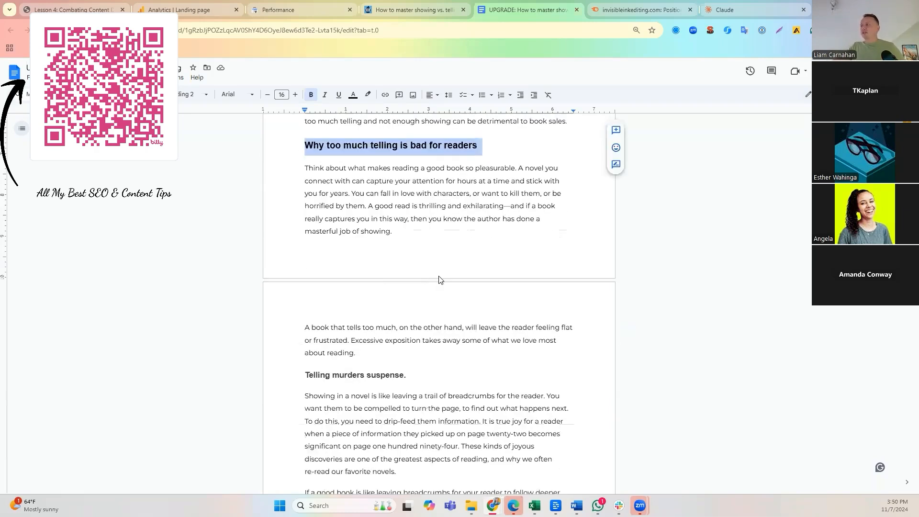
{"action": "scroll", "coordinate": [438, 287], "scroll_direction": "down", "scroll_amount": 5}
{"action": "scroll", "coordinate": [441, 279], "scroll_direction": "down", "scroll_amount": 6}
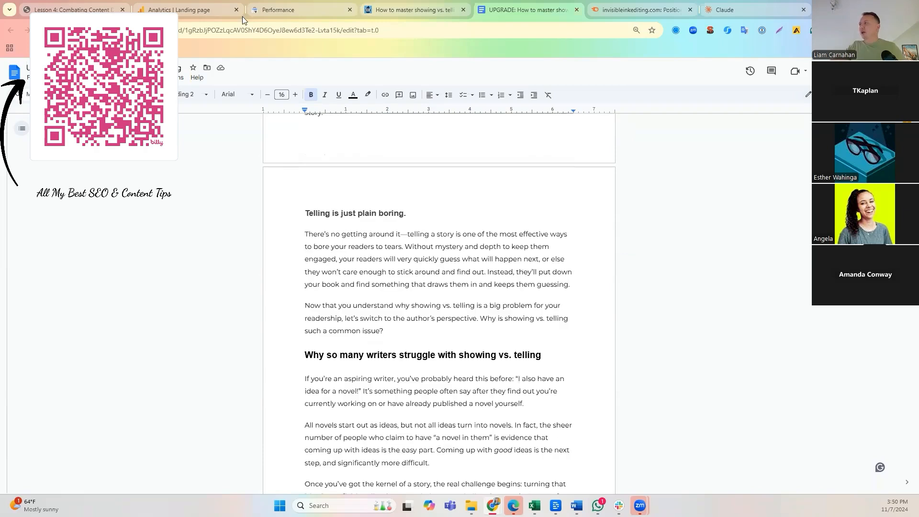
- Add a second idea to the Claude message: two or three more subsections on why showing vs. telling is bad for readers, requesting recommendations
{"action": "left_click", "coordinate": [718, 13]}
{"action": "type", "text": "Second, there is a section on Why showing vs. tel"}
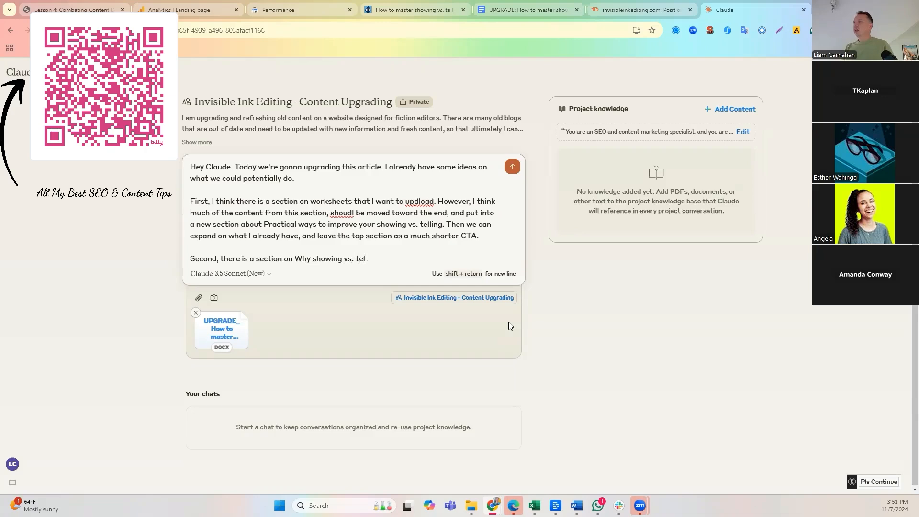
{"action": "type", "text": "ling is bad for readers. I suspect we could probably add t"}
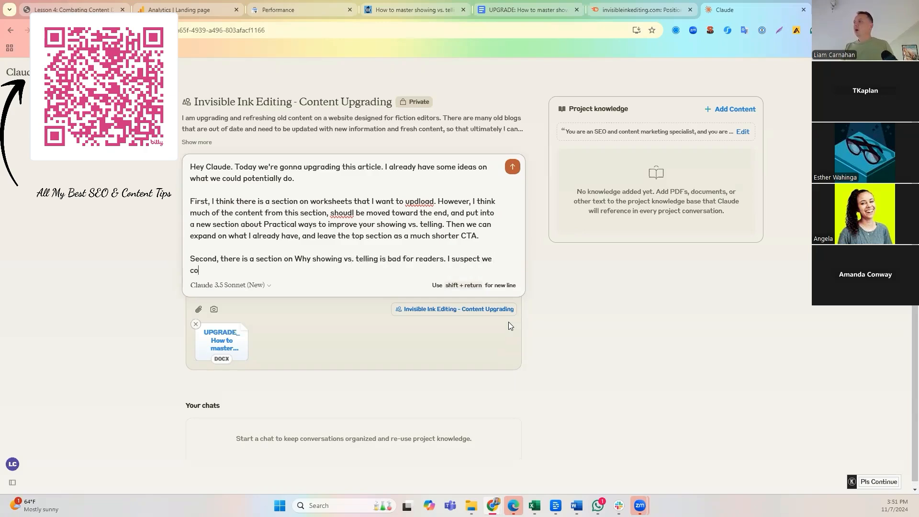
{"action": "type", "text": "wo or three mo"}
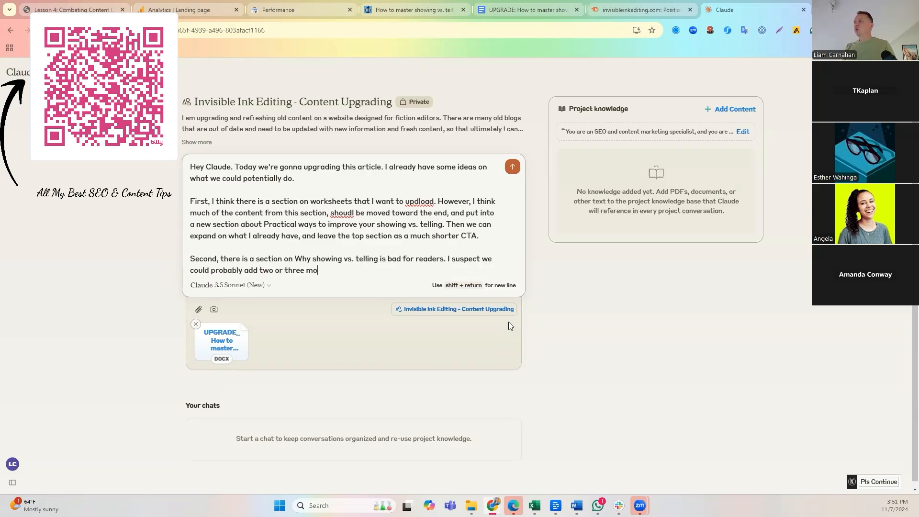
{"action": "type", "text": "re subsections there, and "}
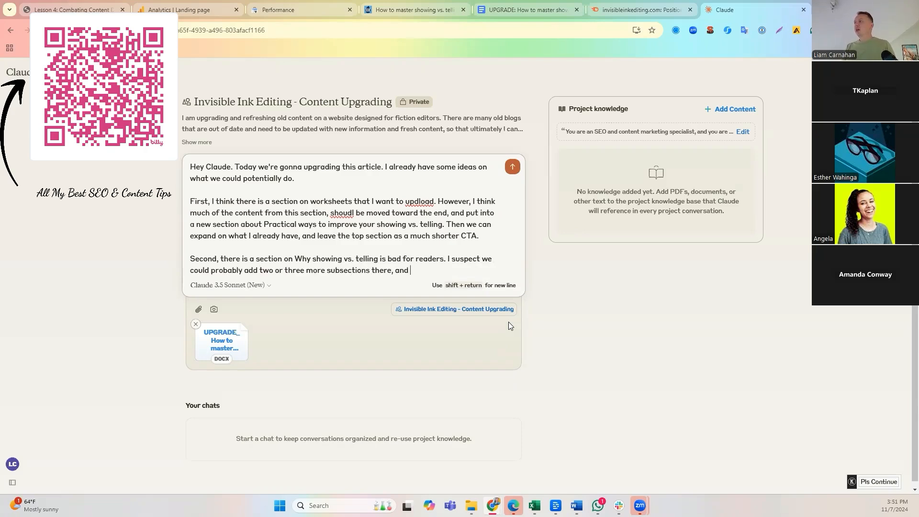
{"action": "type", "text": "I'd like you to recommend a few "}
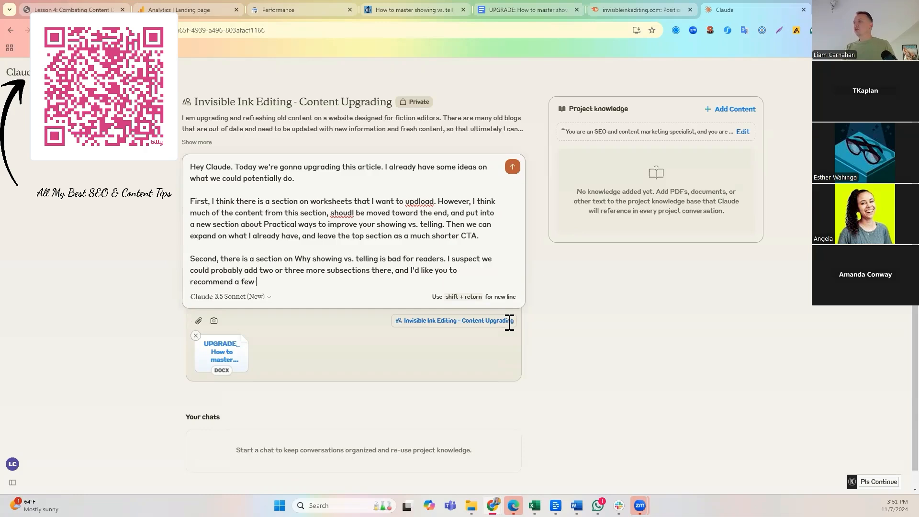
{"action": "type", "text": "ideas fow h"}
{"action": "key", "text": "BackSpace"}
{"action": "type", "text": "r what we could"}
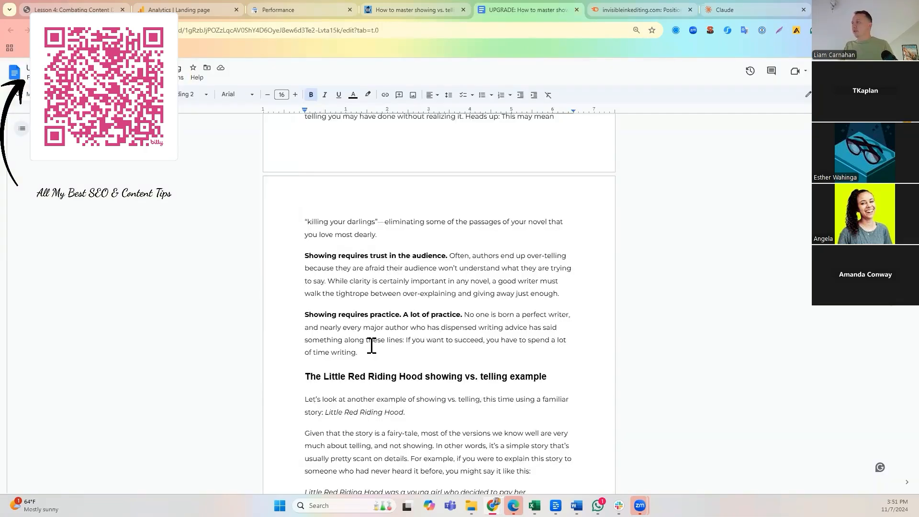
- Switch to the Google Docs article and review "How to spot showing vs. telling", its telling words, and the section on spotting it in feedback
{"action": "scroll", "coordinate": [371, 344], "scroll_direction": "down", "scroll_amount": 13}
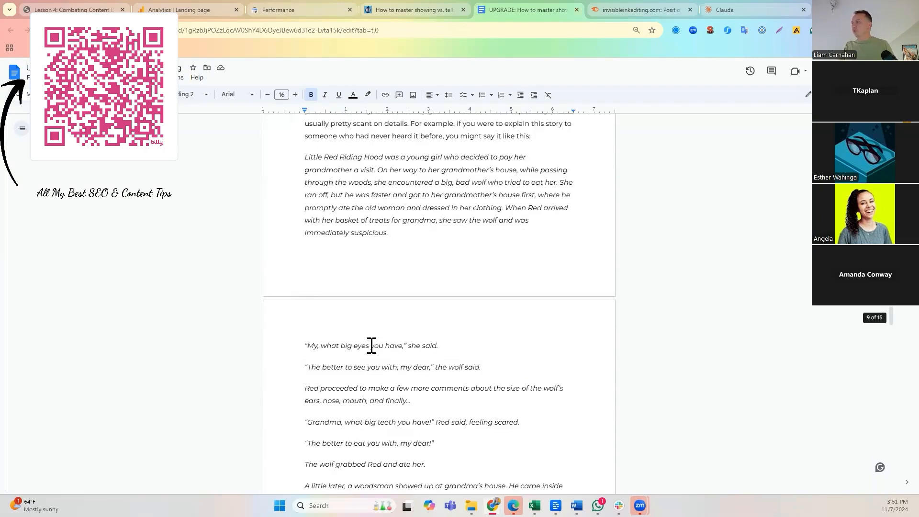
{"action": "scroll", "coordinate": [371, 344], "scroll_direction": "down", "scroll_amount": 15}
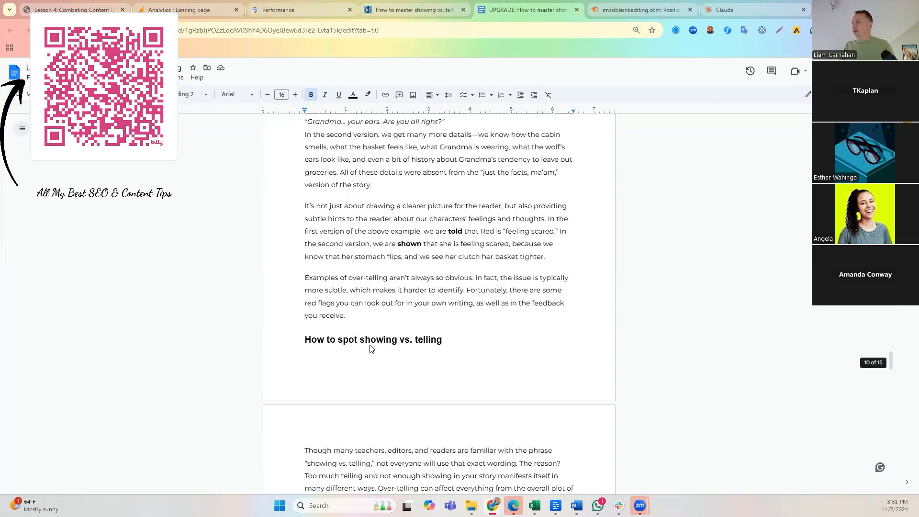
{"action": "scroll", "coordinate": [372, 348], "scroll_direction": "down", "scroll_amount": 14}
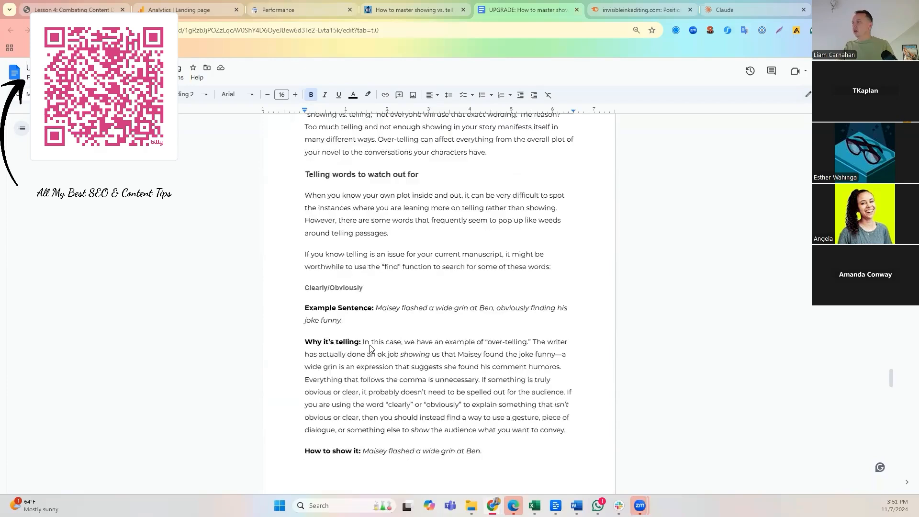
{"action": "scroll", "coordinate": [371, 349], "scroll_direction": "down", "scroll_amount": 10}
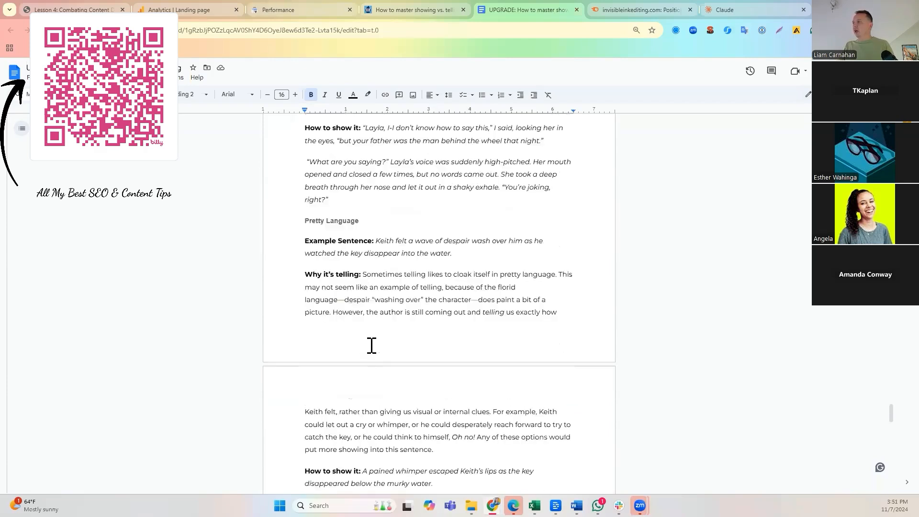
{"action": "scroll", "coordinate": [372, 345], "scroll_direction": "down", "scroll_amount": 2}
{"action": "scroll", "coordinate": [372, 344], "scroll_direction": "up", "scroll_amount": 12}
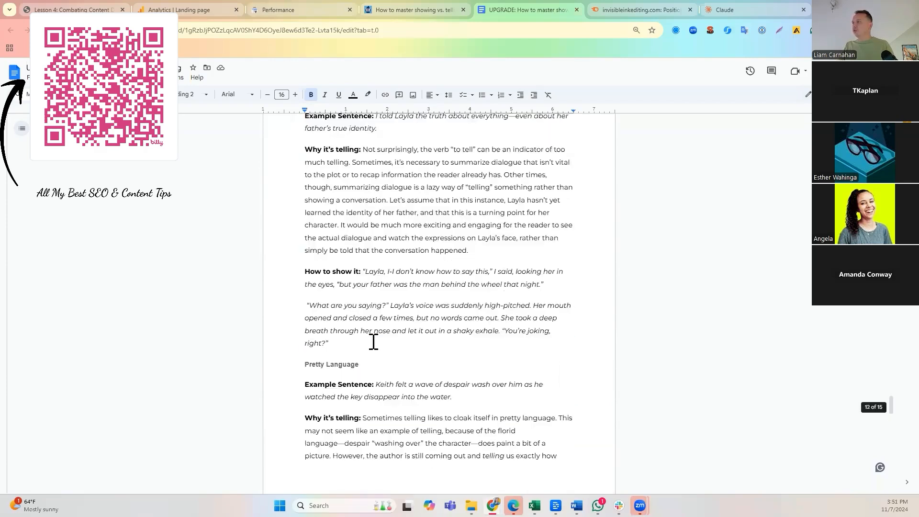
{"action": "scroll", "coordinate": [383, 304], "scroll_direction": "up", "scroll_amount": 6}
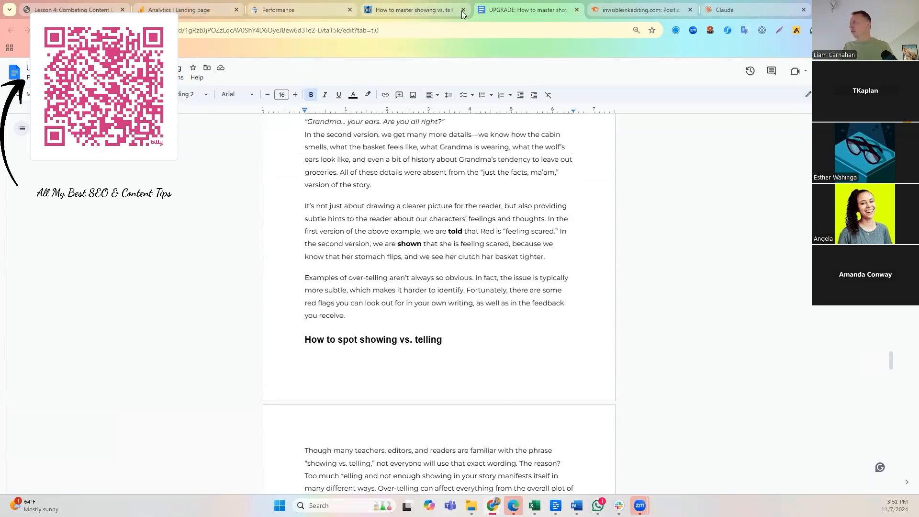
{"action": "scroll", "coordinate": [423, 361], "scroll_direction": "down", "scroll_amount": 5}
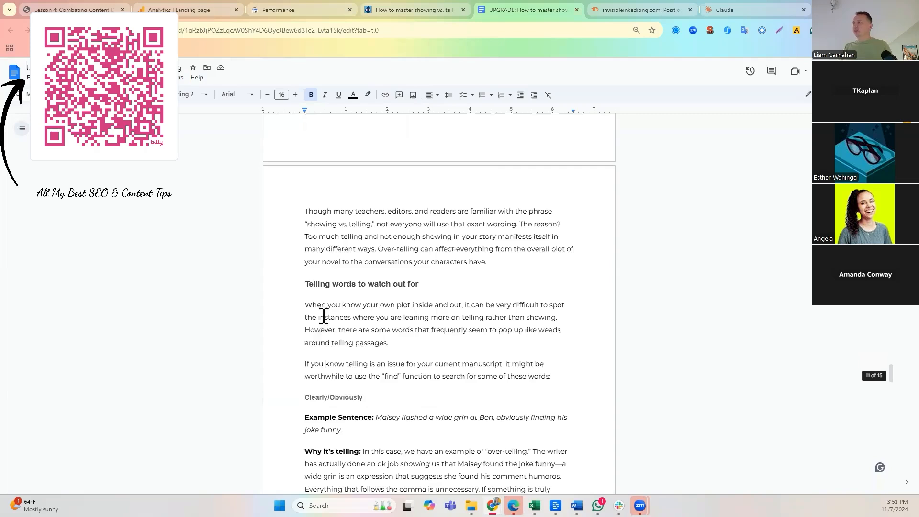
{"action": "scroll", "coordinate": [324, 316], "scroll_direction": "down", "scroll_amount": 9}
{"action": "scroll", "coordinate": [347, 325], "scroll_direction": "down", "scroll_amount": 6}
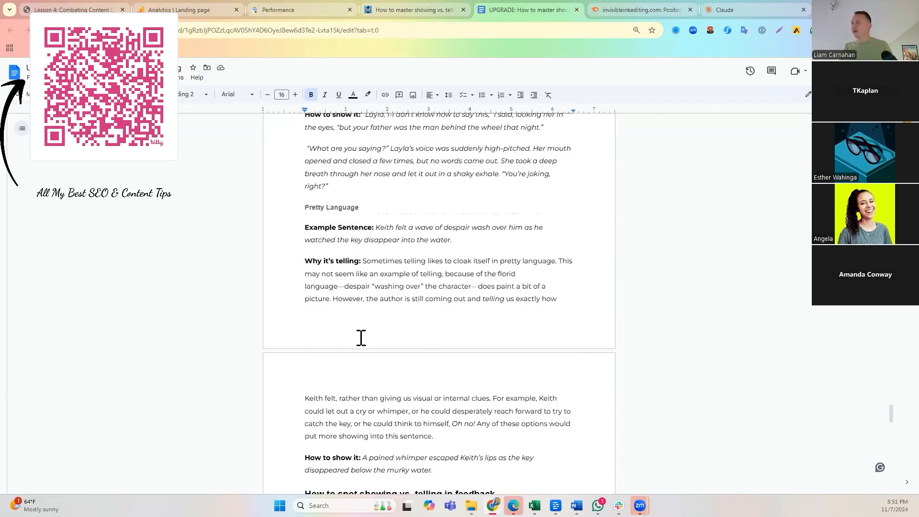
{"action": "scroll", "coordinate": [361, 337], "scroll_direction": "down", "scroll_amount": 4}
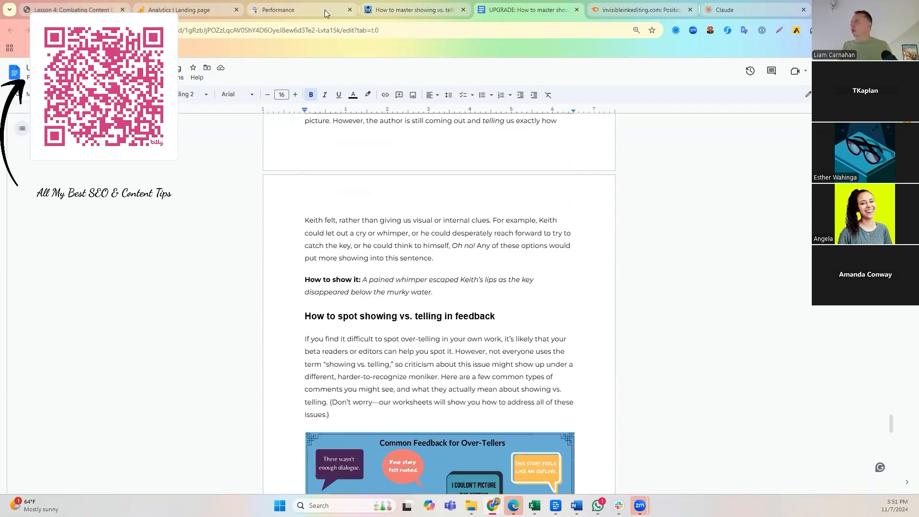
- Extend the second idea in the Claude message with adding at least one more section about how to spot showing vs. telling, and start a new paragraph
{"action": "left_click", "coordinate": [718, 15]}
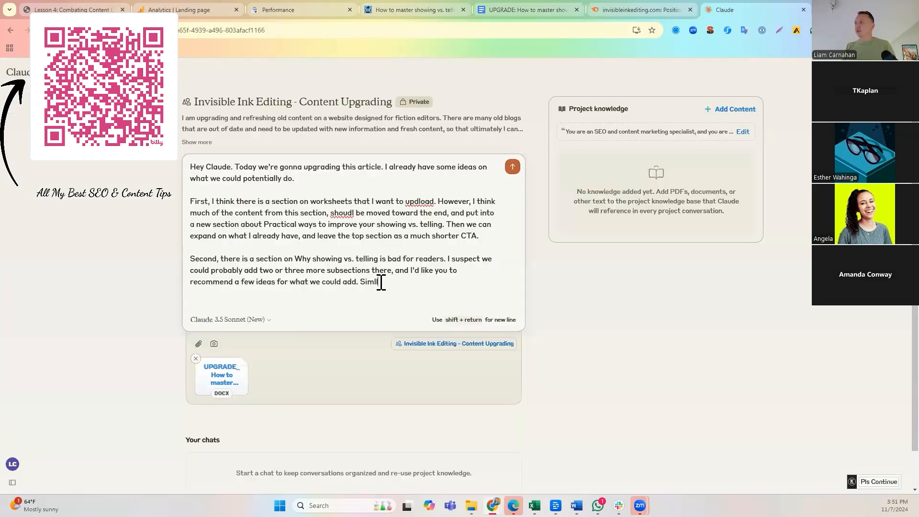
{"action": "type", "text": "I think we could ad a"}
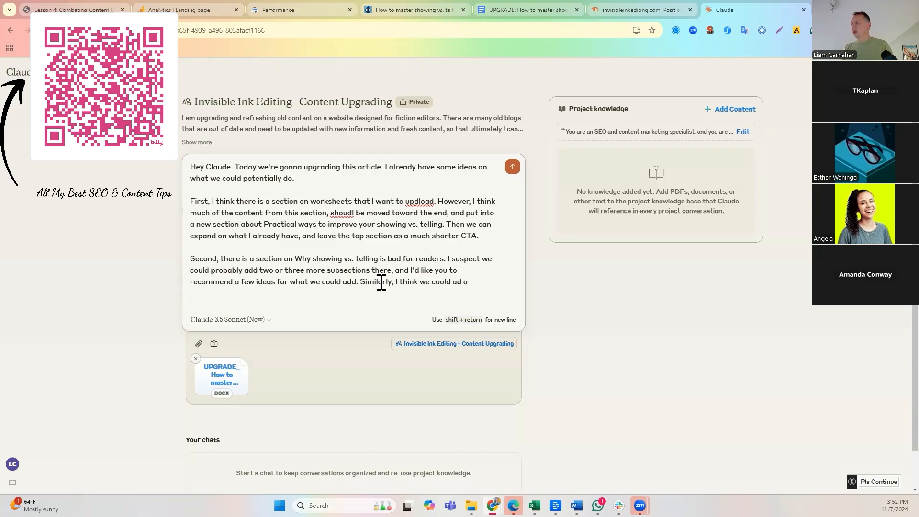
{"action": "type", "text": "t least one more"}
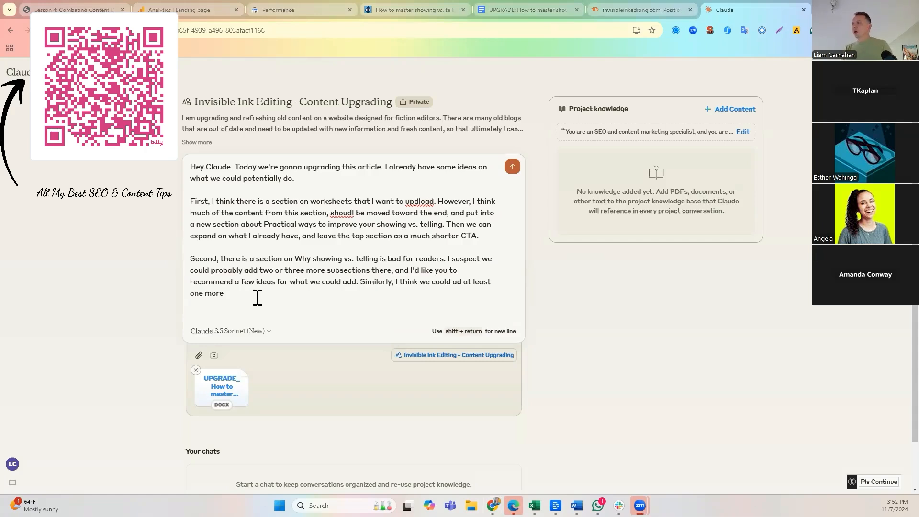
{"action": "type", "text": "section about how to spot showin"}
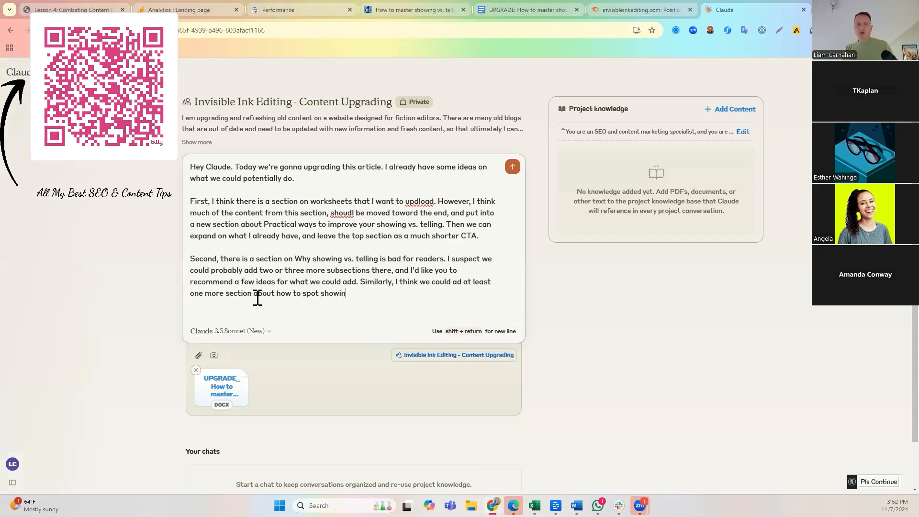
{"action": "type", "text": "g vs. telling."}
{"action": "key", "text": "shift+Return"}
{"action": "key", "text": "shift+Return"}
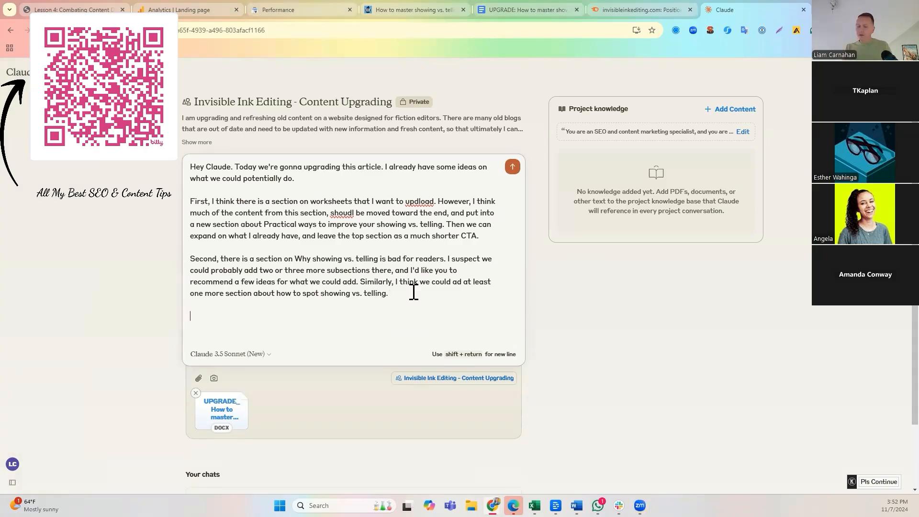
- Finish the Claude message by asking for a few other suggestions to breathe some fresh life into the article, and send it
{"action": "type", "text": "Maybe you can suggest a few other things we might do to breathe se"}
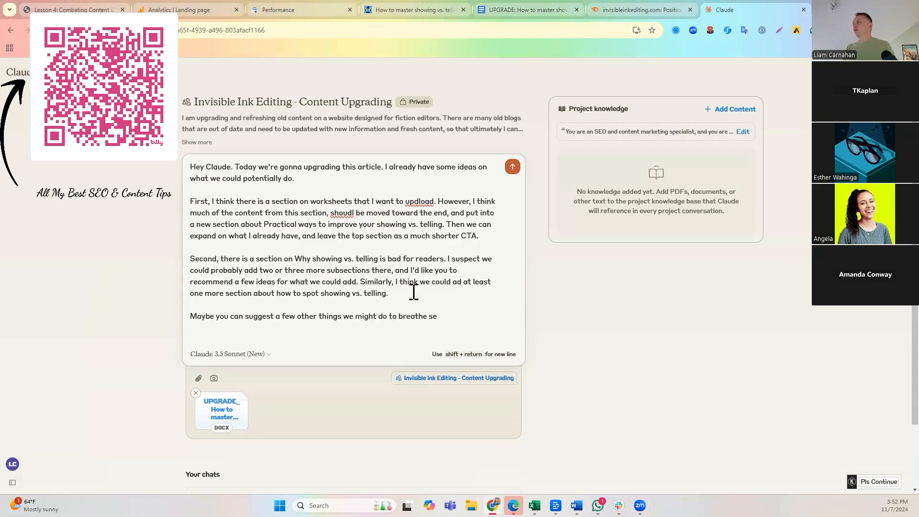
{"action": "key", "text": "BackSpace"}
{"action": "type", "text": "ome fresh life in to this bad boy."}
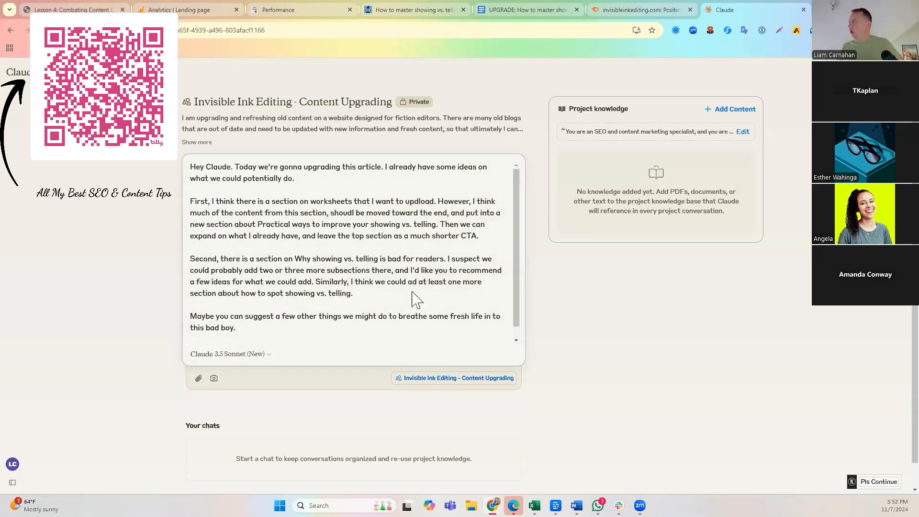
{"action": "key", "text": "Return"}
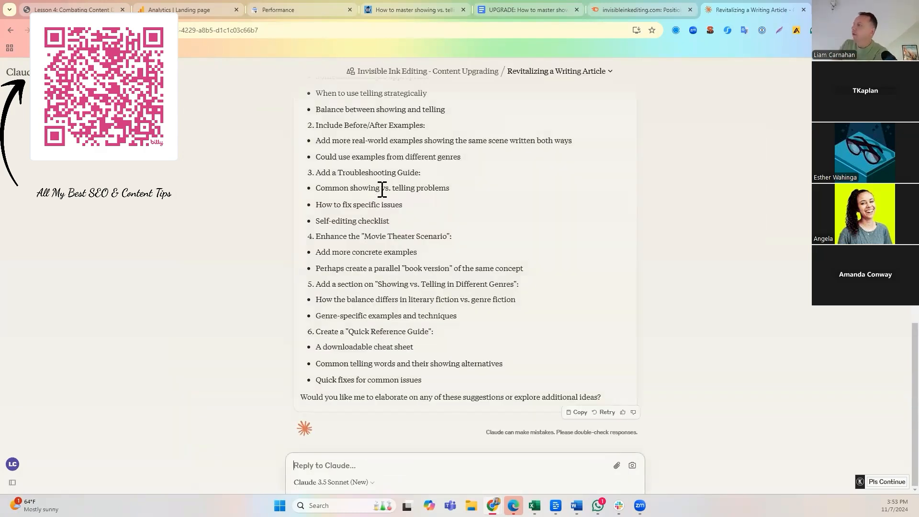
- Read Claude's reply from its beginning, examining each point on restructuring the worksheets section
{"action": "scroll", "coordinate": [381, 283], "scroll_direction": "up", "scroll_amount": 9}
{"action": "scroll", "coordinate": [380, 283], "scroll_direction": "up", "scroll_amount": 2}
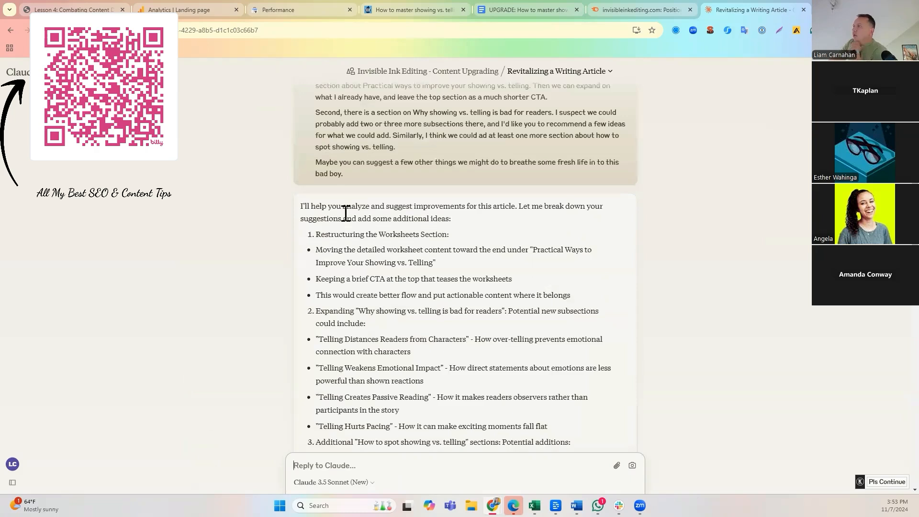
{"action": "scroll", "coordinate": [342, 225], "scroll_direction": "down", "scroll_amount": 2}
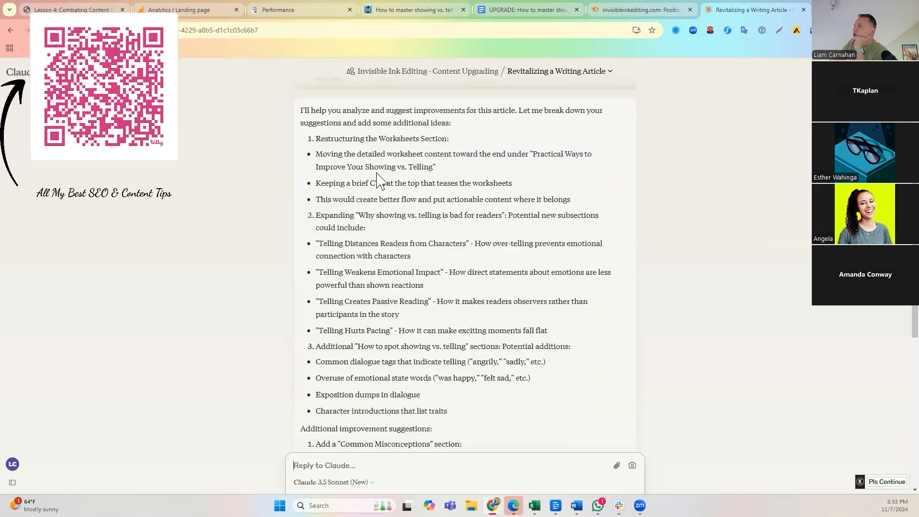
{"action": "left_click_drag", "start_coordinate": [316, 155], "coordinate": [440, 169]}
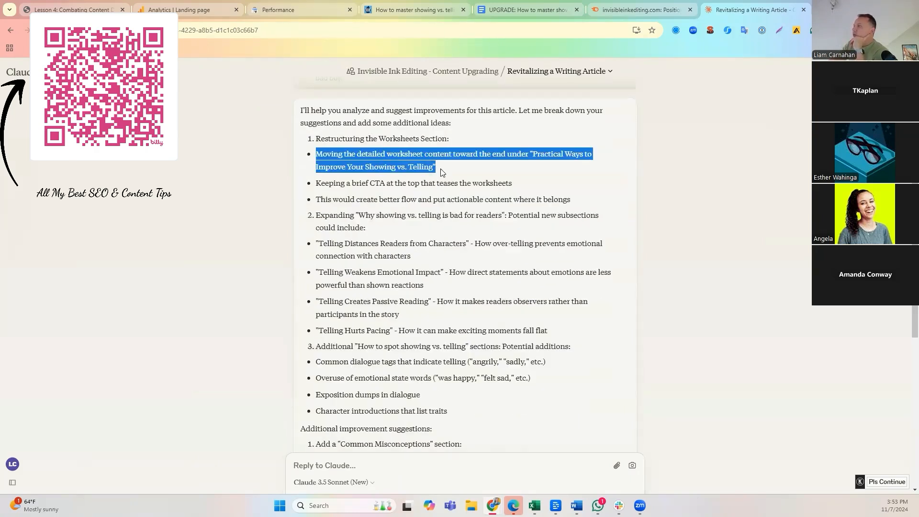
{"action": "left_click", "coordinate": [499, 163]}
{"action": "left_click_drag", "start_coordinate": [362, 183], "coordinate": [534, 195]}
{"action": "left_click", "coordinate": [514, 208]}
{"action": "left_click_drag", "start_coordinate": [355, 199], "coordinate": [572, 202]}
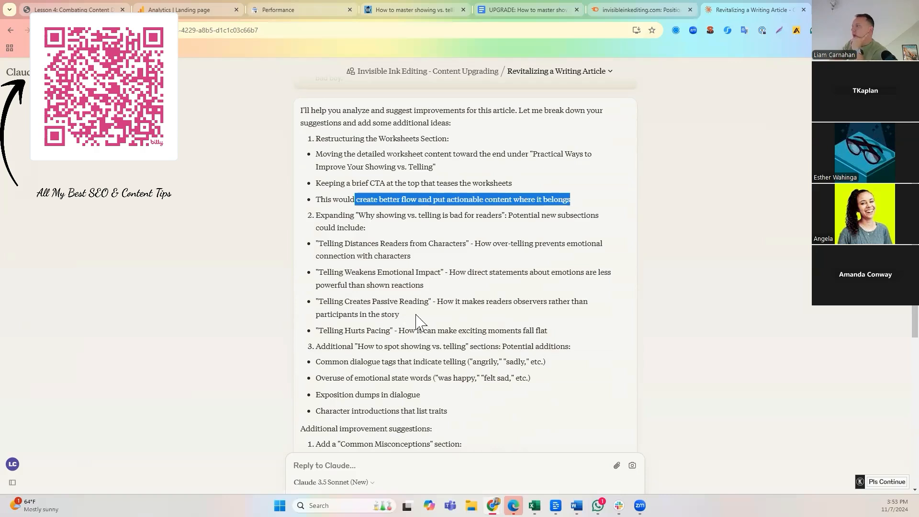
{"action": "left_click", "coordinate": [422, 297]}
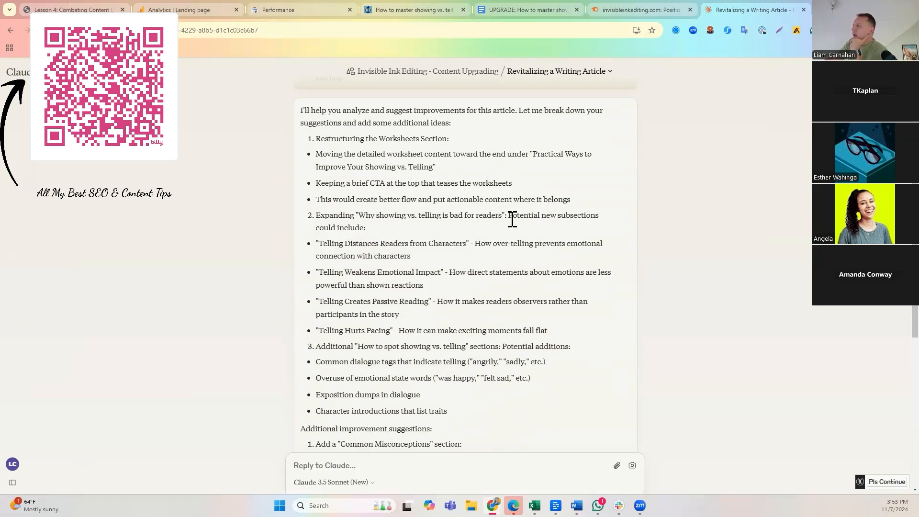
- Review the proposed new subsections for "Why showing vs. telling is bad for readers" in Claude's reply
{"action": "left_click_drag", "start_coordinate": [319, 243], "coordinate": [406, 256]}
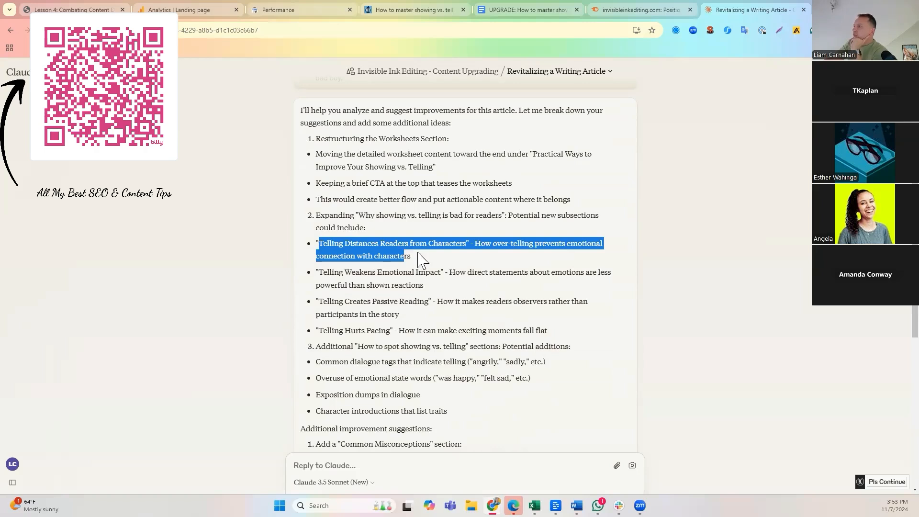
{"action": "left_click", "coordinate": [425, 247]}
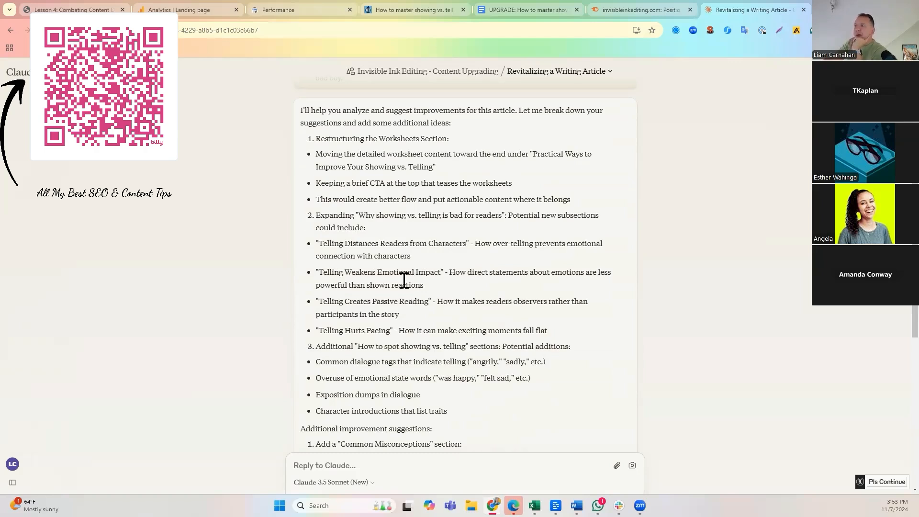
{"action": "left_click_drag", "start_coordinate": [424, 286], "coordinate": [314, 275]}
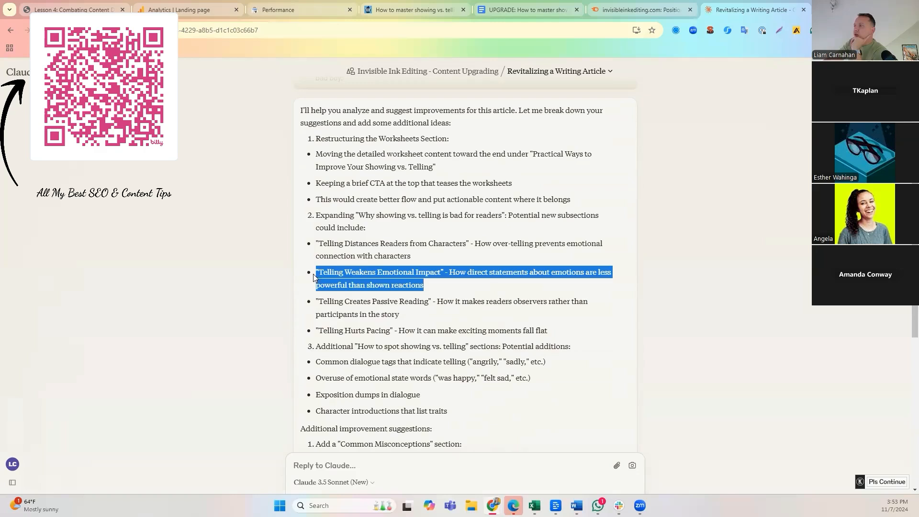
{"action": "left_click", "coordinate": [354, 341]}
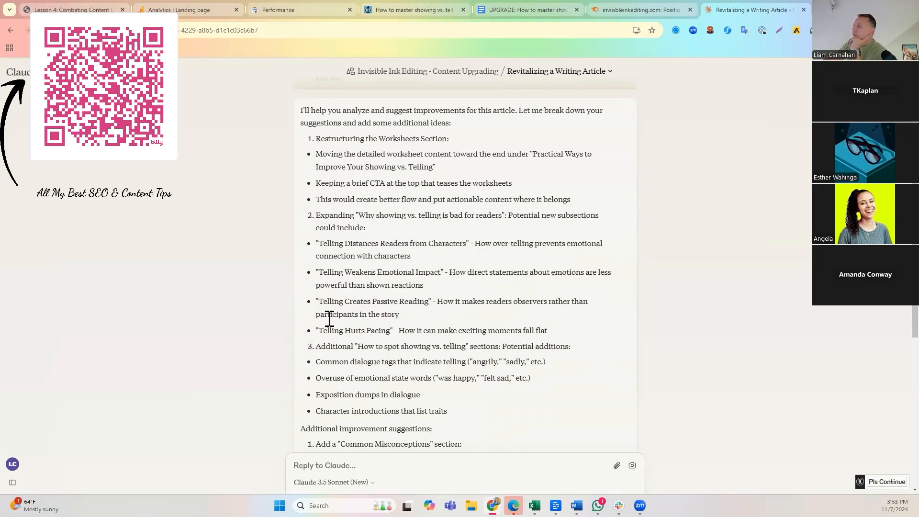
{"action": "scroll", "coordinate": [335, 313], "scroll_direction": "down", "scroll_amount": 2}
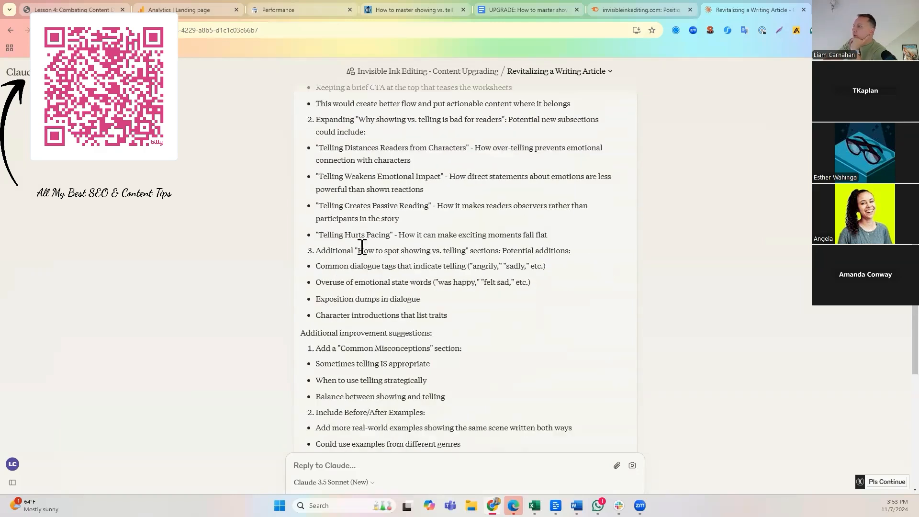
- Check the existing "Telling murders suspense", "Telling puts up a wall" and "Telling is just plain boring" subsections in the Google Docs article, and return to Claude
{"action": "left_click", "coordinate": [503, 9]}
{"action": "scroll", "coordinate": [425, 283], "scroll_direction": "up", "scroll_amount": 15}
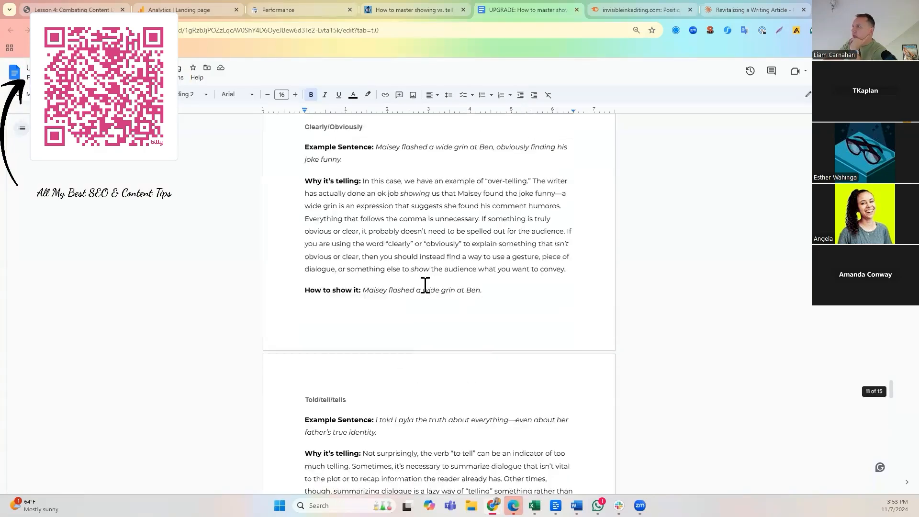
{"action": "scroll", "coordinate": [425, 283], "scroll_direction": "up", "scroll_amount": 15}
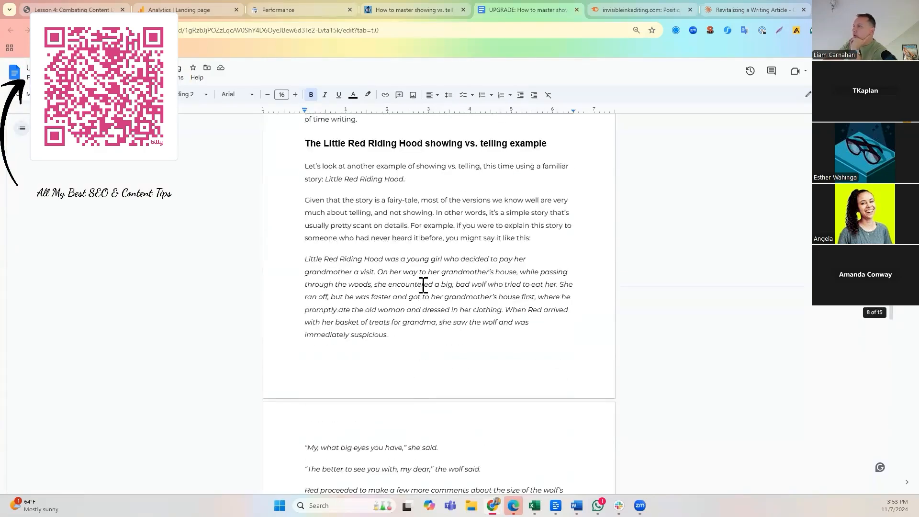
{"action": "scroll", "coordinate": [423, 286], "scroll_direction": "up", "scroll_amount": 2}
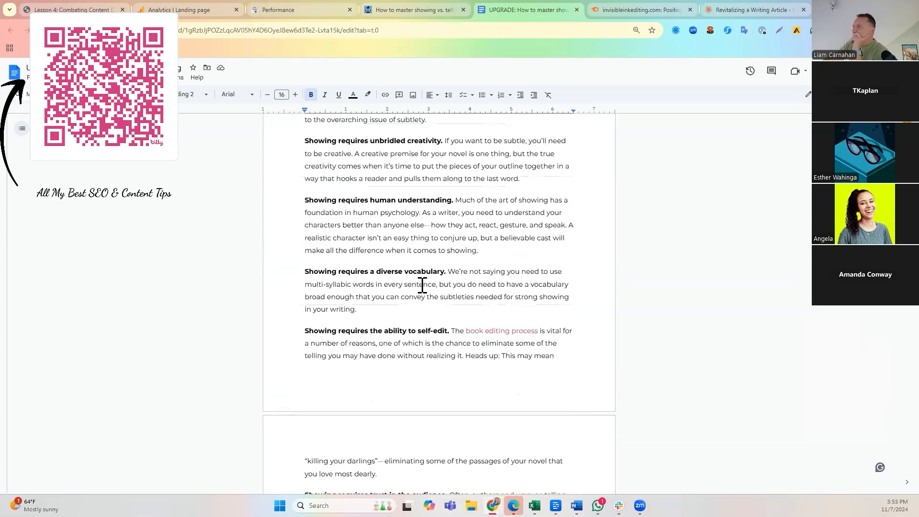
{"action": "scroll", "coordinate": [423, 285], "scroll_direction": "up", "scroll_amount": 15}
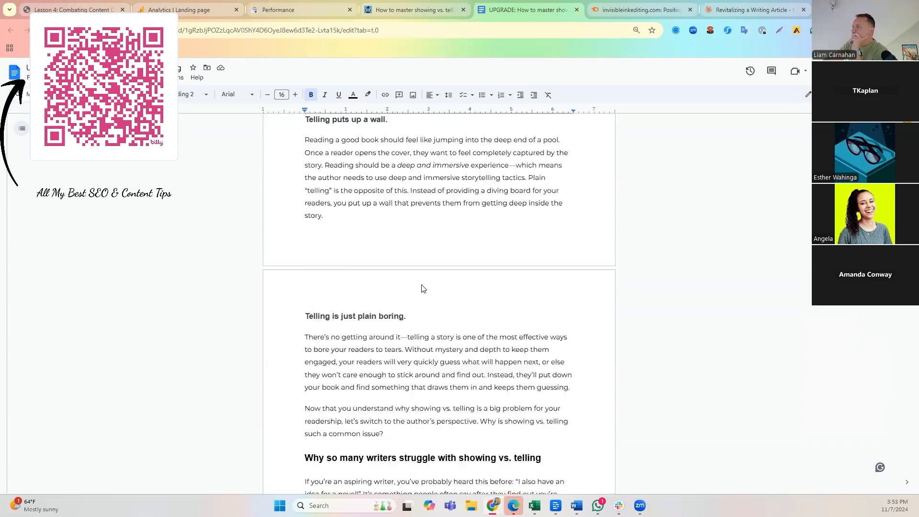
{"action": "scroll", "coordinate": [422, 289], "scroll_direction": "up", "scroll_amount": 2}
{"action": "scroll", "coordinate": [422, 287], "scroll_direction": "up", "scroll_amount": 12}
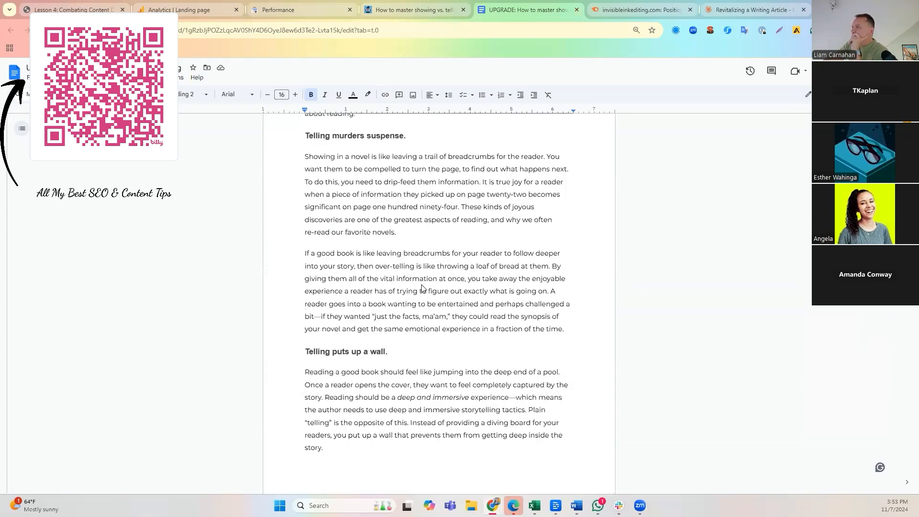
{"action": "scroll", "coordinate": [422, 286], "scroll_direction": "down", "scroll_amount": 6}
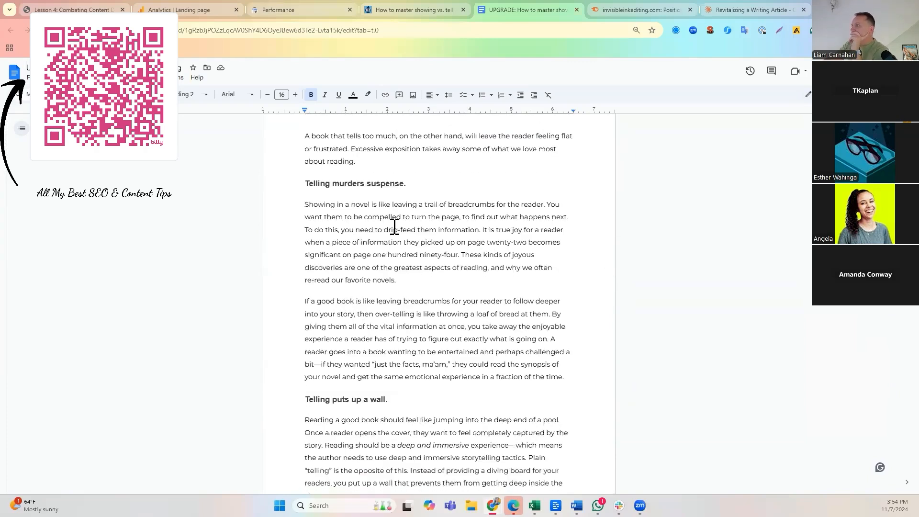
{"action": "left_click", "coordinate": [712, 6]}
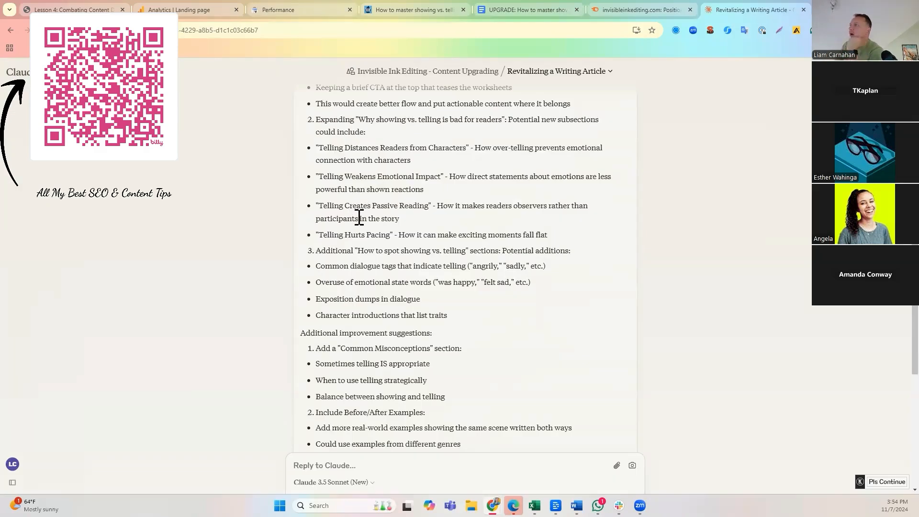
- Review Claude's article upgrade suggestions, from the new showing vs. telling subsections through the additional improvement ideas
{"action": "scroll", "coordinate": [354, 258], "scroll_direction": "down", "scroll_amount": 1}
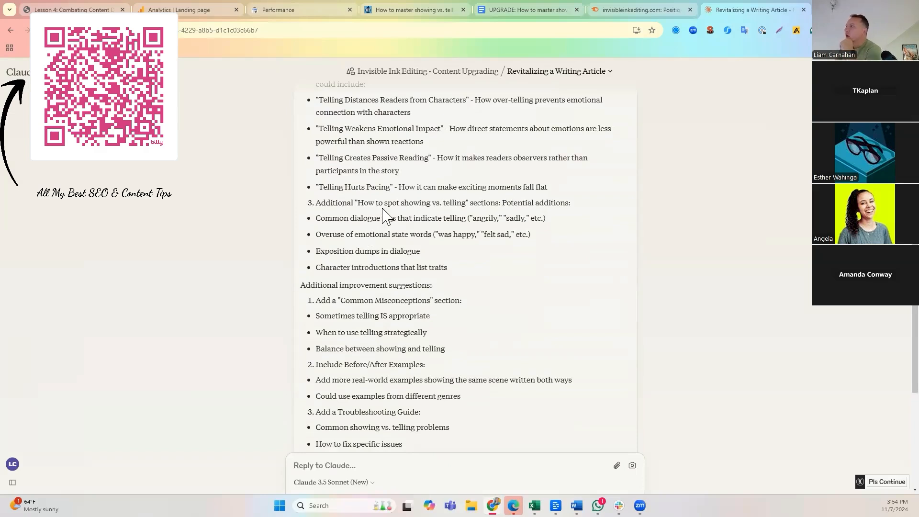
{"action": "left_click_drag", "start_coordinate": [364, 218], "coordinate": [445, 218]}
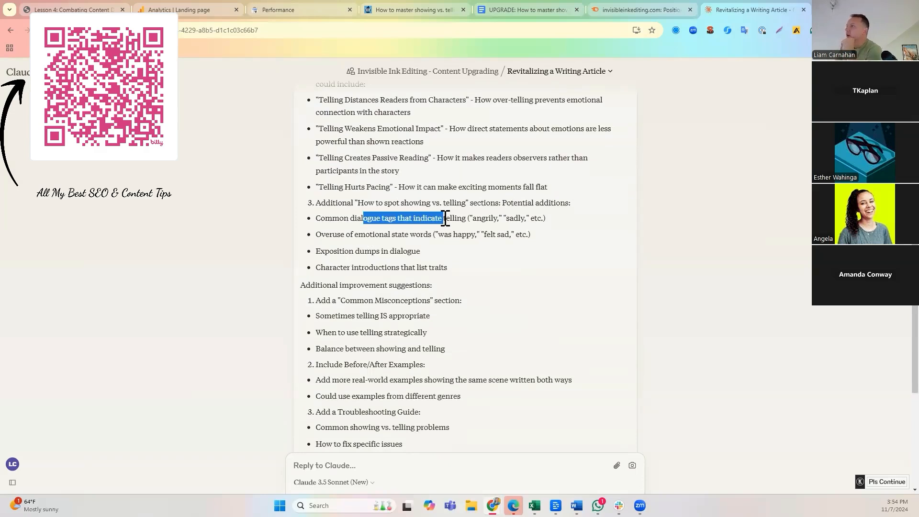
{"action": "left_click_drag", "start_coordinate": [338, 234], "coordinate": [417, 233]}
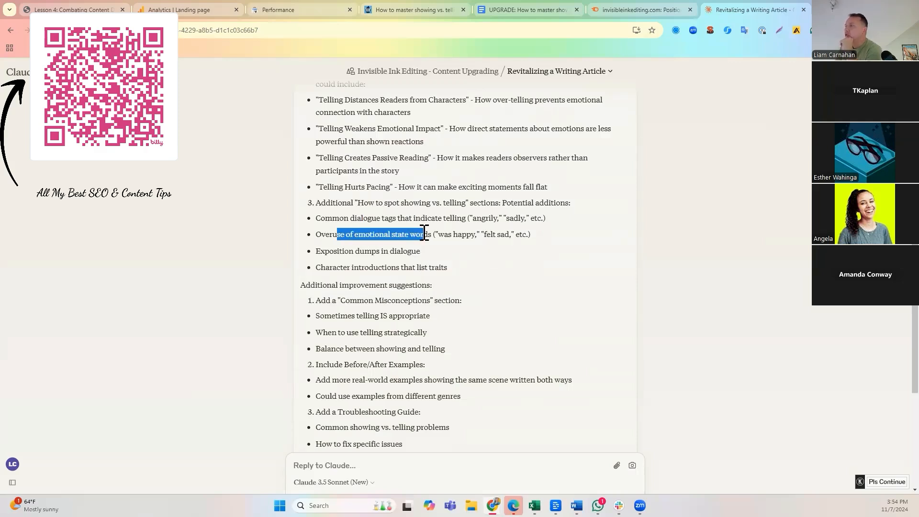
{"action": "left_click_drag", "start_coordinate": [317, 251], "coordinate": [449, 255]}
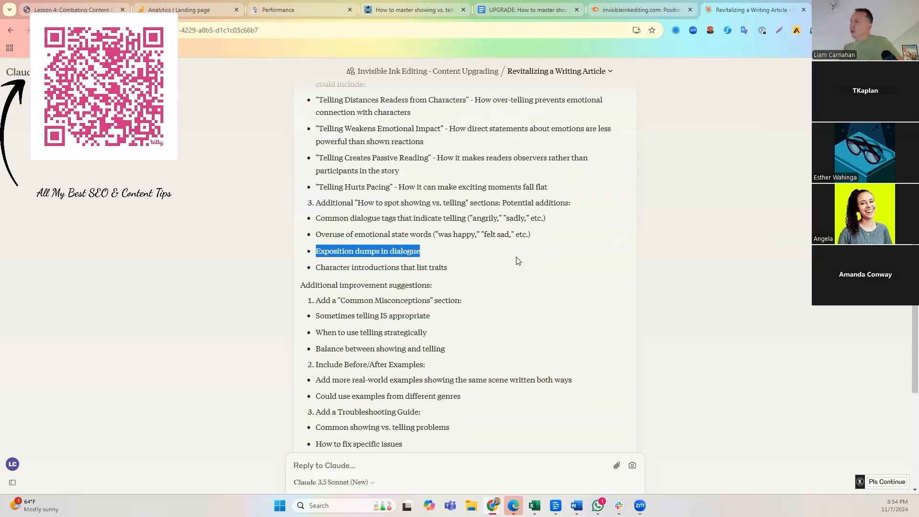
{"action": "scroll", "coordinate": [517, 262], "scroll_direction": "down", "scroll_amount": 2}
{"action": "left_click_drag", "start_coordinate": [326, 204], "coordinate": [450, 218]}
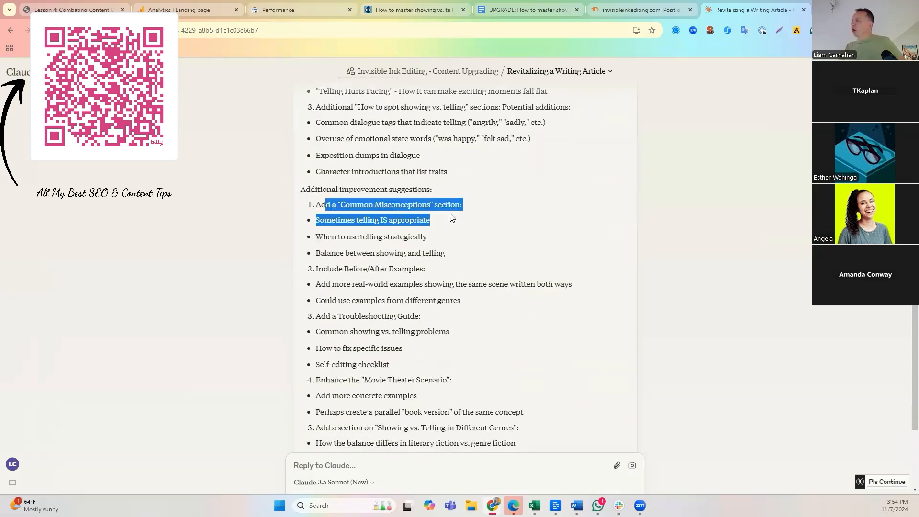
{"action": "left_click", "coordinate": [450, 219]}
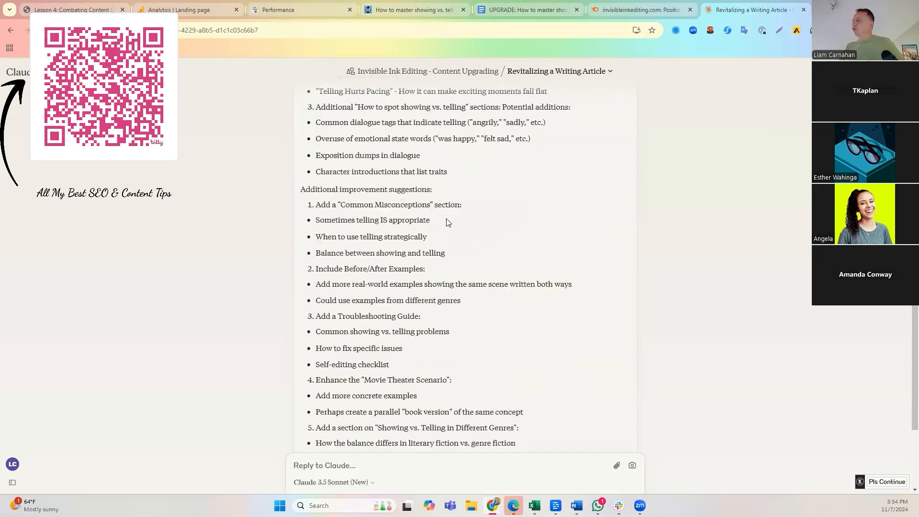
{"action": "scroll", "coordinate": [447, 221], "scroll_direction": "down", "scroll_amount": 1}
{"action": "left_click_drag", "start_coordinate": [325, 172], "coordinate": [451, 207]}
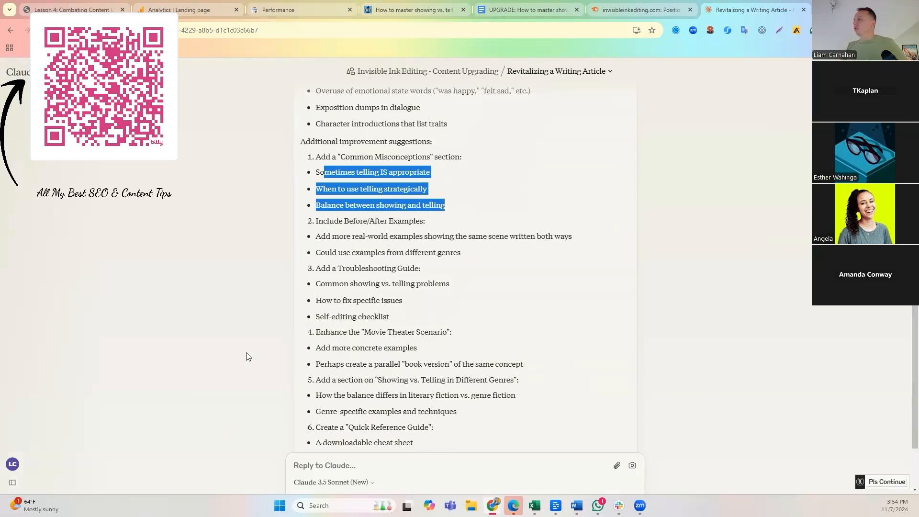
{"action": "scroll", "coordinate": [388, 153], "scroll_direction": "down", "scroll_amount": 2}
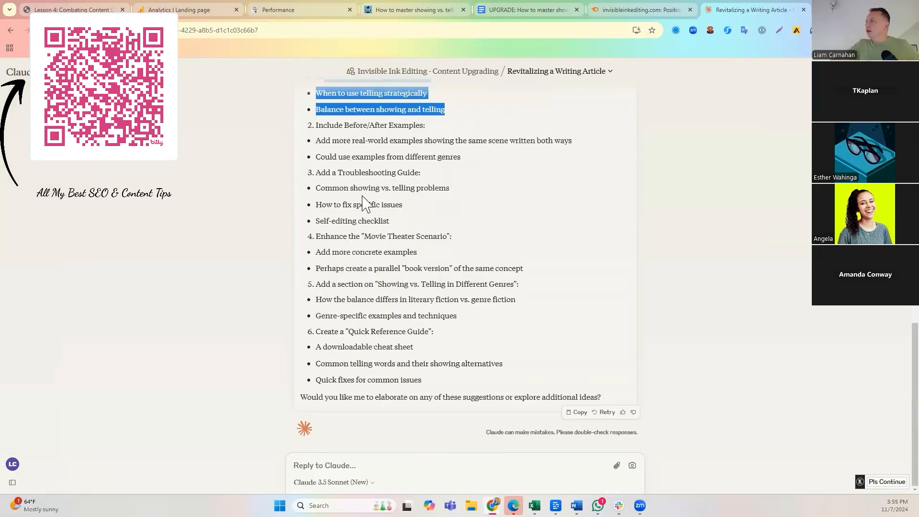
{"action": "left_click_drag", "start_coordinate": [321, 239], "coordinate": [463, 285]}
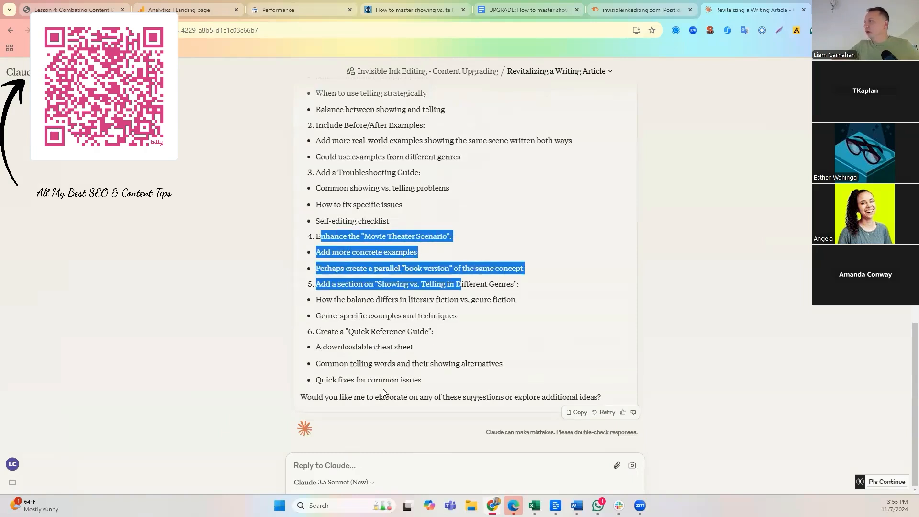
{"action": "left_click", "coordinate": [380, 284]}
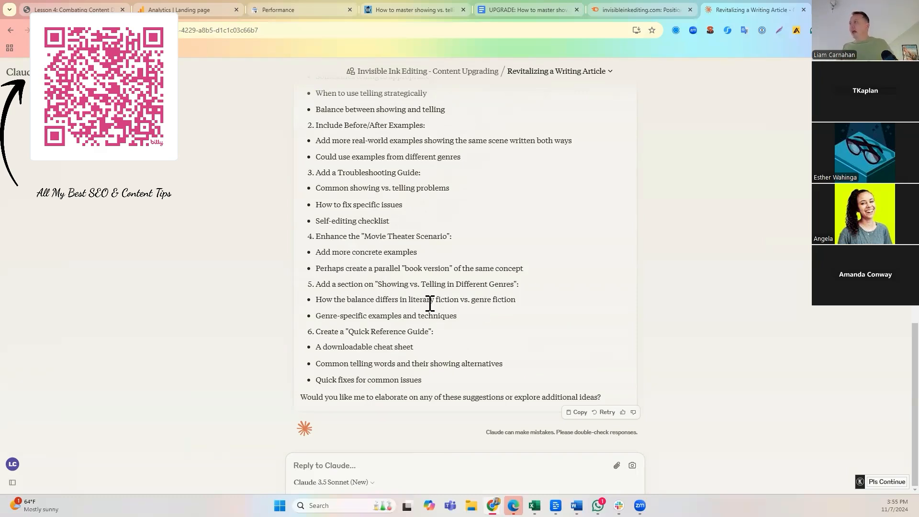
{"action": "scroll", "coordinate": [426, 312], "scroll_direction": "up", "scroll_amount": 15}
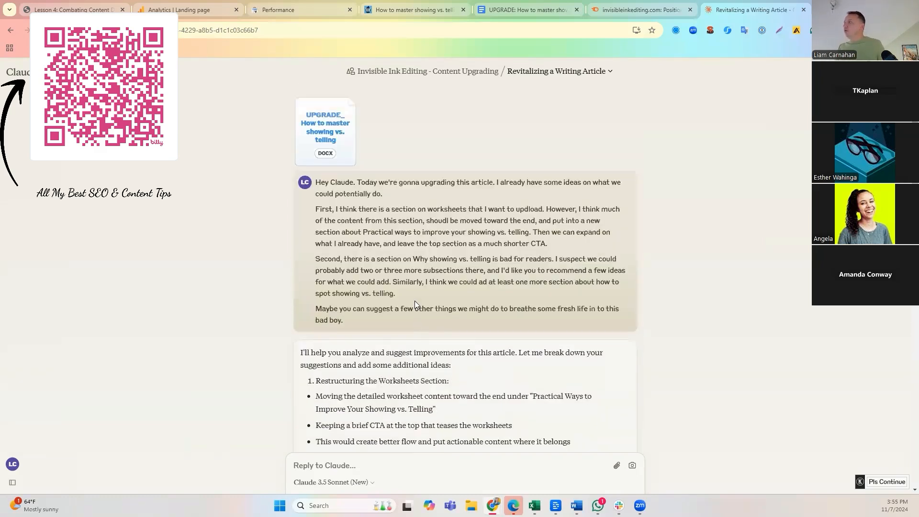
- Switch to the article's Google Docs draft and copy the address in the Relevant URLs cell of the metadata table
{"action": "left_click", "coordinate": [487, 10]}
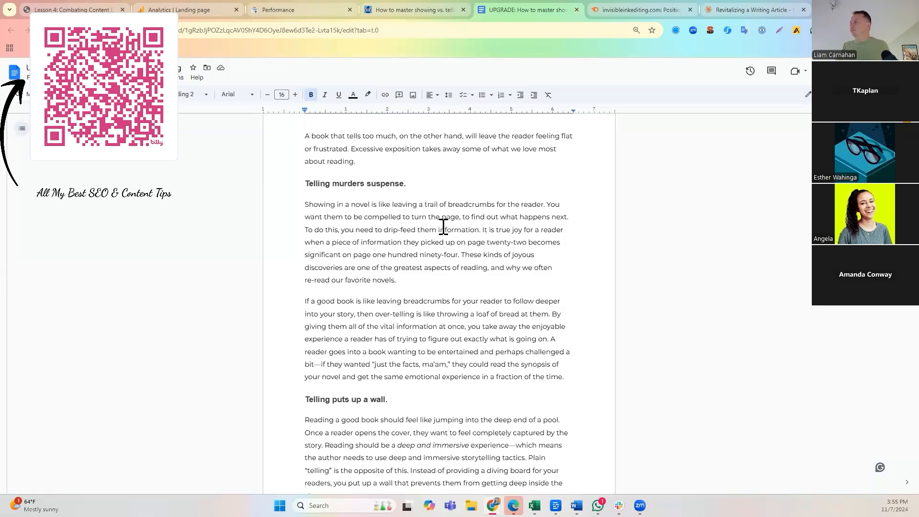
{"action": "scroll", "coordinate": [441, 229], "scroll_direction": "up", "scroll_amount": 15}
{"action": "scroll", "coordinate": [443, 228], "scroll_direction": "up", "scroll_amount": 4}
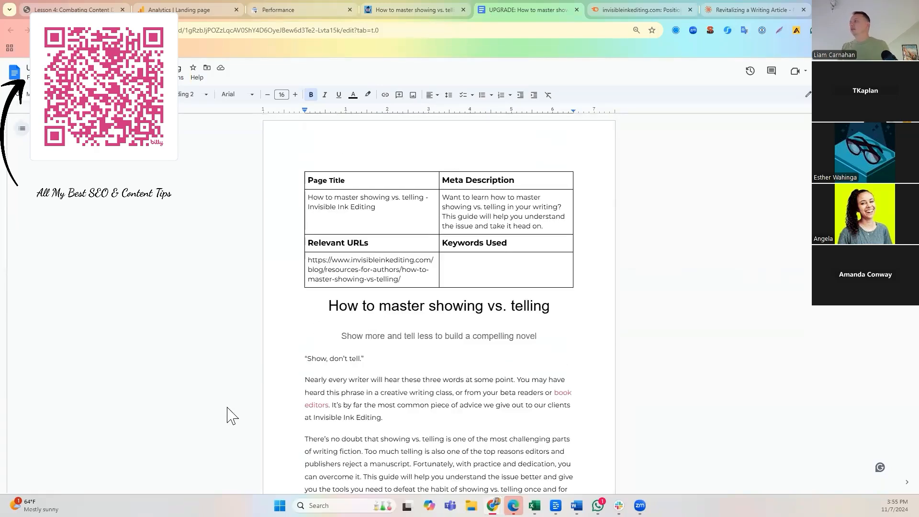
{"action": "left_click", "coordinate": [406, 280]}
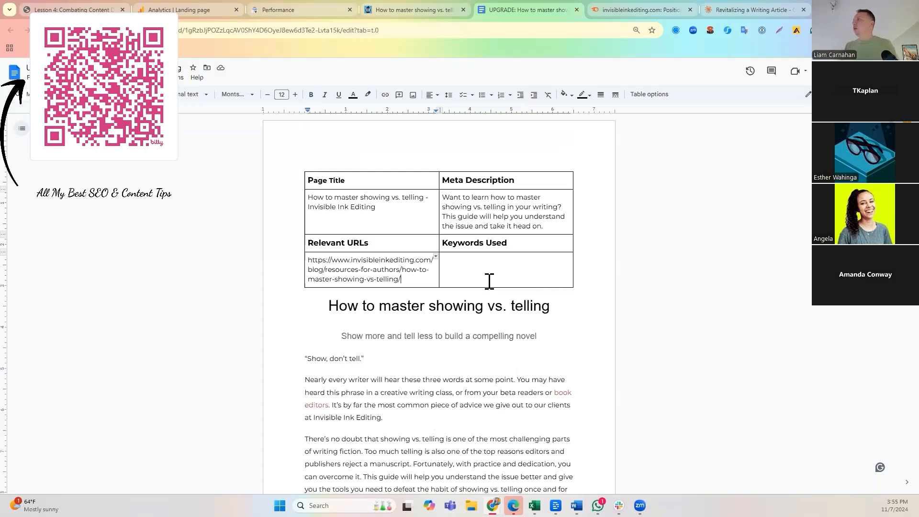
{"action": "left_click_drag", "start_coordinate": [404, 280], "coordinate": [304, 260]}
{"action": "key", "text": "ctrl+c"}
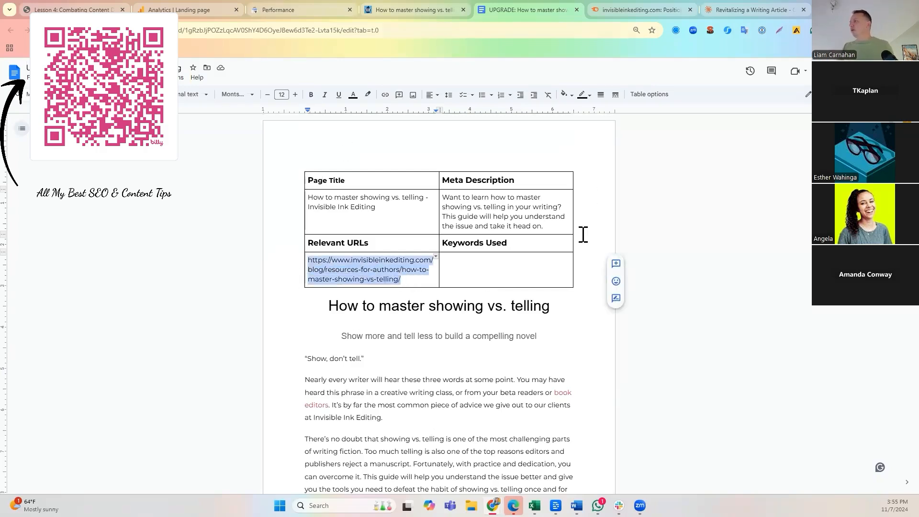
- Switch to Semrush and run Organic Research on the copied how-to-master-showing-vs-telling article URL instead of the root domain
{"action": "left_click", "coordinate": [626, 6]}
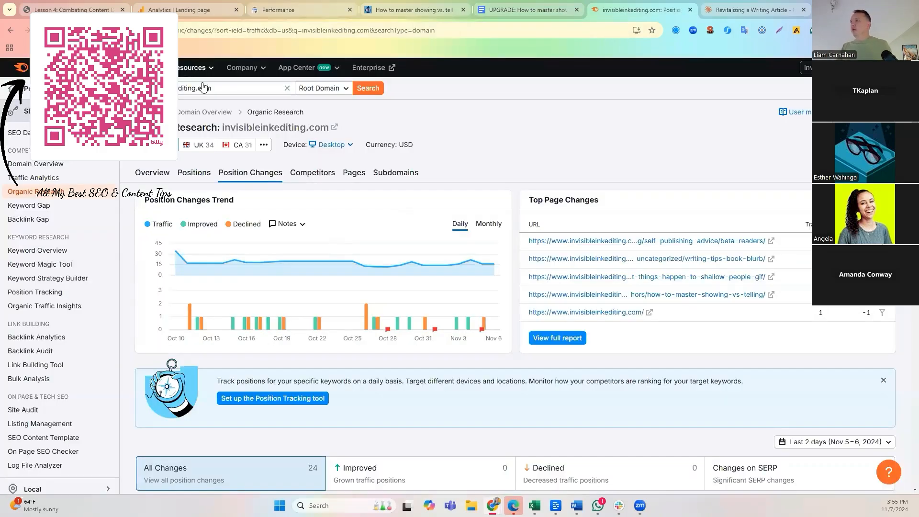
{"action": "triple_click", "coordinate": [201, 87]}
{"action": "key", "text": "ctrl+v"}
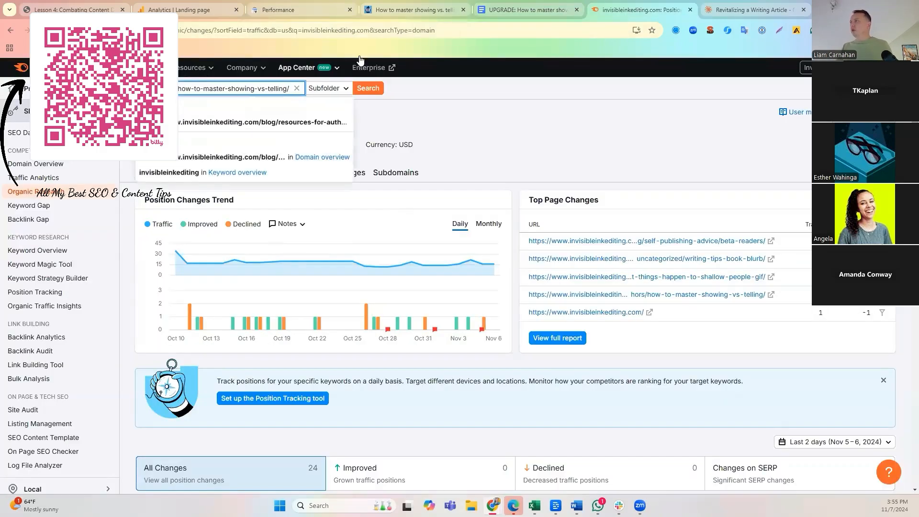
{"action": "key", "text": "Return"}
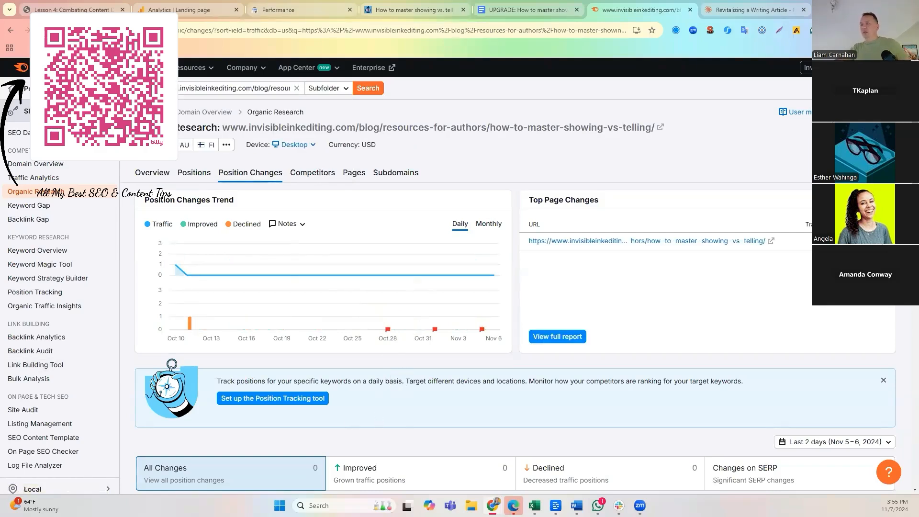
- Change the Organic Research scope for the article to Exact URL and check its position changes
{"action": "left_click", "coordinate": [246, 88]}
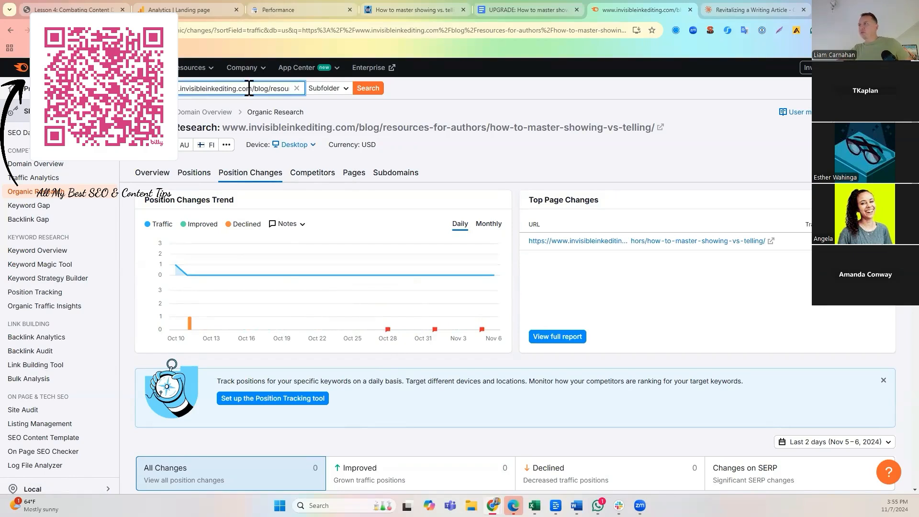
{"action": "left_click", "coordinate": [328, 89]}
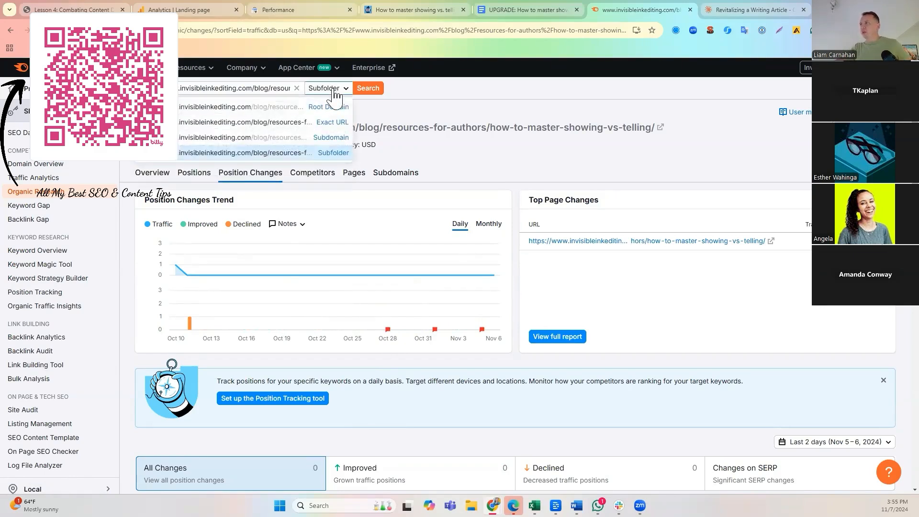
{"action": "left_click", "coordinate": [277, 123]}
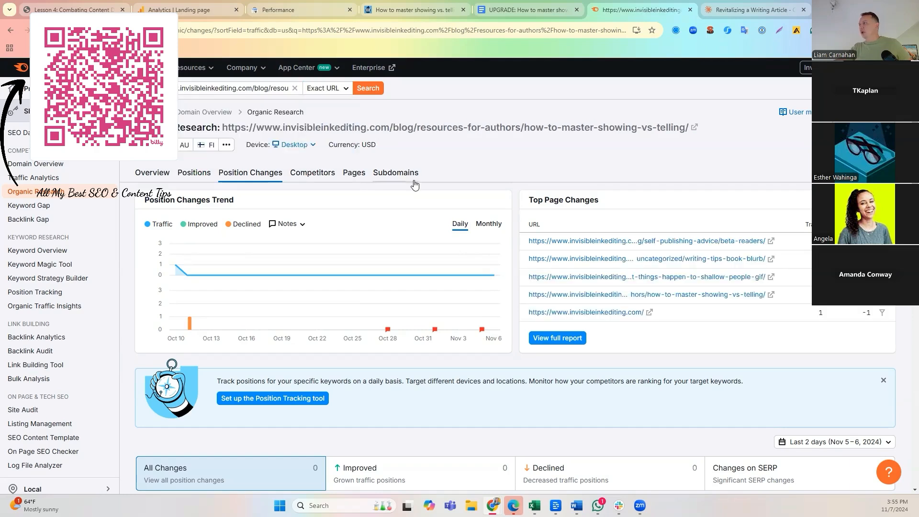
{"action": "scroll", "coordinate": [407, 201], "scroll_direction": "down", "scroll_amount": 3}
{"action": "scroll", "coordinate": [401, 242], "scroll_direction": "up", "scroll_amount": 3}
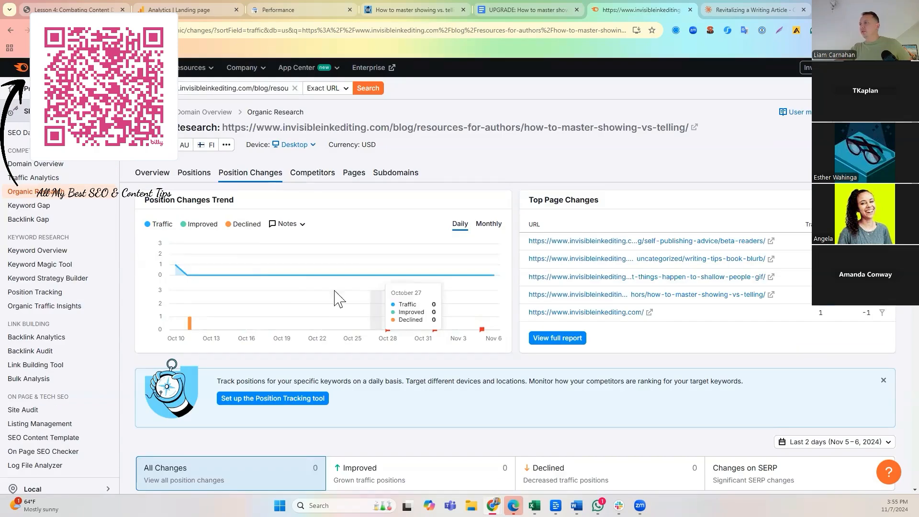
- Open the full list of keywords the article ranks for from its overview and sort it by search volume
{"action": "left_click", "coordinate": [166, 175]}
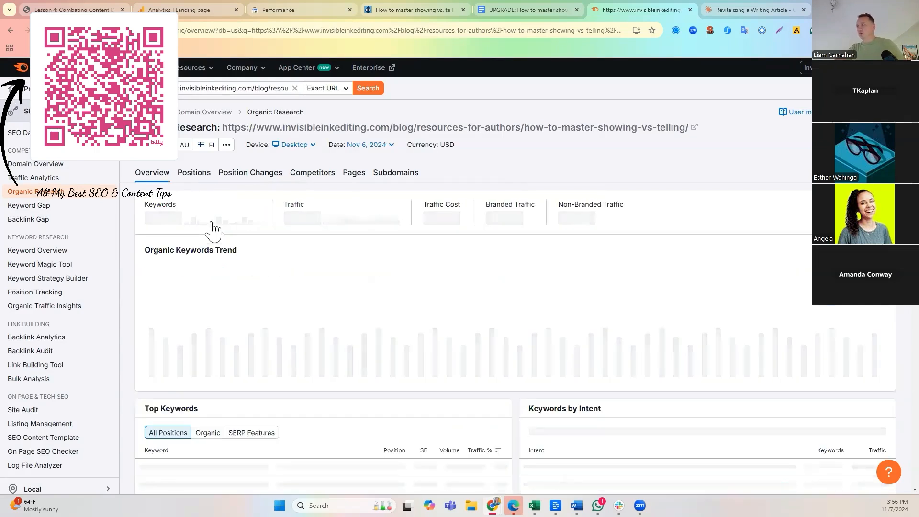
{"action": "scroll", "coordinate": [214, 231], "scroll_direction": "down", "scroll_amount": 5}
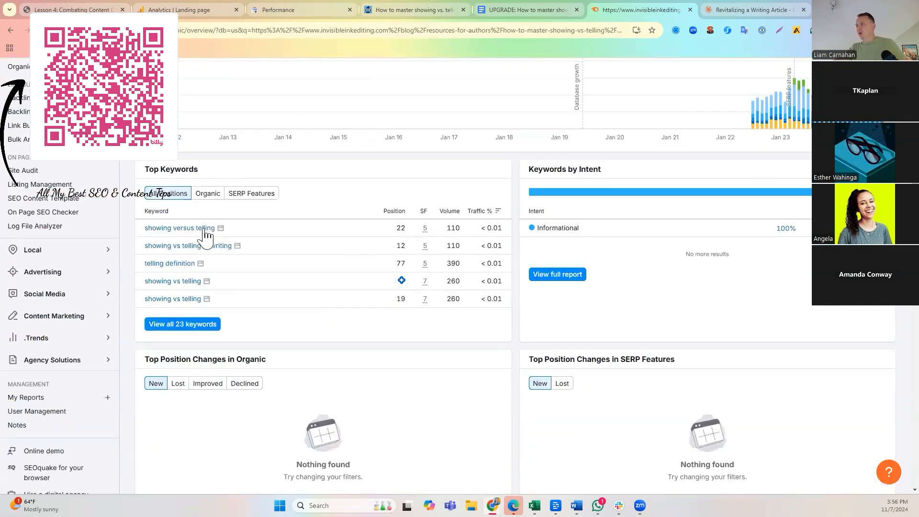
{"action": "left_click", "coordinate": [182, 324]}
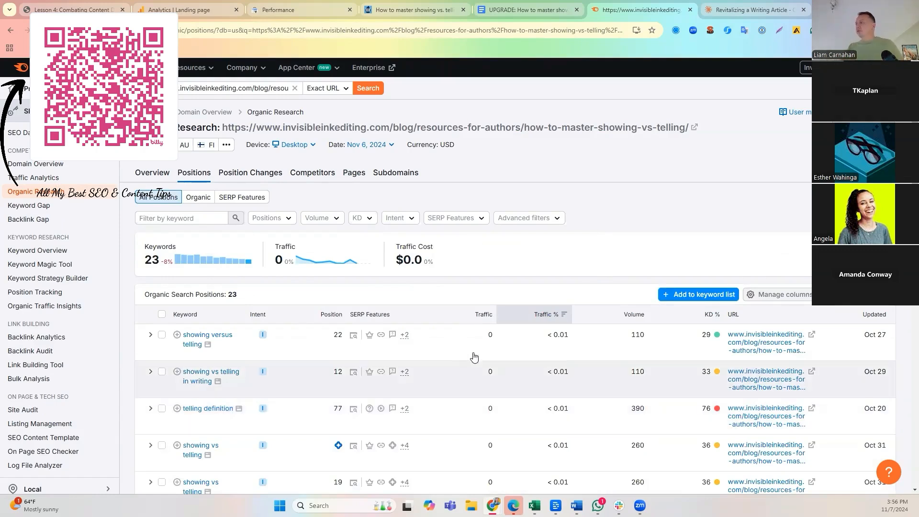
{"action": "left_click", "coordinate": [636, 313]}
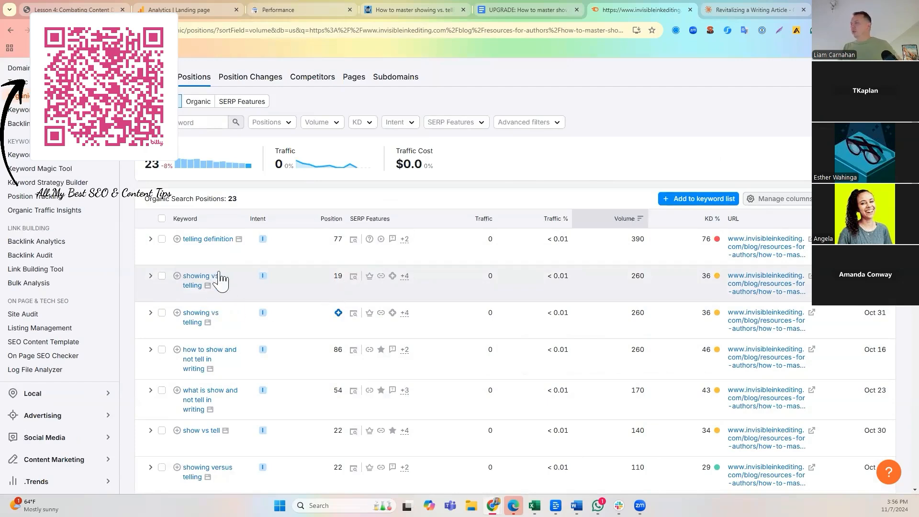
- Switch to the Google Docs draft and enter "Showing vs. telling" in bold in the Keywords Used cell
{"action": "left_click", "coordinate": [522, 9]}
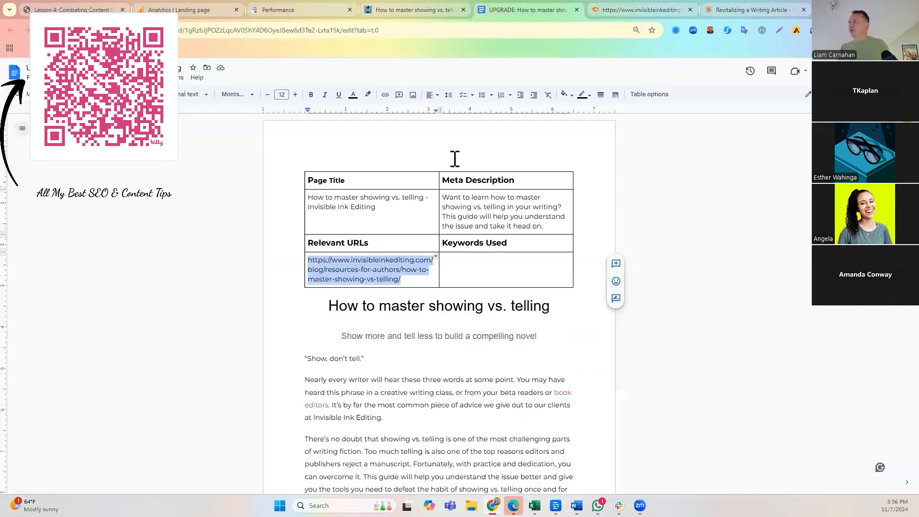
{"action": "left_click", "coordinate": [511, 276]}
{"action": "key", "text": "ctrl+b"}
{"action": "type", "text": "Showing vs. telling"}
{"action": "key", "text": "ctrl+b"}
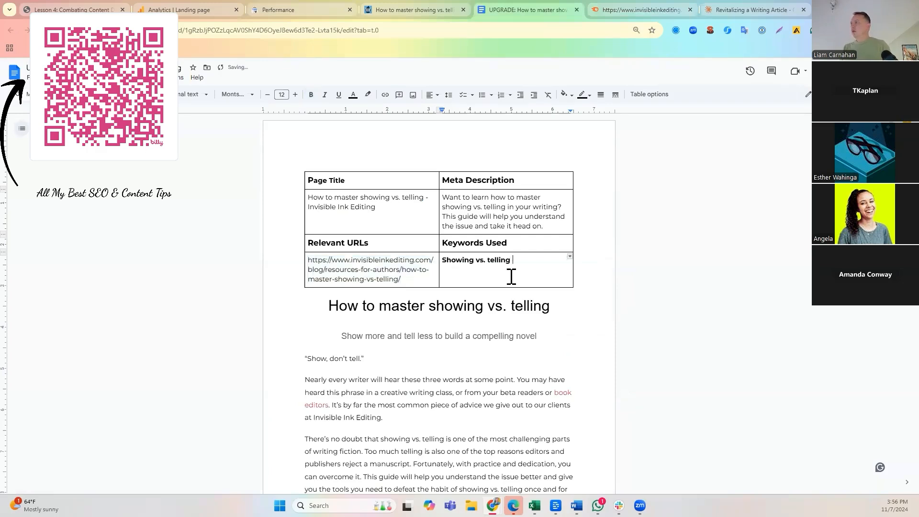
- Consult the Semrush keyword list, then add "How to show and not tell in writing" in regular text under the draft's bold keyword
{"action": "key", "text": "ctrl+Tab"}
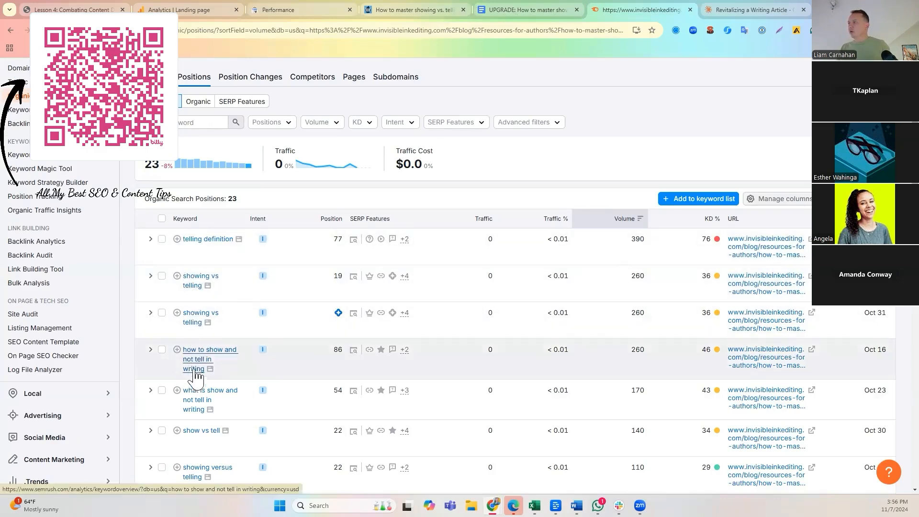
{"action": "left_click", "coordinate": [512, 8]}
{"action": "type", "text": "How"}
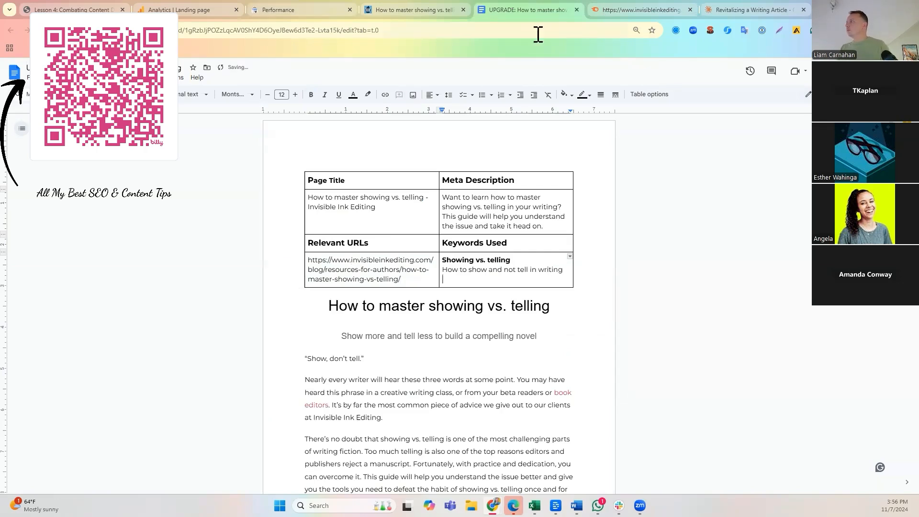
- Check further down the Semrush keyword list and add "Show vs. tellin" as the third entry in the draft's Keywords Used cell
{"action": "left_click", "coordinate": [608, 14]}
{"action": "scroll", "coordinate": [286, 307], "scroll_direction": "down", "scroll_amount": 2}
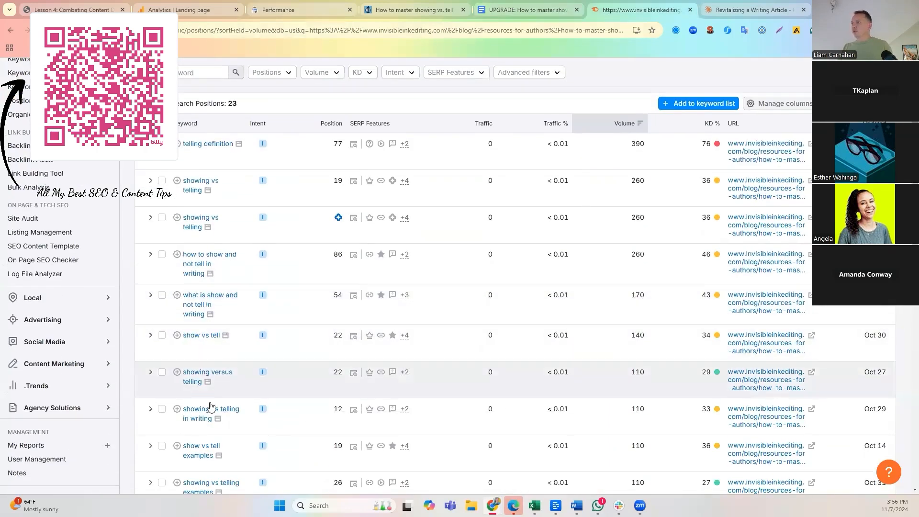
{"action": "left_click", "coordinate": [538, 9]}
{"action": "key", "text": "Return"}
{"action": "type", "text": "Sho"}
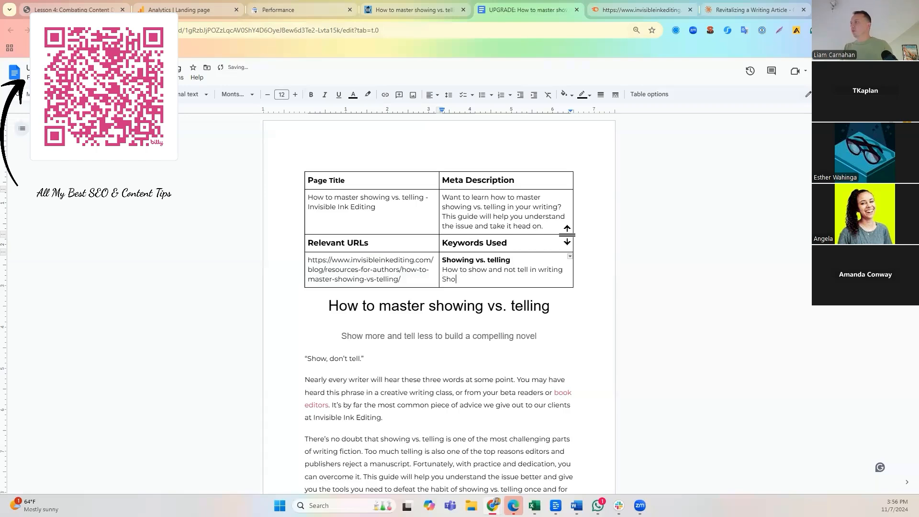
{"action": "type", "text": "w vs. tellin"}
{"action": "key", "text": "Return"}
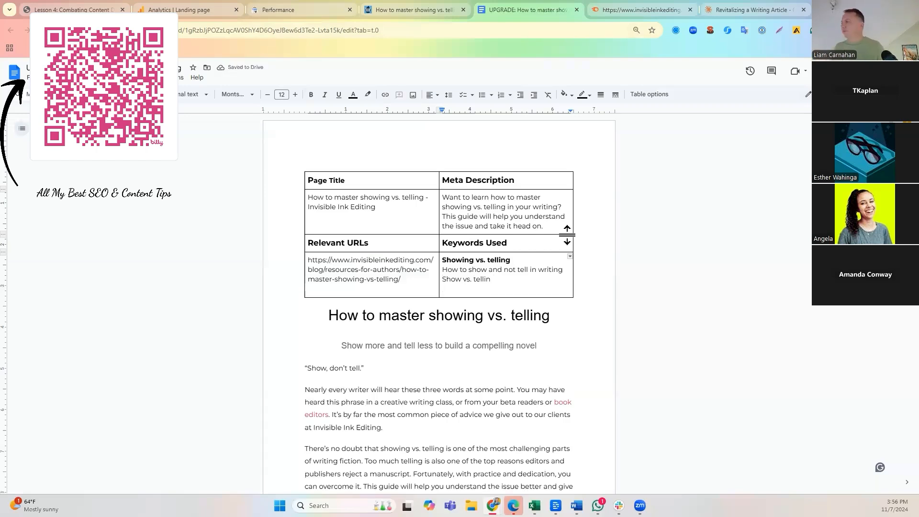
- Switch to Semrush and look up the keyword "showing vs. telling" in place of the article URL
{"action": "left_click", "coordinate": [639, 10]}
{"action": "scroll", "coordinate": [307, 394], "scroll_direction": "up", "scroll_amount": 4}
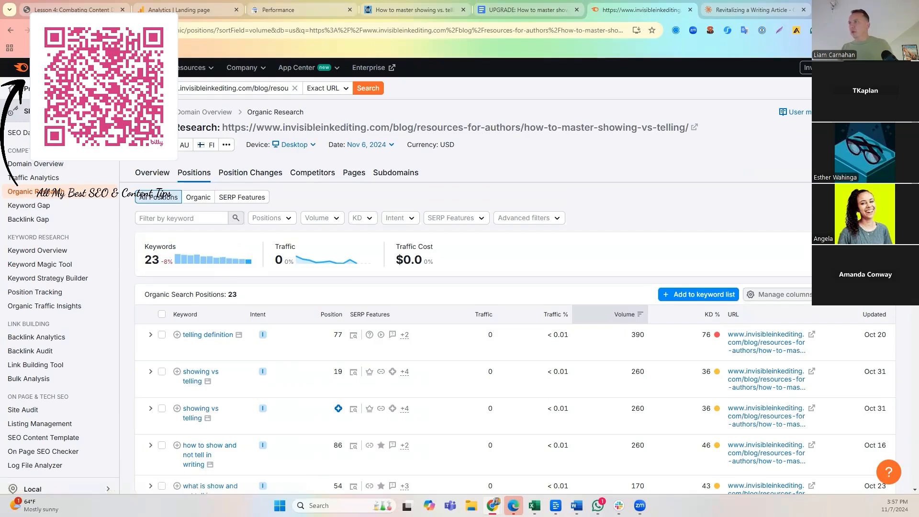
{"action": "triple_click", "coordinate": [240, 88]}
{"action": "key", "text": "BackSpace"}
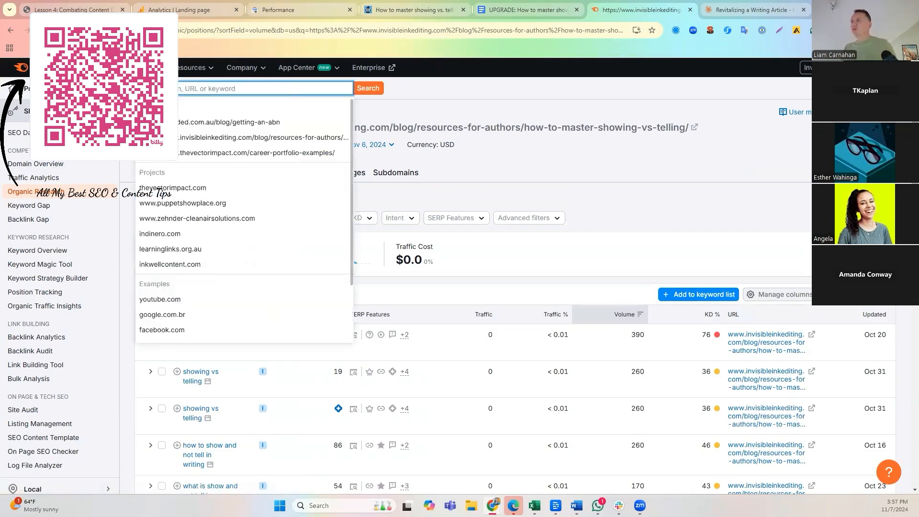
{"action": "type", "text": "show"}
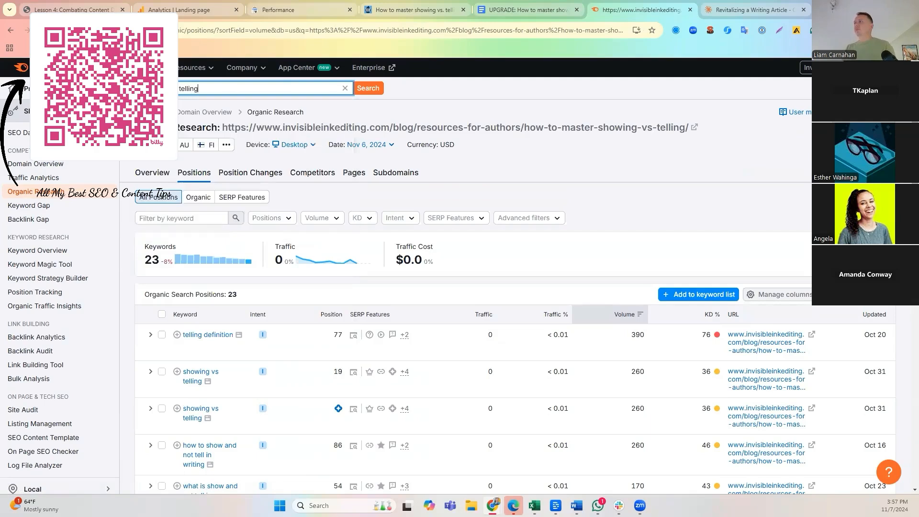
{"action": "type", "text": "ing vs. telling"}
{"action": "left_click", "coordinate": [364, 91]}
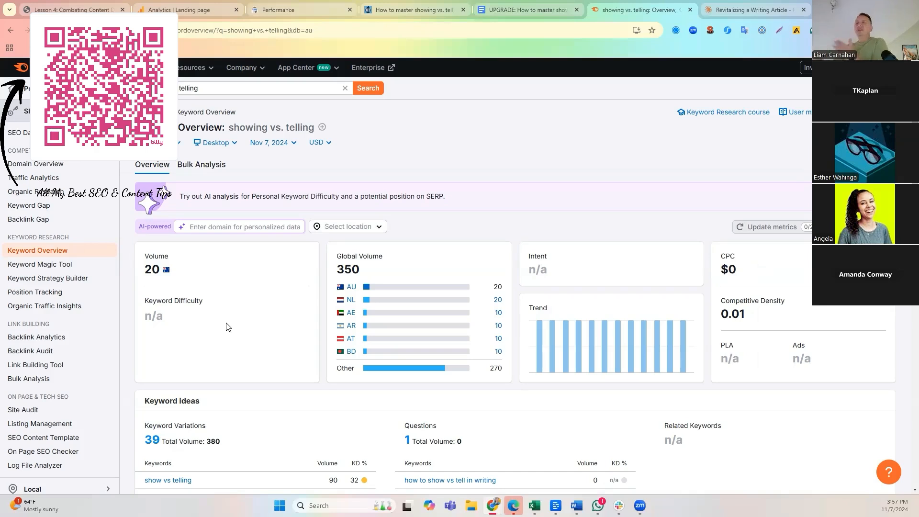
- Open the overview of the keyword variation "showing vs telling" for the US and examine its SERP Analysis
{"action": "scroll", "coordinate": [302, 365], "scroll_direction": "down", "scroll_amount": 5}
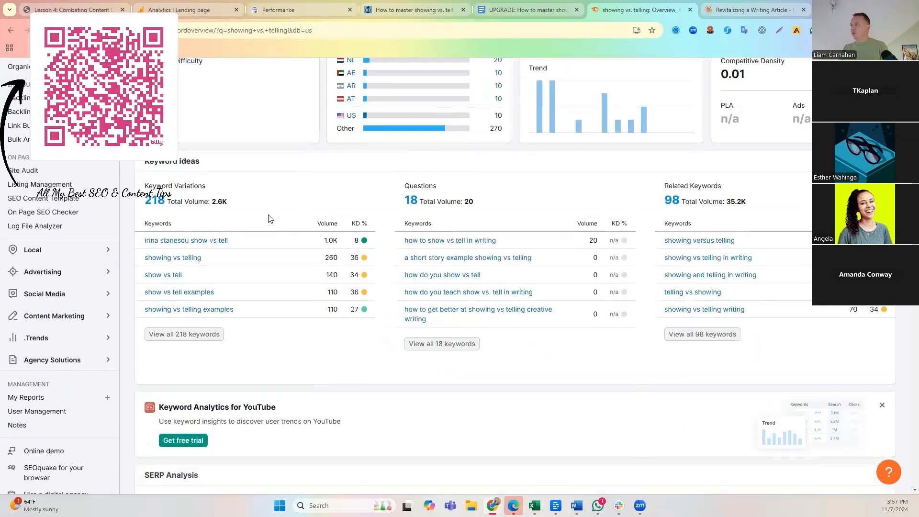
{"action": "left_click", "coordinate": [188, 259]}
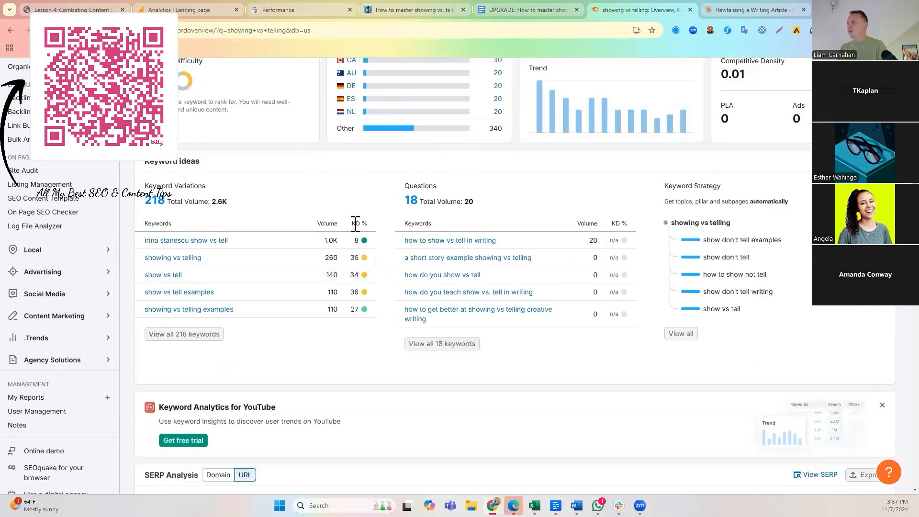
{"action": "scroll", "coordinate": [286, 314], "scroll_direction": "down", "scroll_amount": 4}
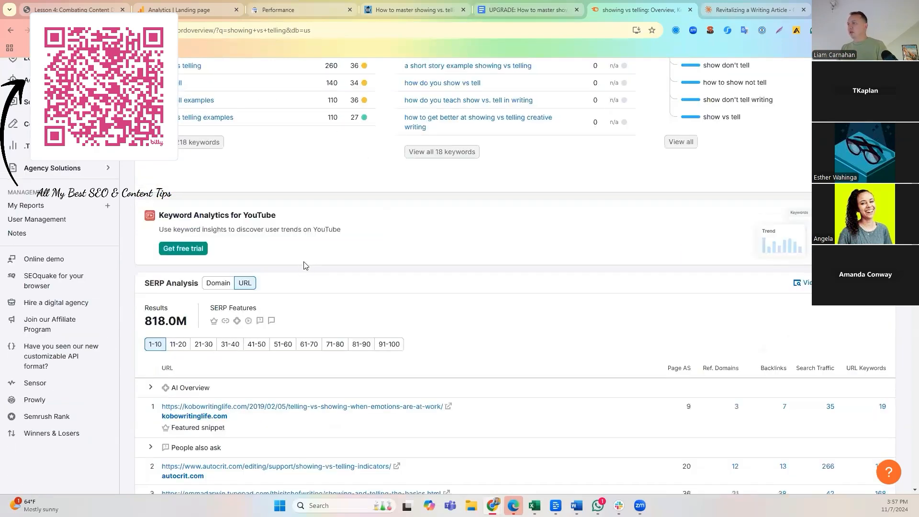
{"action": "scroll", "coordinate": [305, 268], "scroll_direction": "down", "scroll_amount": 6}
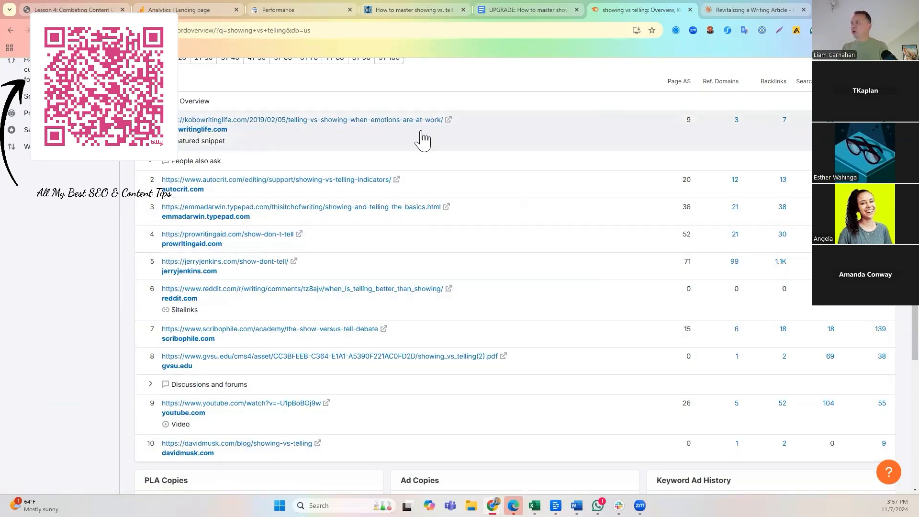
- Open the three top-ranking URLs in separate tabs and bring up the full list of keyword variations in Semrush
{"action": "left_click", "coordinate": [448, 120]}
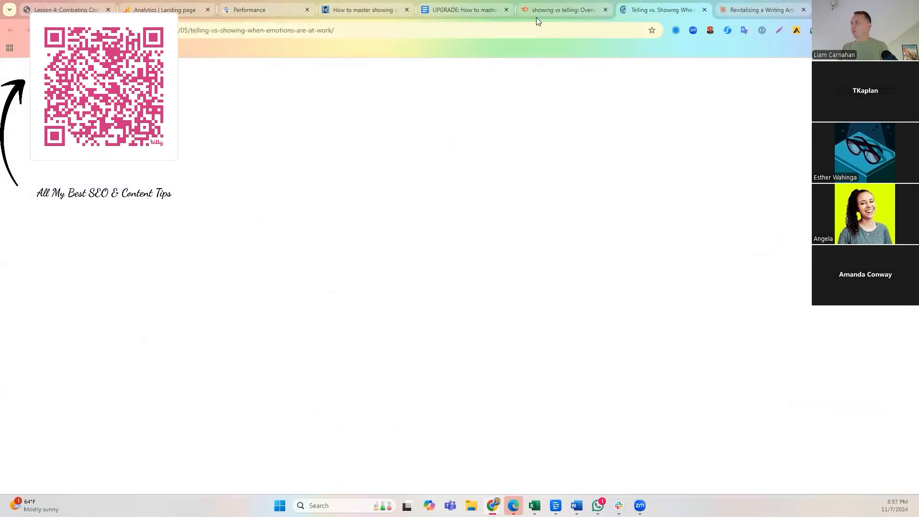
{"action": "left_click", "coordinate": [537, 13]}
{"action": "left_click", "coordinate": [391, 179]}
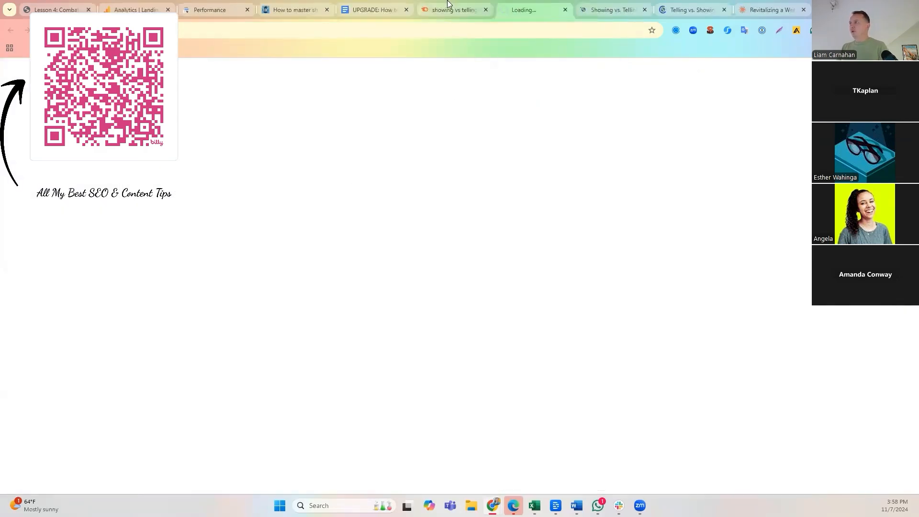
{"action": "left_click", "coordinate": [437, 4]}
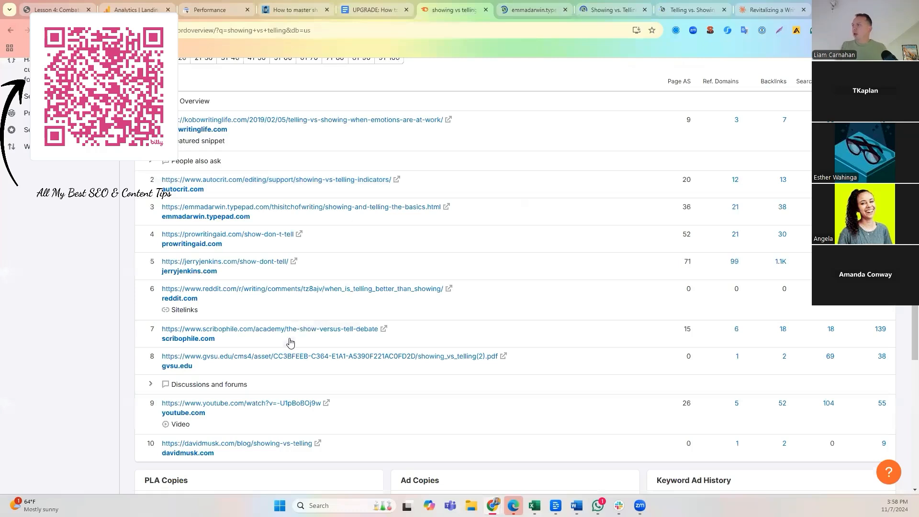
{"action": "scroll", "coordinate": [290, 343], "scroll_direction": "up", "scroll_amount": 10}
{"action": "left_click", "coordinate": [158, 382]}
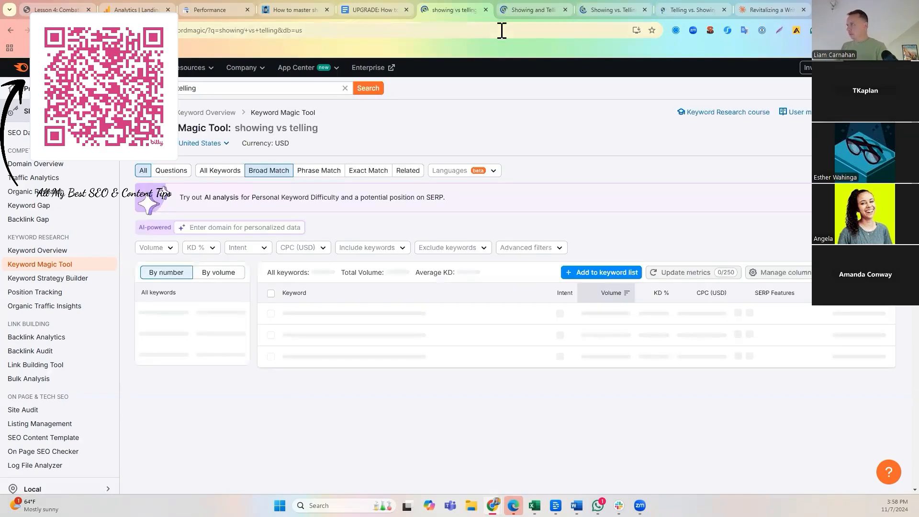
- Review the Kobo Writing Life article's publication date, length and content, and close its tab
{"action": "left_click", "coordinate": [693, 9]}
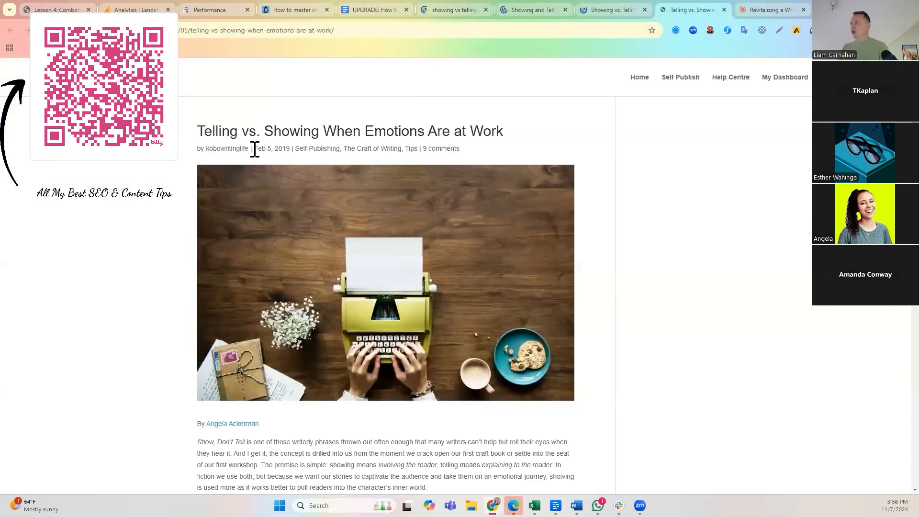
{"action": "left_click_drag", "start_coordinate": [255, 148], "coordinate": [295, 149]}
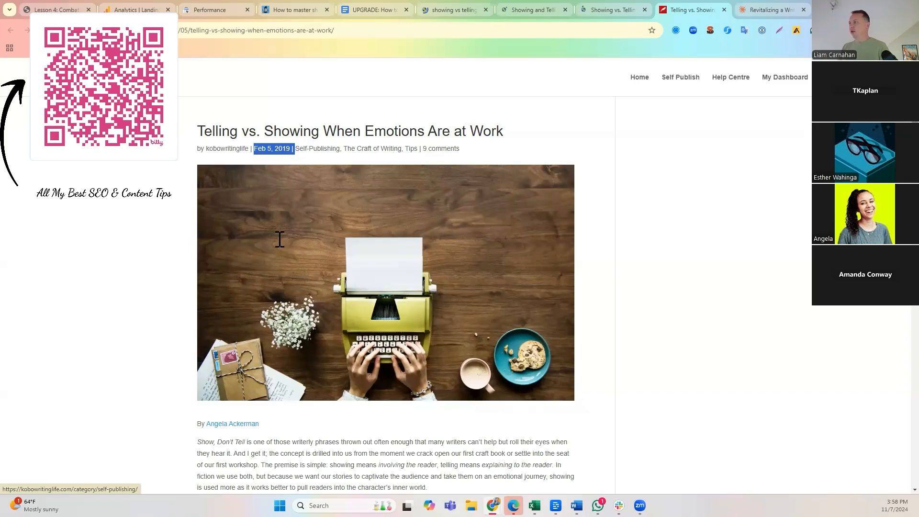
{"action": "scroll", "coordinate": [280, 239], "scroll_direction": "down", "scroll_amount": 15}
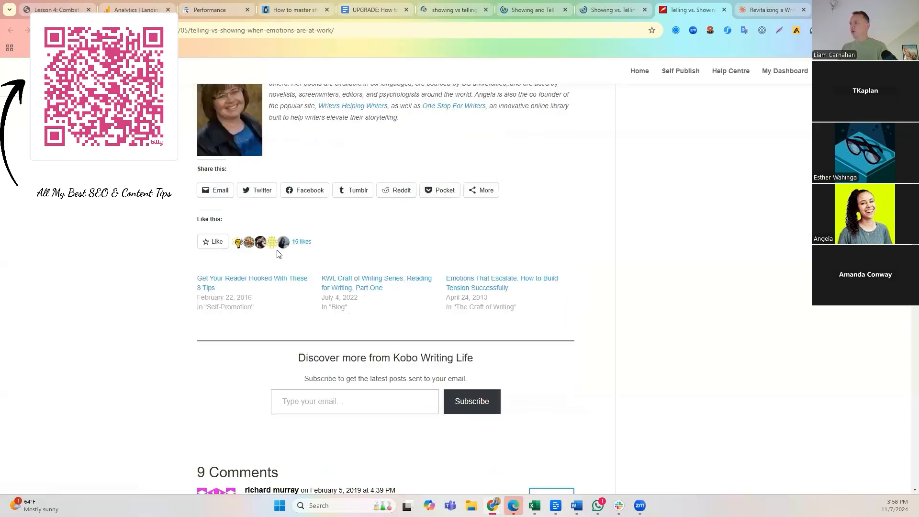
{"action": "scroll", "coordinate": [586, 398], "scroll_direction": "up", "scroll_amount": 3}
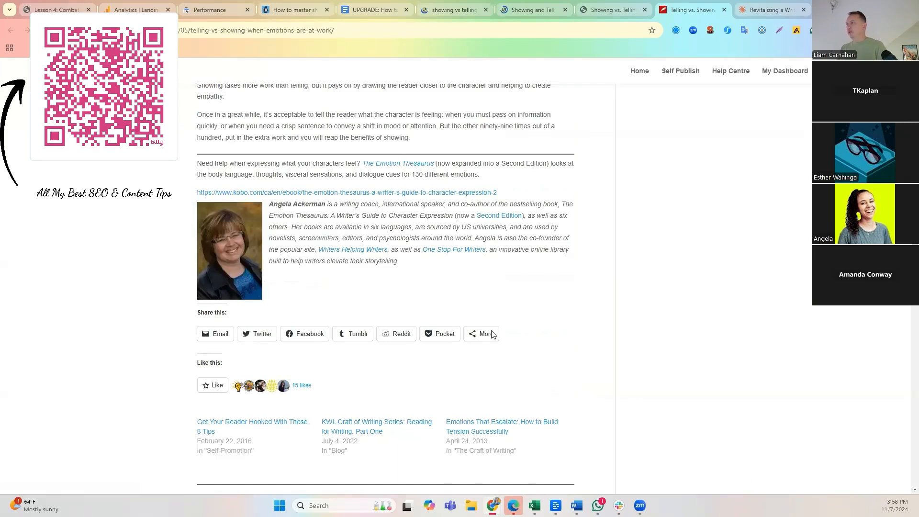
{"action": "scroll", "coordinate": [376, 324], "scroll_direction": "up", "scroll_amount": 20}
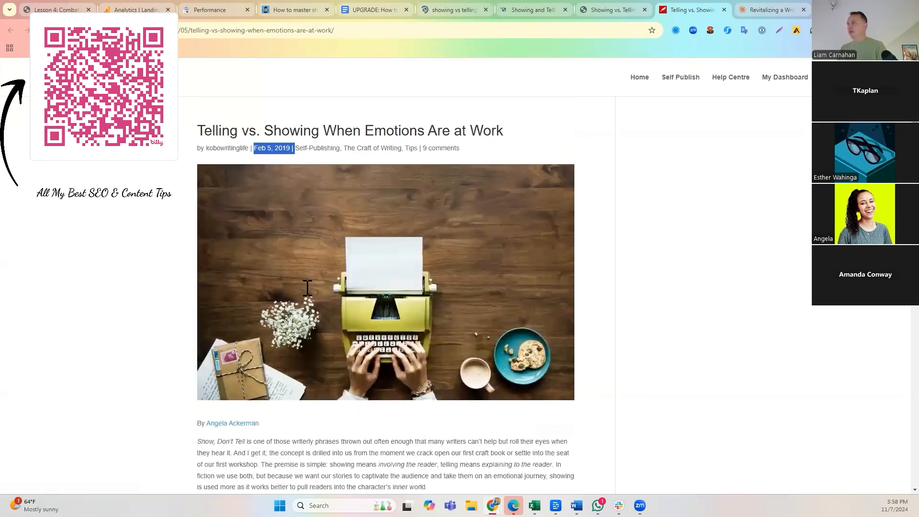
{"action": "scroll", "coordinate": [308, 287], "scroll_direction": "down", "scroll_amount": 6}
{"action": "scroll", "coordinate": [277, 318], "scroll_direction": "down", "scroll_amount": 7}
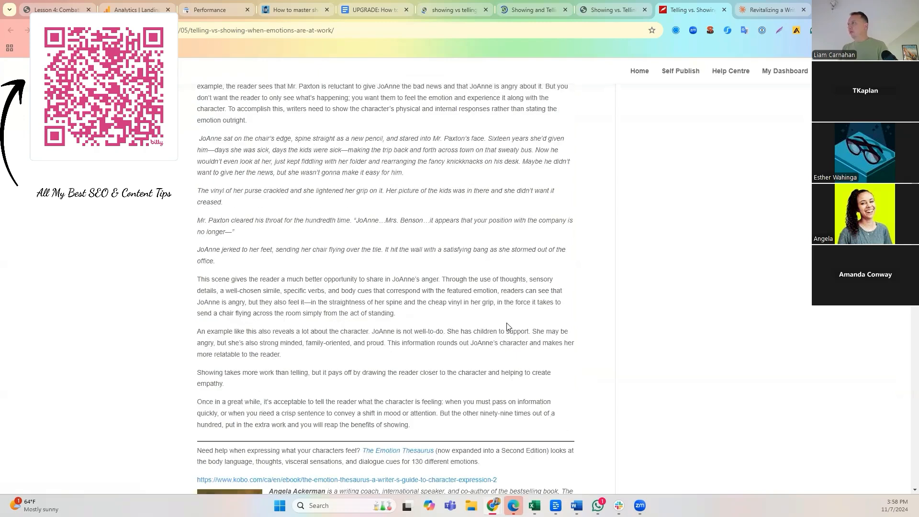
{"action": "scroll", "coordinate": [509, 327], "scroll_direction": "down", "scroll_amount": 5}
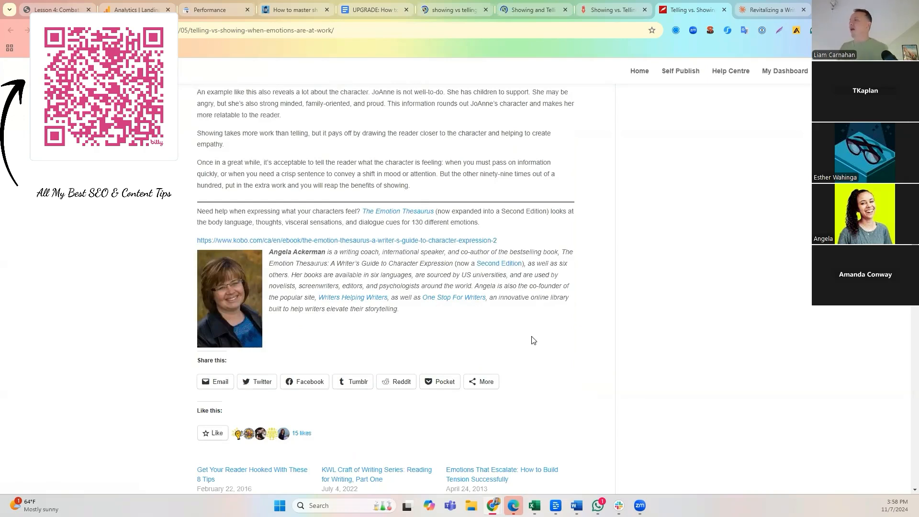
{"action": "key", "text": "Home"}
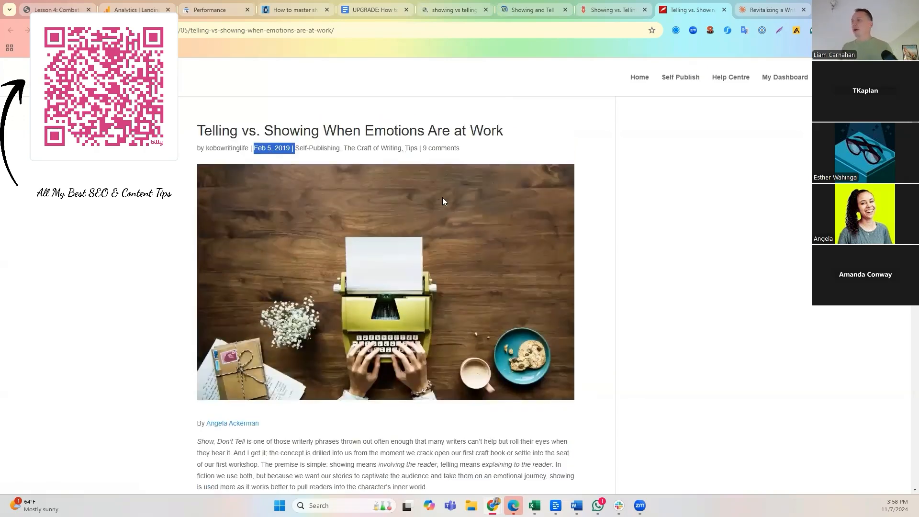
{"action": "left_click", "coordinate": [725, 9]}
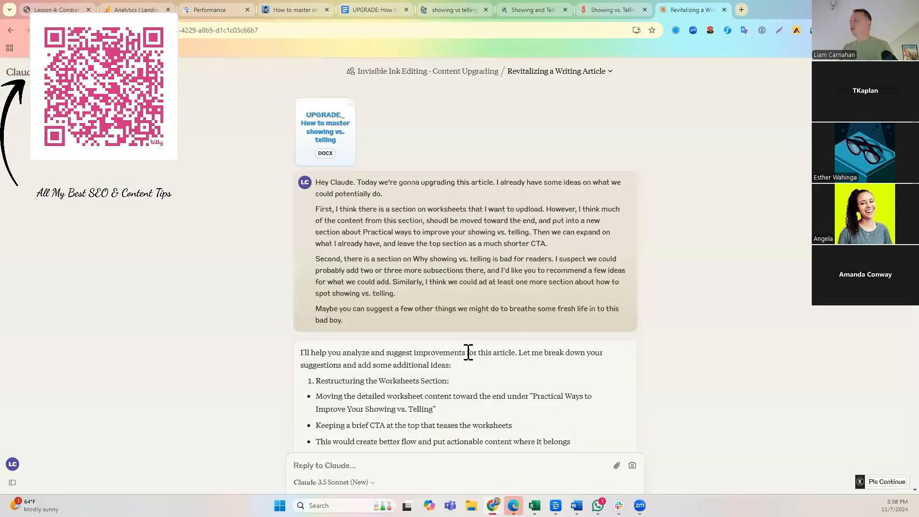
- Examine the AutoCrit "Showing vs. Telling Indicators" page for its structure, examples, strategies and section on exceptions
{"action": "key", "text": "ctrl+shift+Tab"}
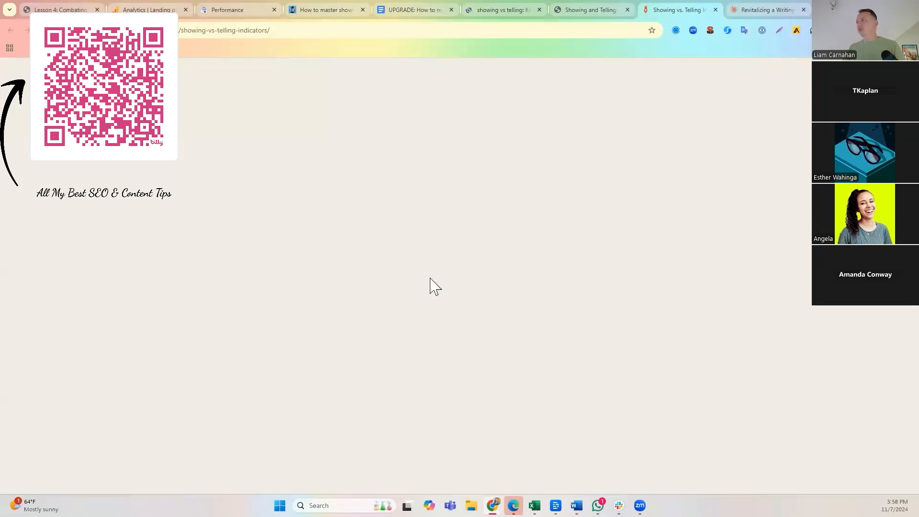
{"action": "scroll", "coordinate": [363, 264], "scroll_direction": "down", "scroll_amount": 4}
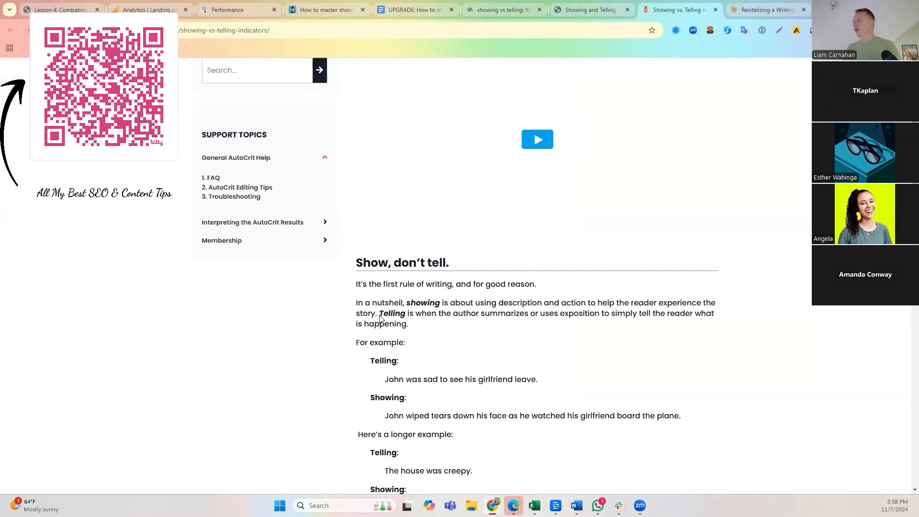
{"action": "scroll", "coordinate": [380, 318], "scroll_direction": "down", "scroll_amount": 7}
{"action": "scroll", "coordinate": [383, 329], "scroll_direction": "down", "scroll_amount": 5}
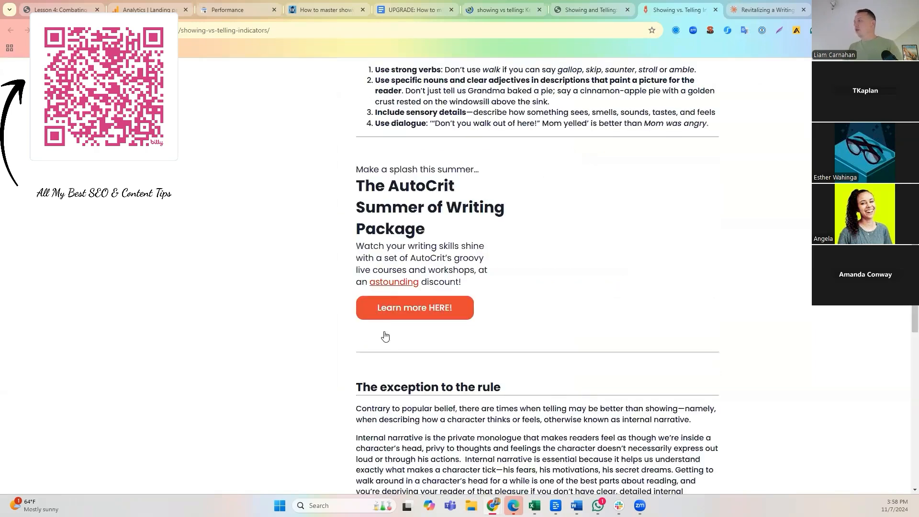
{"action": "scroll", "coordinate": [384, 336], "scroll_direction": "down", "scroll_amount": 6}
{"action": "scroll", "coordinate": [384, 338], "scroll_direction": "down", "scroll_amount": 4}
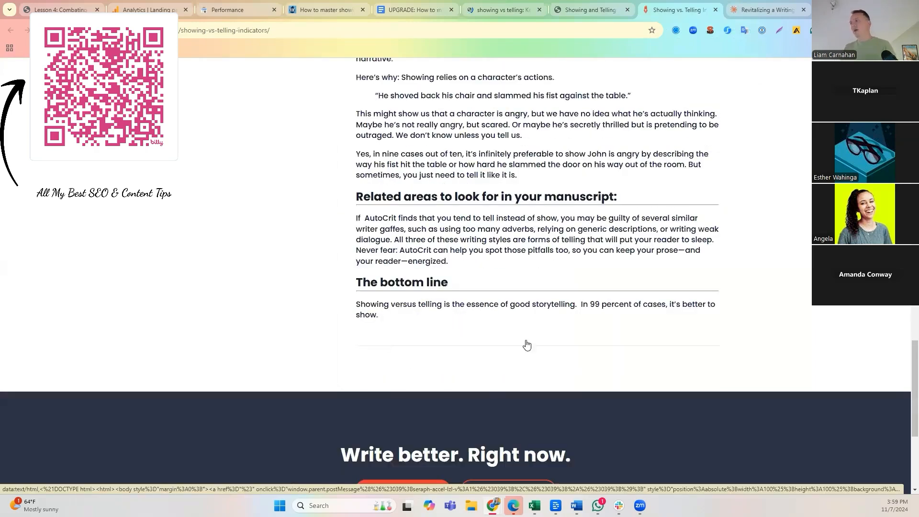
{"action": "scroll", "coordinate": [525, 345], "scroll_direction": "up", "scroll_amount": 4}
{"action": "scroll", "coordinate": [527, 344], "scroll_direction": "up", "scroll_amount": 10}
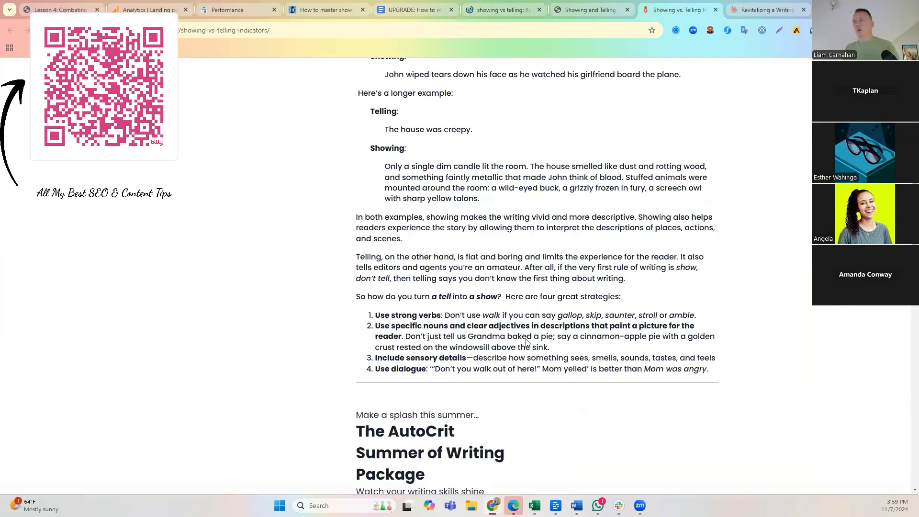
{"action": "scroll", "coordinate": [526, 341], "scroll_direction": "up", "scroll_amount": 5}
{"action": "scroll", "coordinate": [520, 357], "scroll_direction": "up", "scroll_amount": 5}
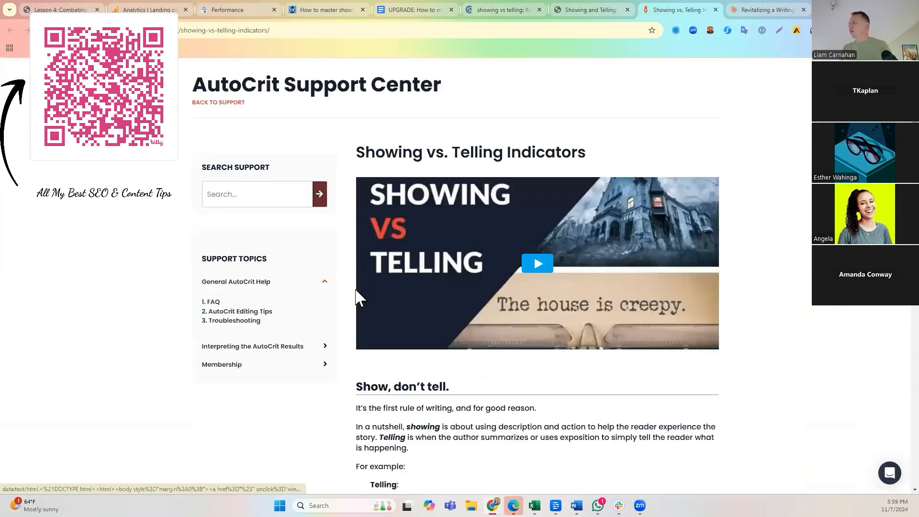
{"action": "scroll", "coordinate": [455, 289], "scroll_direction": "down", "scroll_amount": 9}
{"action": "scroll", "coordinate": [455, 294], "scroll_direction": "down", "scroll_amount": 10}
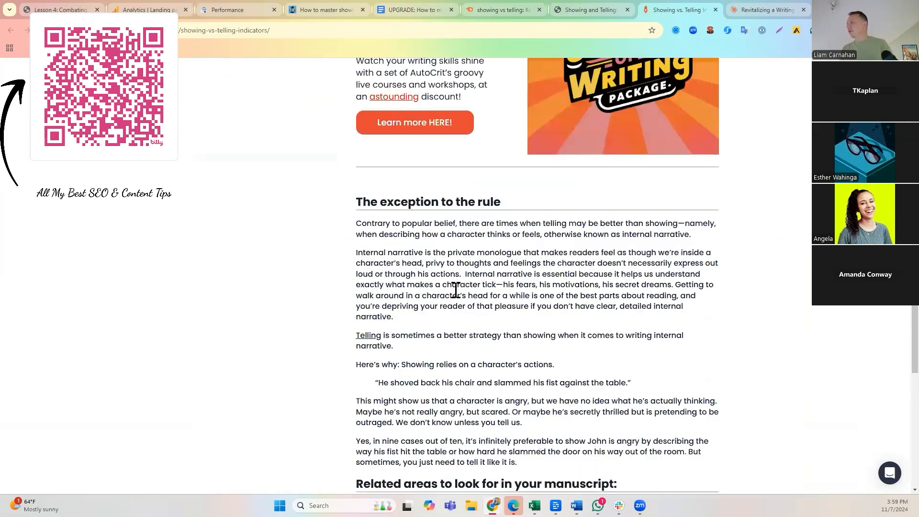
{"action": "scroll", "coordinate": [455, 292], "scroll_direction": "down", "scroll_amount": 4}
{"action": "scroll", "coordinate": [698, 297], "scroll_direction": "down", "scroll_amount": 3}
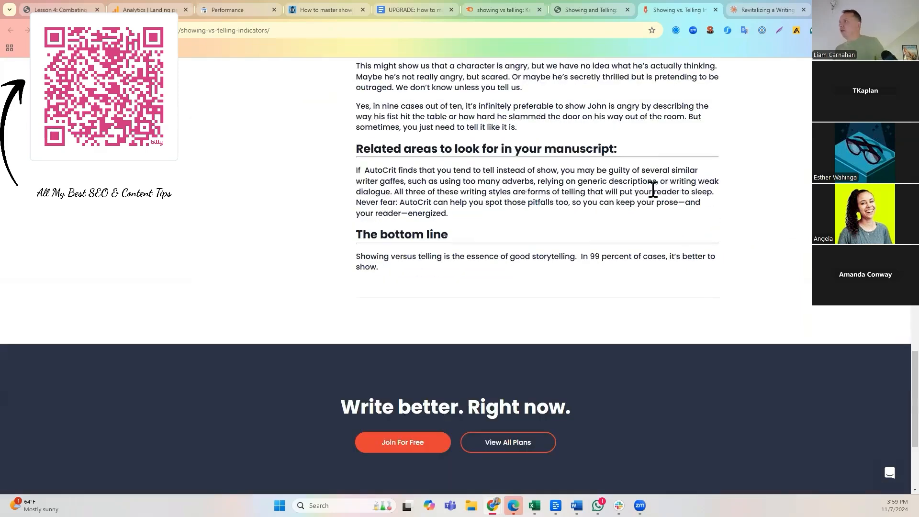
{"action": "scroll", "coordinate": [653, 189], "scroll_direction": "up", "scroll_amount": 8}
{"action": "scroll", "coordinate": [653, 189], "scroll_direction": "up", "scroll_amount": 15}
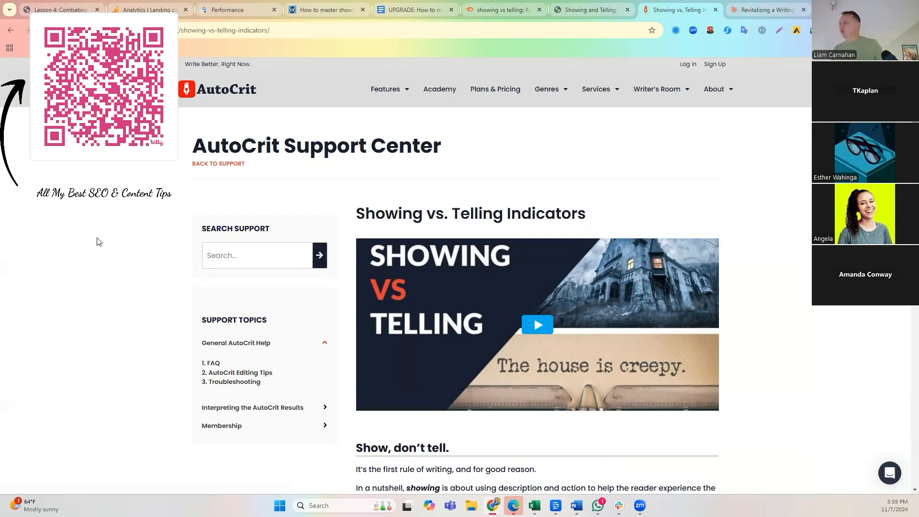
{"action": "scroll", "coordinate": [563, 286], "scroll_direction": "down", "scroll_amount": 4}
{"action": "scroll", "coordinate": [579, 290], "scroll_direction": "down", "scroll_amount": 3}
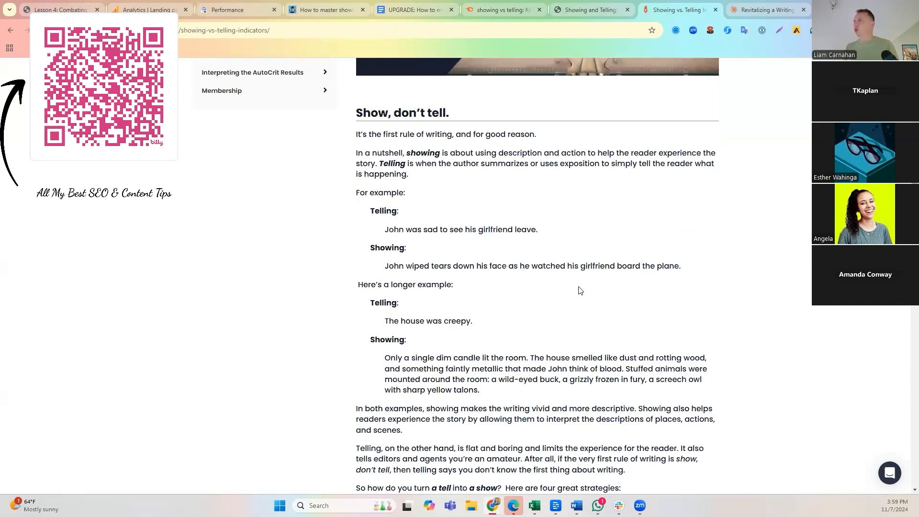
- Open the AutoCrit page's source code and search it for "date" to check when the page was published and modified
{"action": "key", "text": "ctrl+u"}
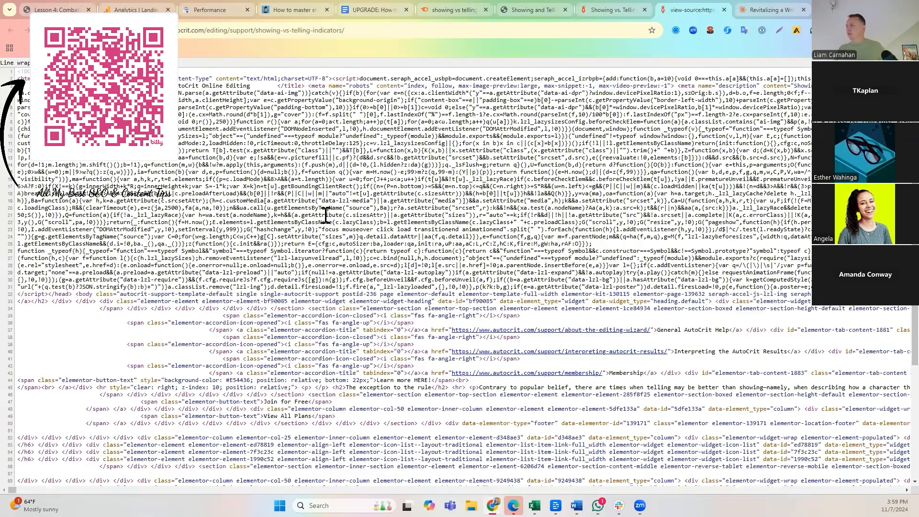
{"action": "scroll", "coordinate": [326, 223], "scroll_direction": "down", "scroll_amount": 3}
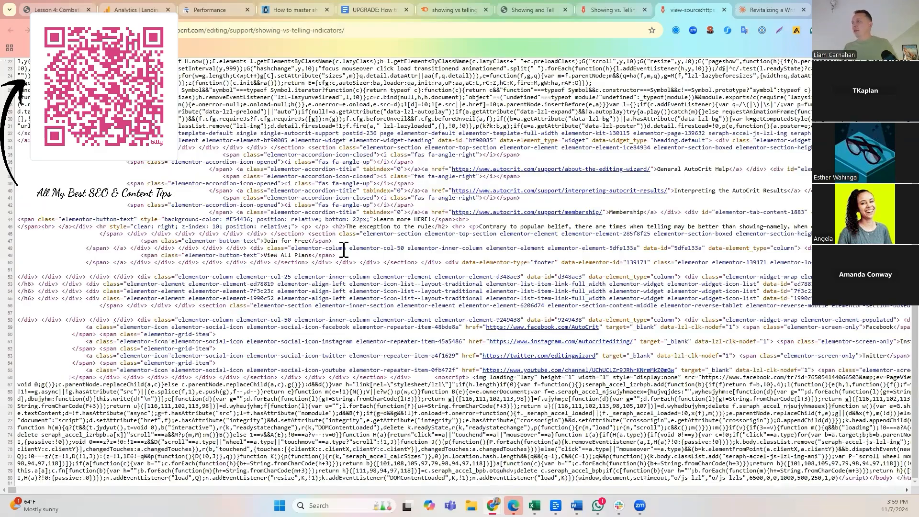
{"action": "scroll", "coordinate": [345, 249], "scroll_direction": "up", "scroll_amount": 3}
{"action": "key", "text": "ctrl+f"}
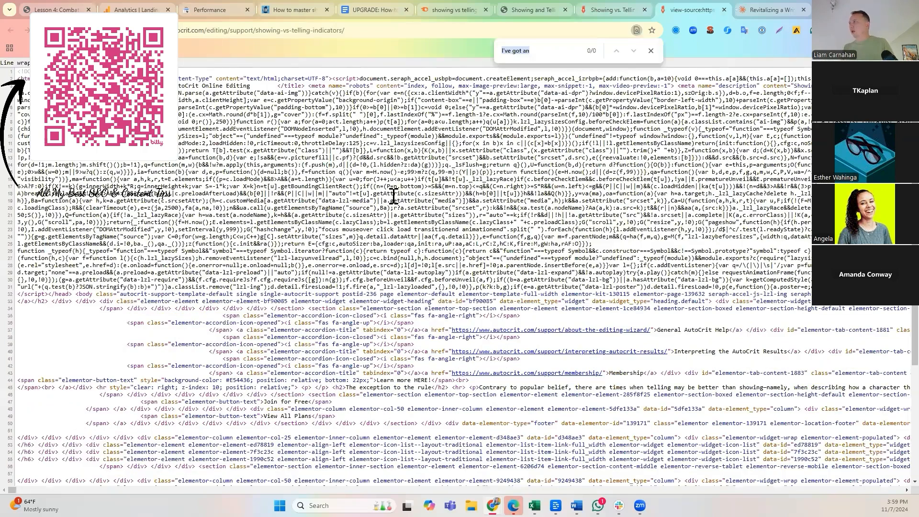
{"action": "type", "text": "date"}
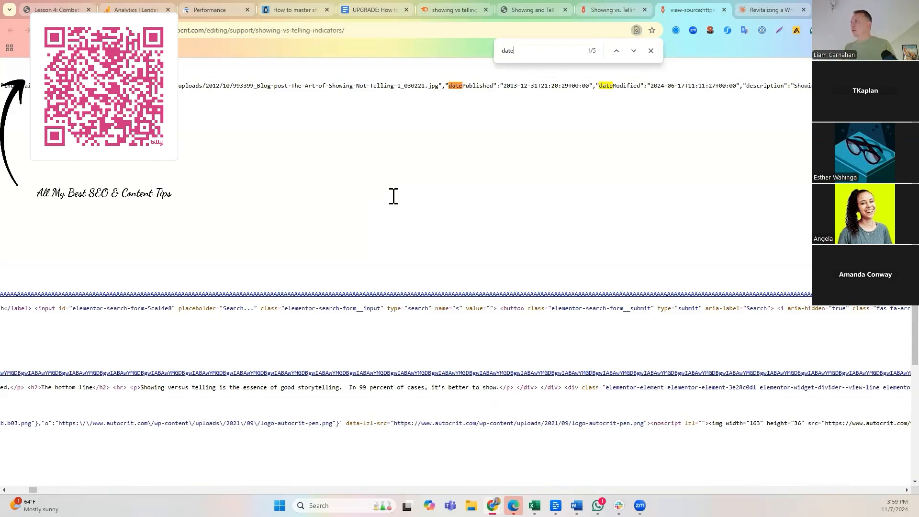
- Check the published and modified dates in the AutoCrit page's source code, and close the source tab
{"action": "left_click_drag", "start_coordinate": [505, 84], "coordinate": [539, 86]}
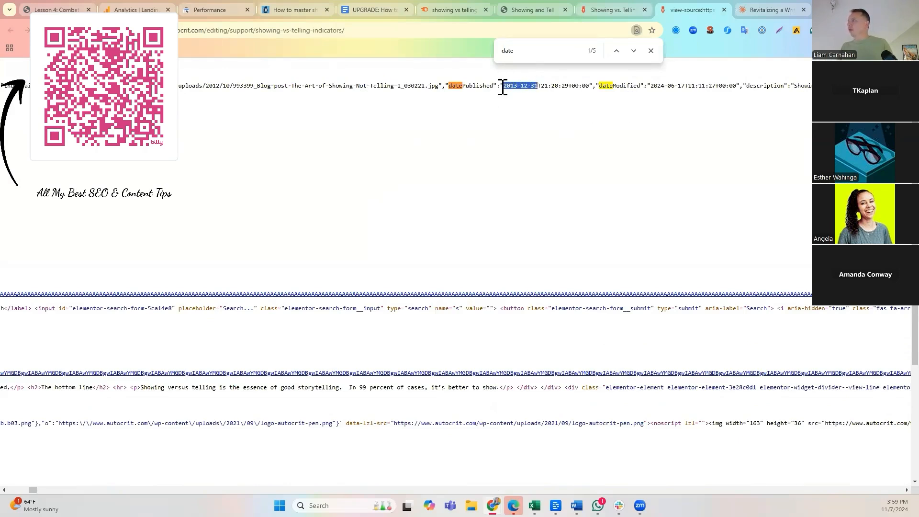
{"action": "left_click_drag", "start_coordinate": [504, 86], "coordinate": [537, 88]}
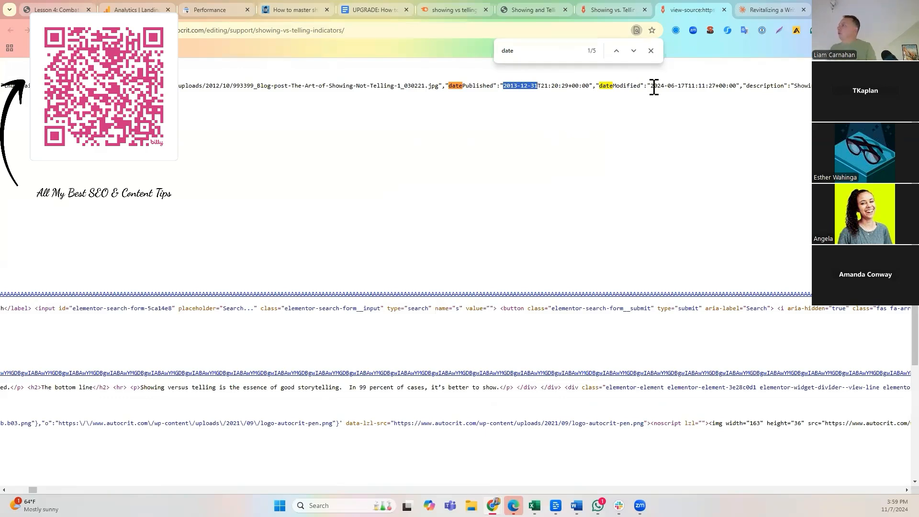
{"action": "left_click_drag", "start_coordinate": [653, 86], "coordinate": [540, 262]}
{"action": "left_click", "coordinate": [570, 257]}
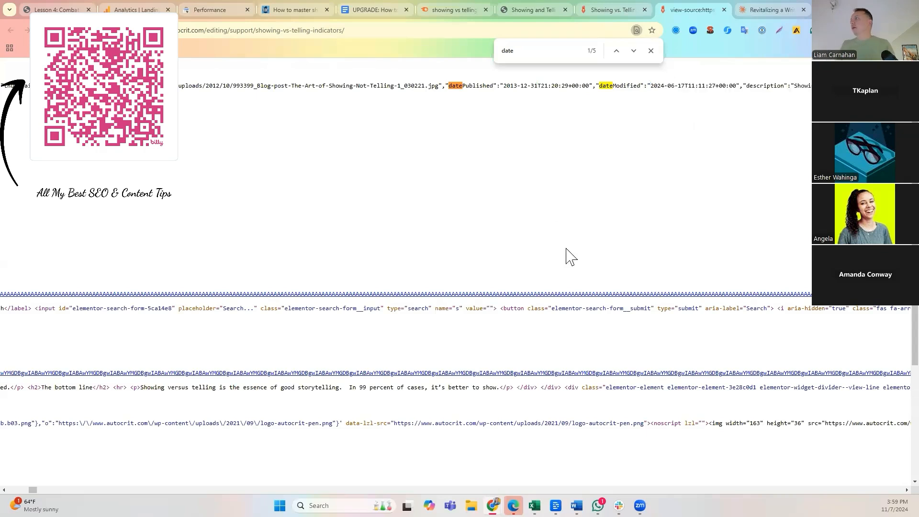
{"action": "left_click", "coordinate": [724, 10]}
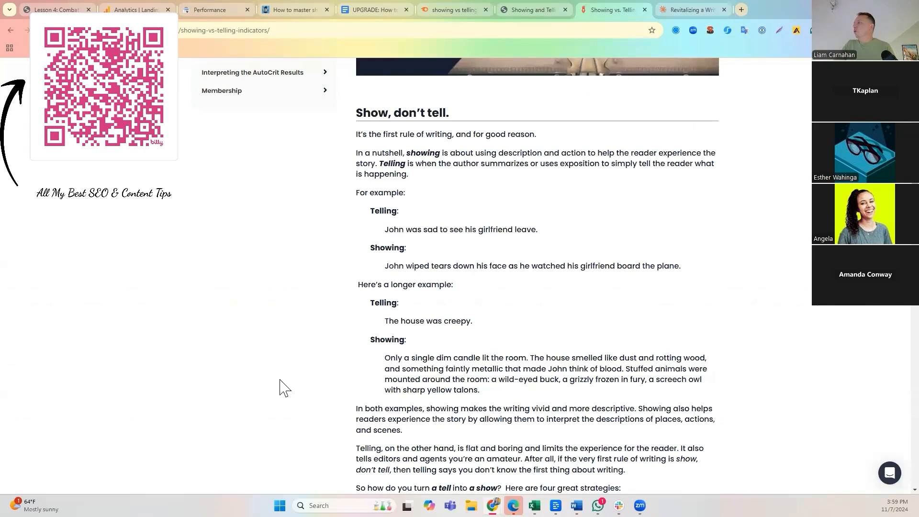
- Review the AutoCrit article's "The exception to the rule" section and the sections after it, and close its tab
{"action": "scroll", "coordinate": [467, 205], "scroll_direction": "down", "scroll_amount": 10}
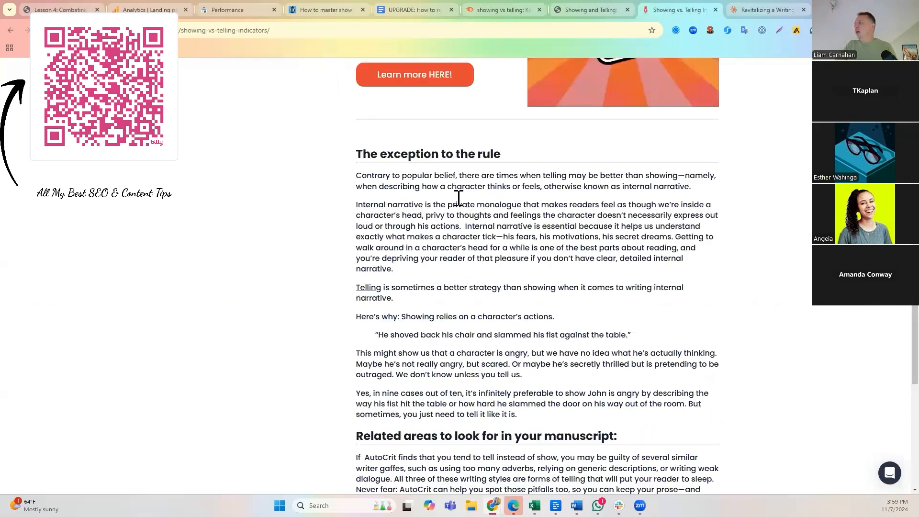
{"action": "scroll", "coordinate": [431, 205], "scroll_direction": "down", "scroll_amount": 1}
{"action": "scroll", "coordinate": [371, 205], "scroll_direction": "up", "scroll_amount": 1}
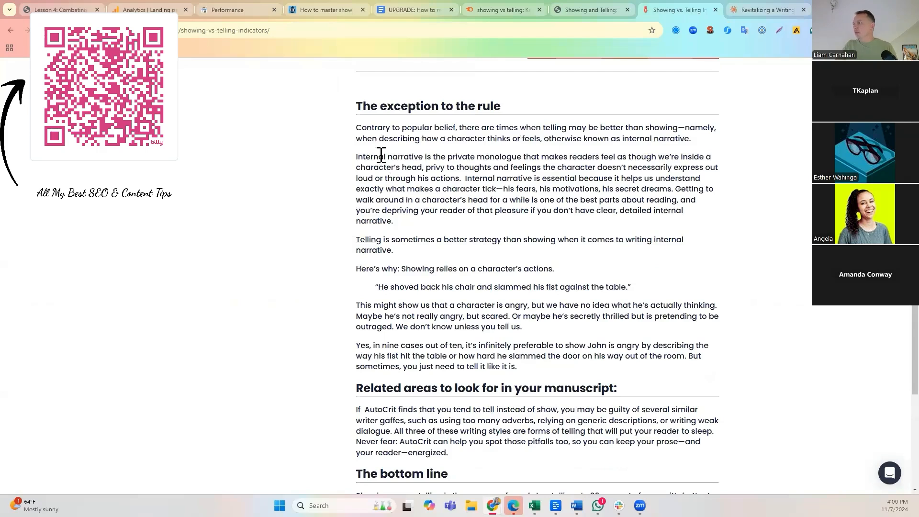
{"action": "left_click_drag", "start_coordinate": [360, 108], "coordinate": [738, 369]}
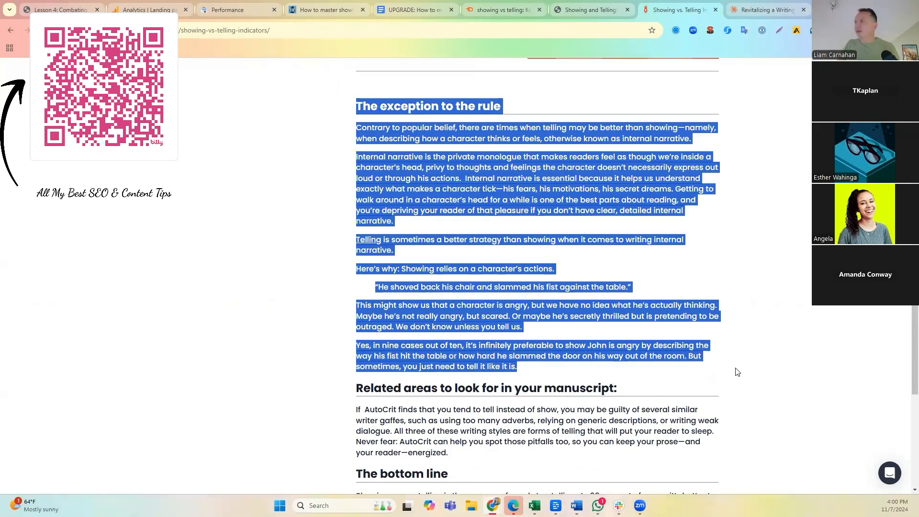
{"action": "scroll", "coordinate": [316, 194], "scroll_direction": "down", "scroll_amount": 2}
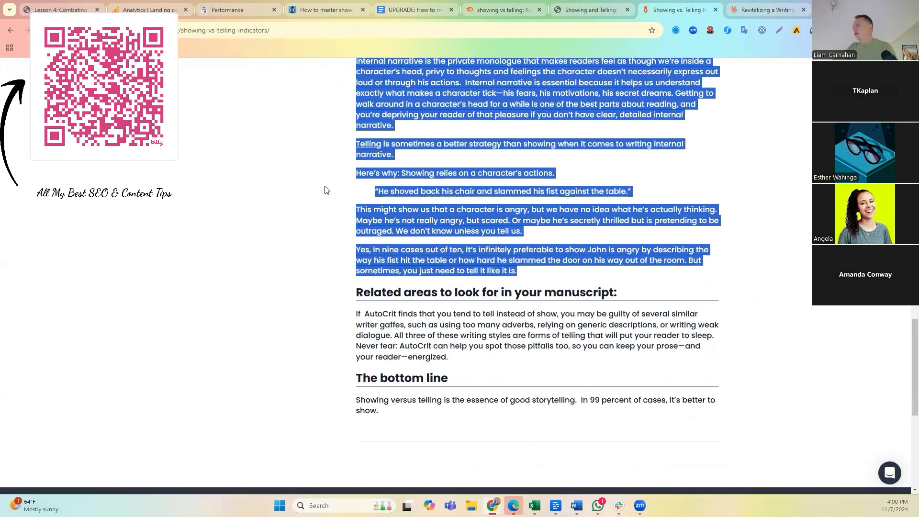
{"action": "left_click", "coordinate": [715, 10]}
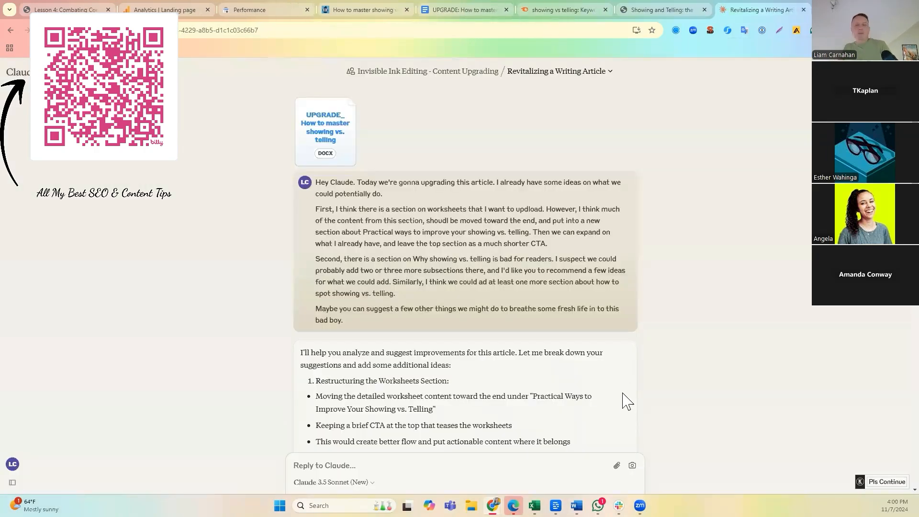
- Review Claude's upgrade suggestions and copy the three keywords from the draft's "Keywords Used" cell
{"action": "scroll", "coordinate": [294, 275], "scroll_direction": "down", "scroll_amount": 10}
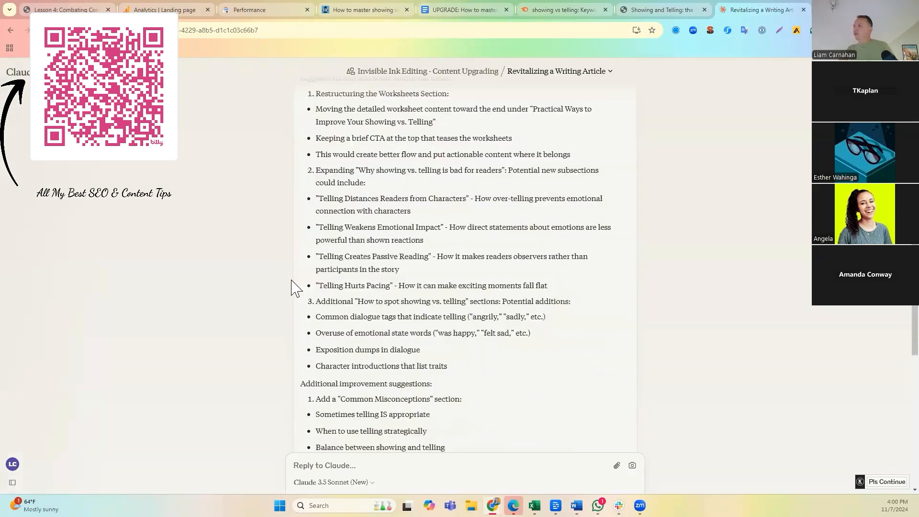
{"action": "scroll", "coordinate": [294, 275], "scroll_direction": "down", "scroll_amount": 3}
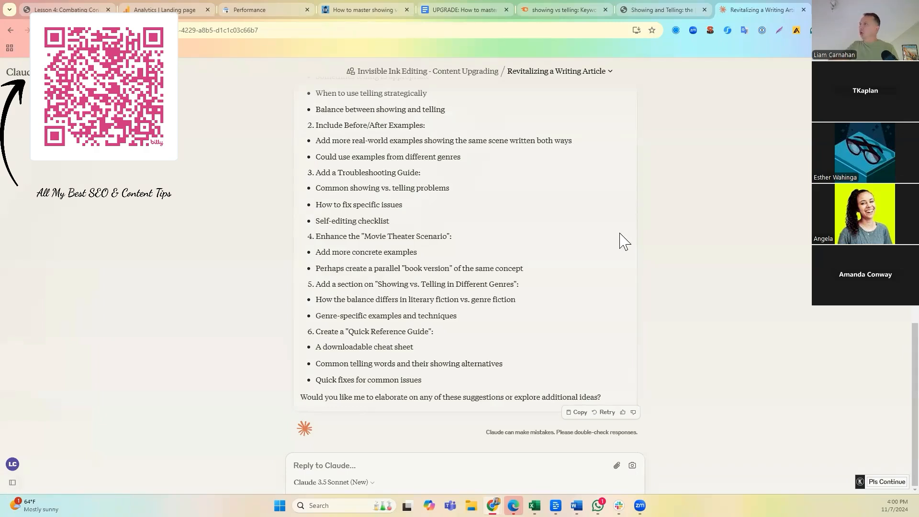
{"action": "left_click", "coordinate": [422, 10]}
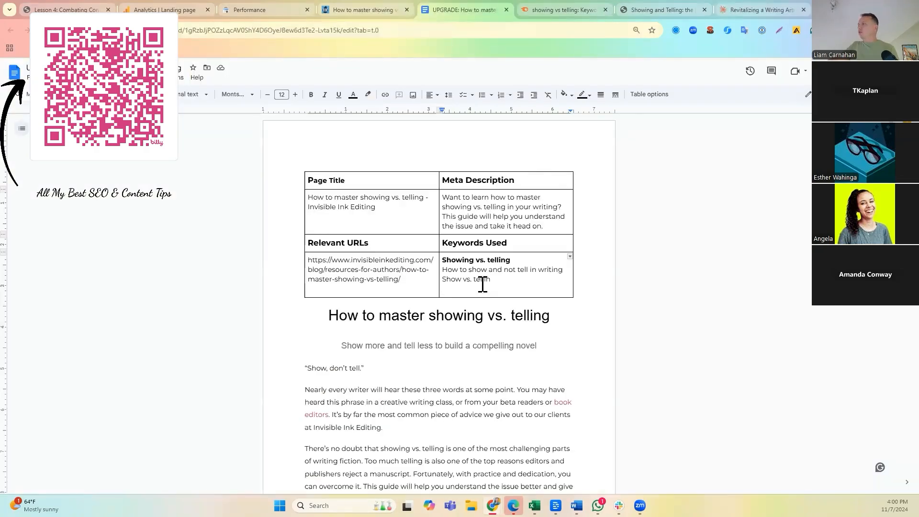
{"action": "left_click_drag", "start_coordinate": [437, 260], "coordinate": [443, 260]}
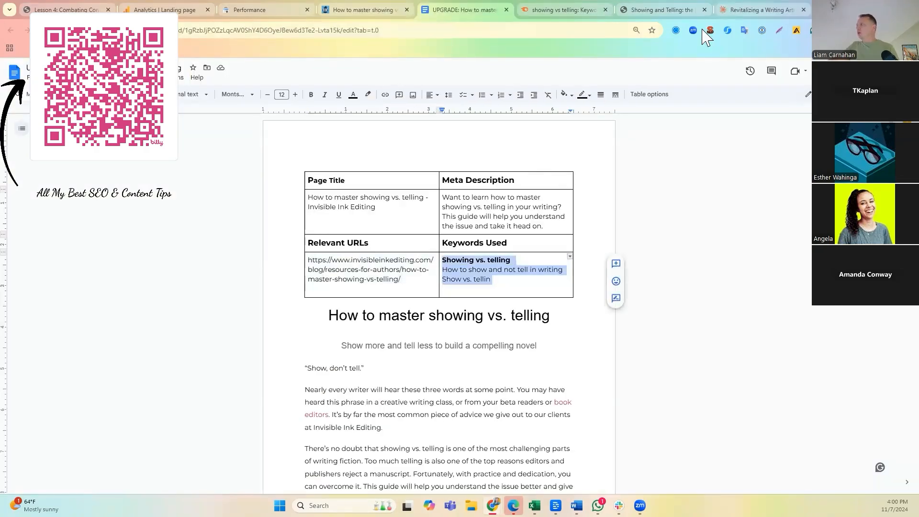
- Write "Hey Claude - just FYI. Forgot to give you the keywords, but here they are." with the keywords listed below, the last corrected to "Show vs. telling"
{"action": "type", "text": "YI. Forgot to give you"}
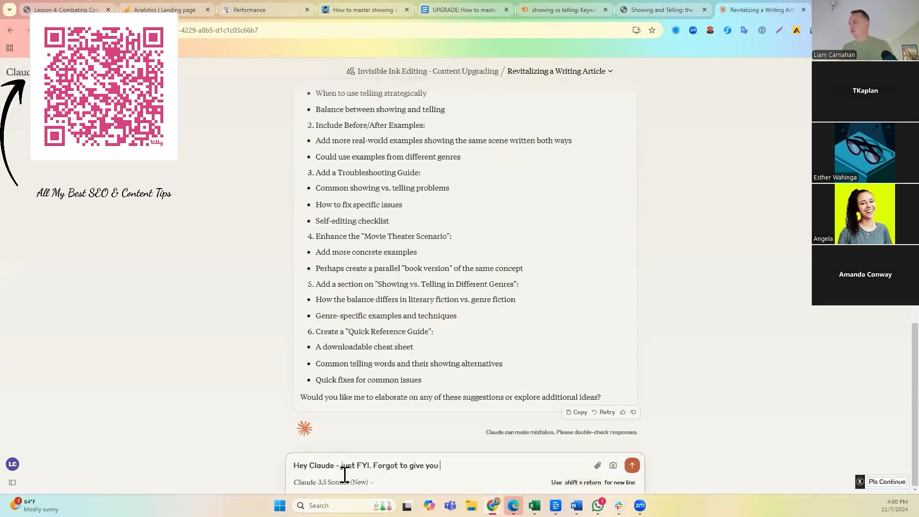
{"action": "type", "text": " the keywords, but h"}
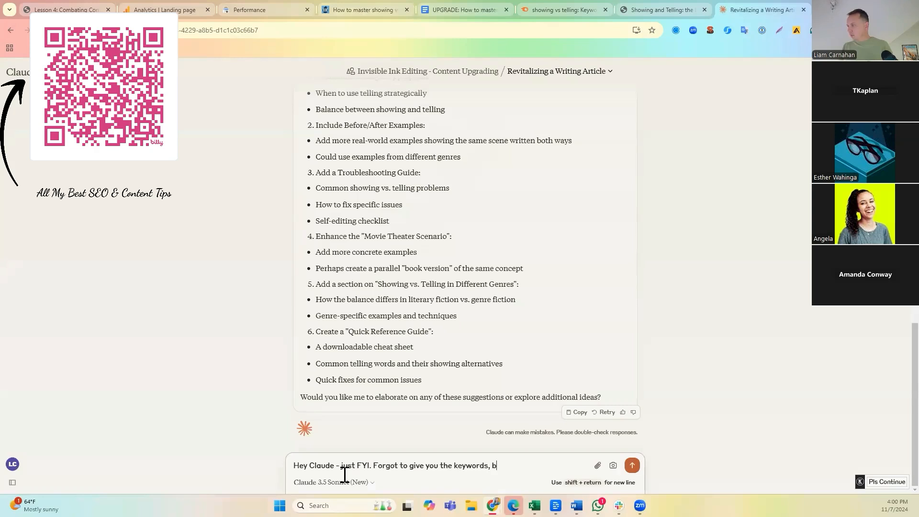
{"action": "type", "text": "ere they are."}
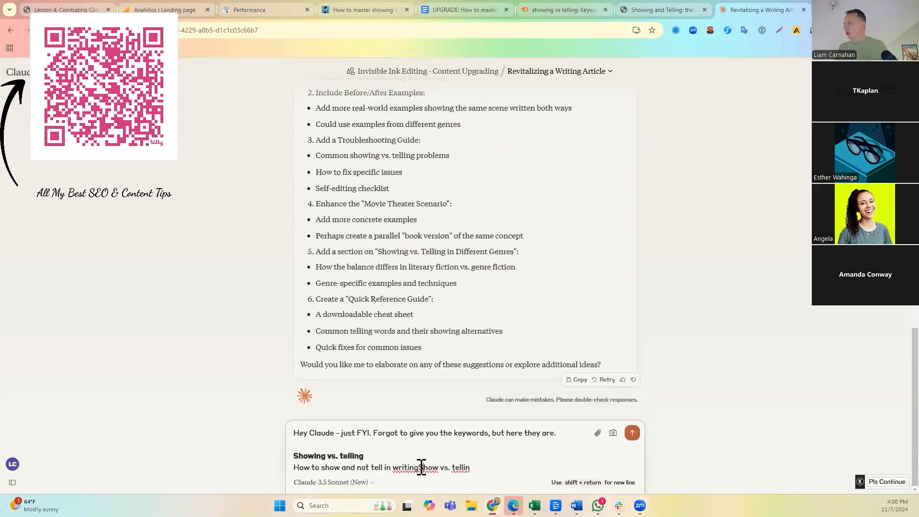
{"action": "left_click", "coordinate": [421, 467]}
{"action": "left_click", "coordinate": [473, 468]}
{"action": "type", "text": "g"}
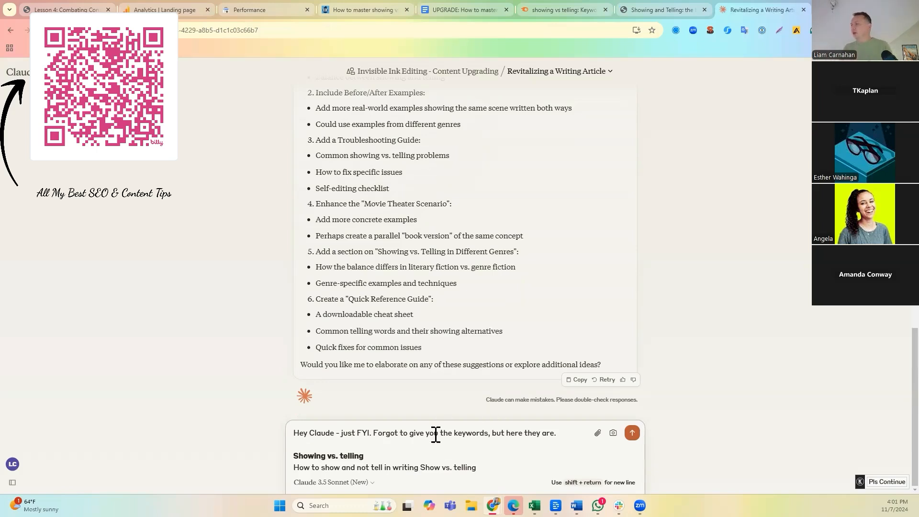
{"action": "left_click", "coordinate": [423, 467]}
{"action": "key", "text": "shift+Return"}
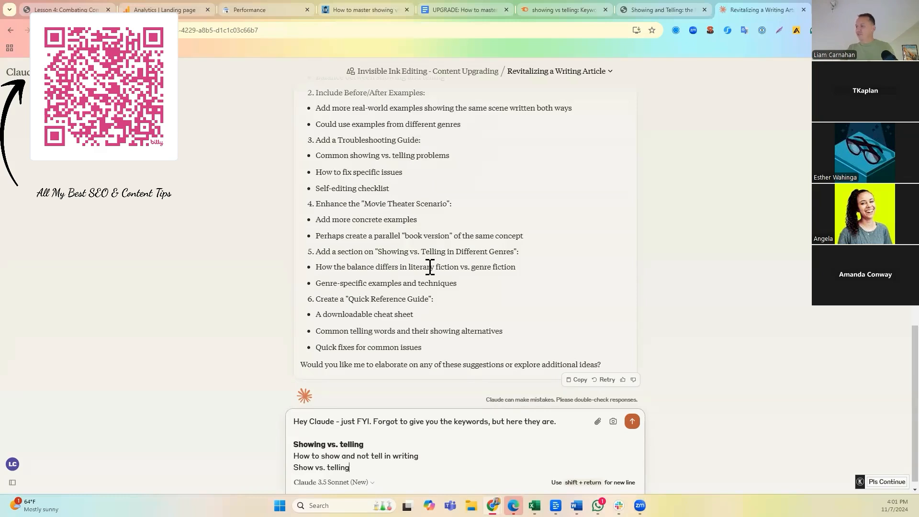
- Add "Can you help me rewrite that first CTA and create the new section that will come later in the article?" and send the message
{"action": "key", "text": "shift+Return"}
{"action": "key", "text": "shift+Return"}
{"action": "key", "text": "shift+Return"}
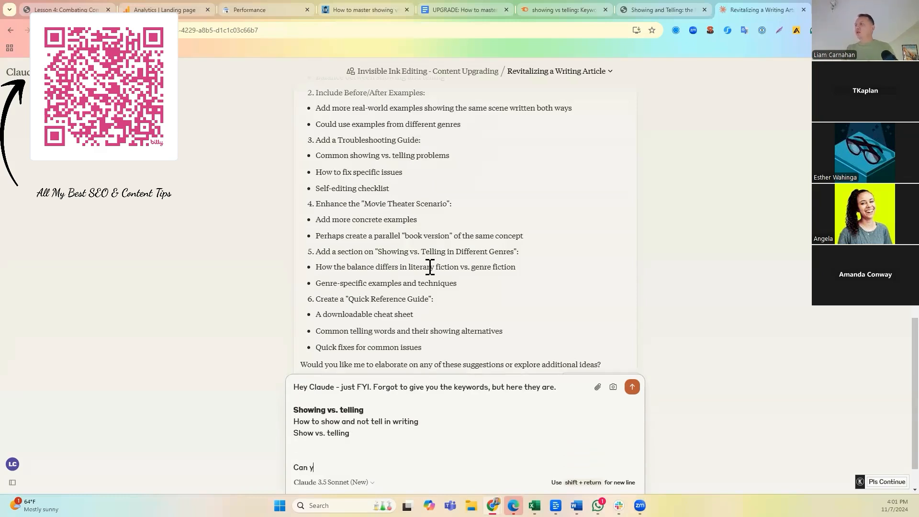
{"action": "type", "text": "Can you help me rewrite that first CTA and create the new section that will come later in the article?"}
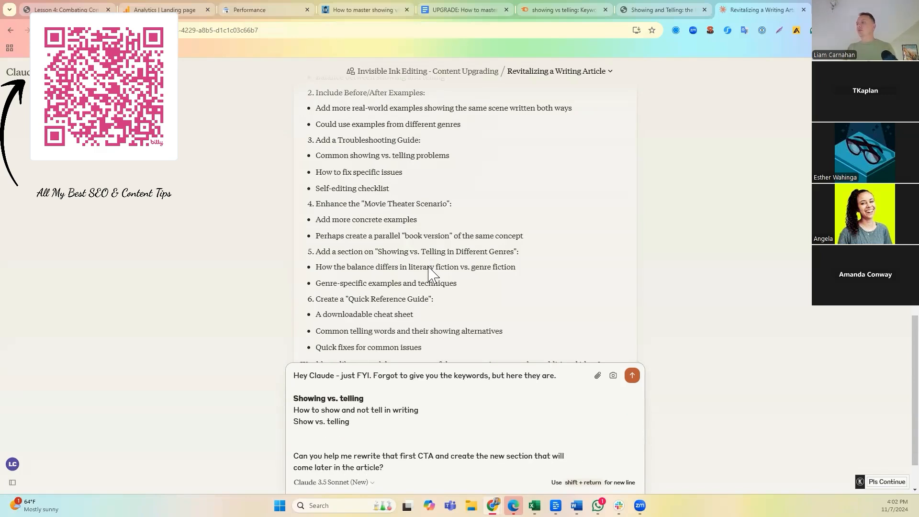
{"action": "key", "text": "Return"}
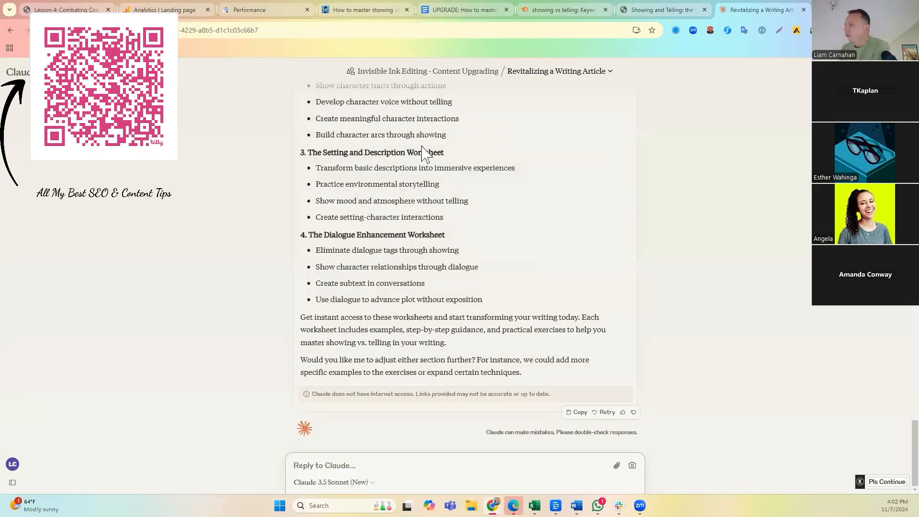
- Read Claude's rewritten CTA and new section, and copy the CTA body text under "Free showing vs. telling worksheets"
{"action": "scroll", "coordinate": [426, 282], "scroll_direction": "up", "scroll_amount": 15}
{"action": "scroll", "coordinate": [397, 277], "scroll_direction": "up", "scroll_amount": 8}
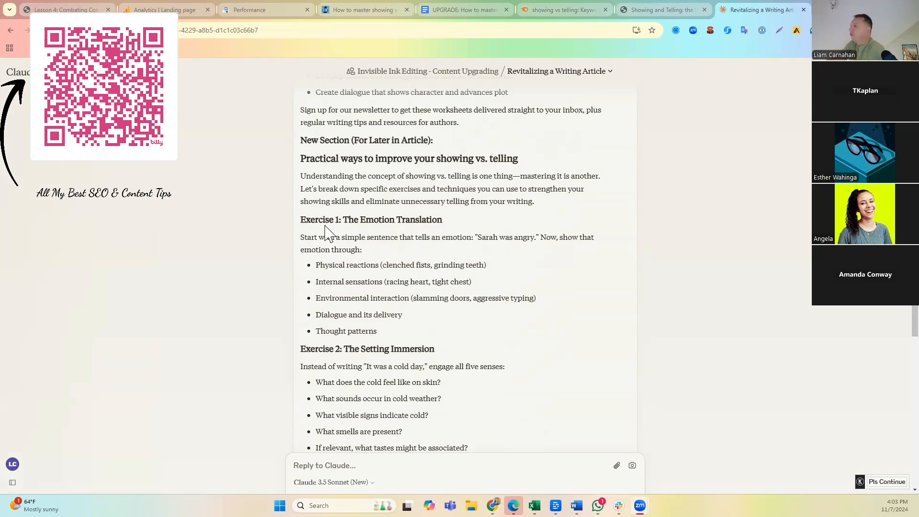
{"action": "scroll", "coordinate": [383, 321], "scroll_direction": "up", "scroll_amount": 2}
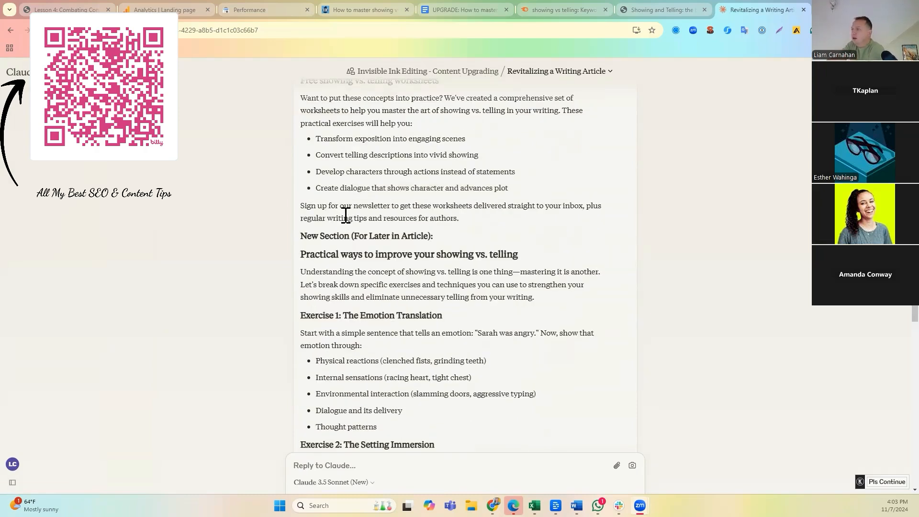
{"action": "scroll", "coordinate": [357, 228], "scroll_direction": "down", "scroll_amount": 3}
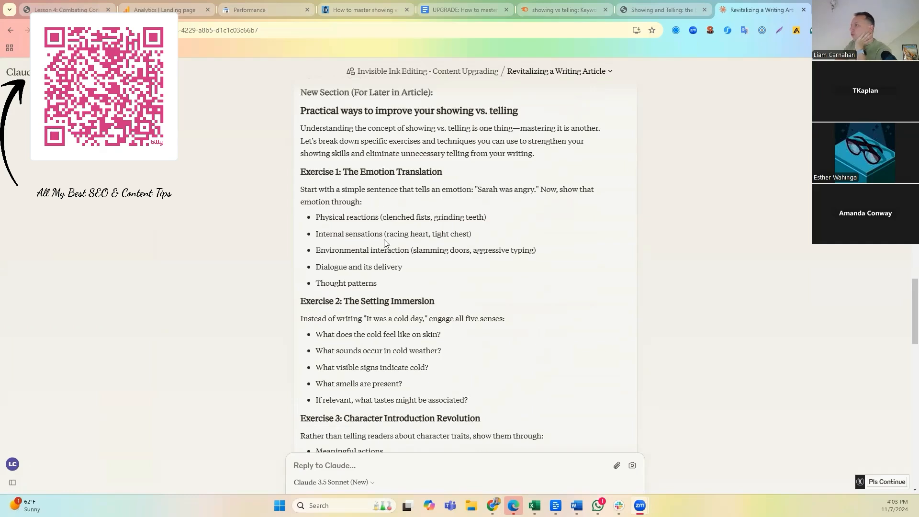
{"action": "scroll", "coordinate": [378, 201], "scroll_direction": "up", "scroll_amount": 6}
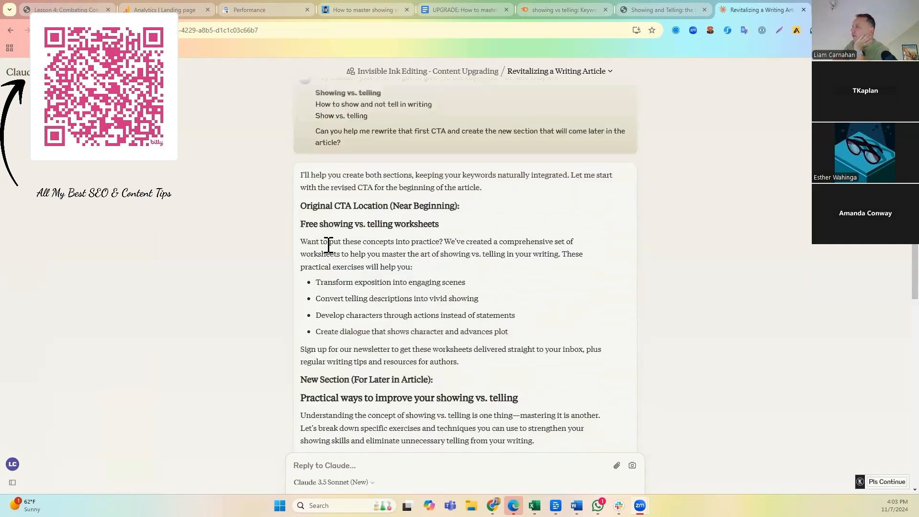
{"action": "scroll", "coordinate": [326, 244], "scroll_direction": "down", "scroll_amount": 1}
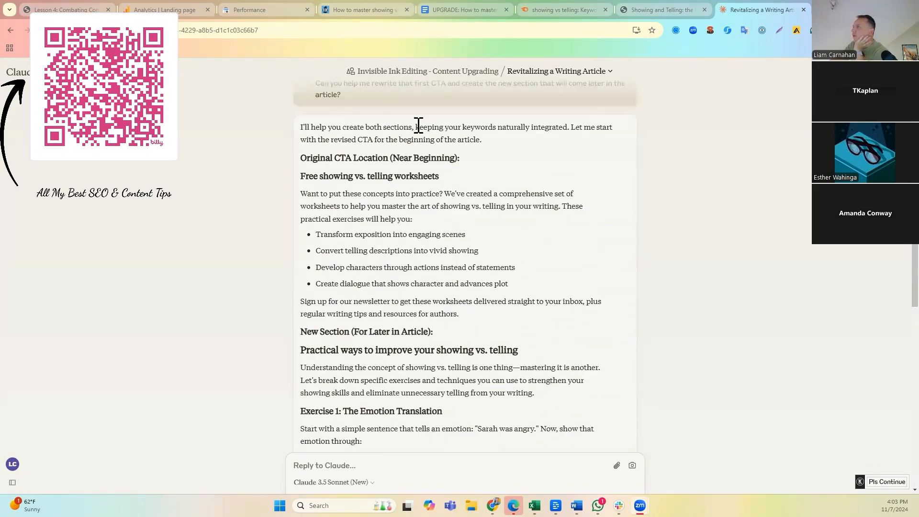
{"action": "left_click_drag", "start_coordinate": [484, 316], "coordinate": [430, 314]}
{"action": "left_click_drag", "start_coordinate": [375, 308], "coordinate": [285, 192]}
{"action": "key", "text": "ctrl+c"}
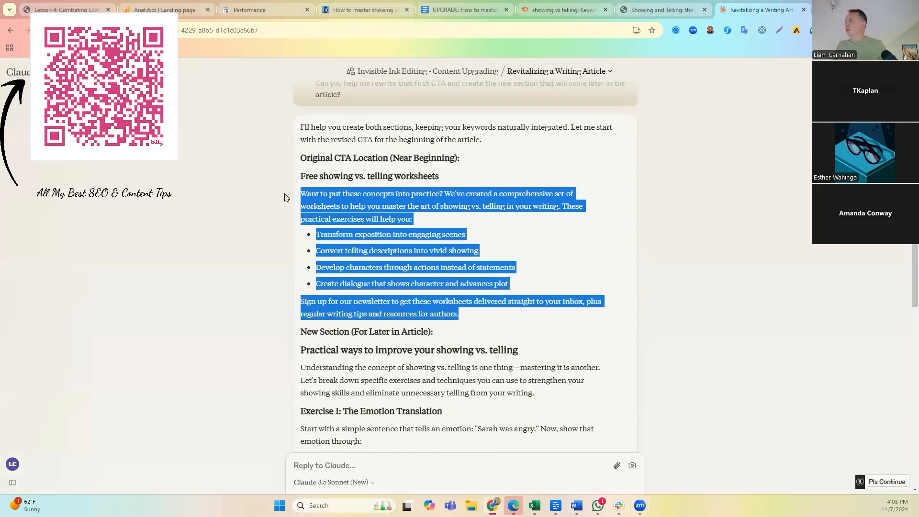
- Return to the article draft in Google Docs and switch it to Suggesting mode
{"action": "left_click", "coordinate": [437, 7]}
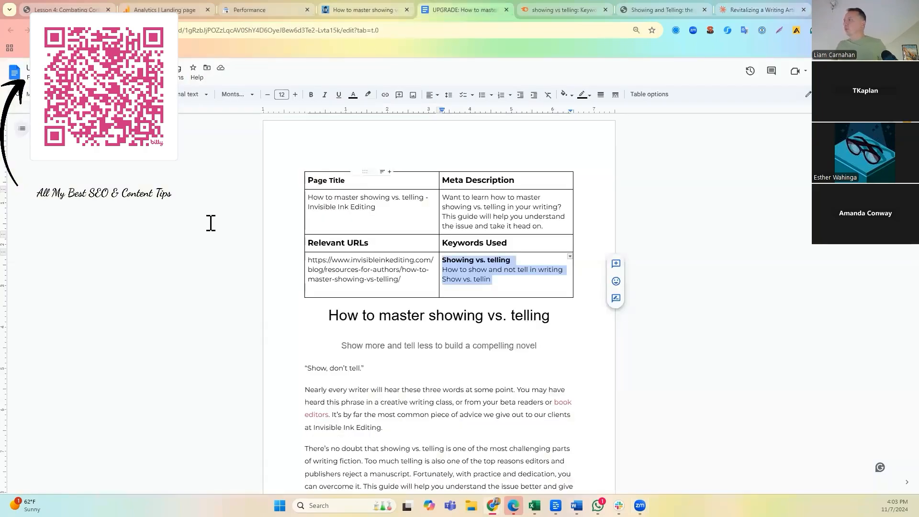
{"action": "left_click", "coordinate": [471, 292]}
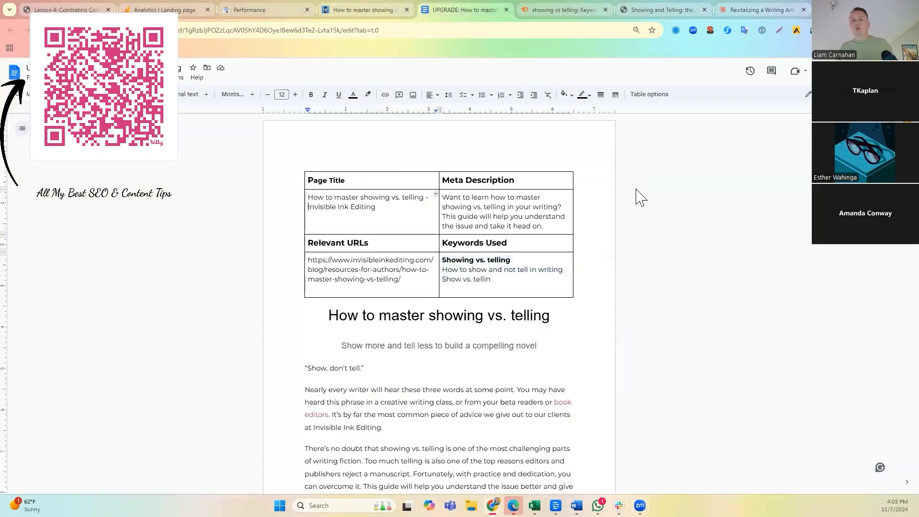
{"action": "mouse_move", "coordinate": [619, 317]}
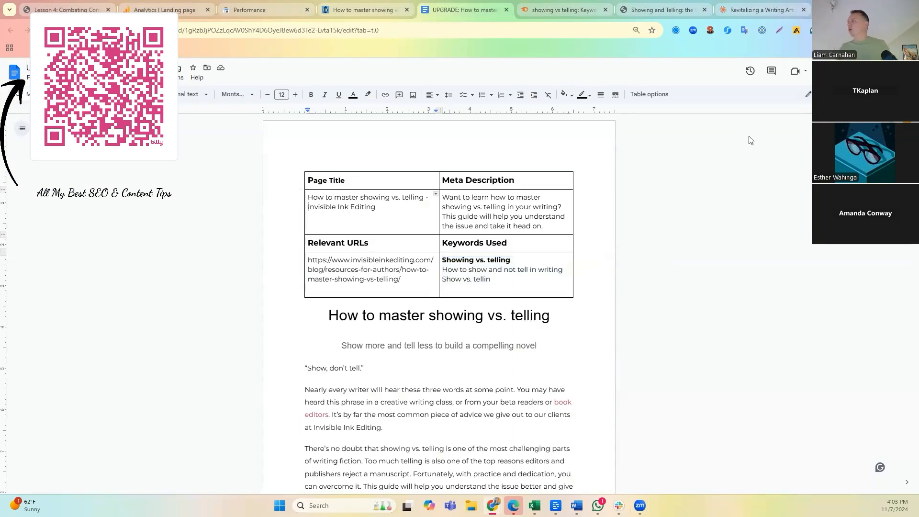
{"action": "left_click", "coordinate": [808, 95]}
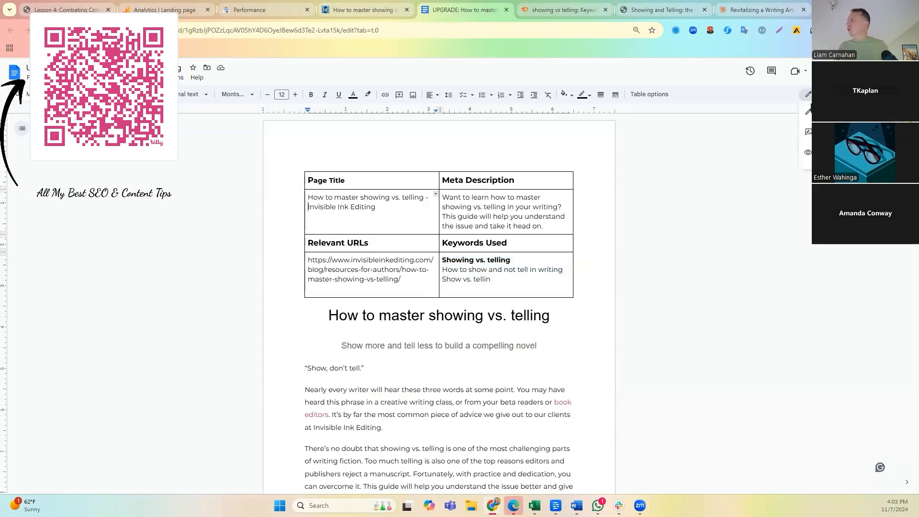
{"action": "left_click", "coordinate": [808, 112]}
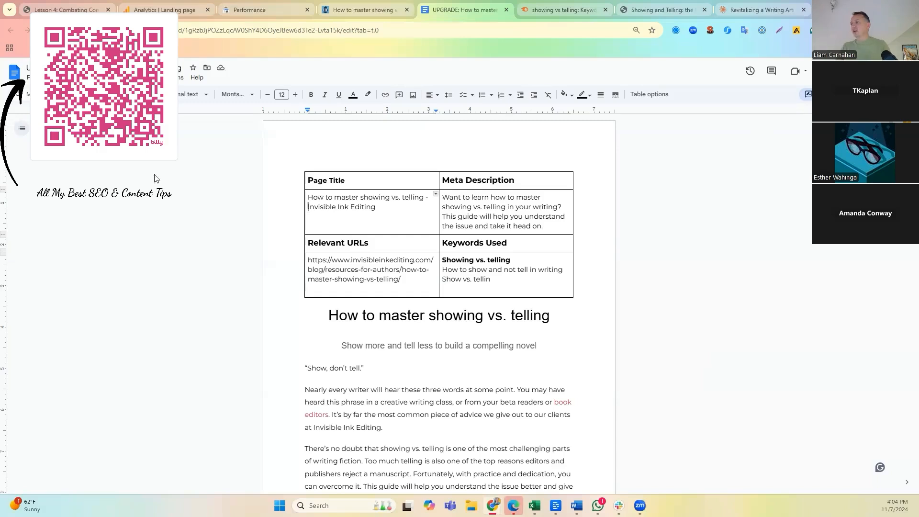
- Delete the body text and bullet list under the "Coming soon: Showing vs. telling worksheets" heading as a suggested edit
{"action": "scroll", "coordinate": [408, 250], "scroll_direction": "down", "scroll_amount": 3}
{"action": "scroll", "coordinate": [407, 250], "scroll_direction": "down", "scroll_amount": 6}
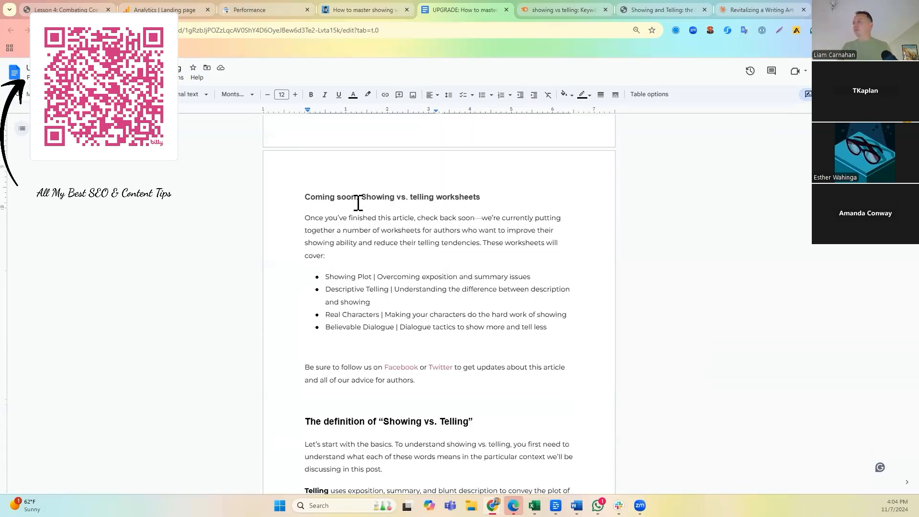
{"action": "left_click_drag", "start_coordinate": [420, 386], "coordinate": [490, 387]}
{"action": "left_click", "coordinate": [301, 217]}
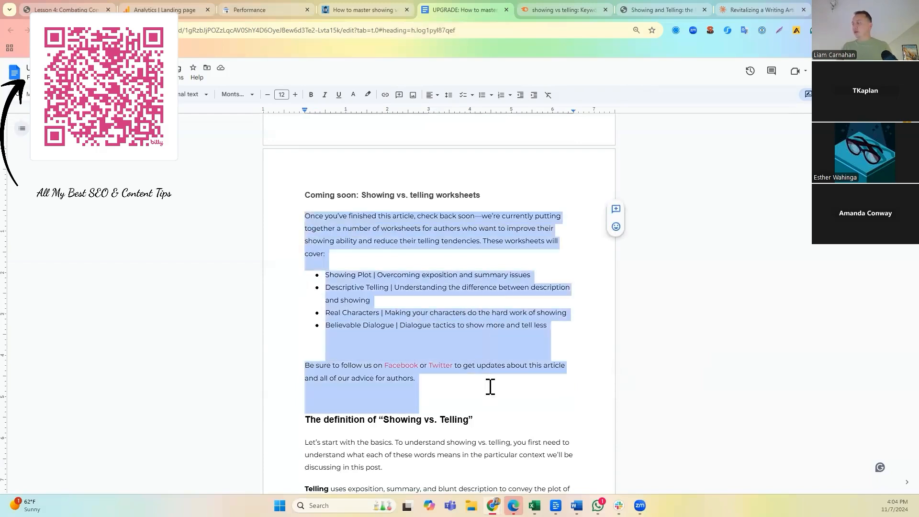
{"action": "key", "text": "BackSpace"}
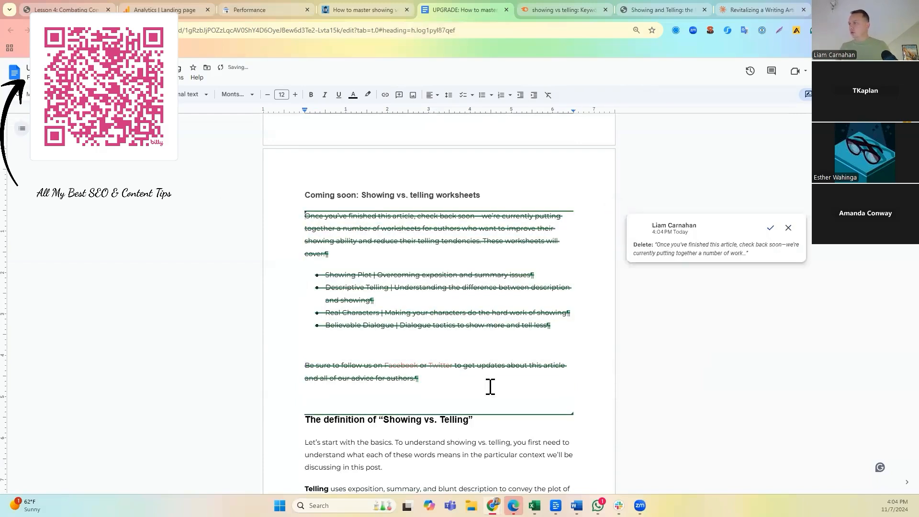
- Paste the copied CTA text under the "Coming soon: Showing vs. telling worksheets" heading and remove the extra blank lines after it
{"action": "key", "text": "ctrl+v"}
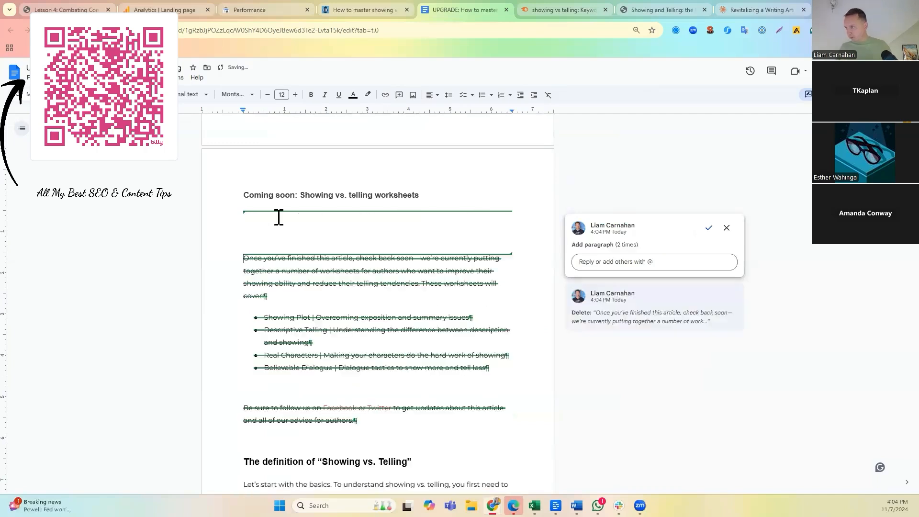
{"action": "key", "text": "BackSpace"}
{"action": "left_click", "coordinate": [269, 345]}
{"action": "key", "text": "BackSpace"}
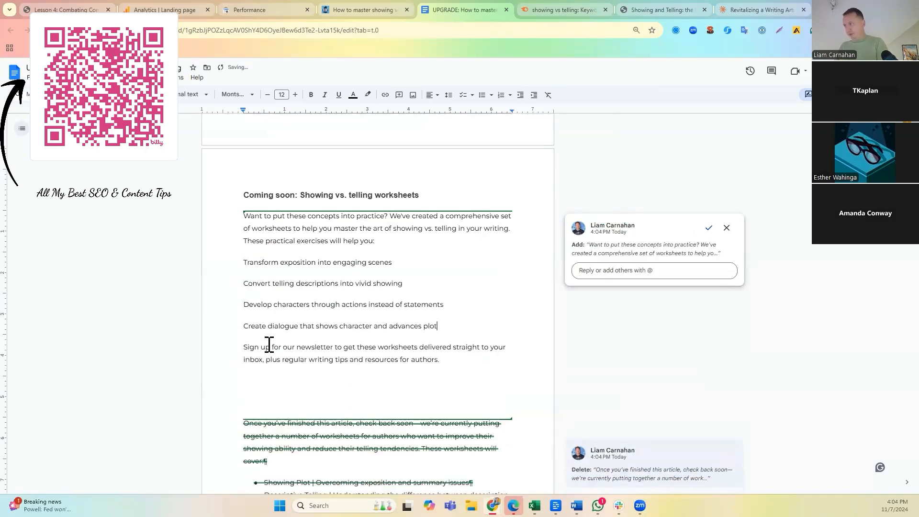
{"action": "key", "text": "BackSpace"}
{"action": "key", "text": "BackSpace"}
- Attach the comment "Add form" to the words "Sign up for our newsletter" in the pasted CTA
{"action": "left_click", "coordinate": [242, 346]}
{"action": "left_click", "coordinate": [333, 348], "text": "shift"}
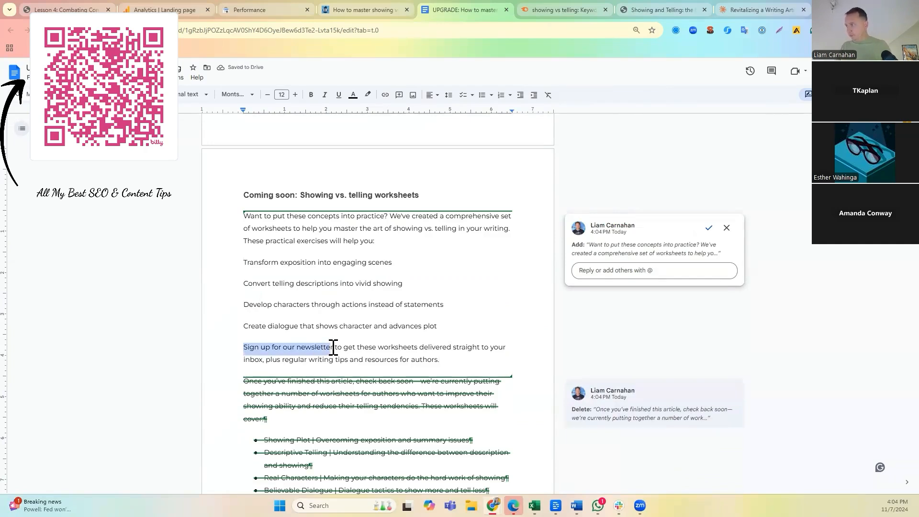
{"action": "left_click", "coordinate": [400, 98]}
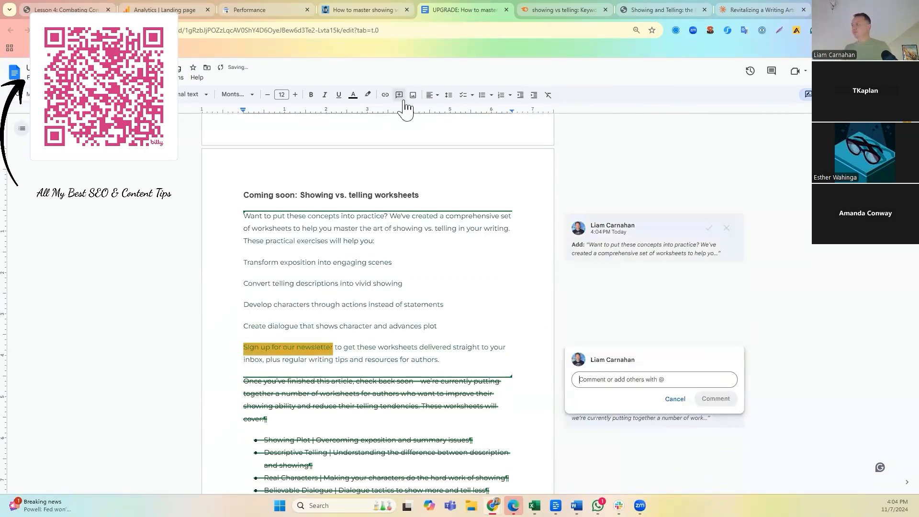
{"action": "type", "text": "Add form"}
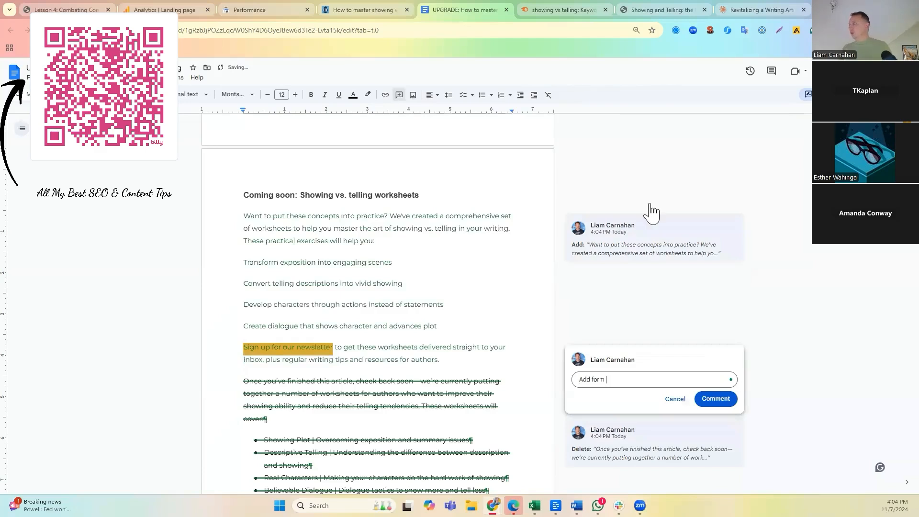
{"action": "left_click", "coordinate": [711, 400]}
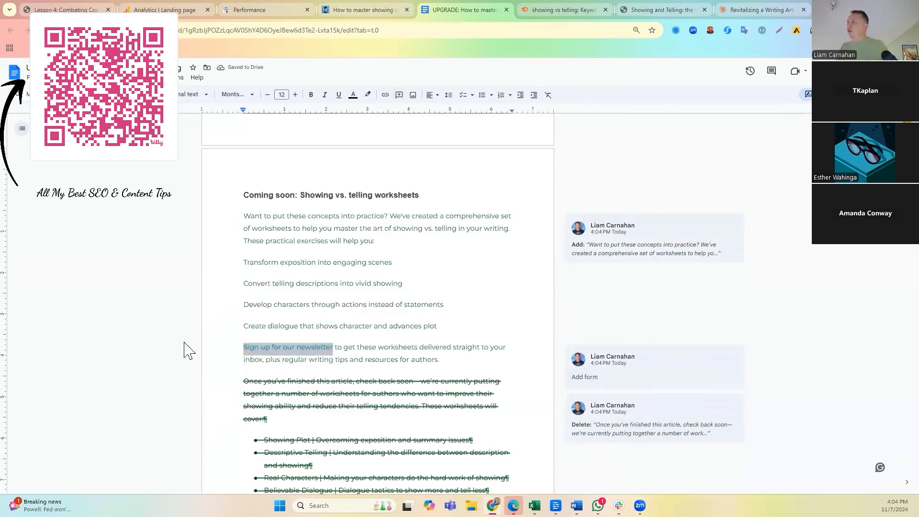
- Format the four lines from "Transform exposition into engaging scenes" to "Create dialogue that shows character and advances plot" as a bulleted list
{"action": "left_click", "coordinate": [233, 263]}
{"action": "left_click", "coordinate": [476, 328], "text": "shift"}
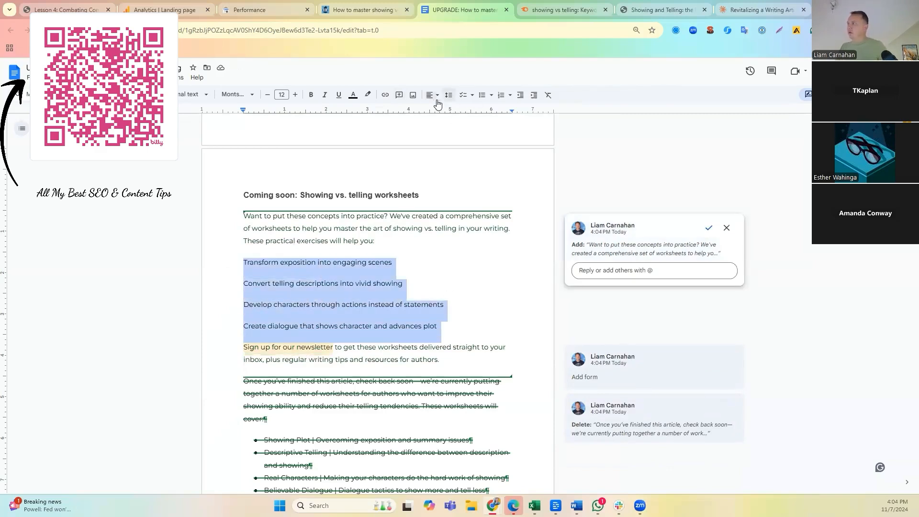
{"action": "left_click", "coordinate": [482, 95]}
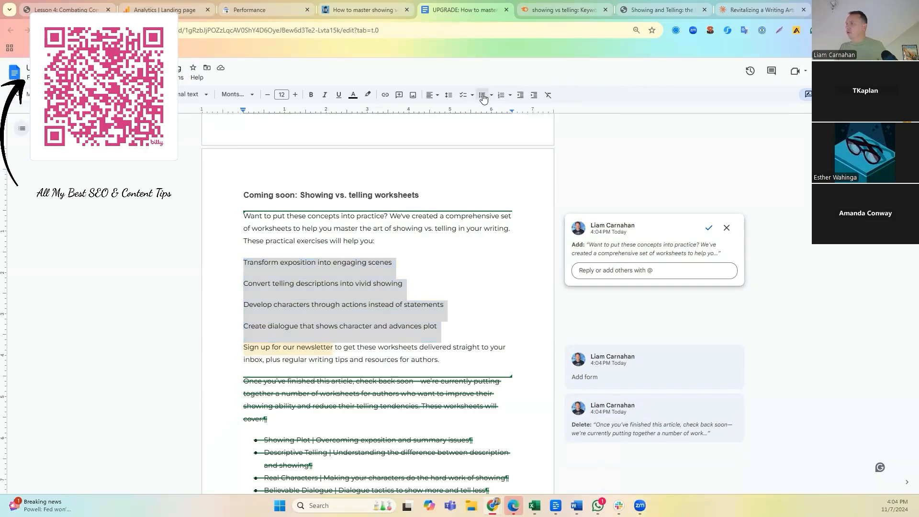
{"action": "left_click", "coordinate": [277, 355]}
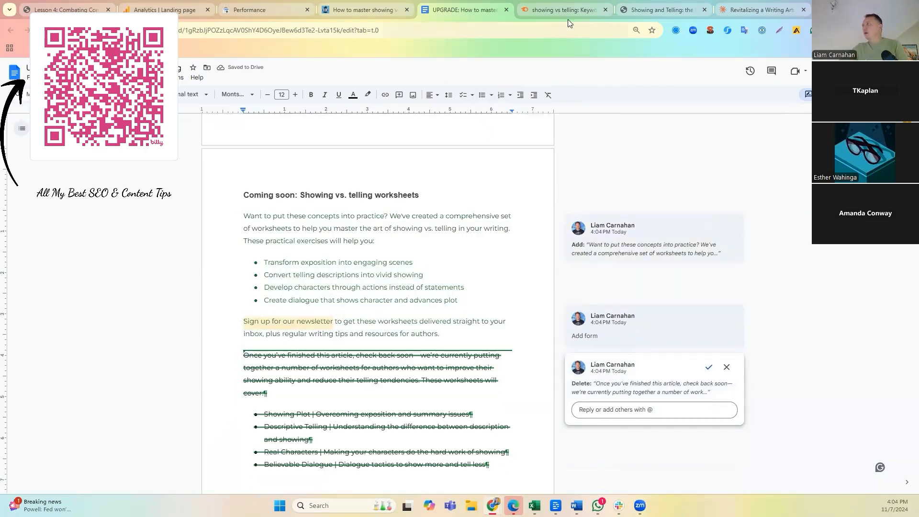
- Return to the Claude conversation, look through the new section, and begin a reply with "I like your suggestions, but"
{"action": "left_click", "coordinate": [771, 18]}
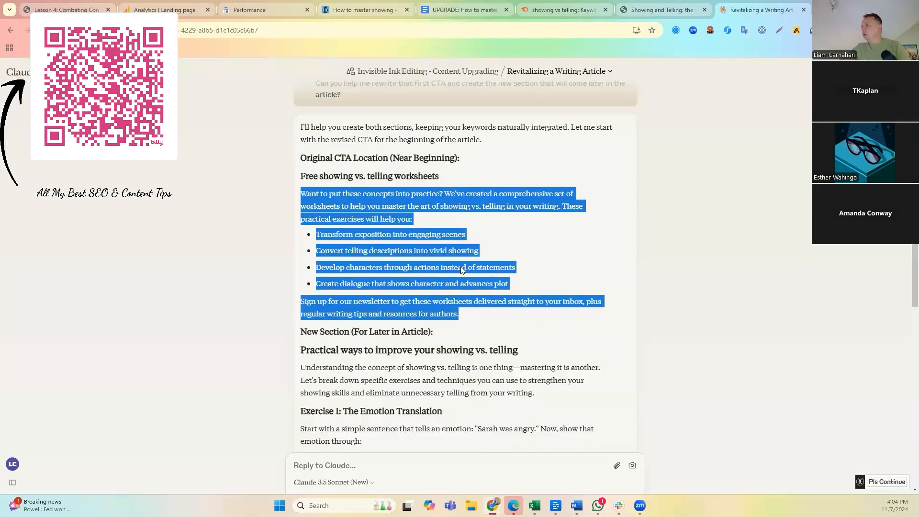
{"action": "scroll", "coordinate": [467, 260], "scroll_direction": "down", "scroll_amount": 4}
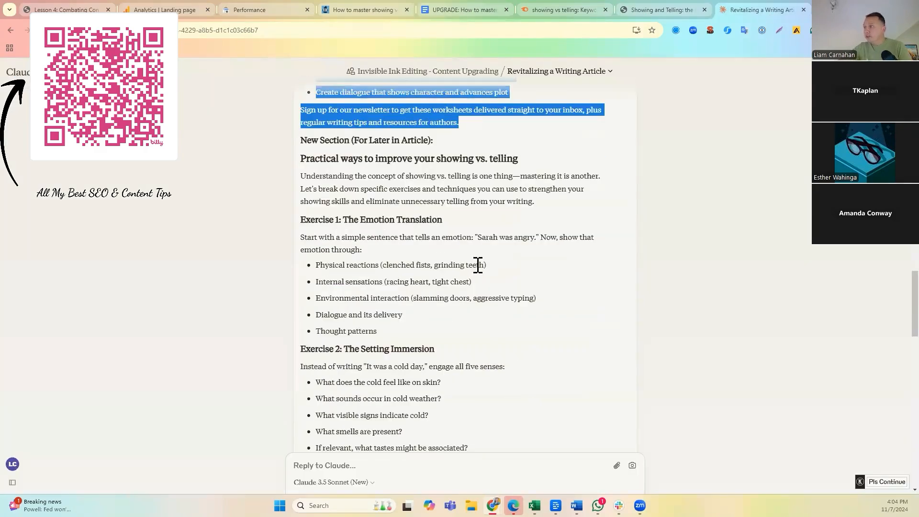
{"action": "scroll", "coordinate": [455, 383], "scroll_direction": "down", "scroll_amount": 10}
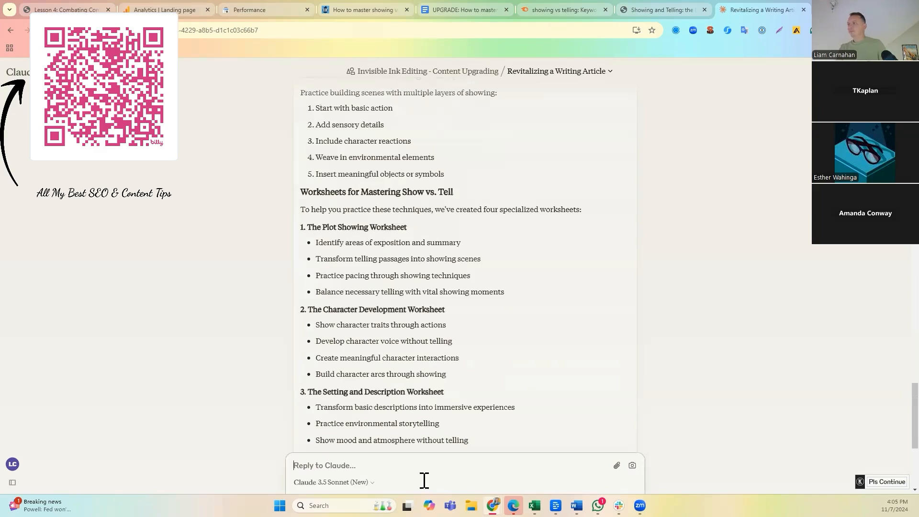
{"action": "type", "text": "I like your sugest"}
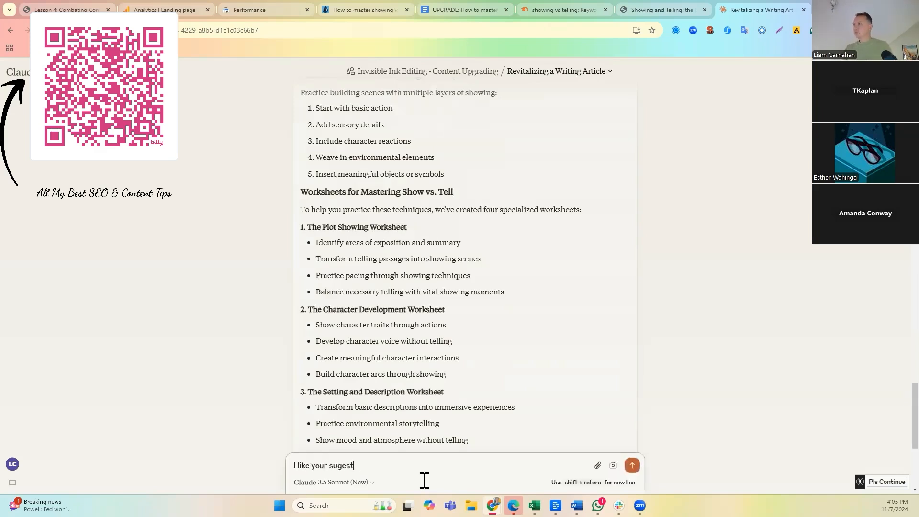
{"action": "type", "text": "ions here, but"}
{"action": "key", "text": "ctrl+a"}
{"action": "type", "text": "I li"}
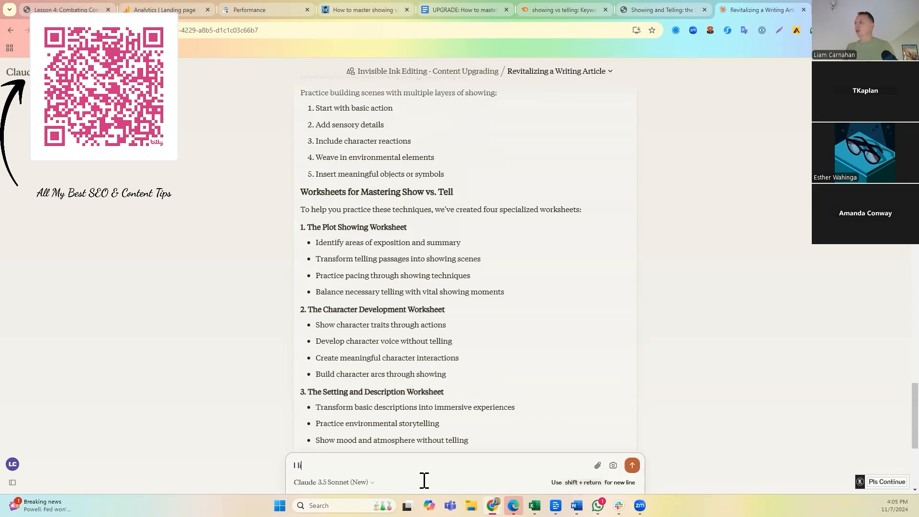
{"action": "type", "text": "ek yo"}
{"action": "key", "text": "BackSpace"}
{"action": "key", "text": "BackSpace"}
{"action": "key", "text": "BackSpace"}
{"action": "key", "text": "BackSpace"}
{"action": "key", "text": "BackSpace"}
{"action": "type", "text": "ke your suggestions, but"}
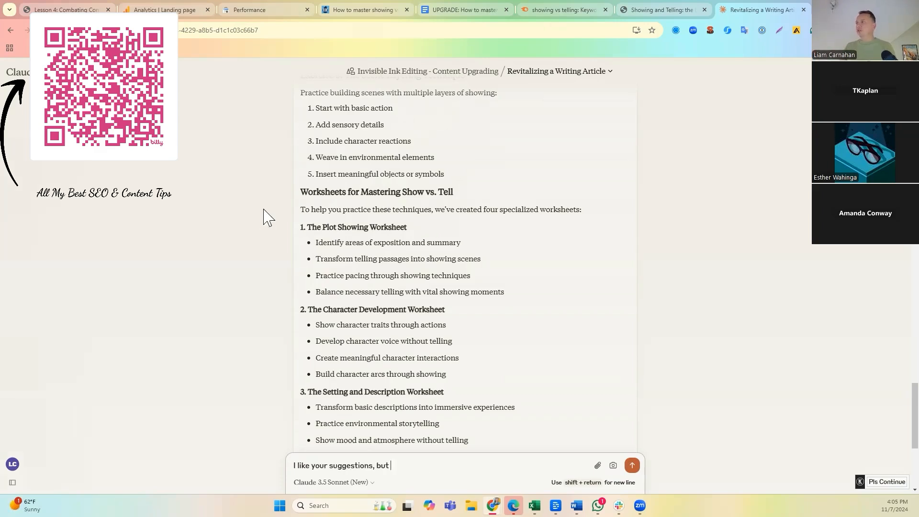
- Continue the reply with "I don't need the stuff about the worksheets - that will be in the CTA."
{"action": "left_click_drag", "start_coordinate": [303, 191], "coordinate": [512, 420]}
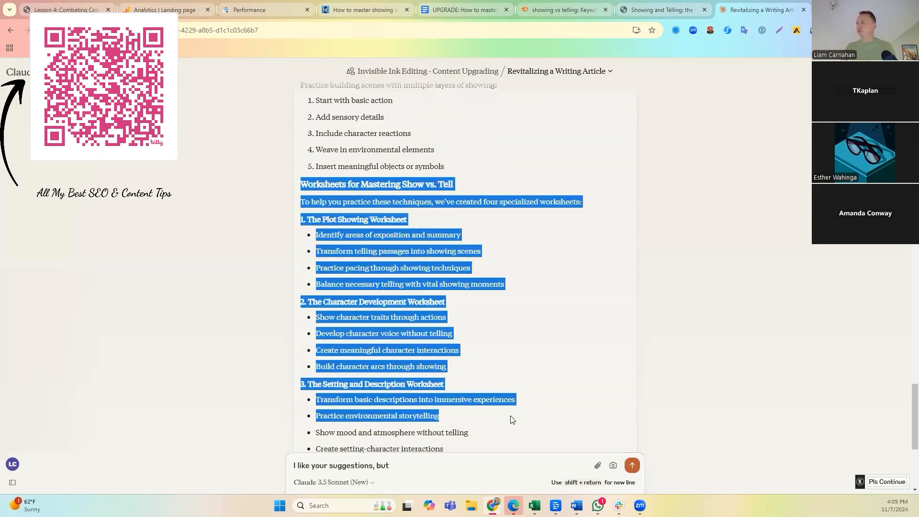
{"action": "left_click", "coordinate": [417, 462]}
{"action": "type", "text": "I don't need th"}
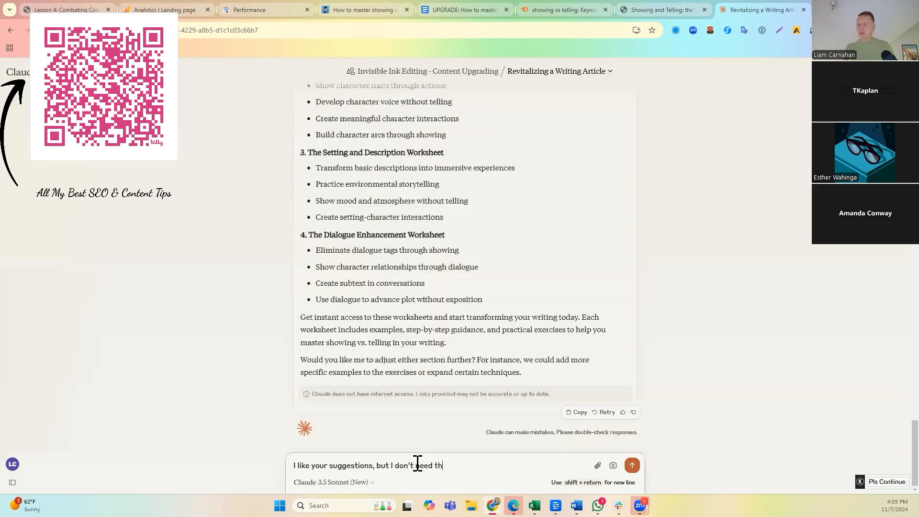
{"action": "type", "text": "e stuf fabout the worksheets - that will be in the"}
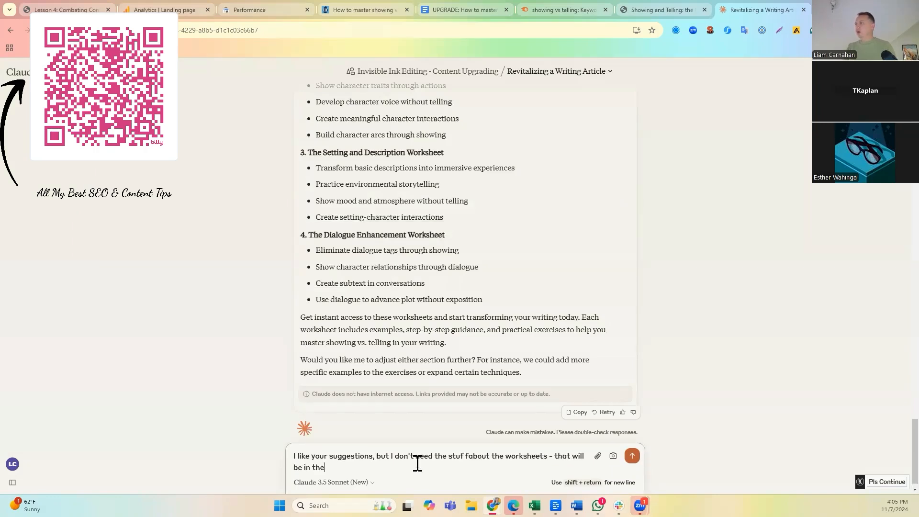
{"action": "type", "text": " CTA."}
- Review the exercises in Claude's "Practical ways to improve your showing vs. telling" section, from the last one back to the first
{"action": "scroll", "coordinate": [314, 271], "scroll_direction": "up", "scroll_amount": 3}
{"action": "scroll", "coordinate": [313, 287], "scroll_direction": "up", "scroll_amount": 5}
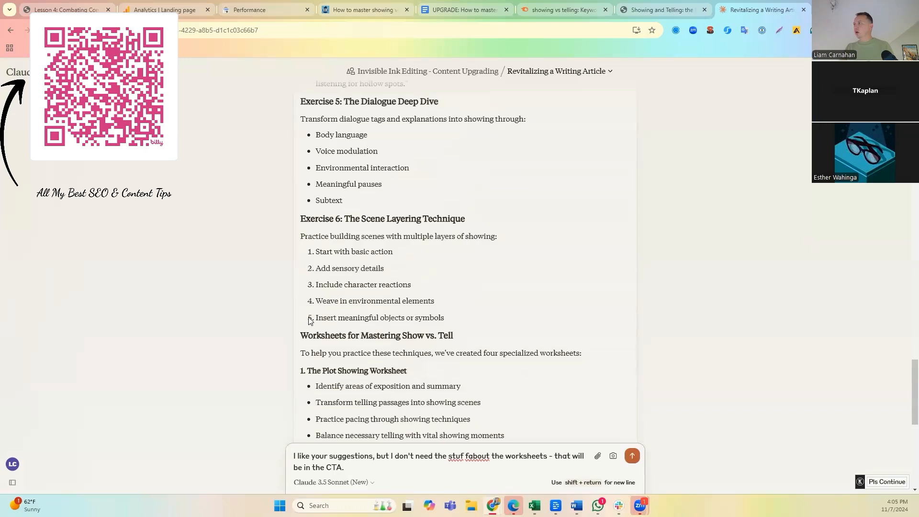
{"action": "scroll", "coordinate": [309, 321], "scroll_direction": "up", "scroll_amount": 1}
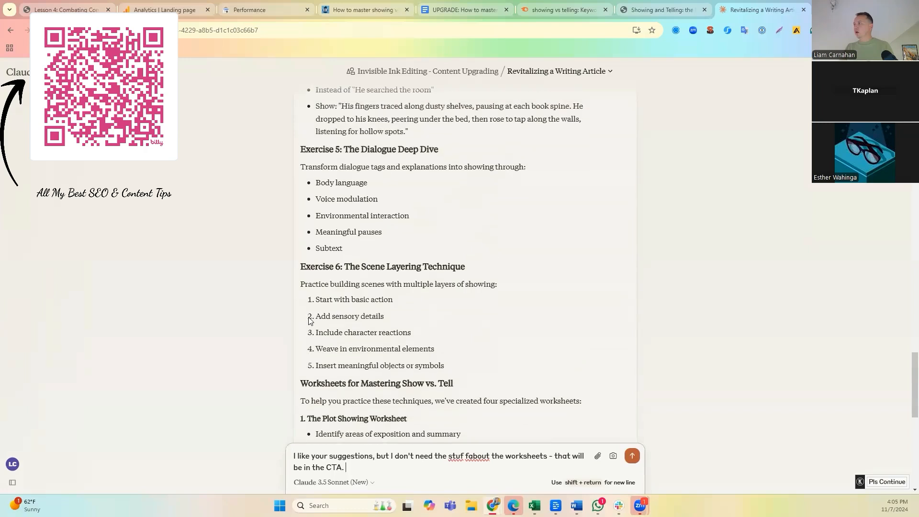
{"action": "scroll", "coordinate": [309, 321], "scroll_direction": "up", "scroll_amount": 1}
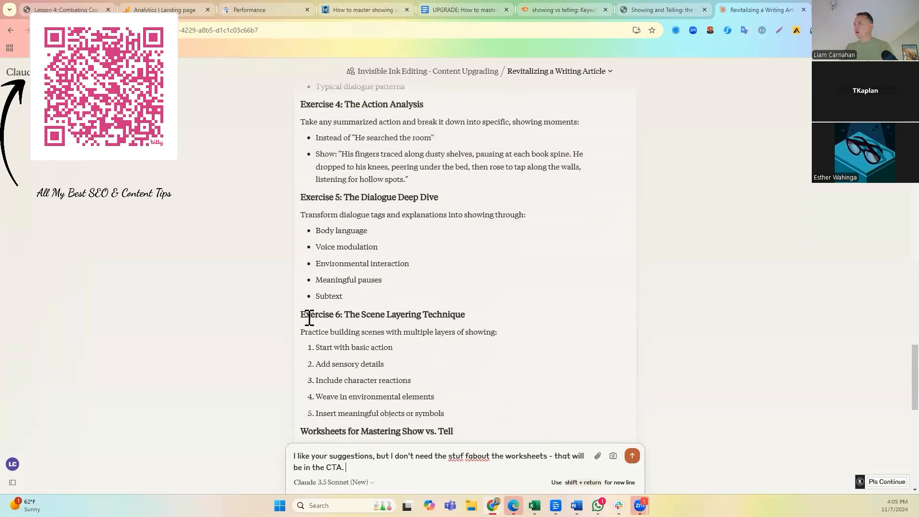
{"action": "scroll", "coordinate": [310, 317], "scroll_direction": "up", "scroll_amount": 2}
{"action": "scroll", "coordinate": [308, 326], "scroll_direction": "up", "scroll_amount": 3}
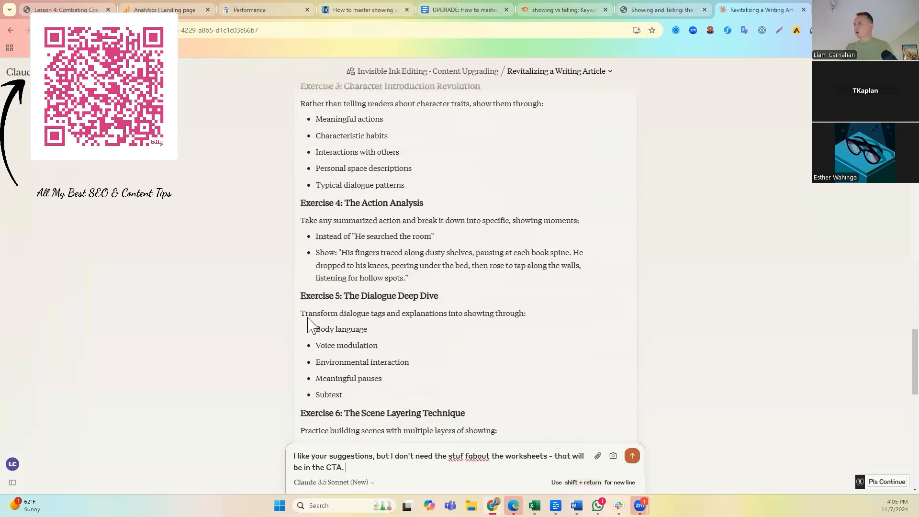
{"action": "scroll", "coordinate": [308, 325], "scroll_direction": "up", "scroll_amount": 2}
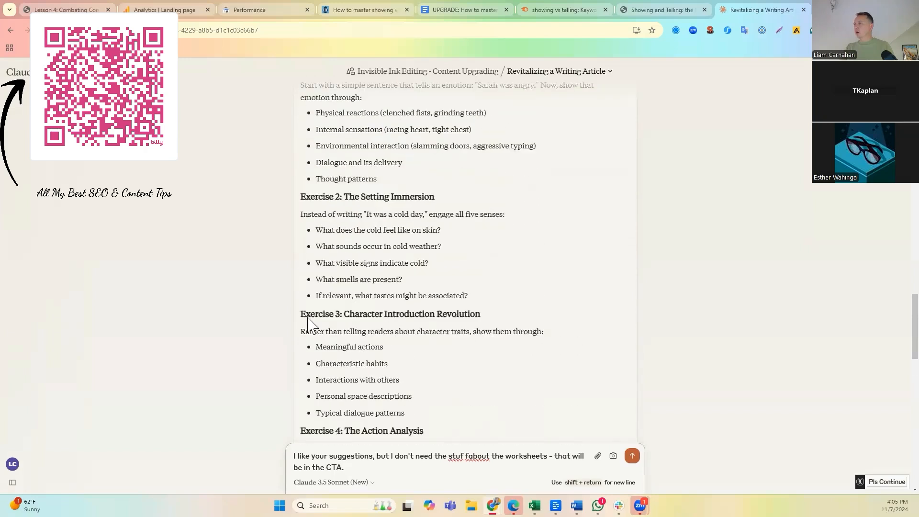
{"action": "scroll", "coordinate": [310, 317], "scroll_direction": "up", "scroll_amount": 2}
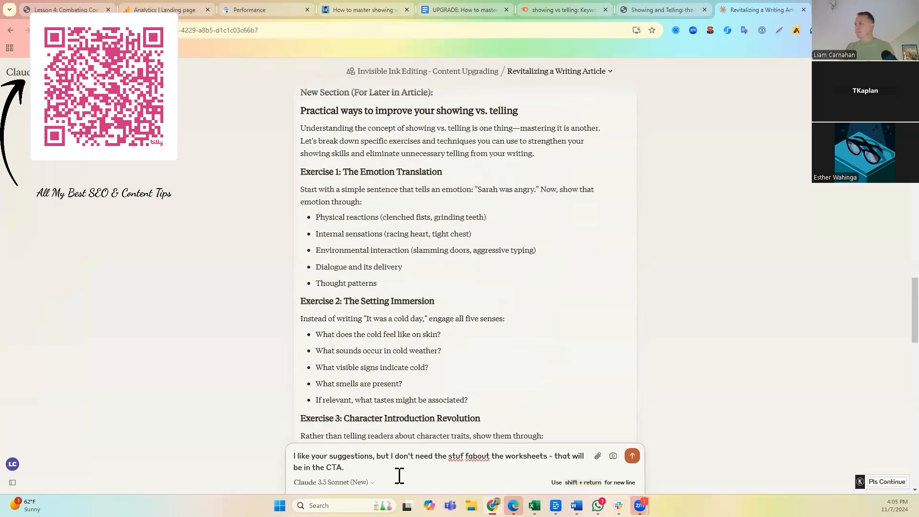
- Add to the reply that the practical ways are good but have too many bullet points, and some exercises should be left for the worksheets
{"action": "type", "text": "your practical ways, but it's too many bullet points, and"}
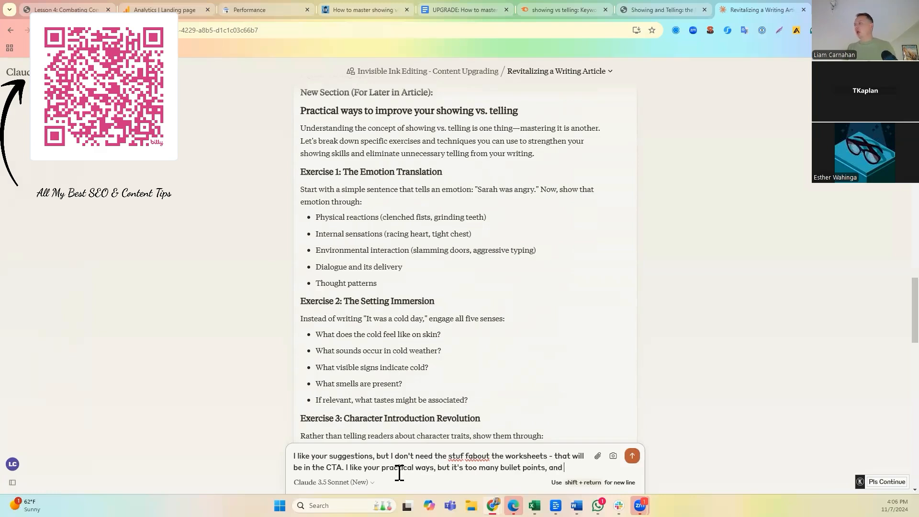
{"action": "type", "text": "nt to make sure"}
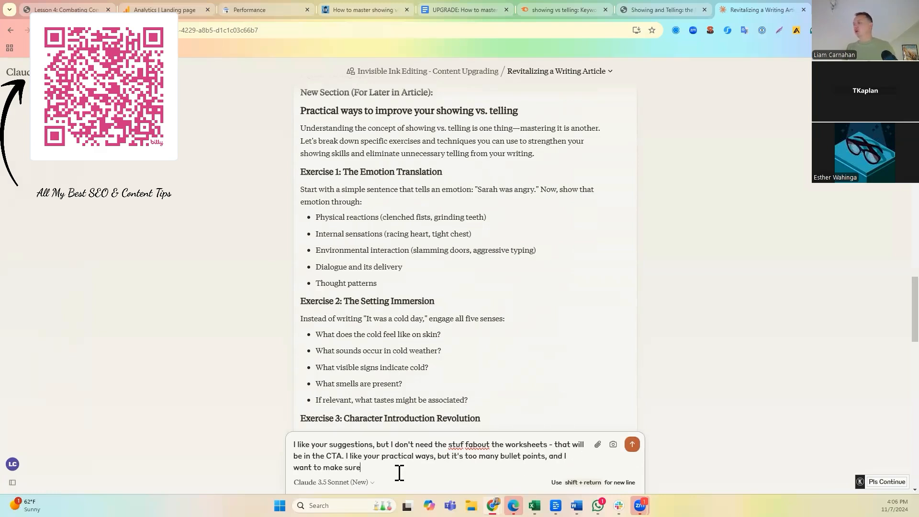
{"action": "type", "text": "of the practical exercises for the work"}
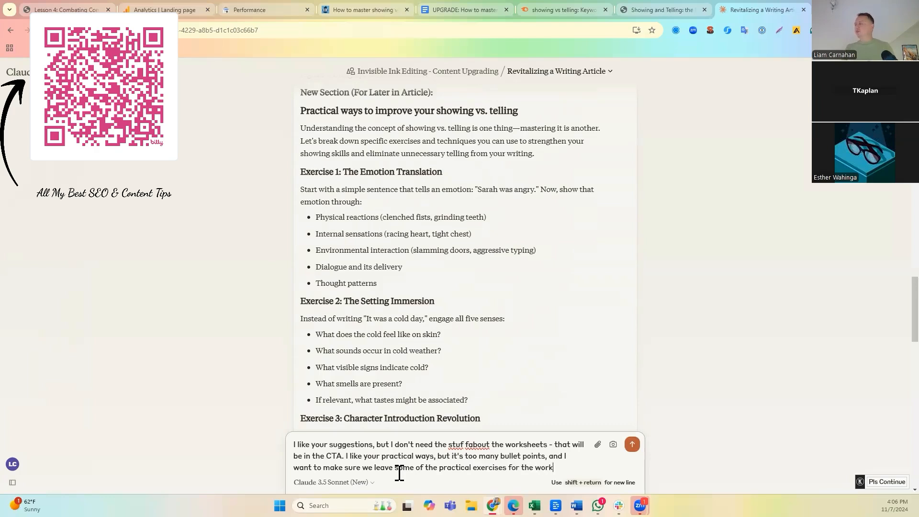
{"action": "type", "text": "s."}
- Add to the reply that these should instead be more general practices, such as working on sensory details and writing deep descriptions of objects and setting
{"action": "key", "text": "shift+Return"}
{"action": "type", "text": "Instead,"}
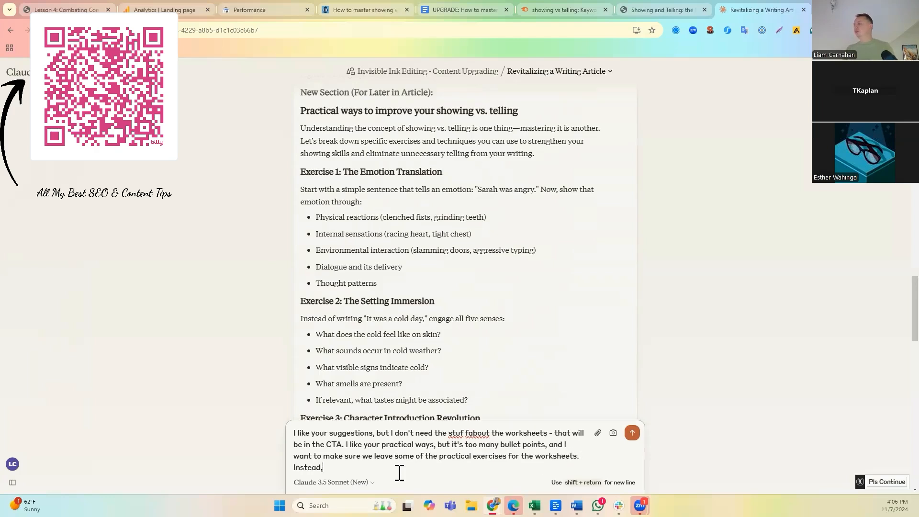
{"action": "type", "text": "bem ore general practices, such as working"}
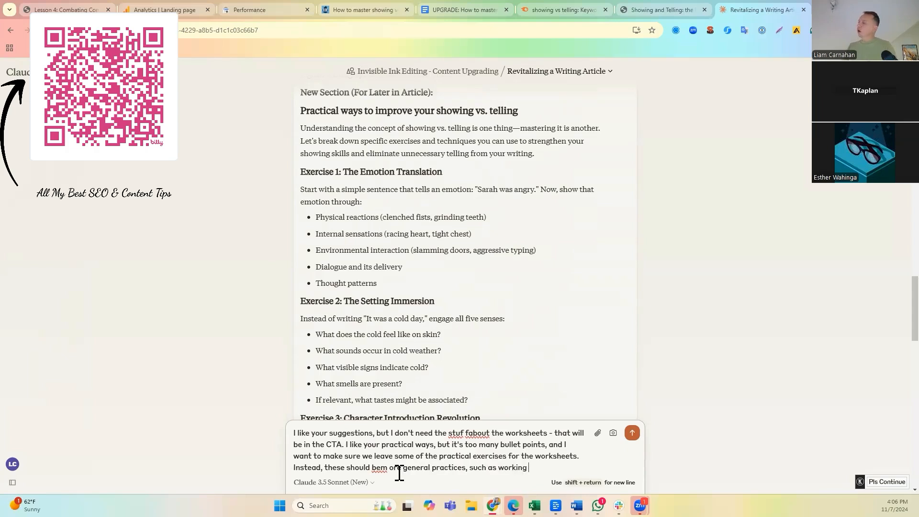
{"action": "type", "text": "details, d"}
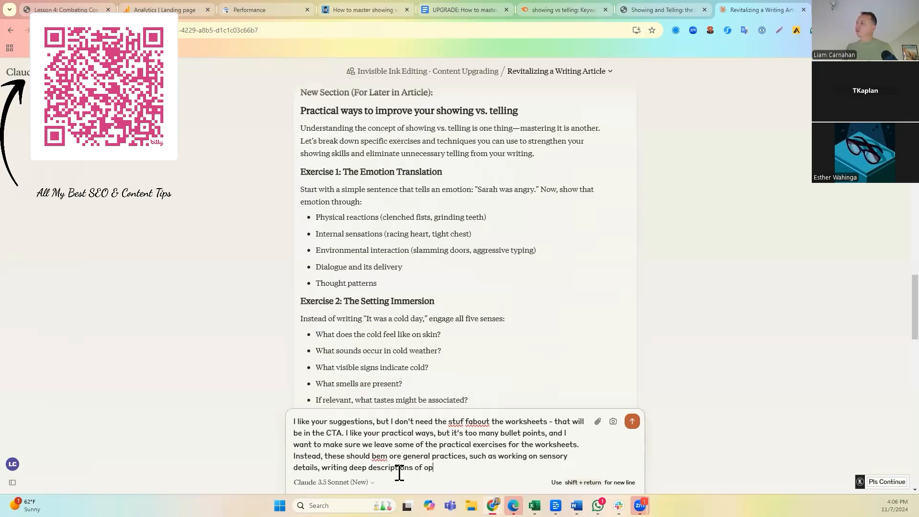
{"action": "key", "text": "BackSpace"}
{"action": "type", "text": "jects and setting, and "}
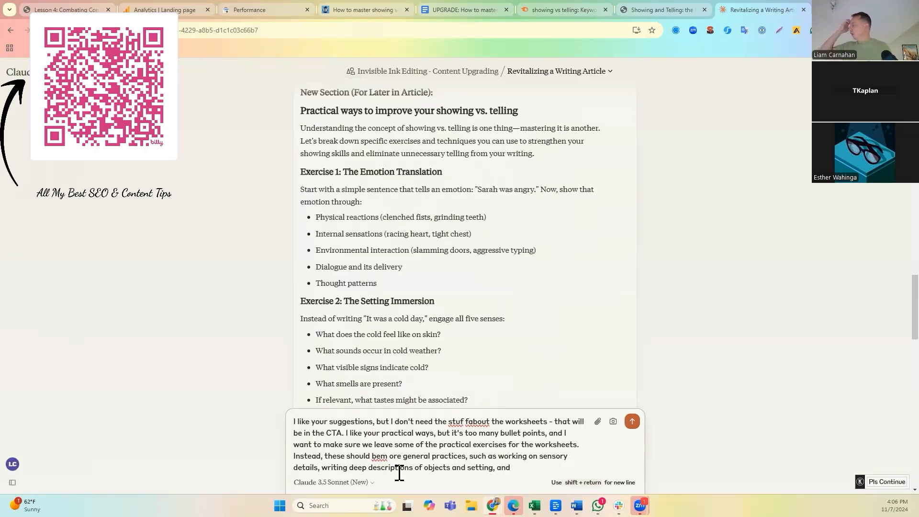
- Add reading examples and underlining/taking notes on what makes for good showing vs. telling, ask Claude to rewrite that section, and send the reply
{"action": "type", "text": "reading e"}
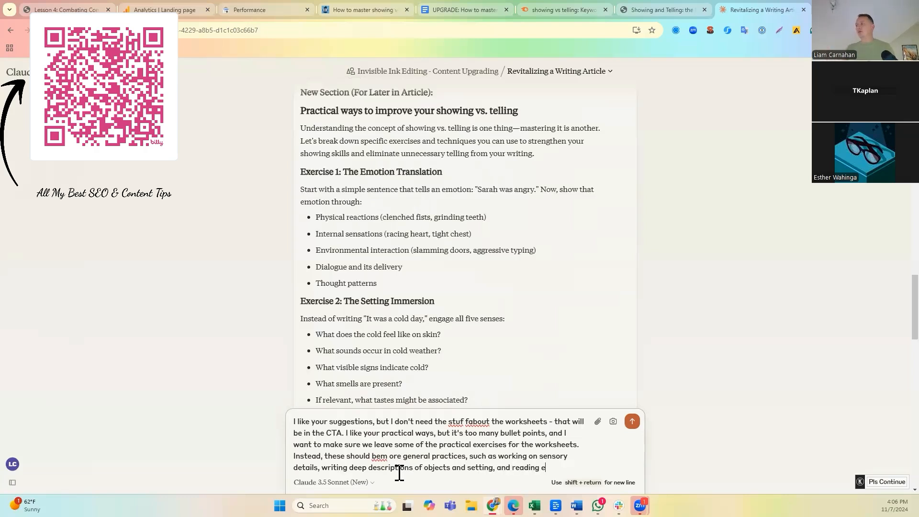
{"action": "type", "text": "xamples and "}
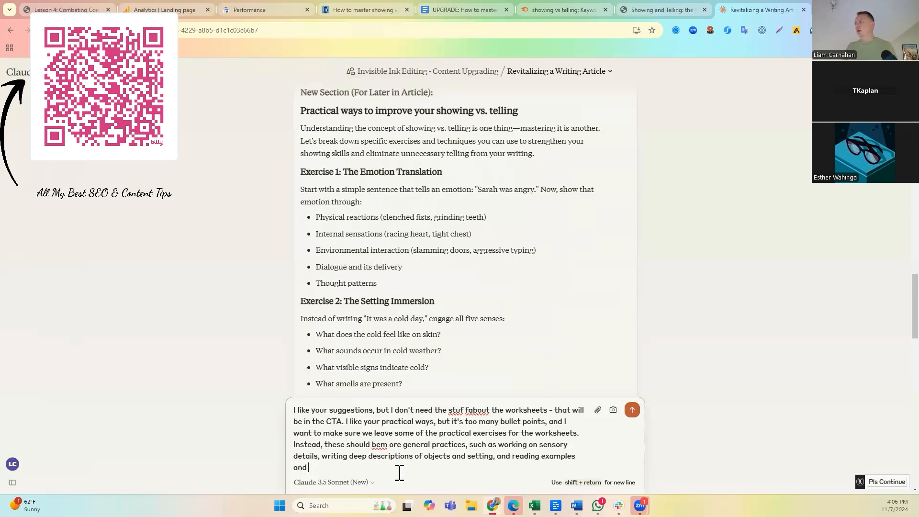
{"action": "type", "text": "underlining/"}
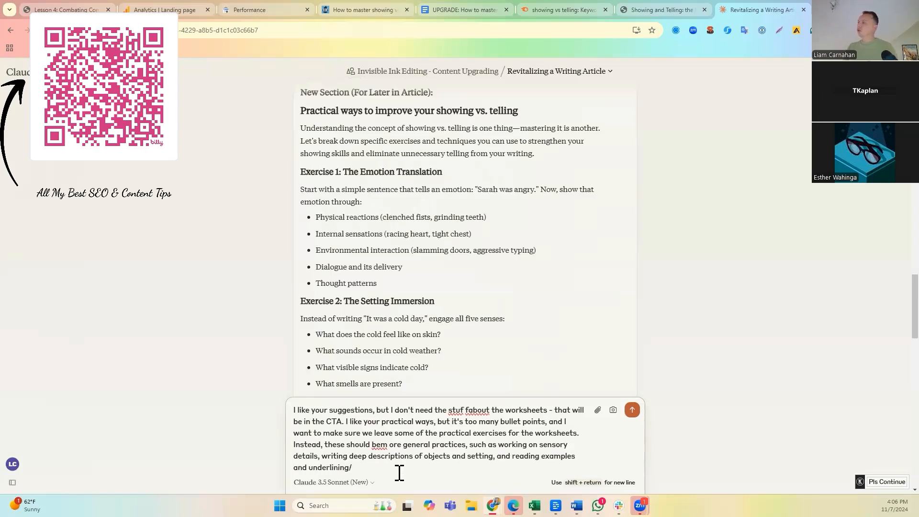
{"action": "type", "text": "taking on notes on what make"}
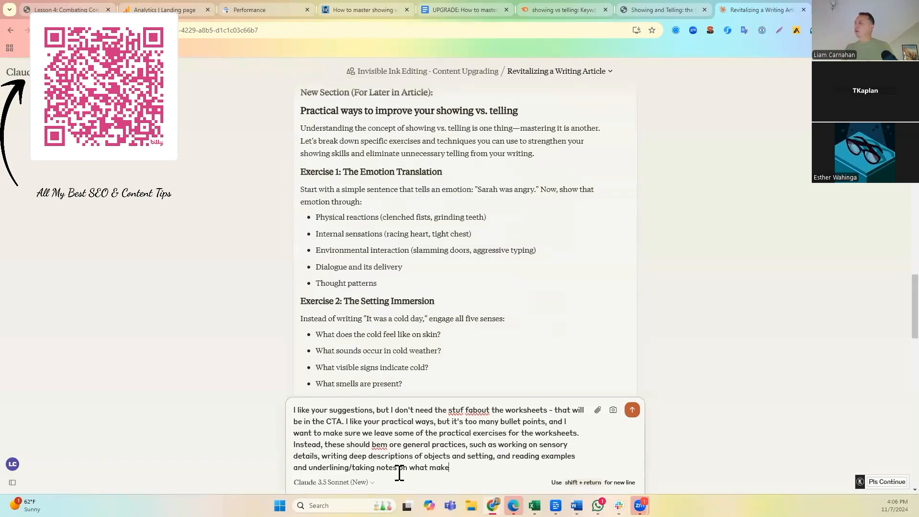
{"action": "type", "text": "s for good showing vs. te"}
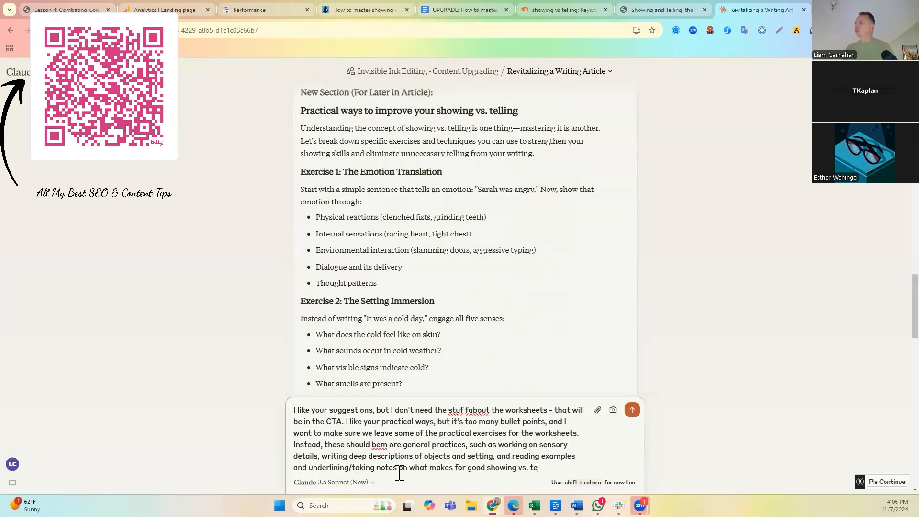
{"action": "type", "text": "lling. Can you rewr"}
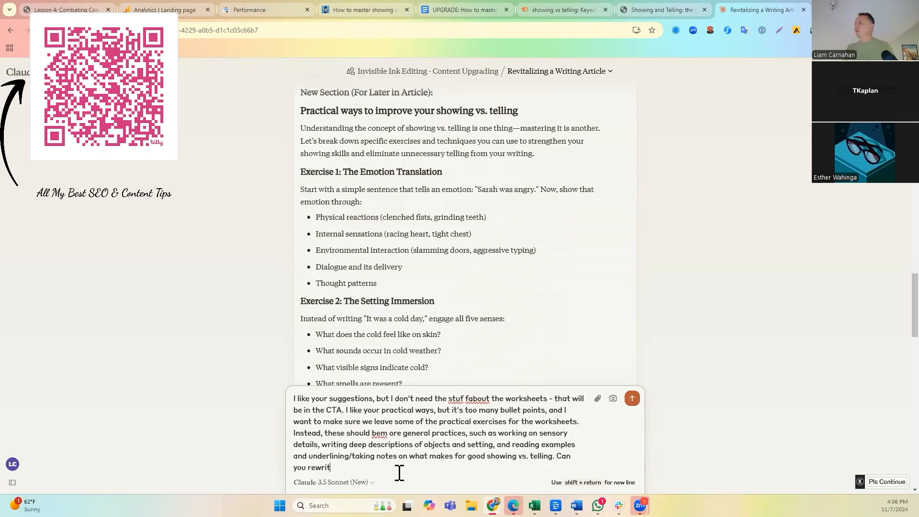
{"action": "key", "text": "Return"}
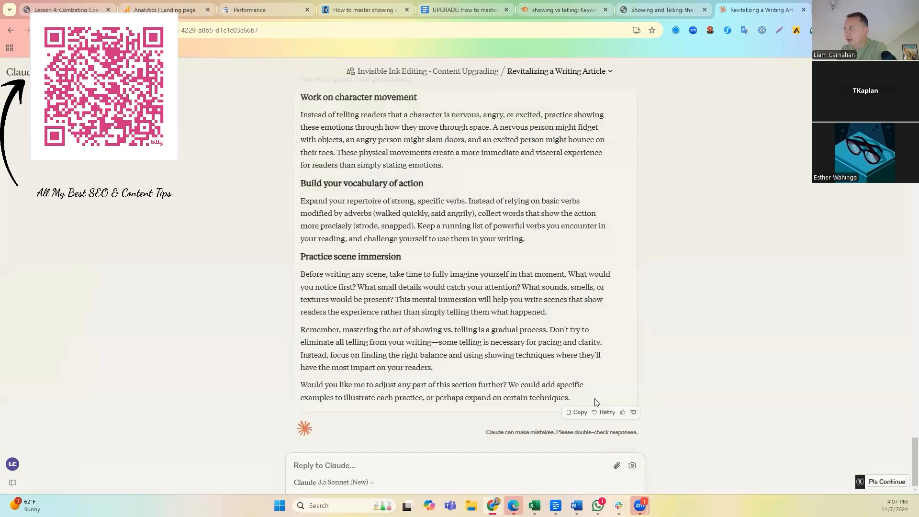
- Copy Claude's rewritten "Practical ways to improve your showing vs. telling" section from its heading through the end of the response
{"action": "left_click_drag", "start_coordinate": [570, 397], "coordinate": [290, 156]}
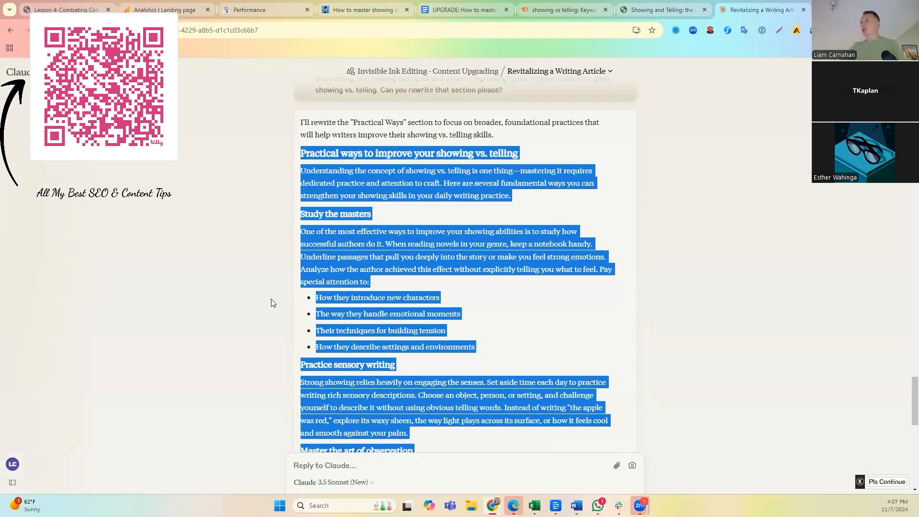
{"action": "scroll", "coordinate": [535, 269], "scroll_direction": "down", "scroll_amount": 10}
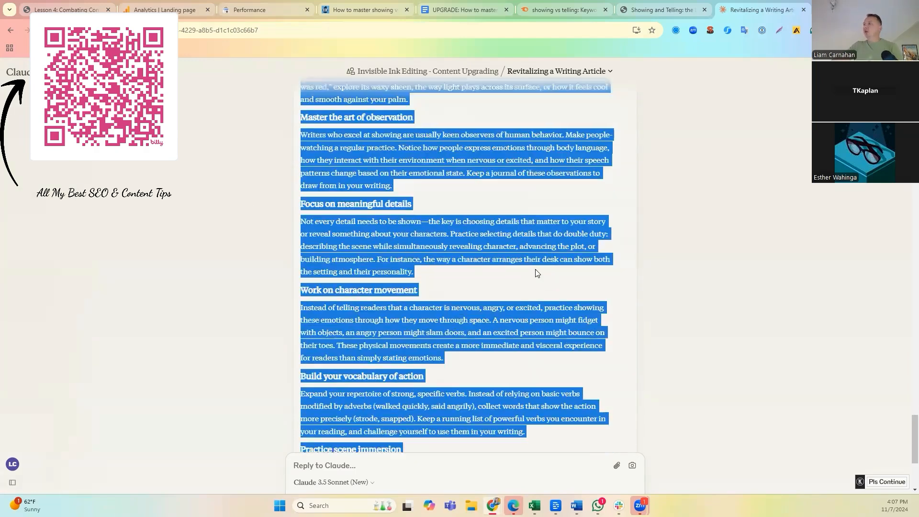
{"action": "scroll", "coordinate": [533, 271], "scroll_direction": "down", "scroll_amount": 1}
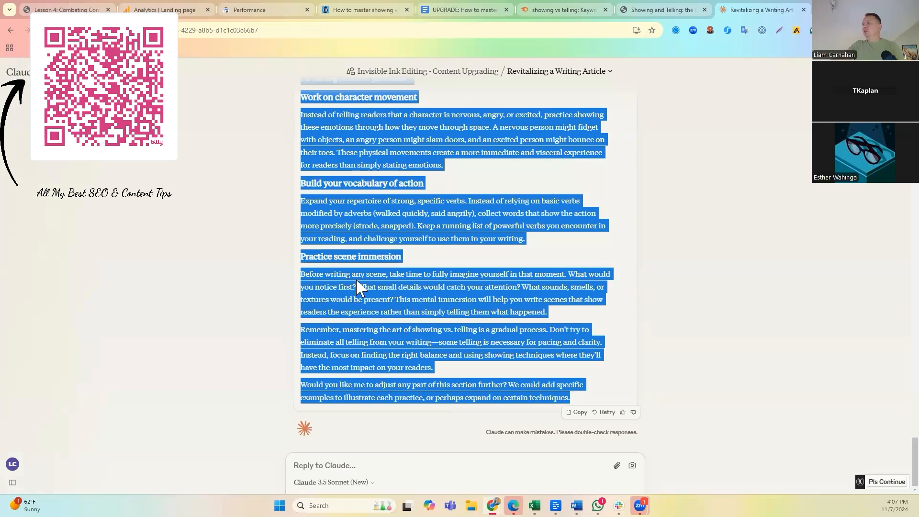
{"action": "scroll", "coordinate": [471, 355], "scroll_direction": "up", "scroll_amount": 20}
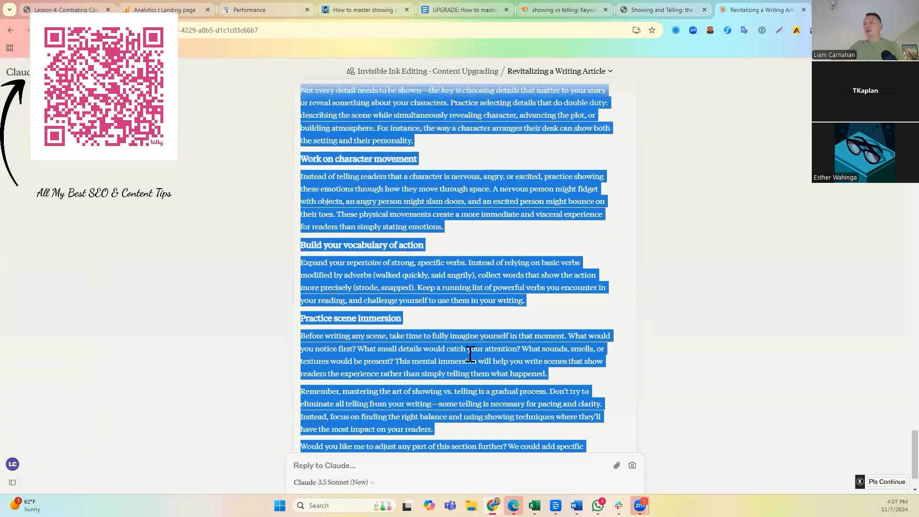
{"action": "scroll", "coordinate": [431, 292], "scroll_direction": "up", "scroll_amount": 2}
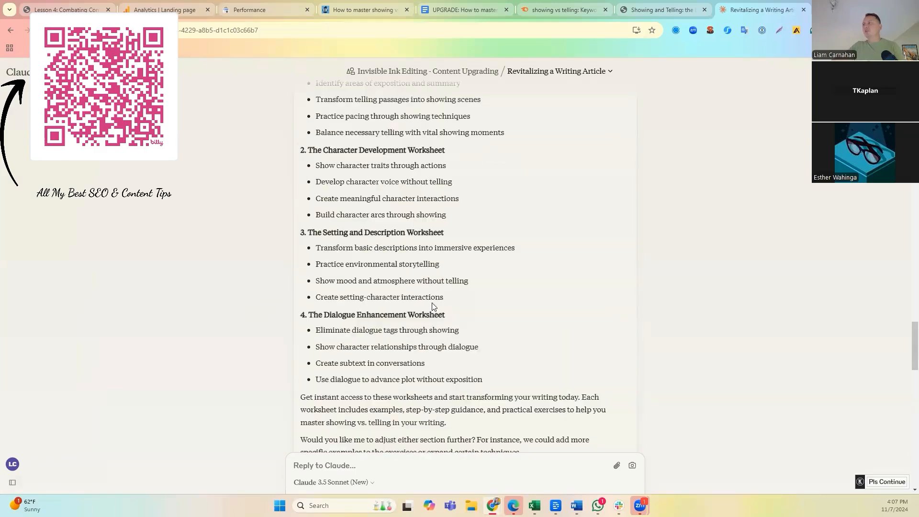
{"action": "scroll", "coordinate": [470, 119], "scroll_direction": "down", "scroll_amount": 1}
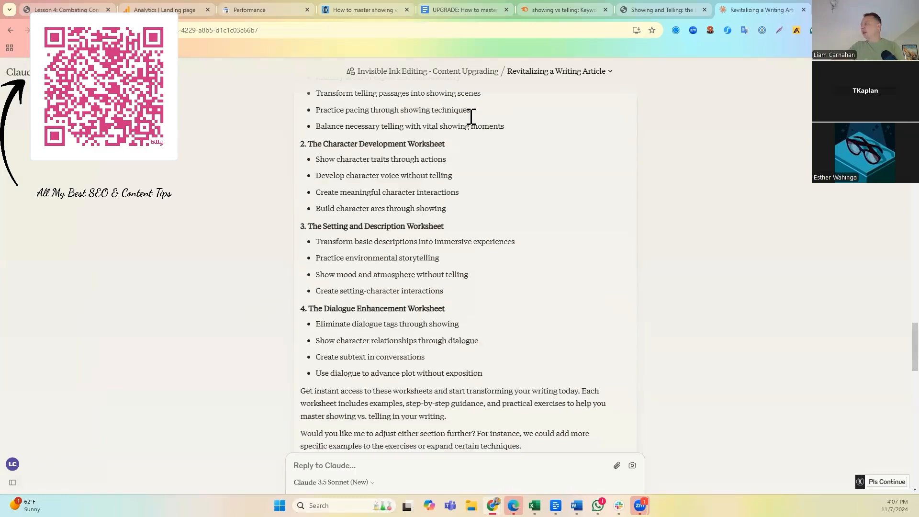
- Switch to the article in Google Docs and paste the rewritten section after the "Your story feels like an outline" feedback, before the closing paragraph
{"action": "left_click", "coordinate": [431, 9]}
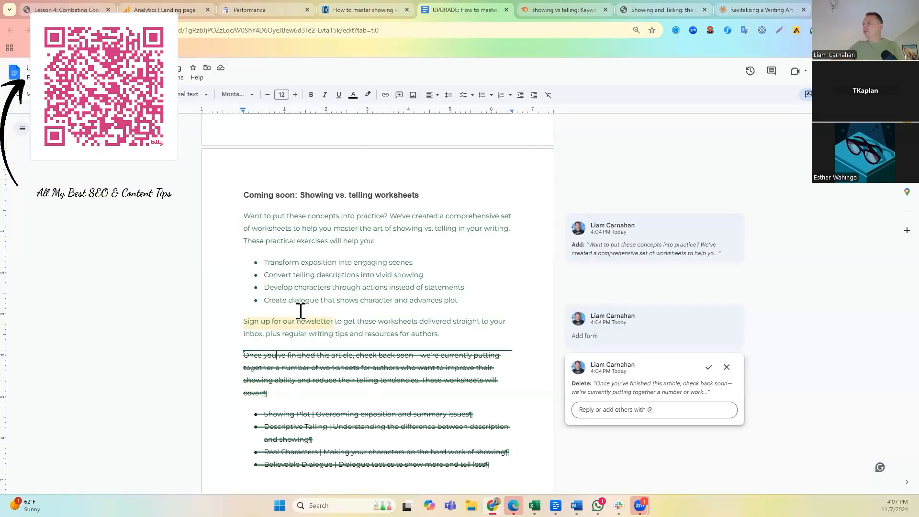
{"action": "scroll", "coordinate": [301, 311], "scroll_direction": "down", "scroll_amount": 10}
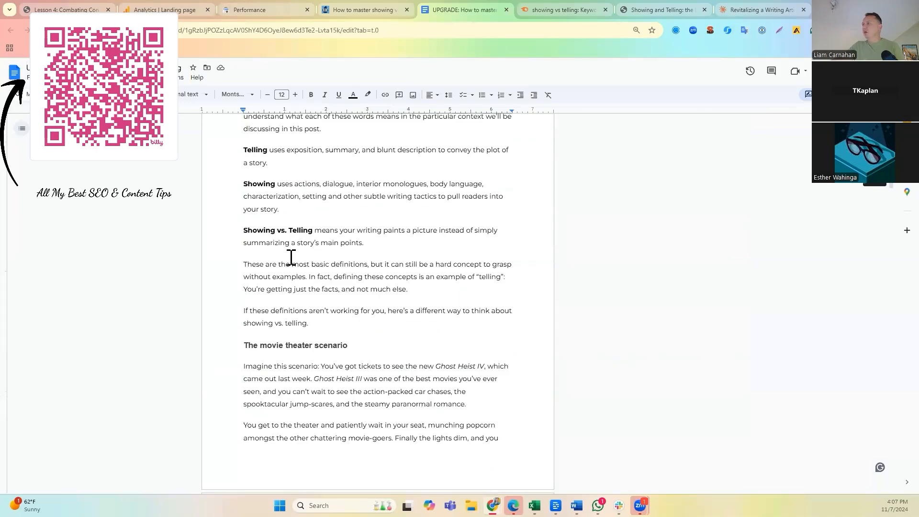
{"action": "scroll", "coordinate": [291, 260], "scroll_direction": "down", "scroll_amount": 6}
{"action": "scroll", "coordinate": [302, 257], "scroll_direction": "down", "scroll_amount": 20}
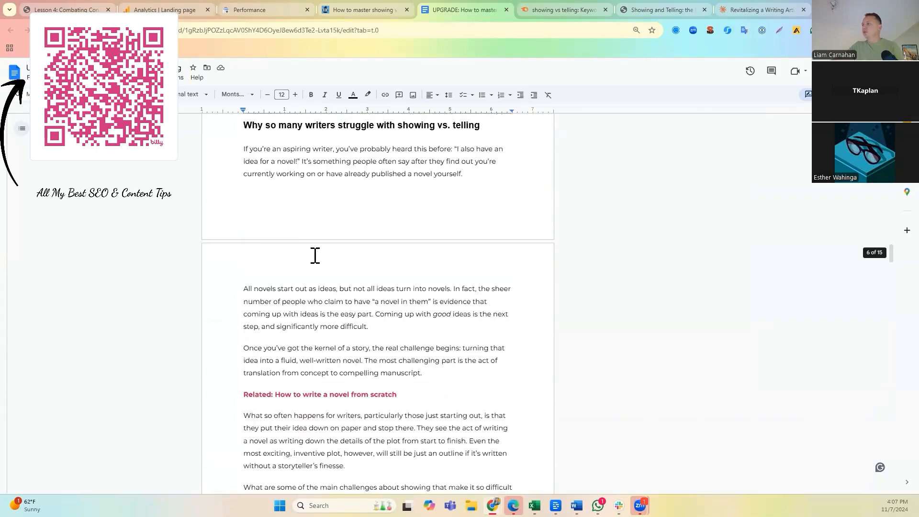
{"action": "scroll", "coordinate": [315, 257], "scroll_direction": "down", "scroll_amount": 20}
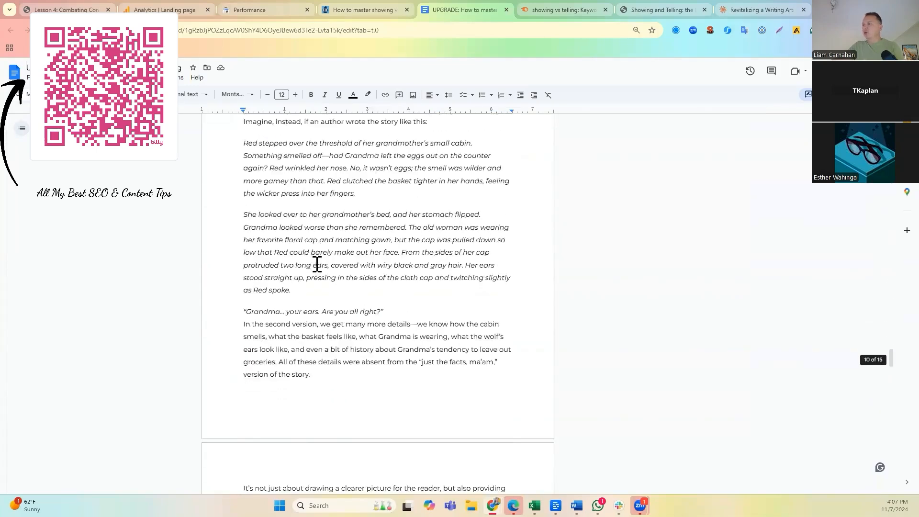
{"action": "scroll", "coordinate": [317, 266], "scroll_direction": "down", "scroll_amount": 15}
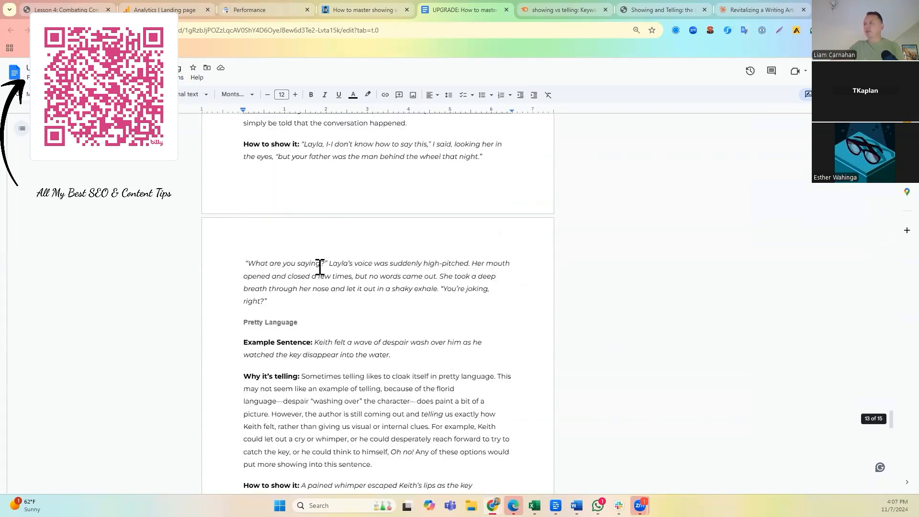
{"action": "scroll", "coordinate": [323, 267], "scroll_direction": "down", "scroll_amount": 15}
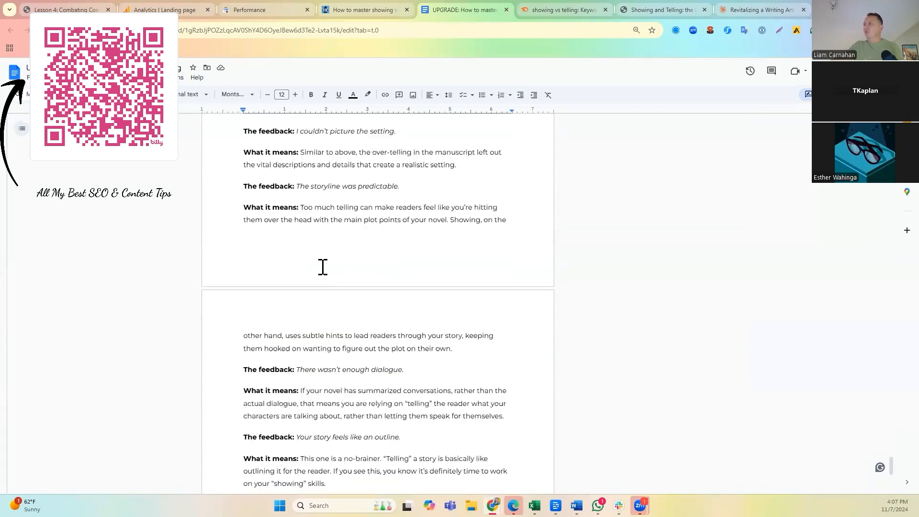
{"action": "scroll", "coordinate": [335, 259], "scroll_direction": "down", "scroll_amount": 1}
{"action": "left_click", "coordinate": [351, 234]}
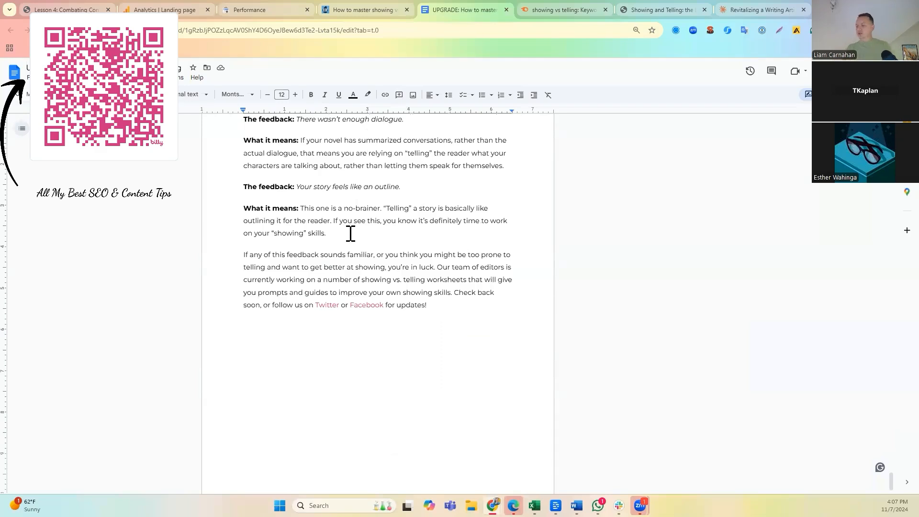
{"action": "key", "text": "Return"}
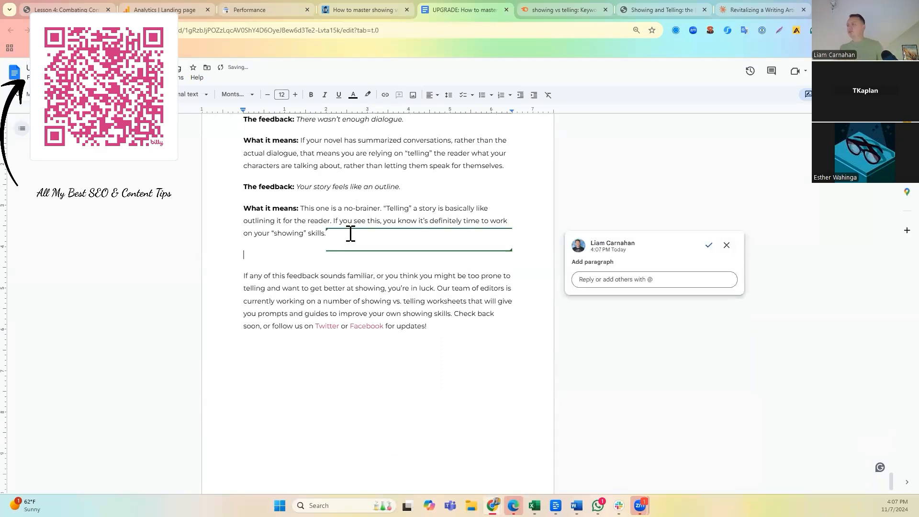
{"action": "key", "text": "ctrl+v"}
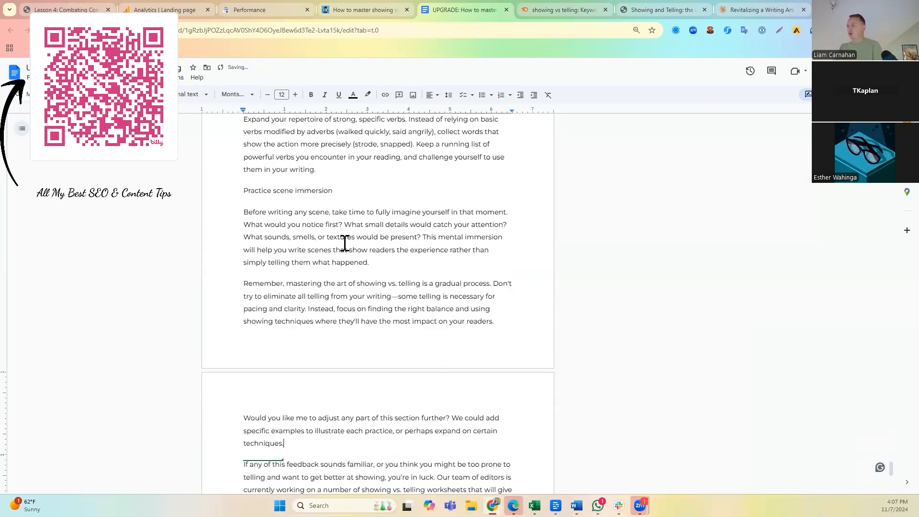
- Add the comment "Rewrite conclusion" to the article's closing paragraph beginning "If any of this feedback sounds familiar"
{"action": "scroll", "coordinate": [332, 282], "scroll_direction": "down", "scroll_amount": 5}
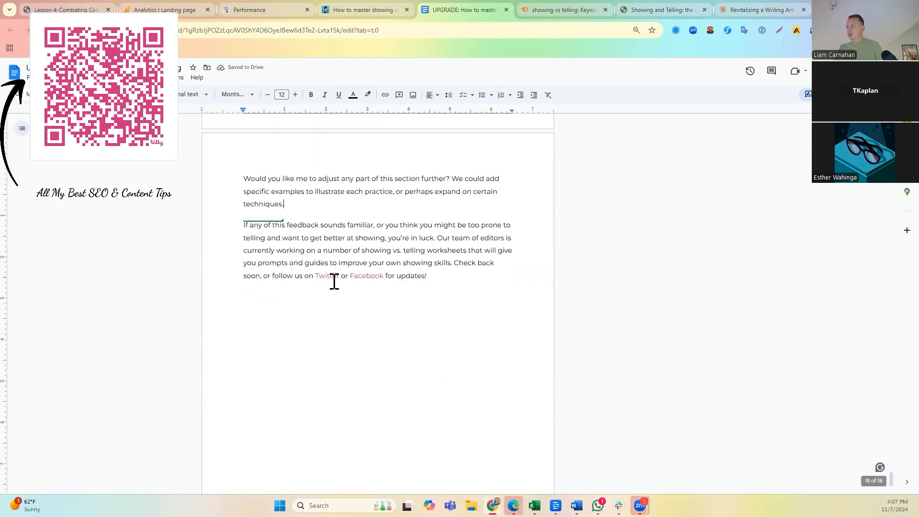
{"action": "left_click_drag", "start_coordinate": [425, 281], "coordinate": [310, 267]}
{"action": "left_click_drag", "start_coordinate": [445, 282], "coordinate": [222, 221]}
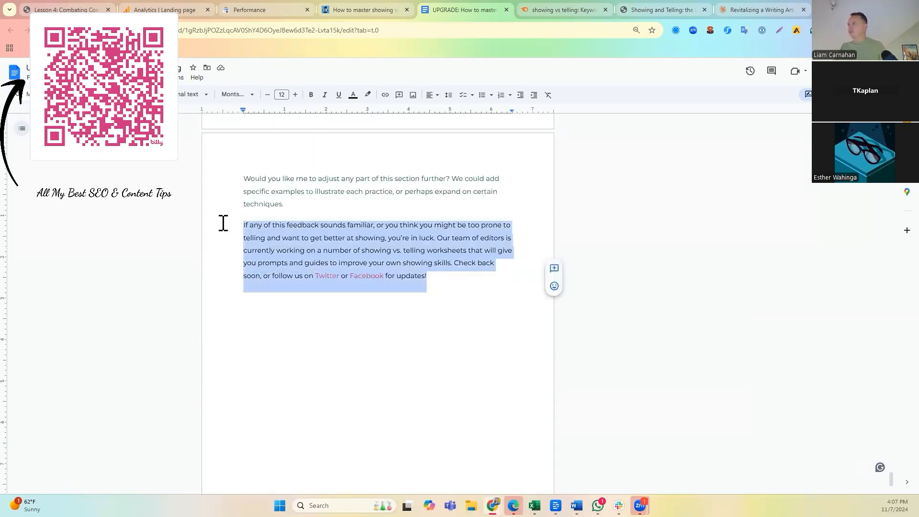
{"action": "left_click", "coordinate": [554, 270]}
{"action": "type", "text": "Rewrite conclusion"}
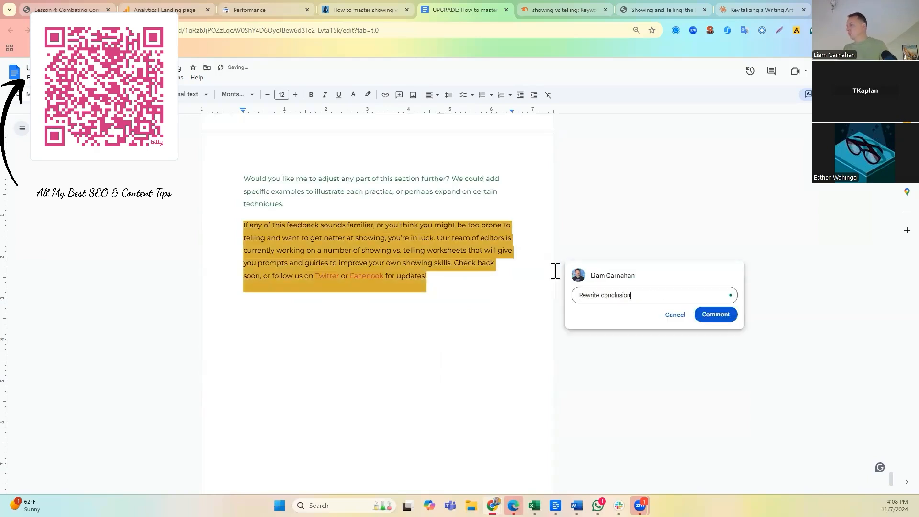
{"action": "key", "text": "ctrl+Return"}
- Format the lines "Practice scene immersion" and "Build your vocabulary of action" in the pasted section as Heading 3
{"action": "scroll", "coordinate": [374, 316], "scroll_direction": "up", "scroll_amount": 6}
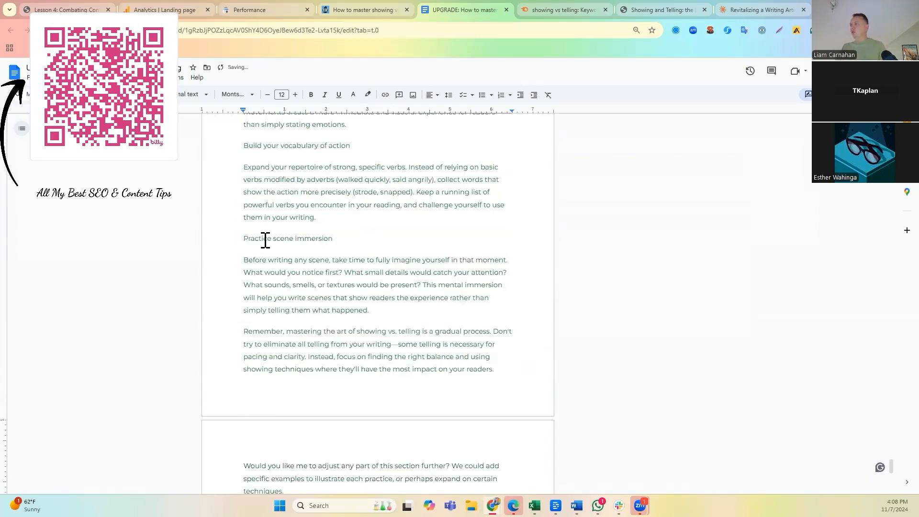
{"action": "triple_click", "coordinate": [234, 241]}
{"action": "left_click", "coordinate": [191, 94]}
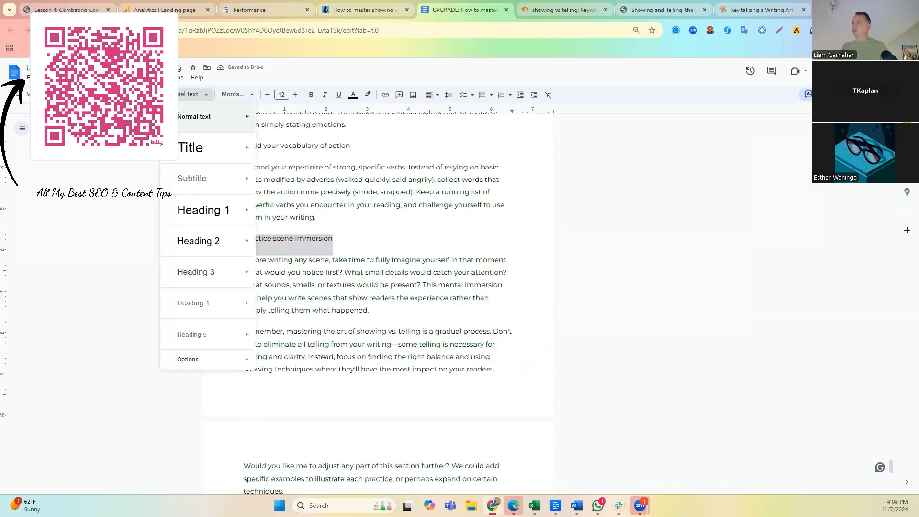
{"action": "left_click", "coordinate": [186, 271]}
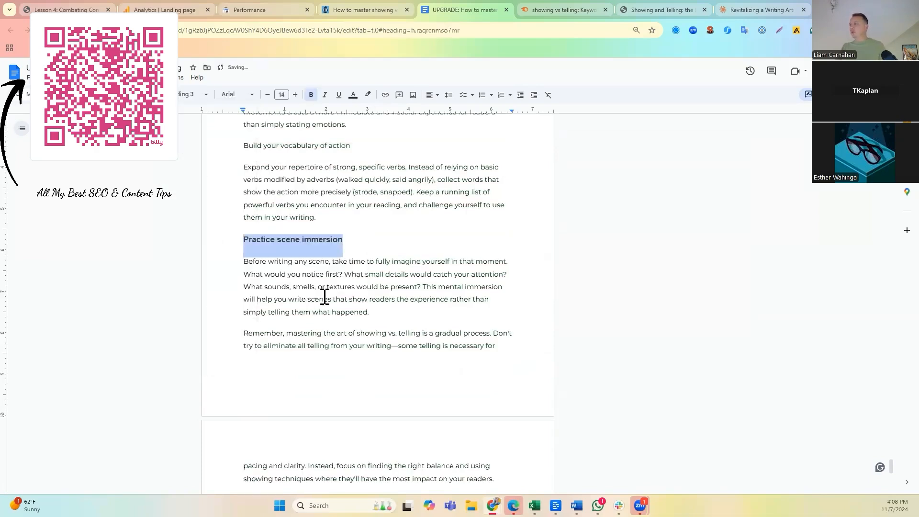
{"action": "scroll", "coordinate": [383, 342], "scroll_direction": "up", "scroll_amount": 4}
{"action": "triple_click", "coordinate": [245, 337]}
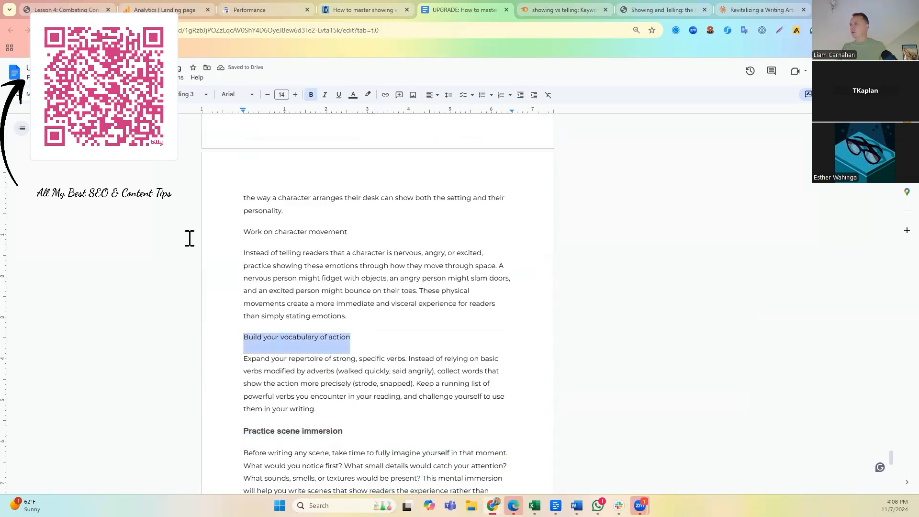
{"action": "left_click", "coordinate": [190, 95]}
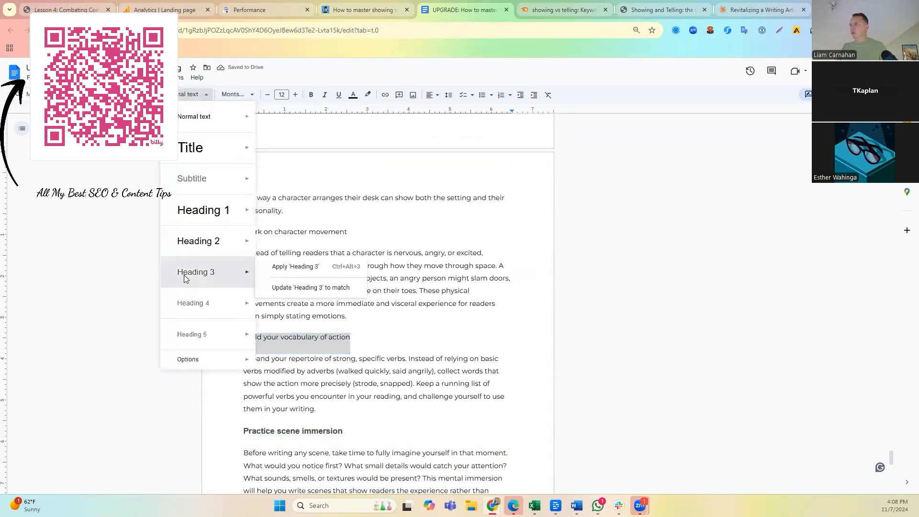
{"action": "left_click", "coordinate": [185, 274]}
- Apply Heading 3 to the lines "Work on character movement" and "Focus on meaningful details"
{"action": "left_click_drag", "start_coordinate": [355, 232], "coordinate": [214, 233]}
{"action": "left_click", "coordinate": [190, 94]}
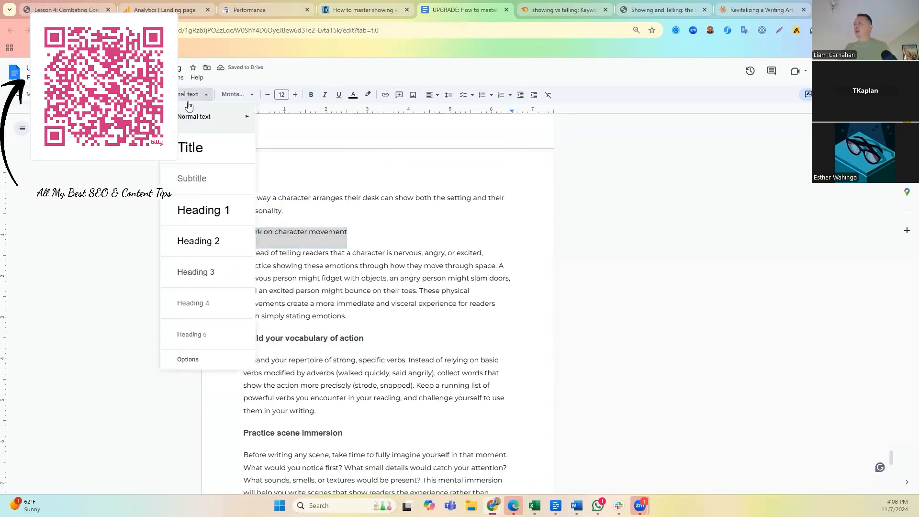
{"action": "left_click", "coordinate": [192, 271]}
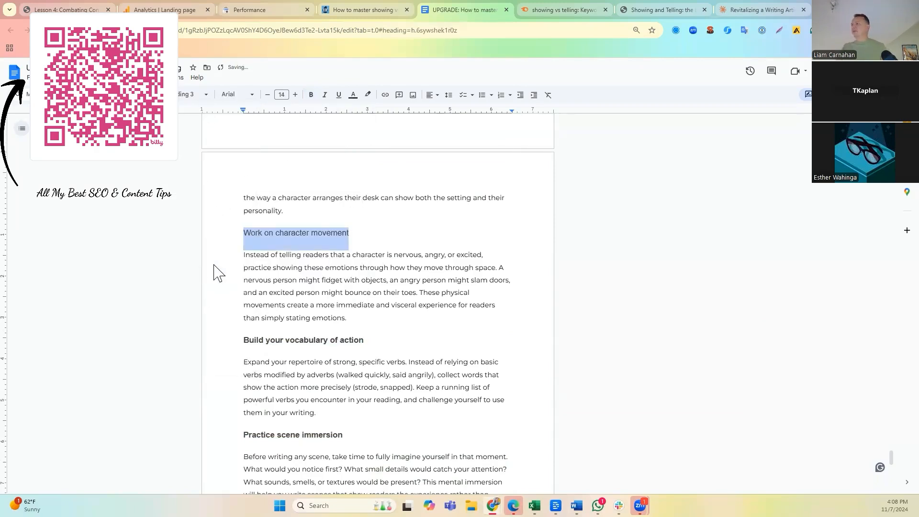
{"action": "scroll", "coordinate": [369, 379], "scroll_direction": "up", "scroll_amount": 4}
{"action": "left_click", "coordinate": [261, 226]}
{"action": "left_click", "coordinate": [240, 226]}
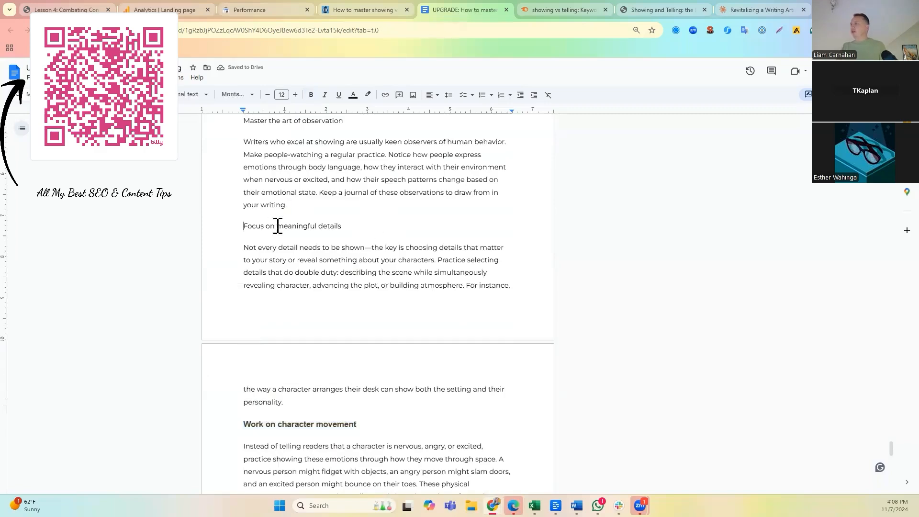
{"action": "left_click", "coordinate": [301, 227], "text": "shift"}
{"action": "left_click_drag", "start_coordinate": [302, 227], "coordinate": [365, 228]}
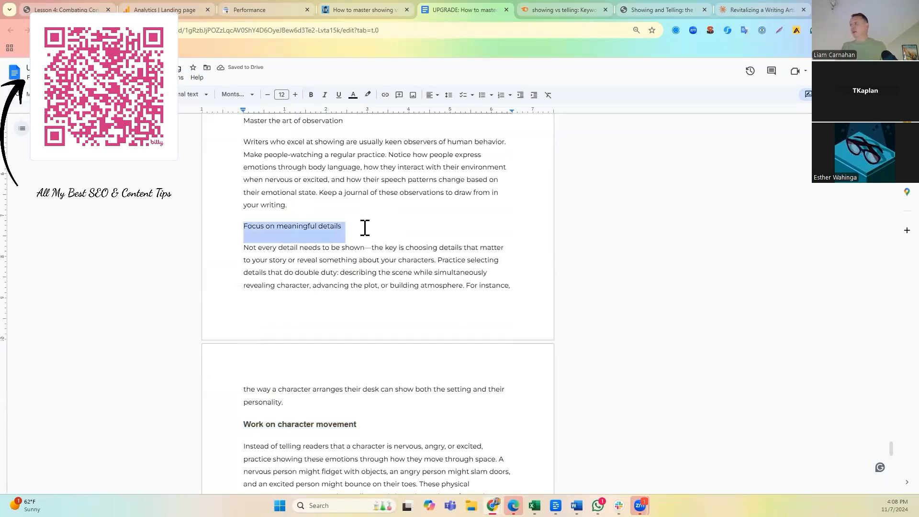
{"action": "left_click", "coordinate": [197, 94]}
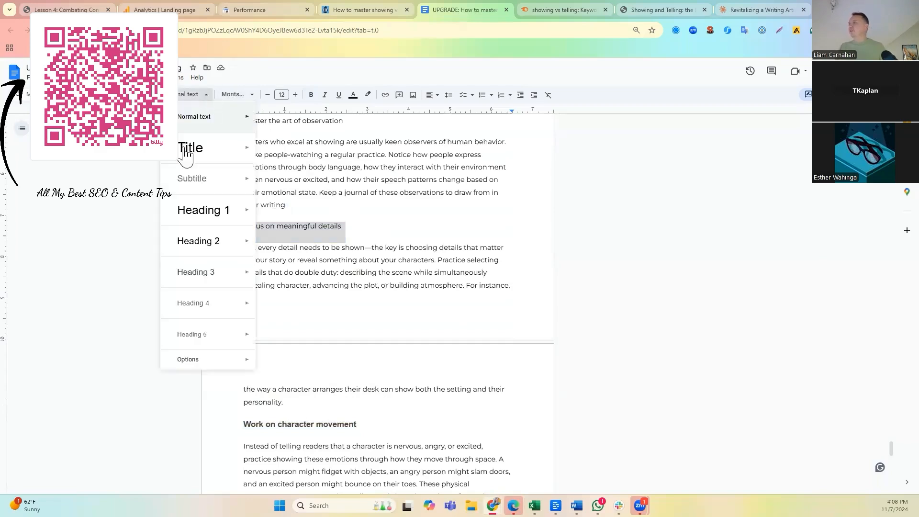
{"action": "left_click", "coordinate": [194, 272]}
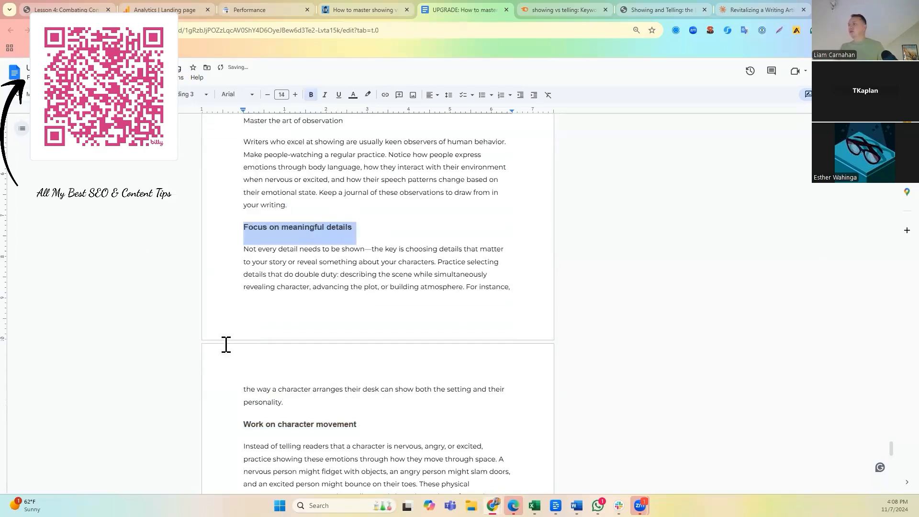
- Turn the lines "Master the art of observation" and "Practice sensory writing" into Heading 3 subheadings
{"action": "scroll", "coordinate": [226, 345], "scroll_direction": "up", "scroll_amount": 3}
{"action": "left_click_drag", "start_coordinate": [244, 265], "coordinate": [385, 263]}
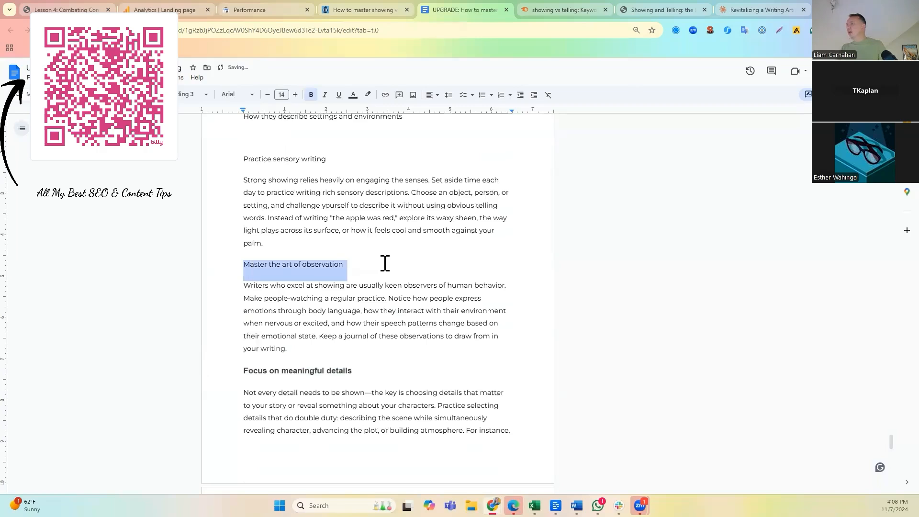
{"action": "left_click", "coordinate": [180, 78]}
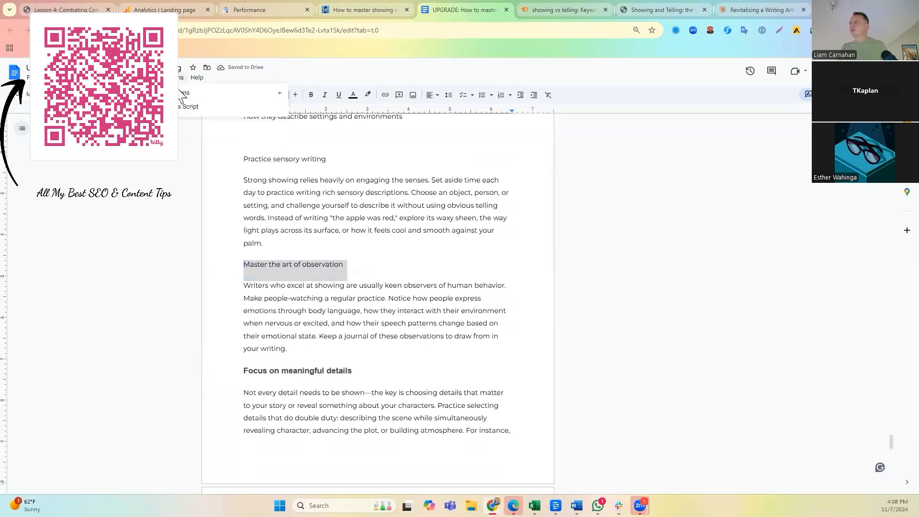
{"action": "left_click", "coordinate": [211, 119]}
{"action": "left_click_drag", "start_coordinate": [364, 264], "coordinate": [238, 267]}
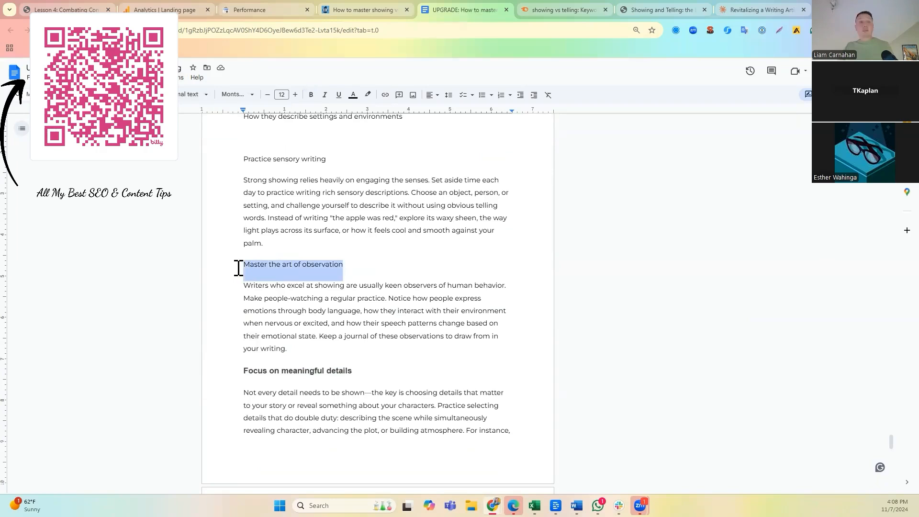
{"action": "left_click", "coordinate": [205, 96]}
{"action": "left_click", "coordinate": [210, 285]}
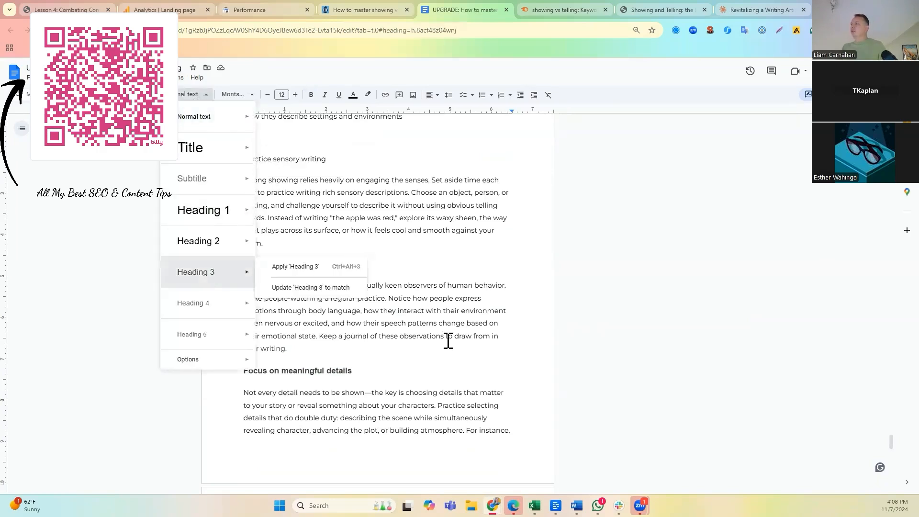
{"action": "left_click_drag", "start_coordinate": [326, 161], "coordinate": [230, 159]}
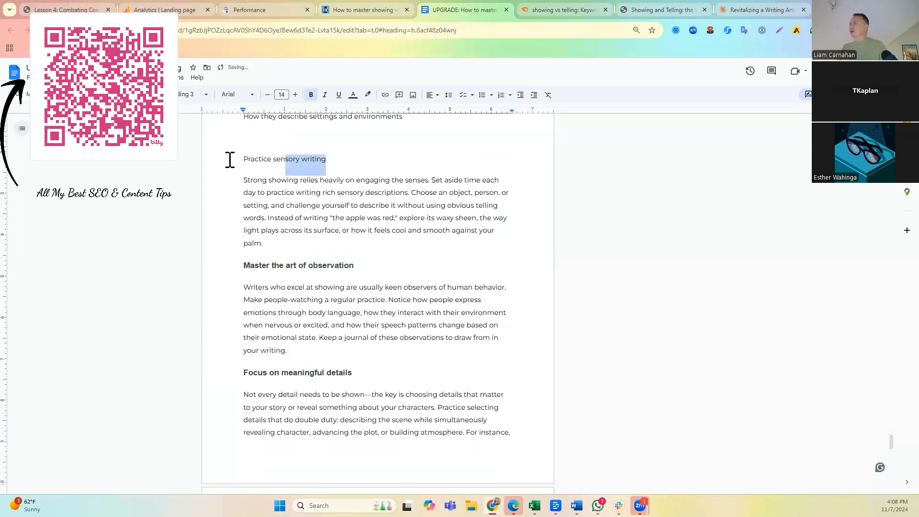
{"action": "left_click", "coordinate": [197, 96]}
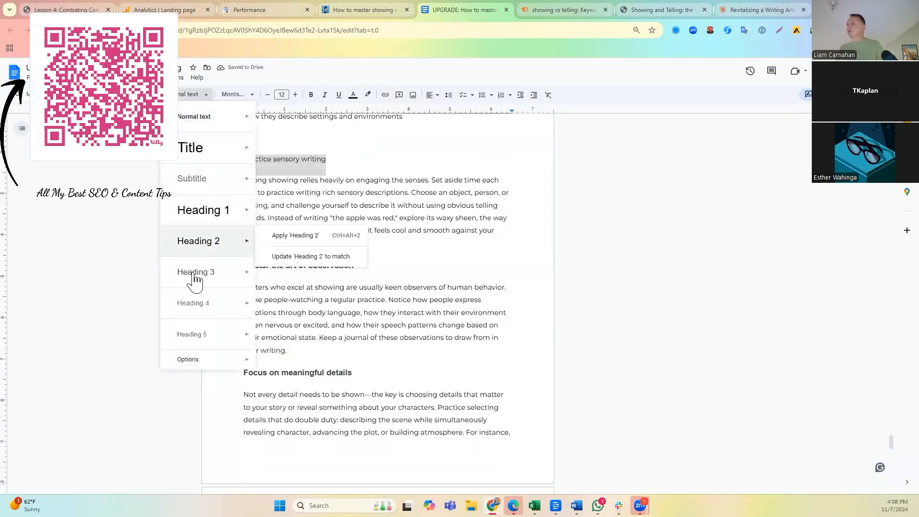
{"action": "left_click", "coordinate": [198, 271]}
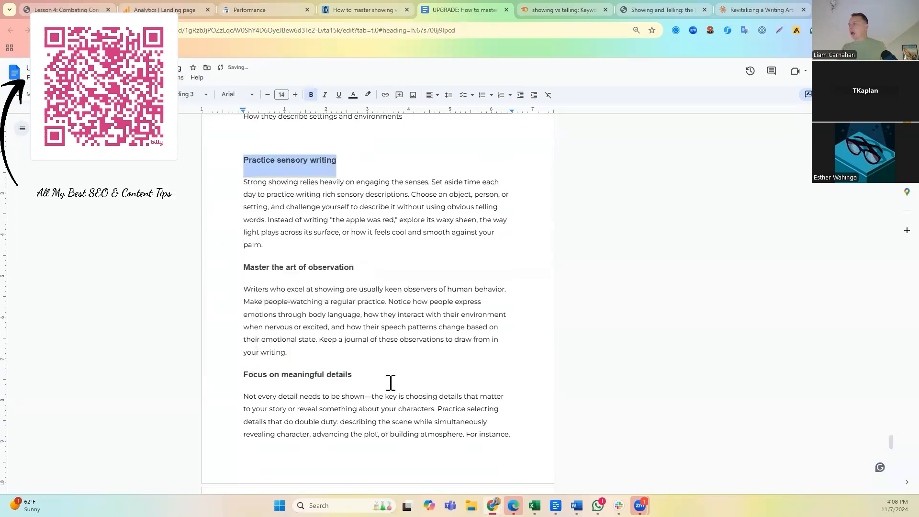
- Delete the empty line between "How they describe settings and environments" and the "Practice sensory writing" heading
{"action": "scroll", "coordinate": [293, 314], "scroll_direction": "up", "scroll_amount": 4}
{"action": "left_click", "coordinate": [281, 333]}
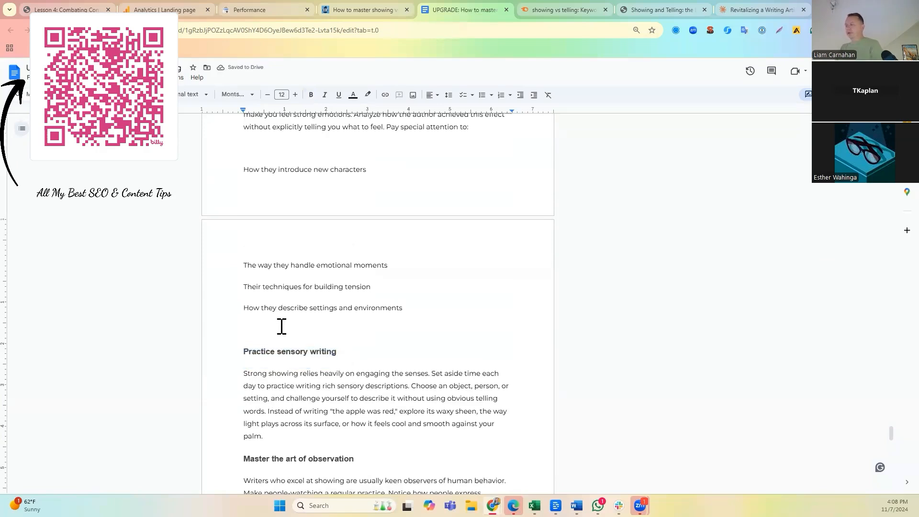
{"action": "key", "text": "BackSpace"}
- Review the newly pasted section, and skim back through the article's earlier sections up to "Why so many writers struggle with showing vs. telling"
{"action": "scroll", "coordinate": [282, 330], "scroll_direction": "up", "scroll_amount": 4}
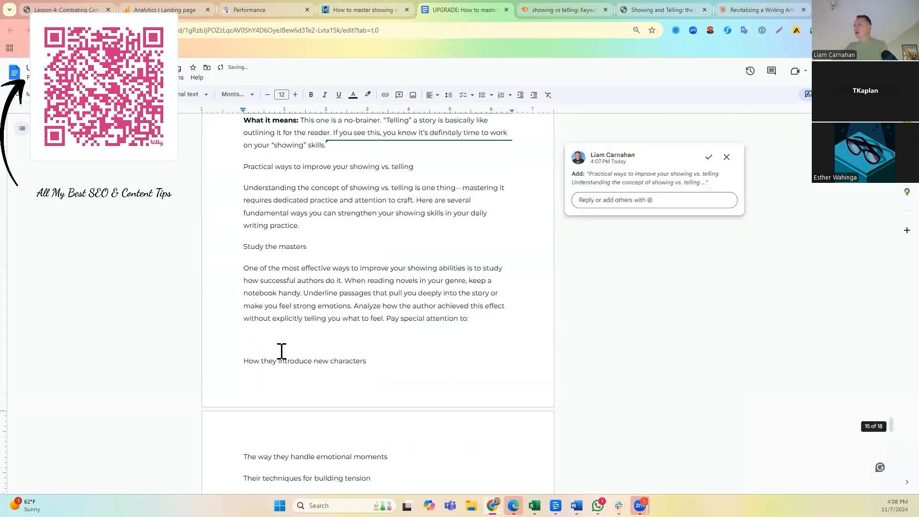
{"action": "scroll", "coordinate": [287, 340], "scroll_direction": "down", "scroll_amount": 3}
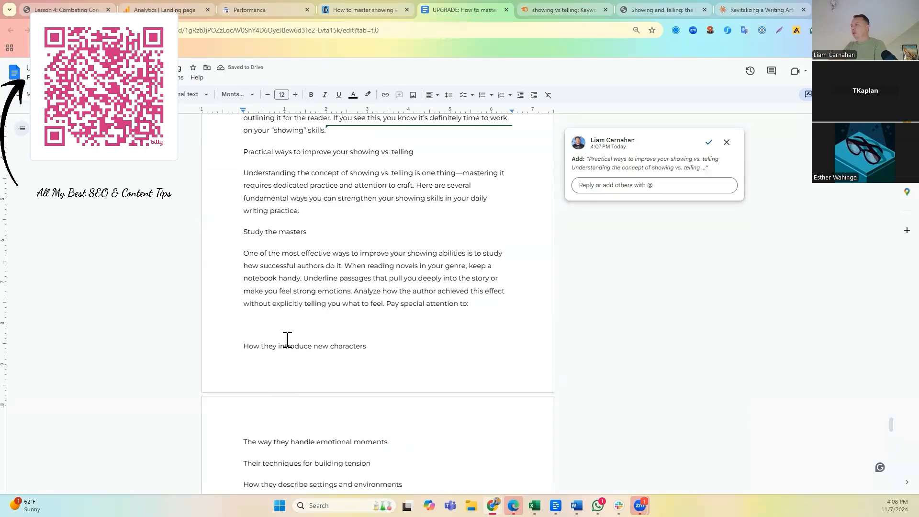
{"action": "scroll", "coordinate": [287, 341], "scroll_direction": "up", "scroll_amount": 5}
{"action": "scroll", "coordinate": [287, 340], "scroll_direction": "down", "scroll_amount": 15}
{"action": "scroll", "coordinate": [287, 340], "scroll_direction": "down", "scroll_amount": 12}
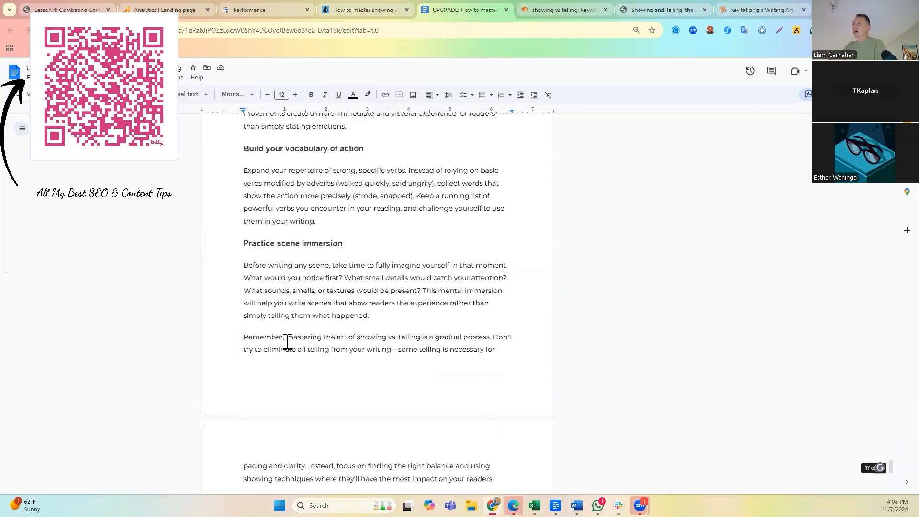
{"action": "scroll", "coordinate": [311, 342], "scroll_direction": "up", "scroll_amount": 20}
{"action": "scroll", "coordinate": [358, 284], "scroll_direction": "up", "scroll_amount": 20}
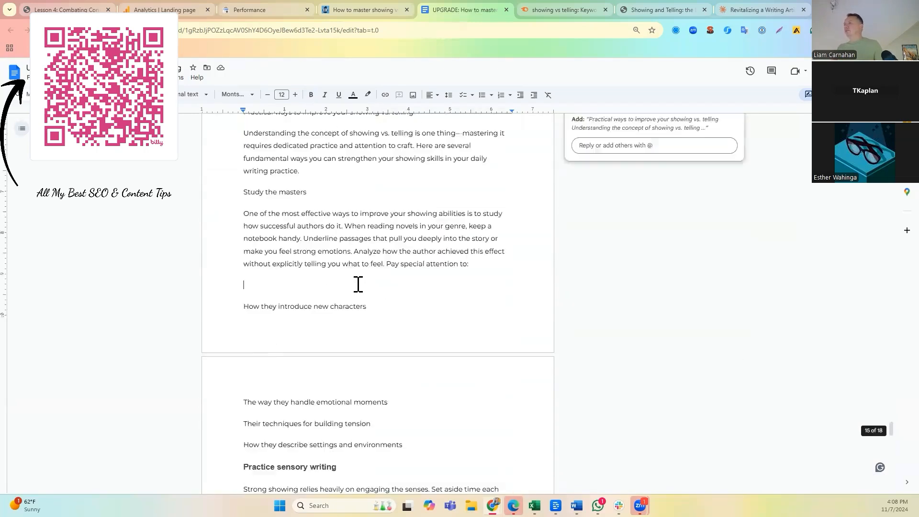
{"action": "scroll", "coordinate": [326, 193], "scroll_direction": "up", "scroll_amount": 20}
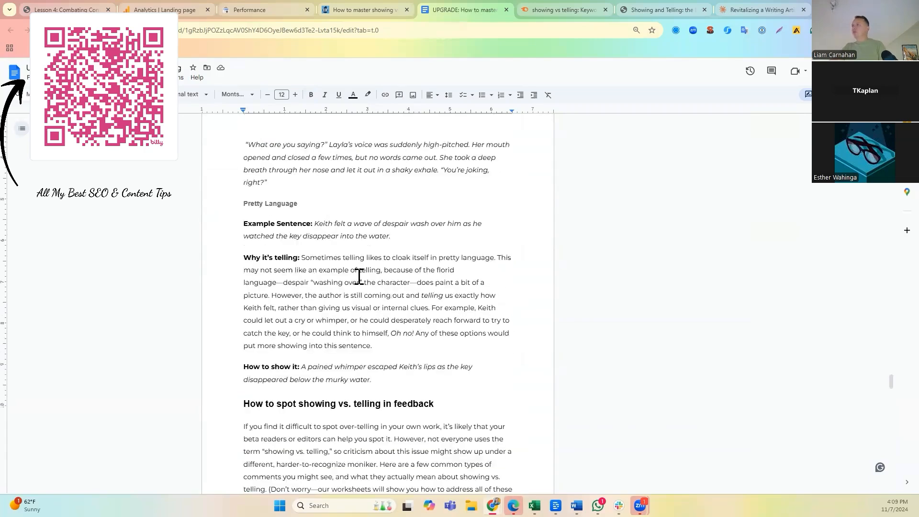
{"action": "scroll", "coordinate": [345, 314], "scroll_direction": "up", "scroll_amount": 20}
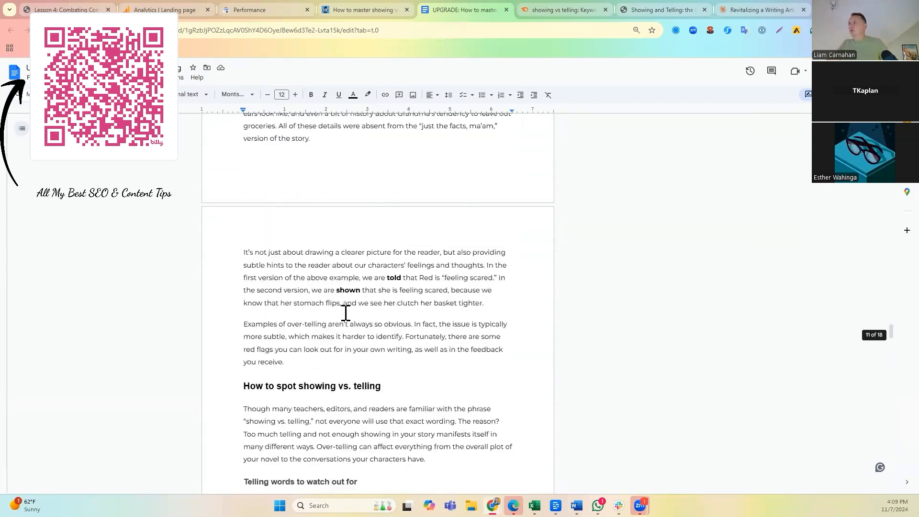
{"action": "scroll", "coordinate": [345, 313], "scroll_direction": "up", "scroll_amount": 20}
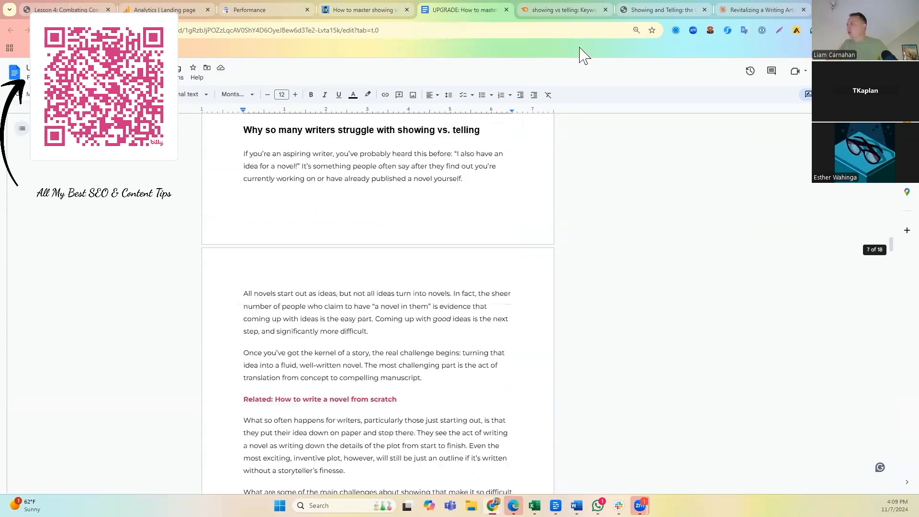
- Switch to the Claude chat and begin a reply asking to add a section on when showing vs. telling is ok
{"action": "left_click", "coordinate": [750, 8]}
{"action": "scroll", "coordinate": [385, 241], "scroll_direction": "up", "scroll_amount": 15}
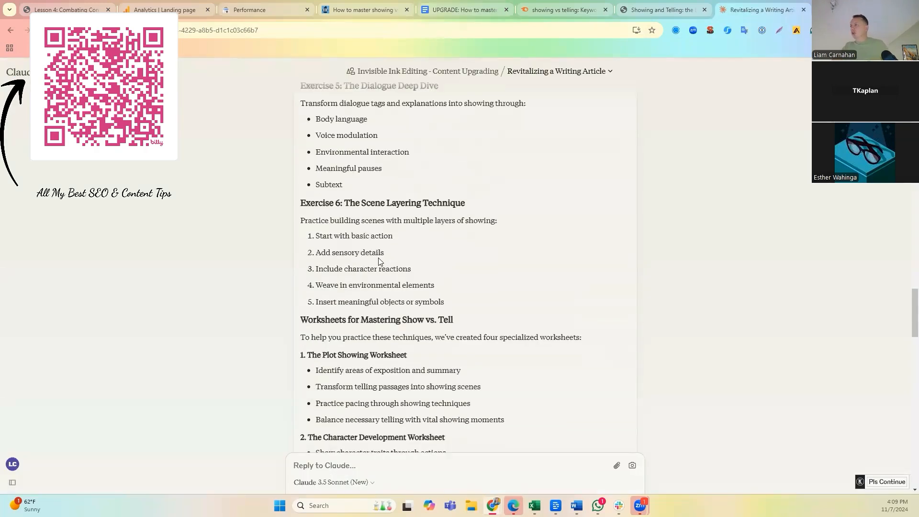
{"action": "scroll", "coordinate": [343, 271], "scroll_direction": "down", "scroll_amount": 20}
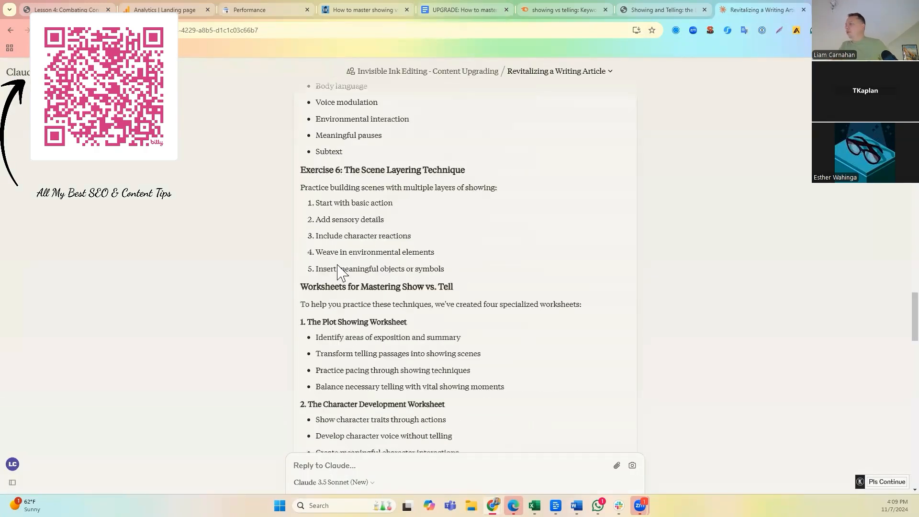
{"action": "left_click", "coordinate": [311, 460]}
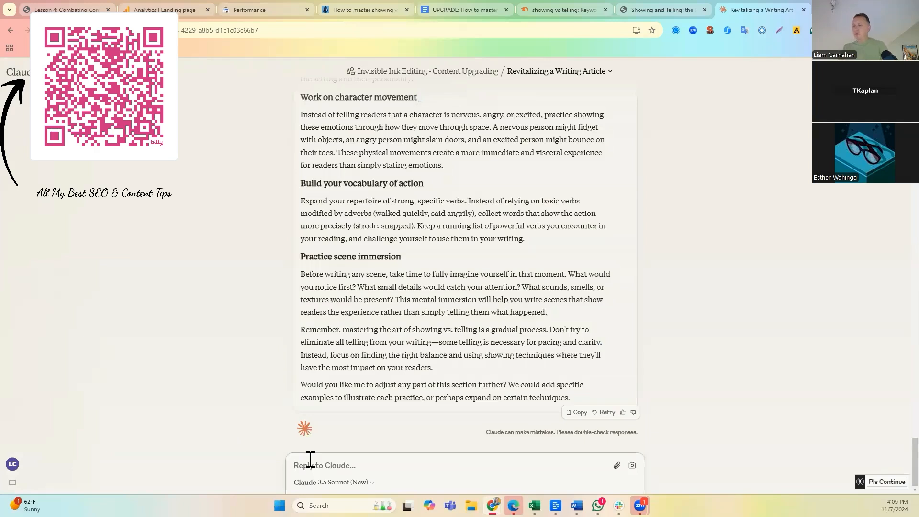
{"action": "type", "text": "Ok now I'd like to add a section on when showing vs. telling"}
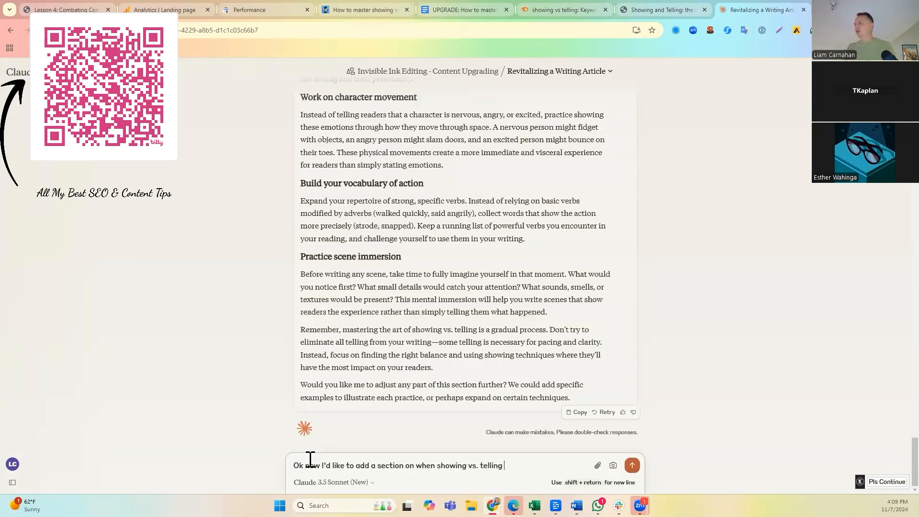
{"action": "type", "text": "k about it being used for"}
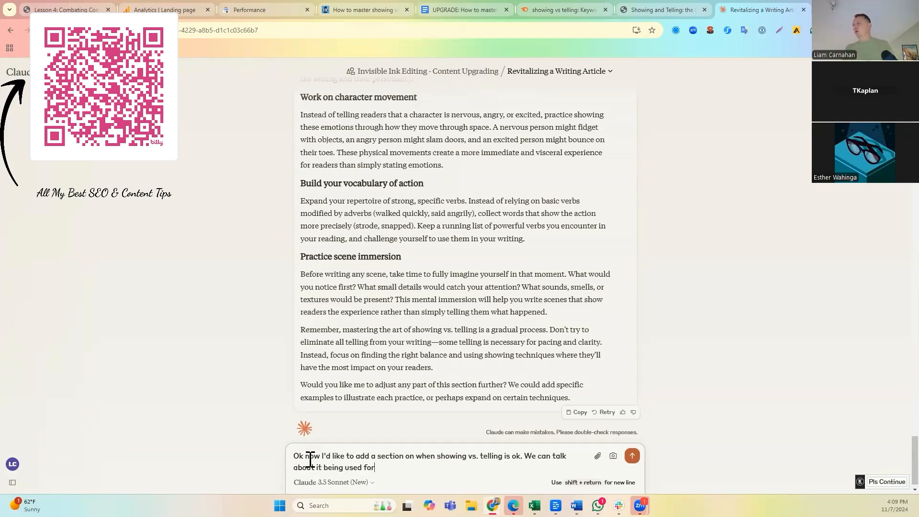
- Ask Claude to cover exposition that catches up characters or readers on information, minimizing telling to increase pacing, and anything else worth adding to the section
{"action": "type", "text": " exposition, particularly when catching up charac"}
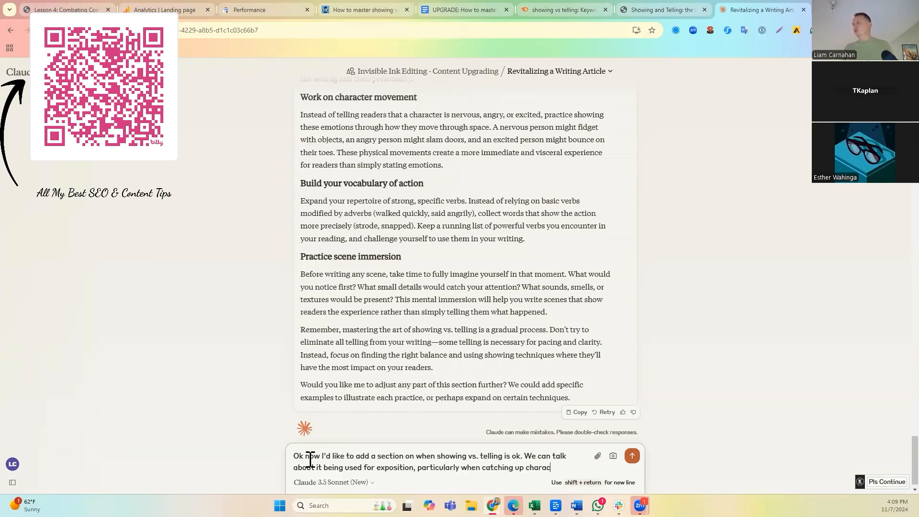
{"action": "type", "text": "information that has "}
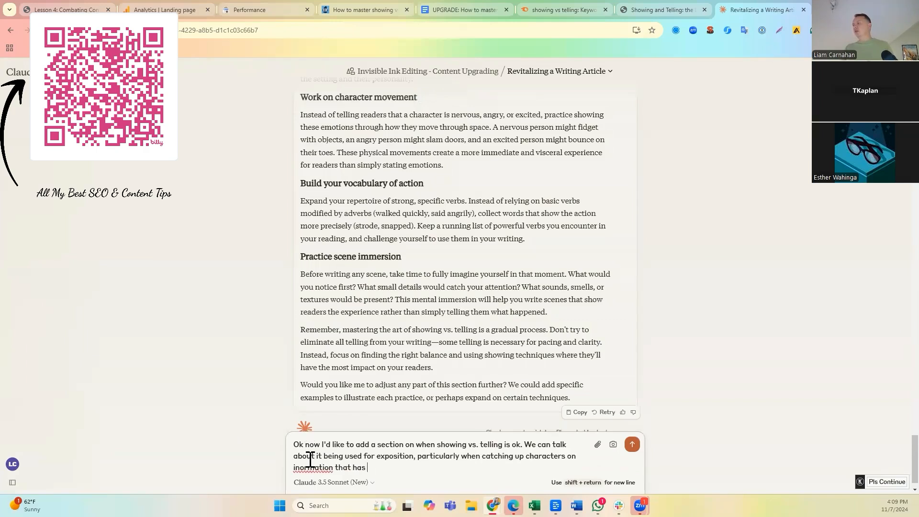
{"action": "type", "text": "already been shared, or catching up readers on in"}
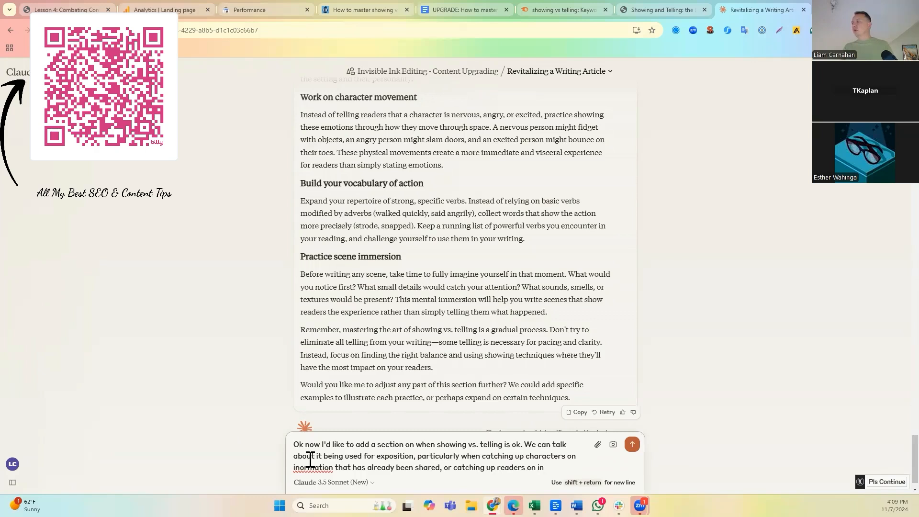
{"action": "type", "text": "formation from a previous book. We can also"}
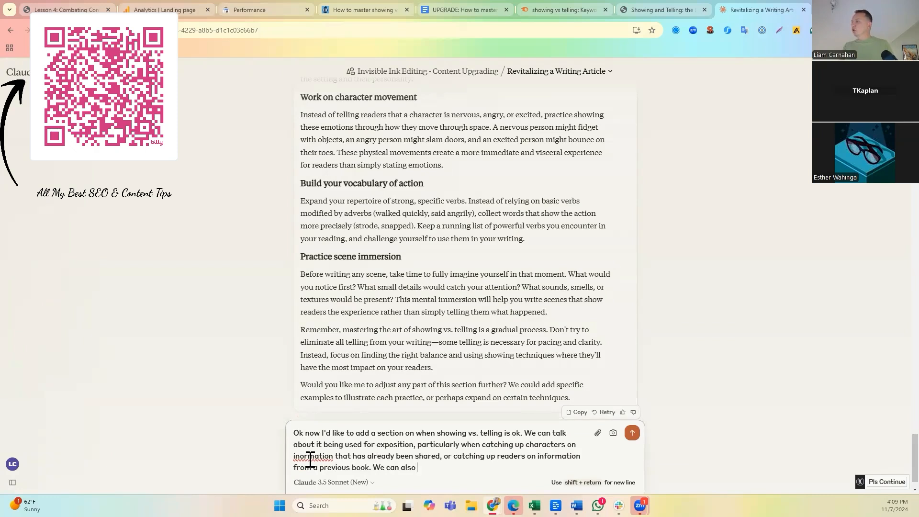
{"action": "type", "text": "ut how it can be used to"}
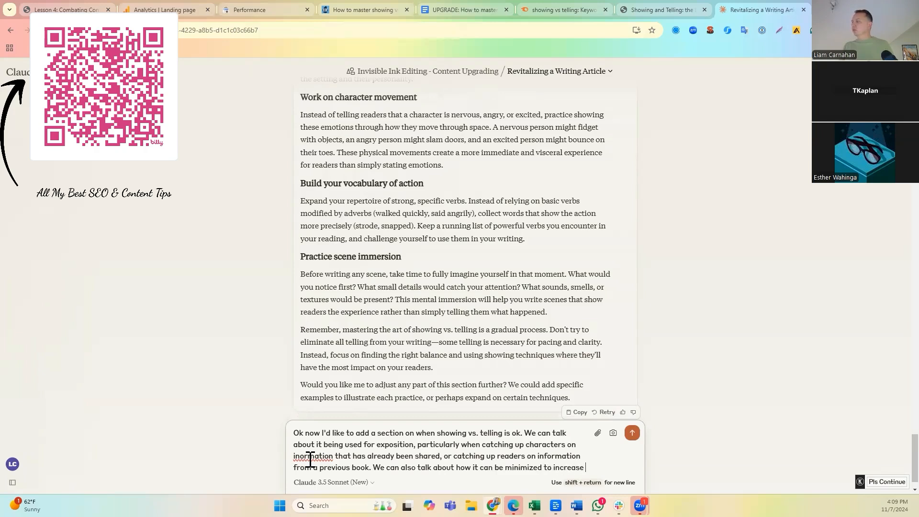
{"action": "type", "text": "pacing, and anything else you think might be worth adding to that se"}
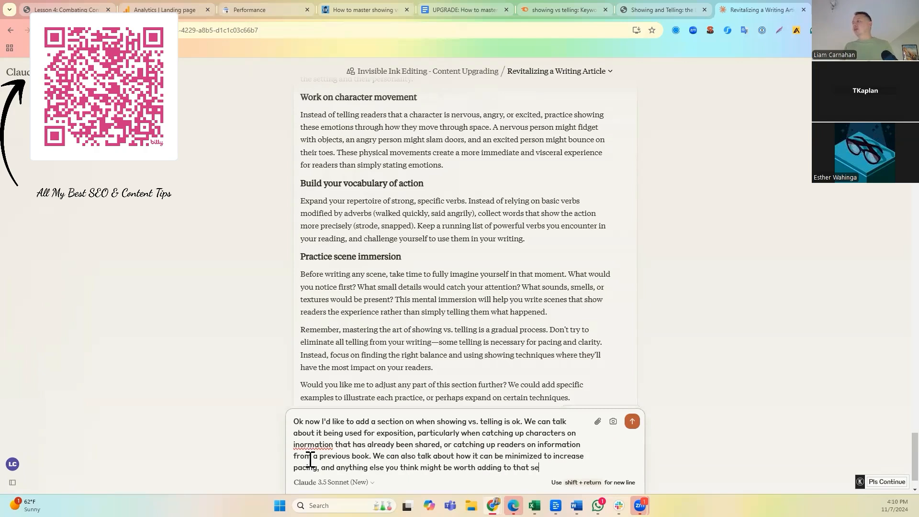
{"action": "type", "text": "ction."}
- Add a paragraph asking where in the article the section fits best and to keep subheaders and bullet points minimal, and send the message
{"action": "key", "text": "shift+Return"}
{"action": "type", "text": "S"}
{"action": "key", "text": "shift+Return"}
{"action": "key", "text": "BackSpace"}
{"action": "key", "text": "BackSpace"}
{"action": "key", "text": "shift+Return"}
{"action": "type", "text": "Can you please also recommend where in the article thi"}
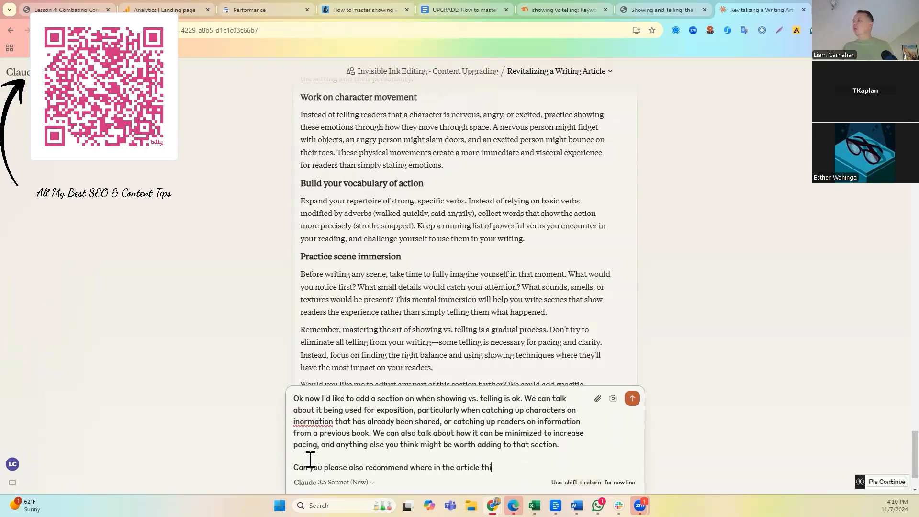
{"action": "type", "text": "s would fit best? And please keep subheaders and bullets points to a minimum."}
{"action": "key", "text": "Return"}
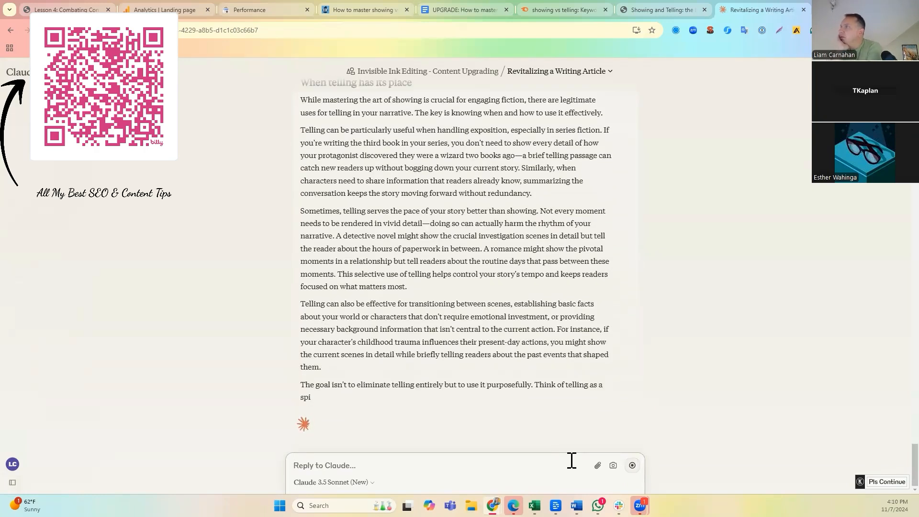
- Read Claude's reply and copy the "When telling has its place" section from its heading through the closing paragraph
{"action": "scroll", "coordinate": [301, 225], "scroll_direction": "up", "scroll_amount": 1}
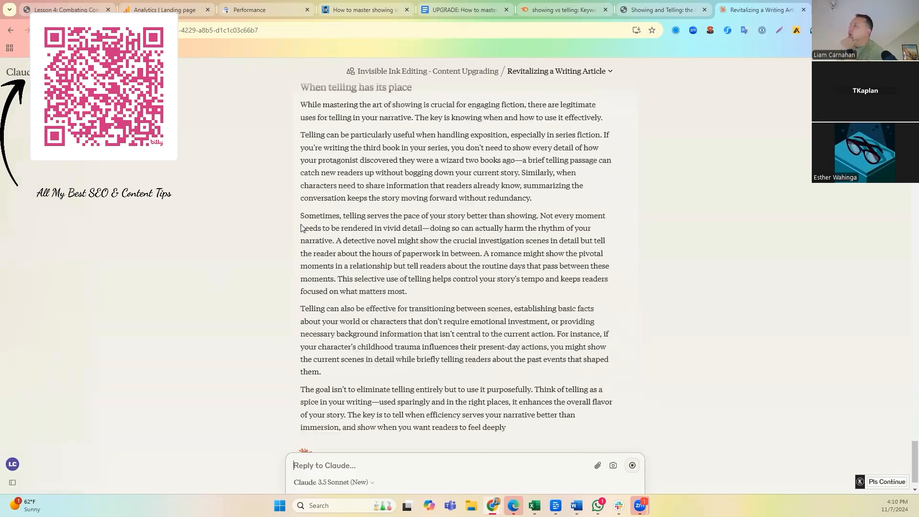
{"action": "scroll", "coordinate": [306, 225], "scroll_direction": "up", "scroll_amount": 4}
{"action": "scroll", "coordinate": [368, 287], "scroll_direction": "down", "scroll_amount": 2}
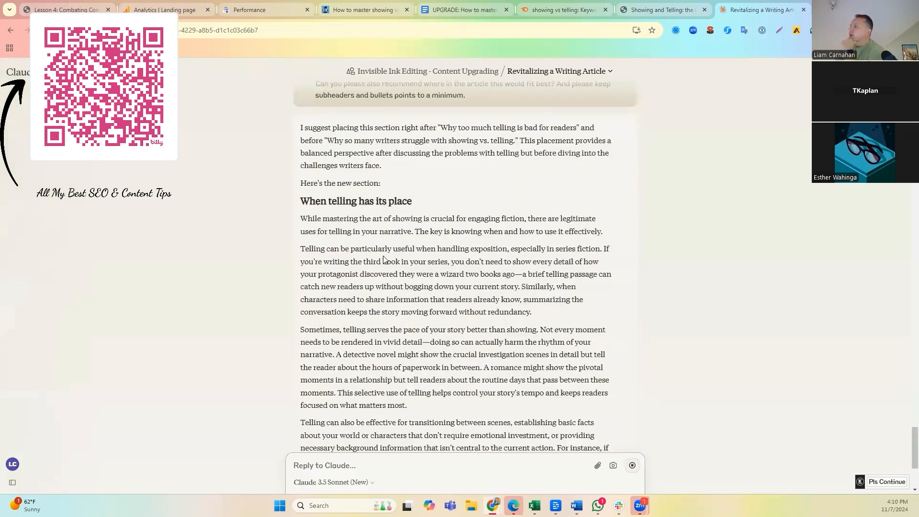
{"action": "double_click", "coordinate": [437, 218]}
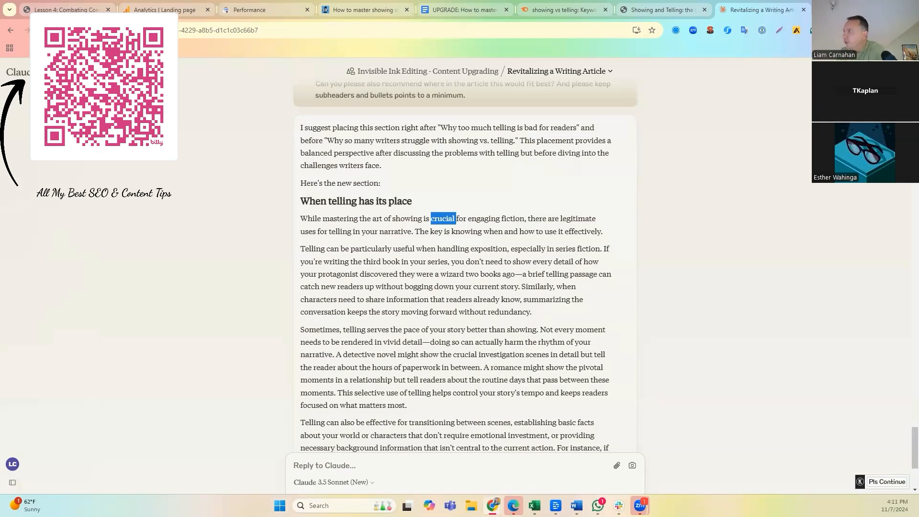
{"action": "left_click", "coordinate": [336, 301]}
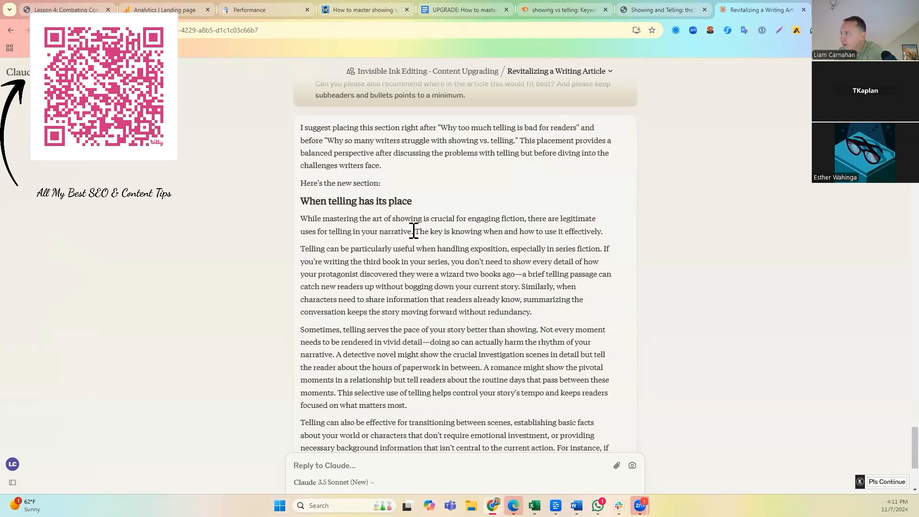
{"action": "left_click_drag", "start_coordinate": [415, 231], "coordinate": [509, 232]}
{"action": "left_click", "coordinate": [476, 421]}
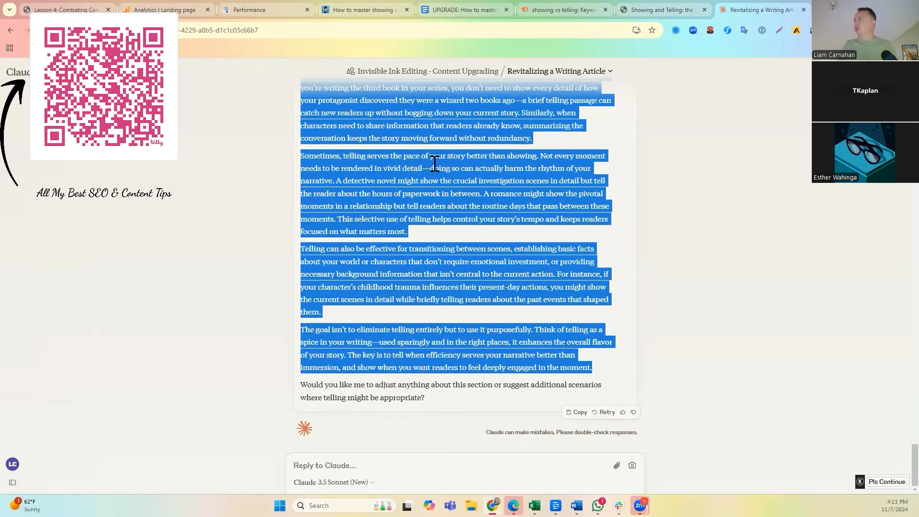
- Switch to the article document and look for a place for the new section, between the telling problems and the Little Red Riding Hood example
{"action": "left_click", "coordinate": [472, 9]}
{"action": "scroll", "coordinate": [374, 259], "scroll_direction": "down", "scroll_amount": 8}
{"action": "scroll", "coordinate": [374, 265], "scroll_direction": "down", "scroll_amount": 14}
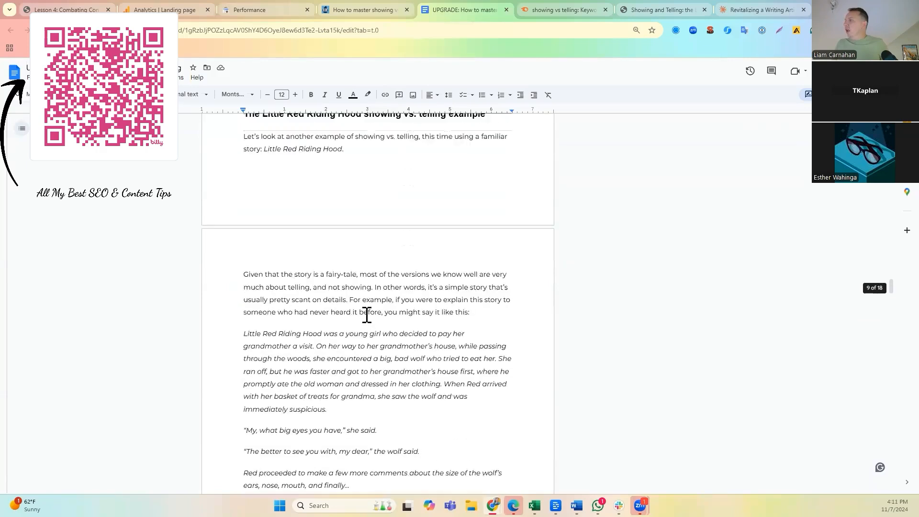
{"action": "scroll", "coordinate": [367, 315], "scroll_direction": "up", "scroll_amount": 10}
{"action": "scroll", "coordinate": [364, 316], "scroll_direction": "down", "scroll_amount": 6}
{"action": "scroll", "coordinate": [359, 311], "scroll_direction": "up", "scroll_amount": 9}
{"action": "scroll", "coordinate": [354, 304], "scroll_direction": "up", "scroll_amount": 12}
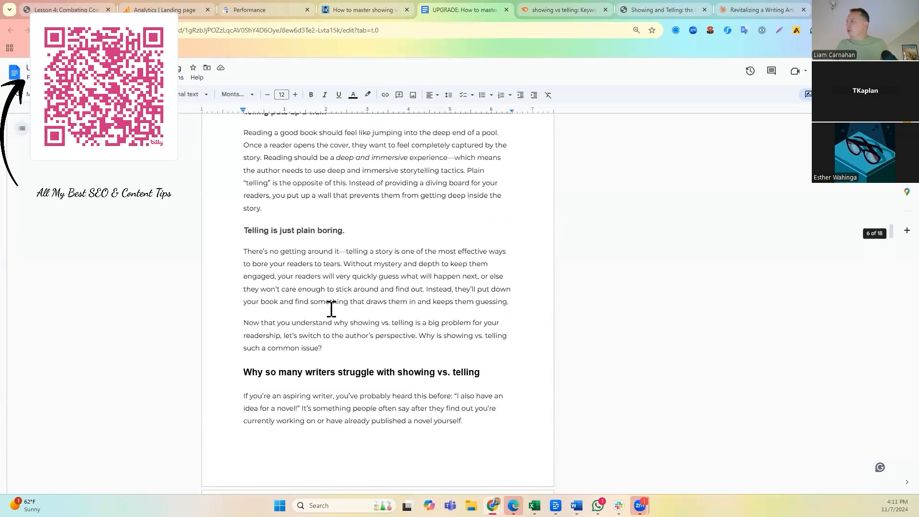
{"action": "left_click", "coordinate": [335, 355]}
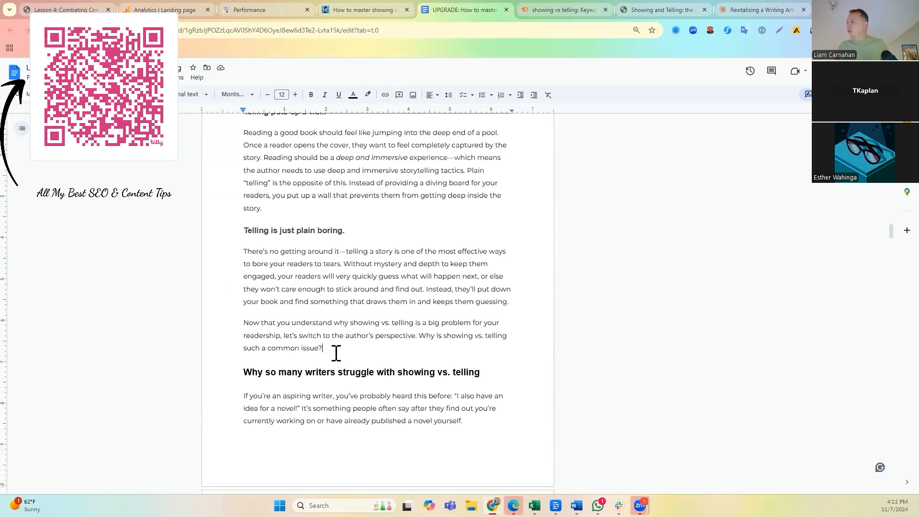
{"action": "key", "text": "Return"}
{"action": "scroll", "coordinate": [334, 359], "scroll_direction": "down", "scroll_amount": 5}
{"action": "key", "text": "ctrl+z"}
- Paste the "When telling has its place" section with a Heading 2 title after the "Showing requires practice" paragraph, before the Little Red Riding Hood example
{"action": "scroll", "coordinate": [334, 360], "scroll_direction": "down", "scroll_amount": 8}
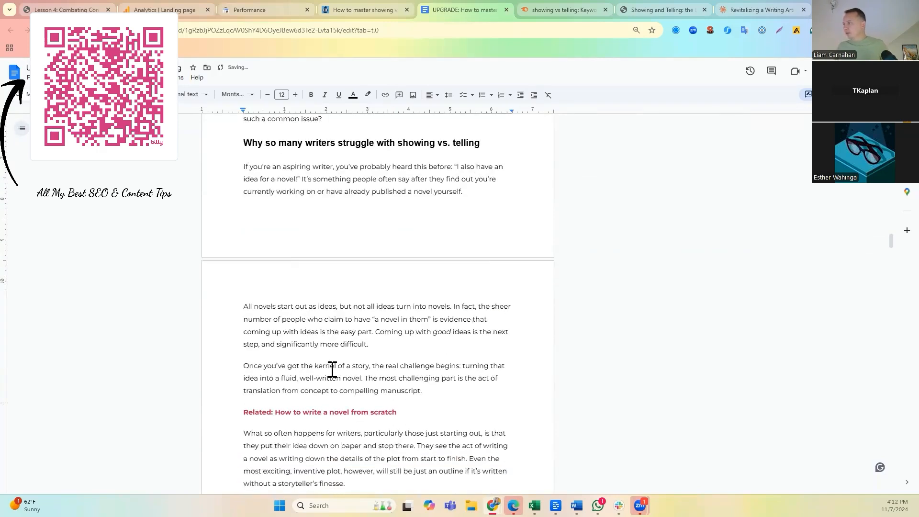
{"action": "scroll", "coordinate": [330, 376], "scroll_direction": "down", "scroll_amount": 6}
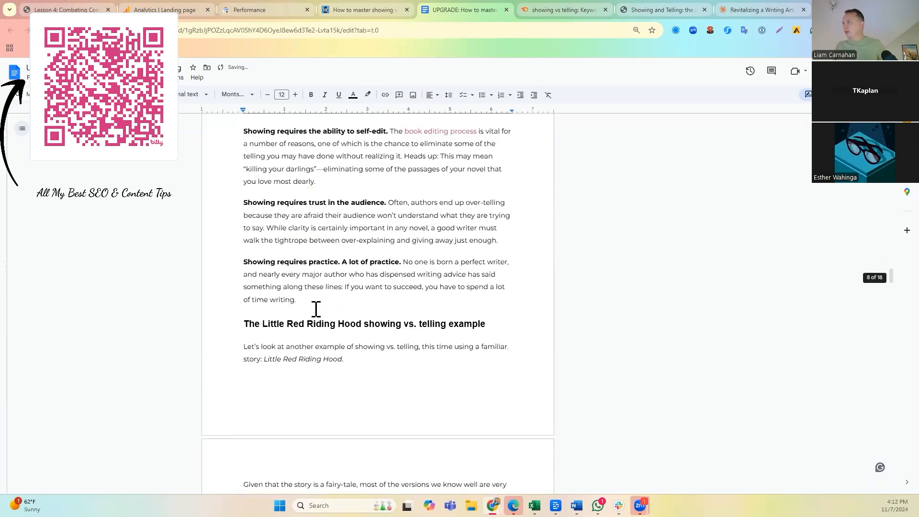
{"action": "left_click", "coordinate": [316, 305]}
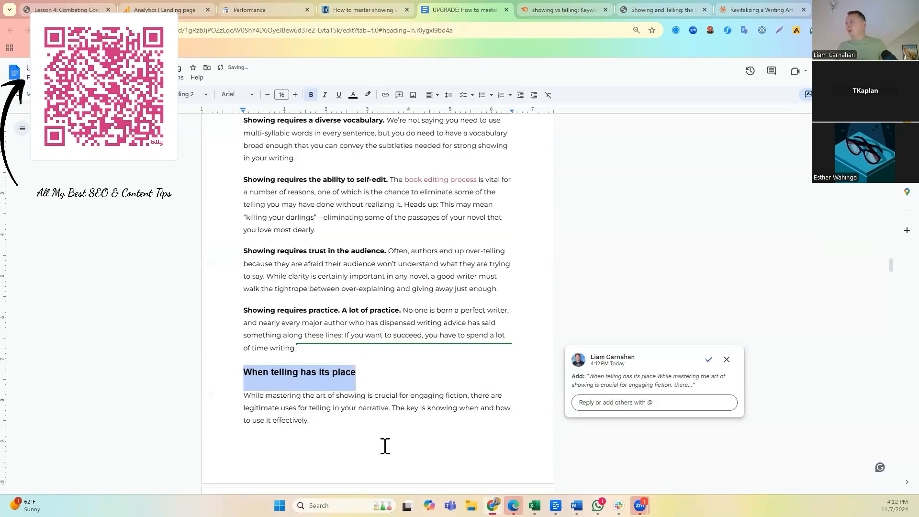
{"action": "scroll", "coordinate": [381, 433], "scroll_direction": "down", "scroll_amount": 20}
{"action": "scroll", "coordinate": [376, 422], "scroll_direction": "down", "scroll_amount": 1}
{"action": "scroll", "coordinate": [376, 421], "scroll_direction": "up", "scroll_amount": 5}
{"action": "left_click", "coordinate": [711, 387]}
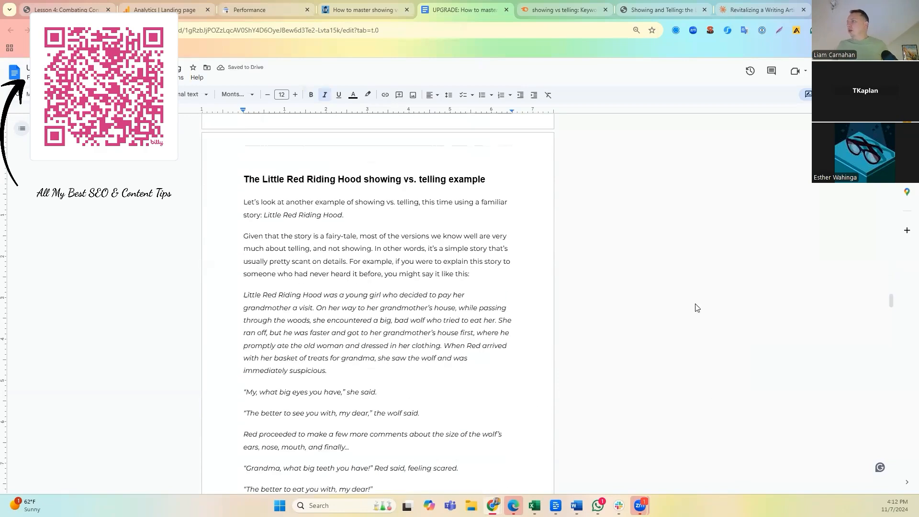
- Skim the article from the Little Red Riding Hood example through the "Told/tell/tells" entry, and return to the page title and keywords table
{"action": "scroll", "coordinate": [697, 307], "scroll_direction": "down", "scroll_amount": 20}
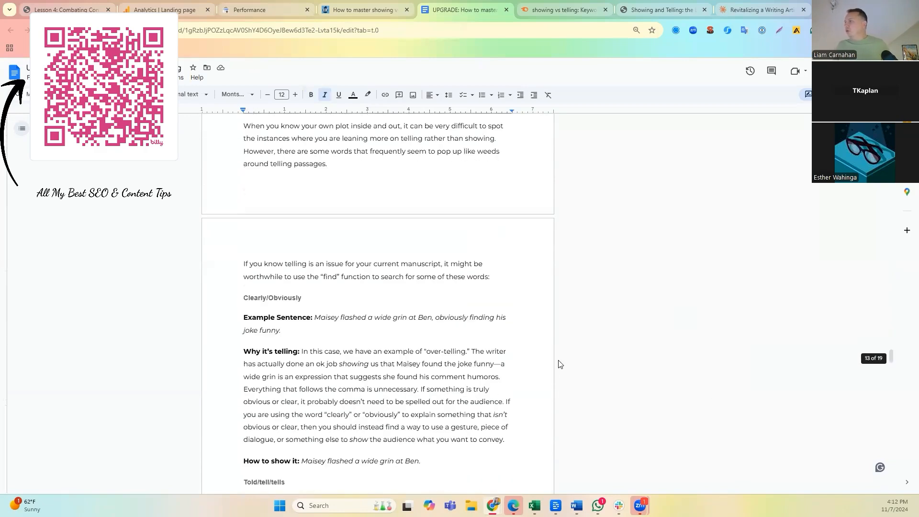
{"action": "scroll", "coordinate": [316, 211], "scroll_direction": "down", "scroll_amount": 5}
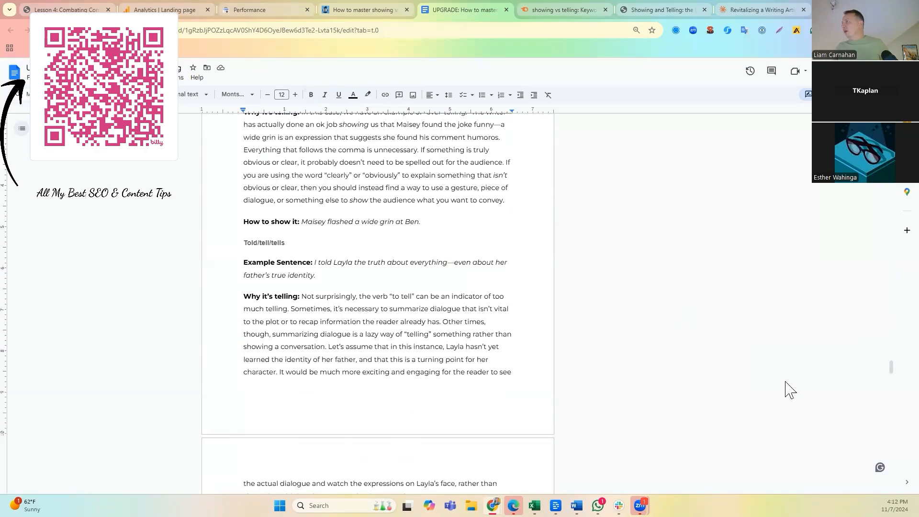
{"action": "scroll", "coordinate": [749, 282], "scroll_direction": "up", "scroll_amount": 20}
{"action": "scroll", "coordinate": [754, 290], "scroll_direction": "up", "scroll_amount": 20}
{"action": "scroll", "coordinate": [749, 300], "scroll_direction": "up", "scroll_amount": 20}
{"action": "scroll", "coordinate": [749, 301], "scroll_direction": "up", "scroll_amount": 10}
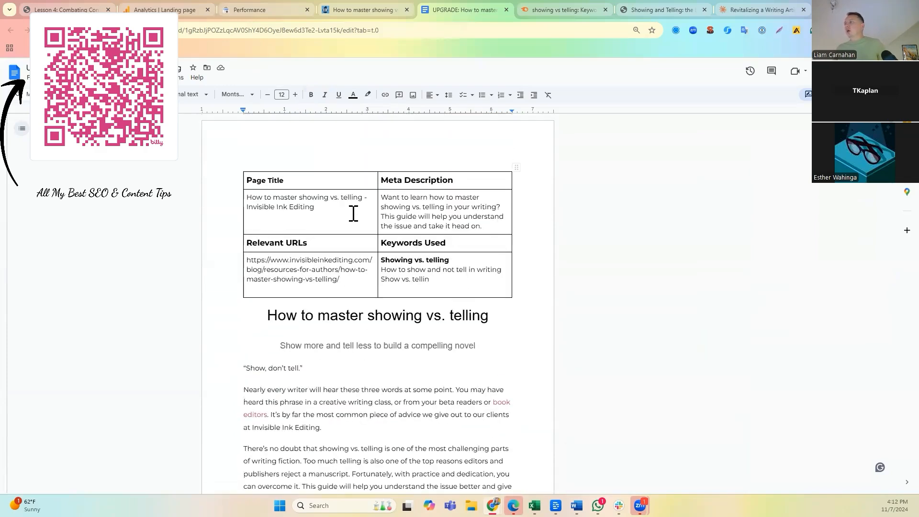
- Review all suggested edits from the worksheets section to the highlighted conclusion, and return to the article's introduction
{"action": "scroll", "coordinate": [370, 213], "scroll_direction": "down", "scroll_amount": 7}
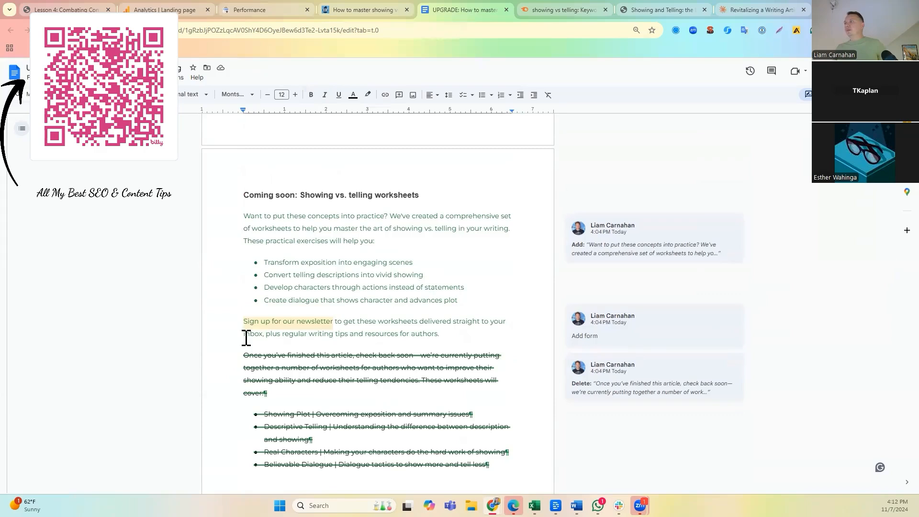
{"action": "scroll", "coordinate": [320, 292], "scroll_direction": "down", "scroll_amount": 13}
{"action": "scroll", "coordinate": [322, 291], "scroll_direction": "down", "scroll_amount": 20}
{"action": "scroll", "coordinate": [328, 292], "scroll_direction": "down", "scroll_amount": 20}
{"action": "scroll", "coordinate": [329, 291], "scroll_direction": "down", "scroll_amount": 20}
{"action": "scroll", "coordinate": [331, 296], "scroll_direction": "down", "scroll_amount": 20}
{"action": "scroll", "coordinate": [351, 297], "scroll_direction": "down", "scroll_amount": 20}
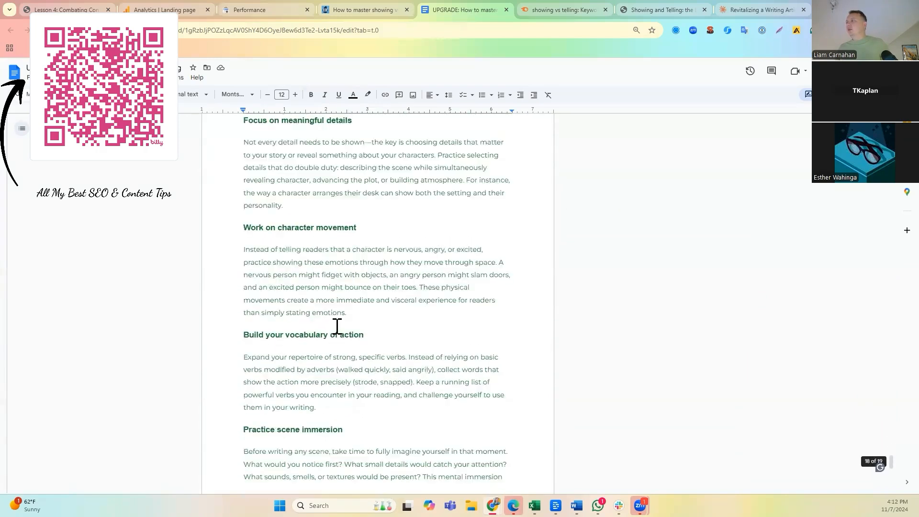
{"action": "scroll", "coordinate": [345, 311], "scroll_direction": "down", "scroll_amount": 15}
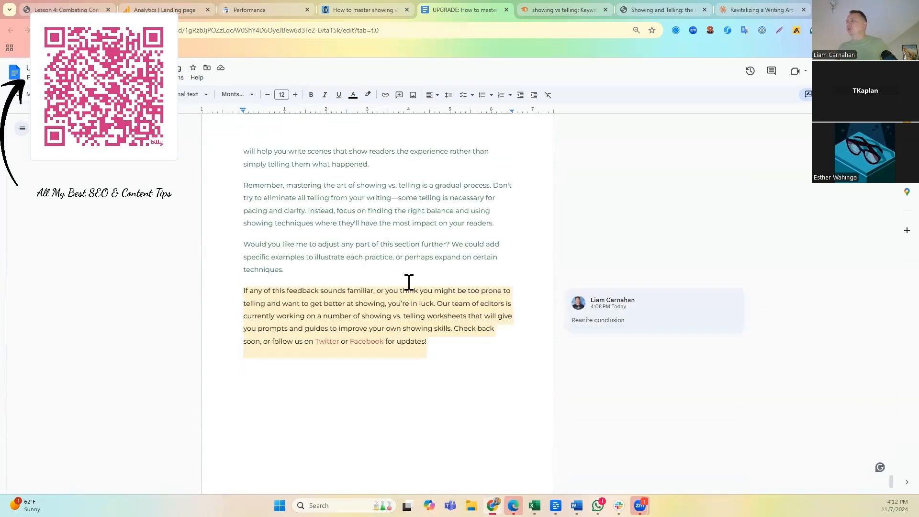
{"action": "scroll", "coordinate": [409, 282], "scroll_direction": "up", "scroll_amount": 20}
{"action": "scroll", "coordinate": [416, 264], "scroll_direction": "up", "scroll_amount": 20}
{"action": "scroll", "coordinate": [407, 279], "scroll_direction": "up", "scroll_amount": 20}
{"action": "scroll", "coordinate": [405, 286], "scroll_direction": "up", "scroll_amount": 20}
{"action": "scroll", "coordinate": [404, 286], "scroll_direction": "up", "scroll_amount": 20}
{"action": "scroll", "coordinate": [405, 287], "scroll_direction": "down", "scroll_amount": 10}
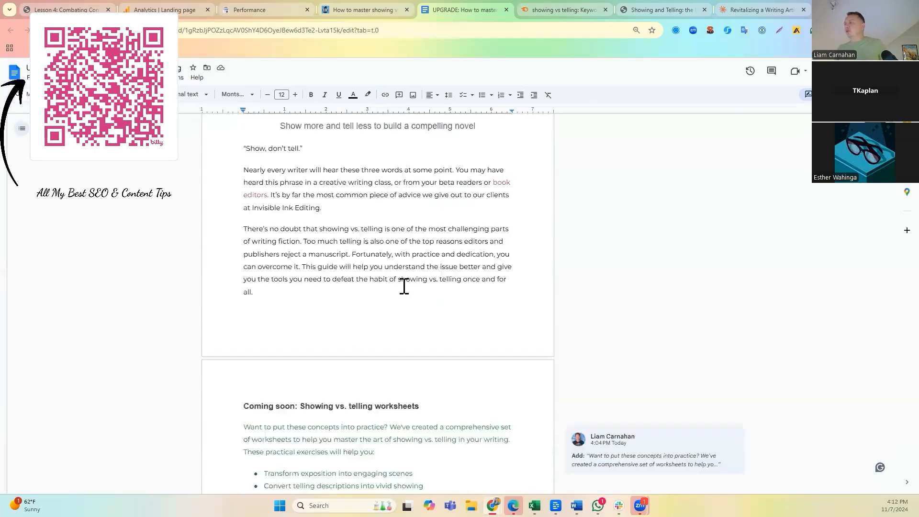